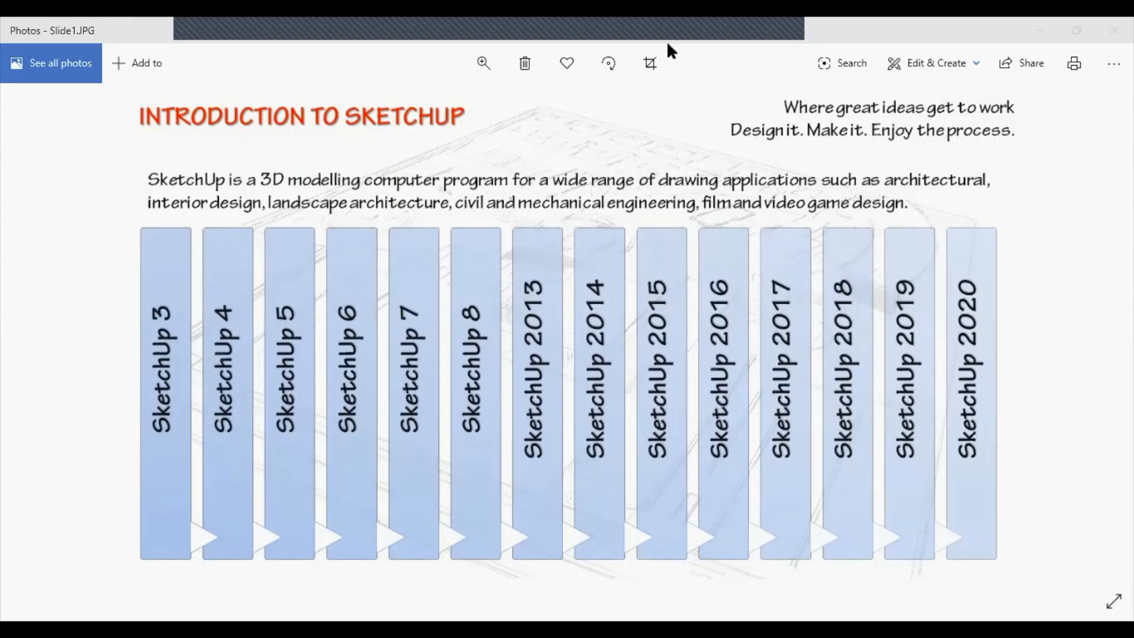
left_click(798, 87)
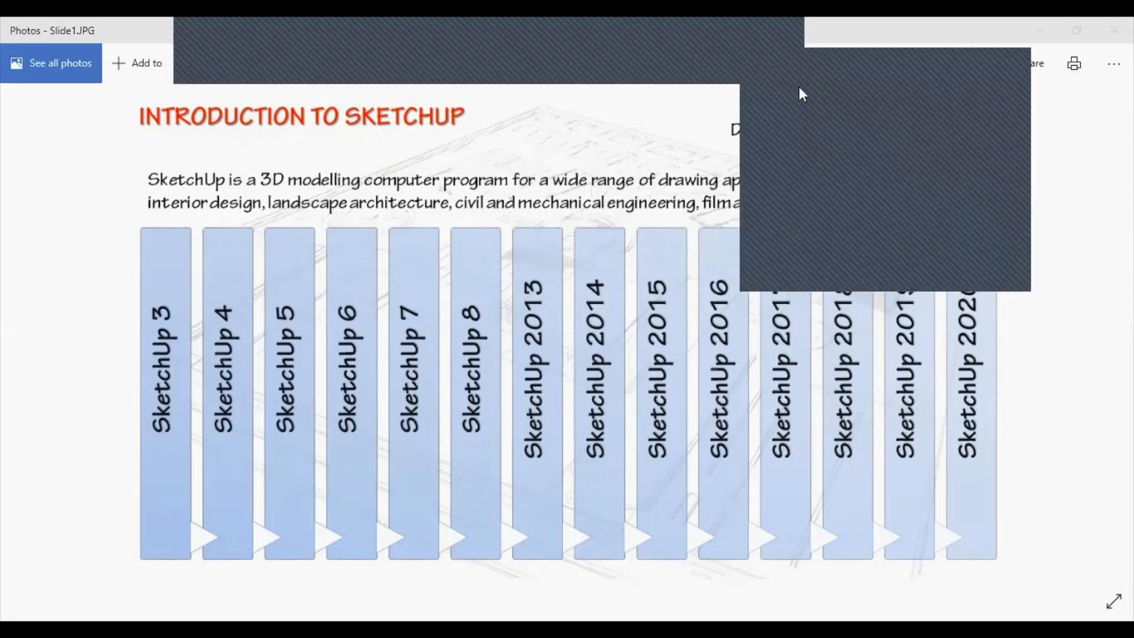
left_click(1091, 364)
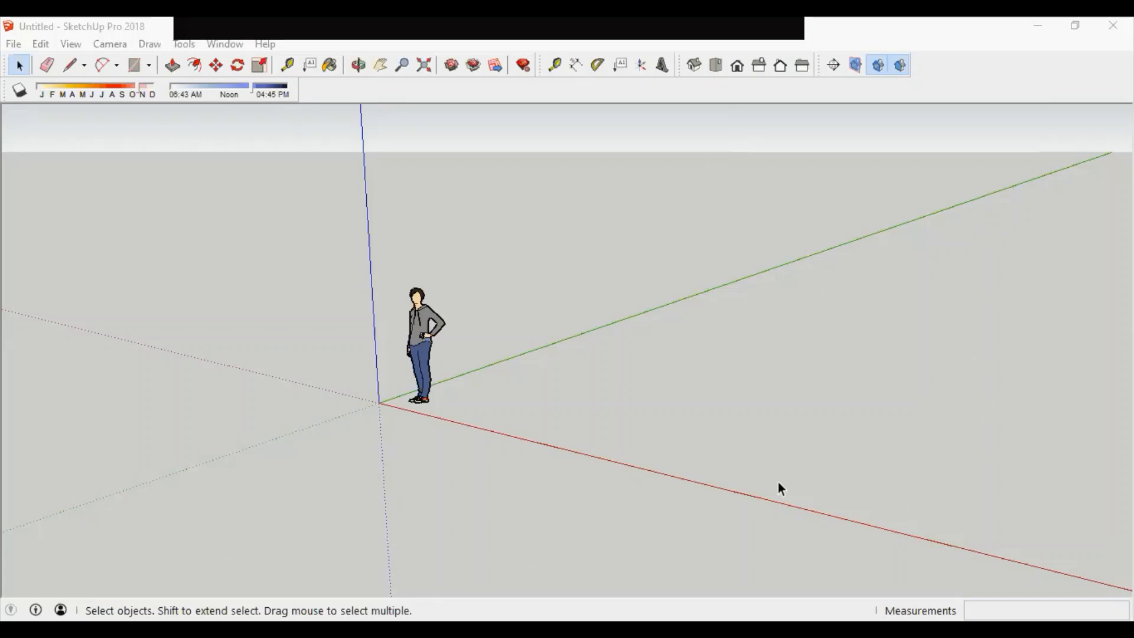
Step: Orbit, pan and zoom around the origin and the scale figure to explore the 3D view
middle_click_drag(777, 481, 657, 514)
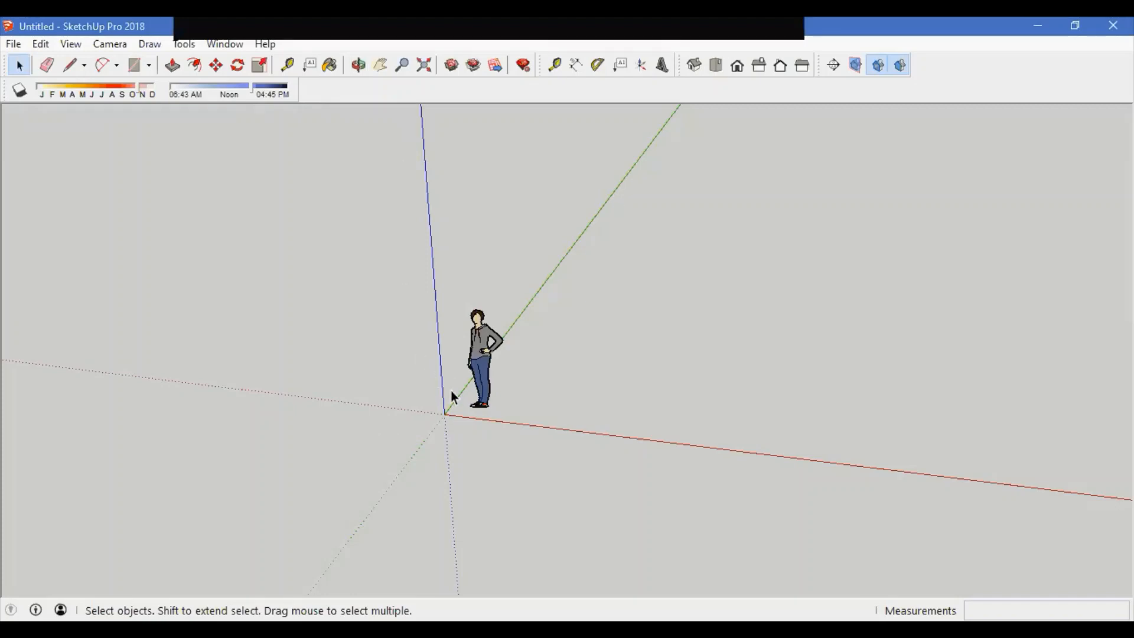
middle_click_drag(525, 377, 544, 434)
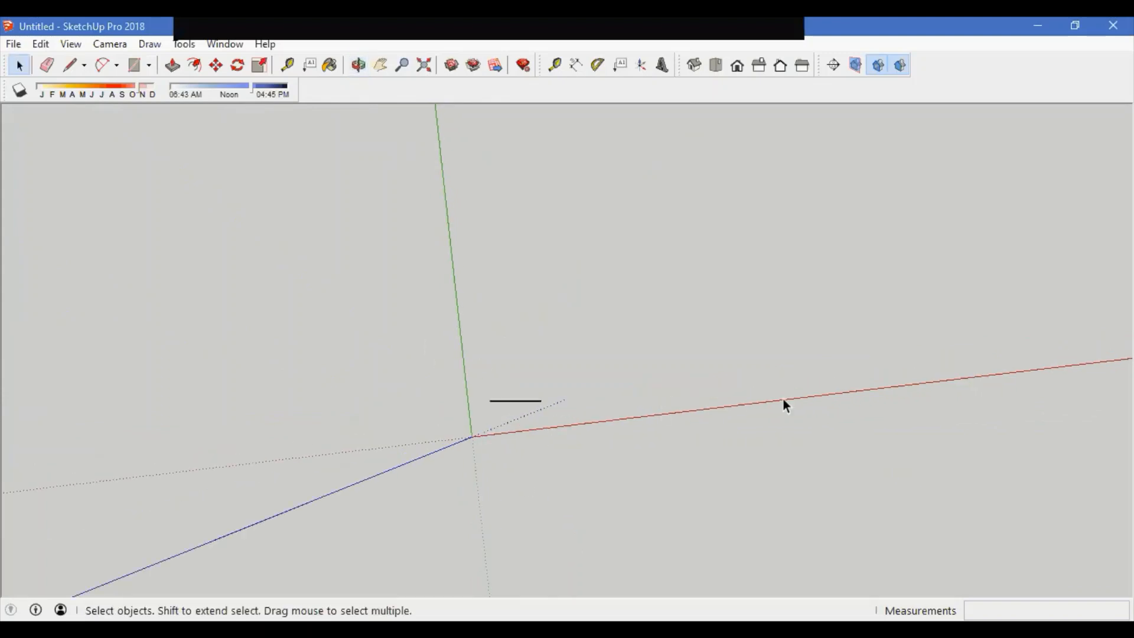
middle_click_drag(582, 473, 448, 175)
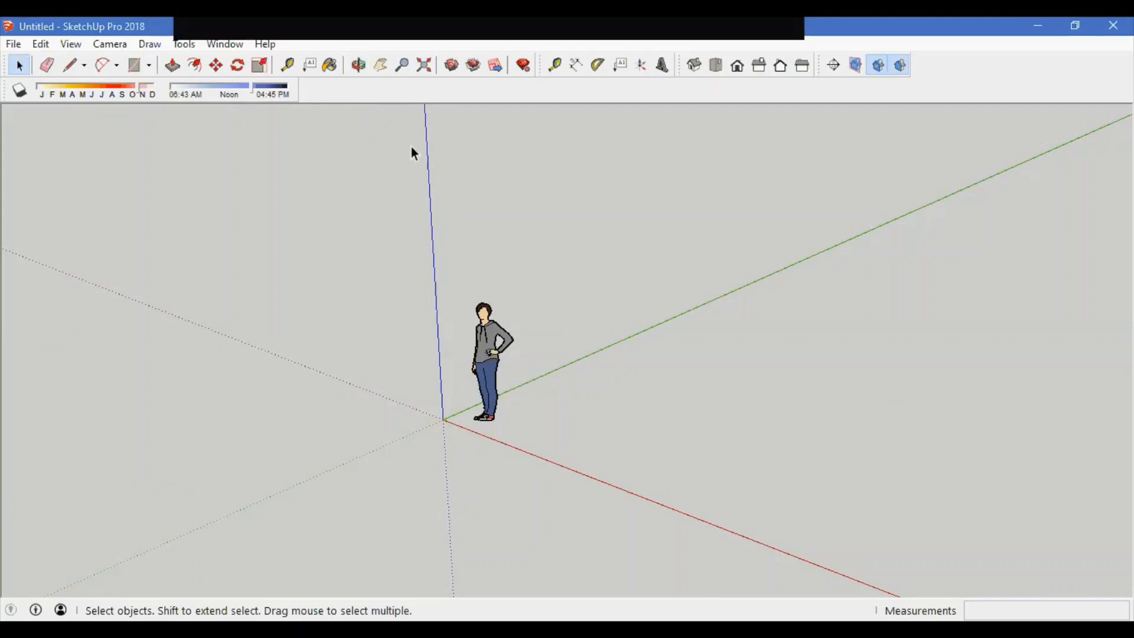
middle_click_drag(445, 447, 537, 448)
middle_click_drag(384, 347, 699, 513)
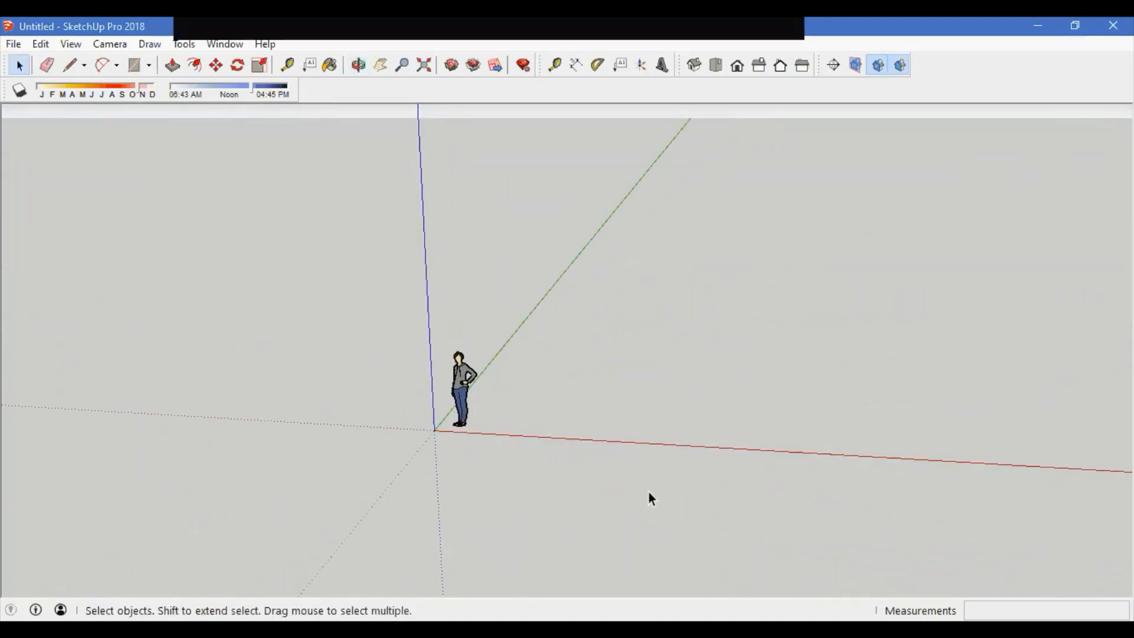
middle_click_drag(611, 473, 530, 470)
left_click_drag(530, 470, 382, 284)
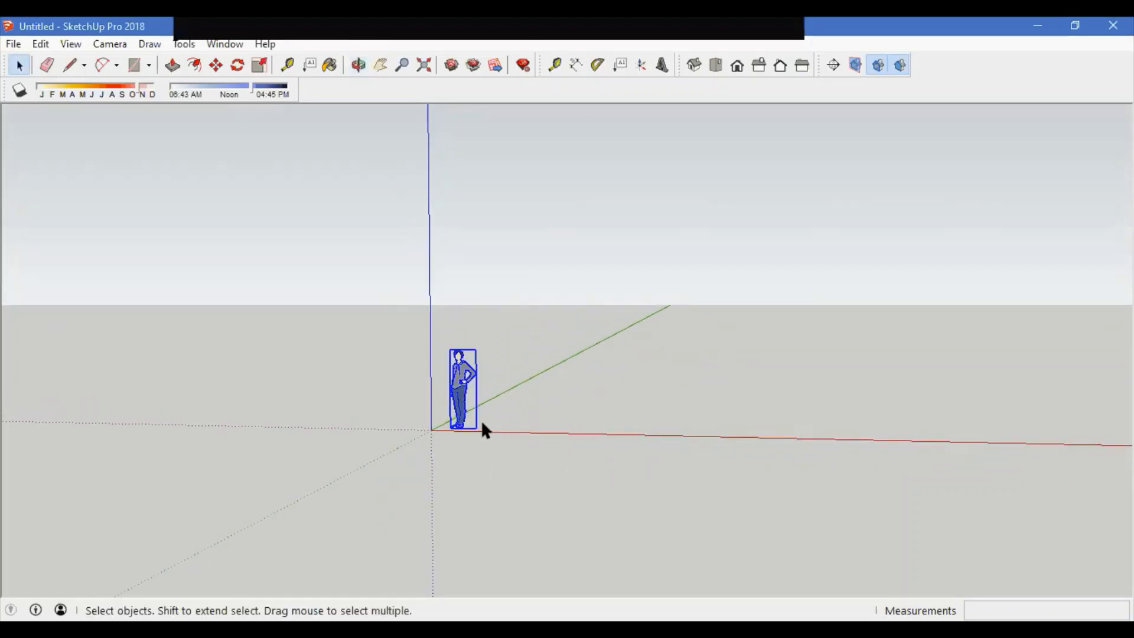
middle_click_drag(584, 433, 539, 392)
scroll(493, 437, "up", 3)
scroll(580, 468, "down", 2)
left_click(593, 378)
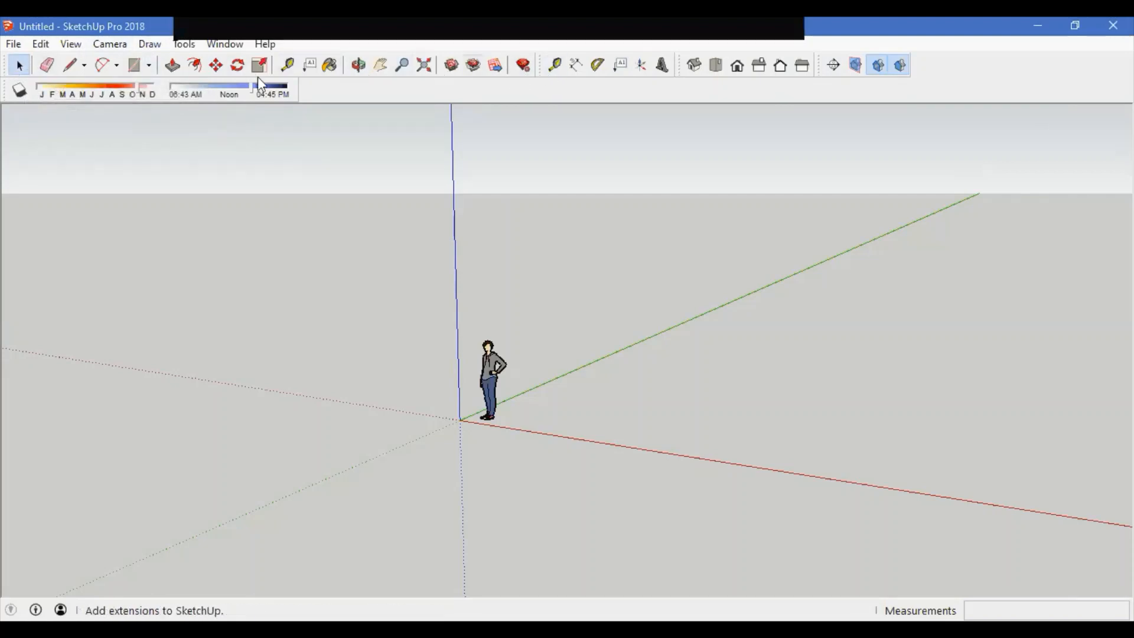
Step: Float the main toolbar into the drawing area and dock it back at the top
left_click_drag(10, 59, 208, 334)
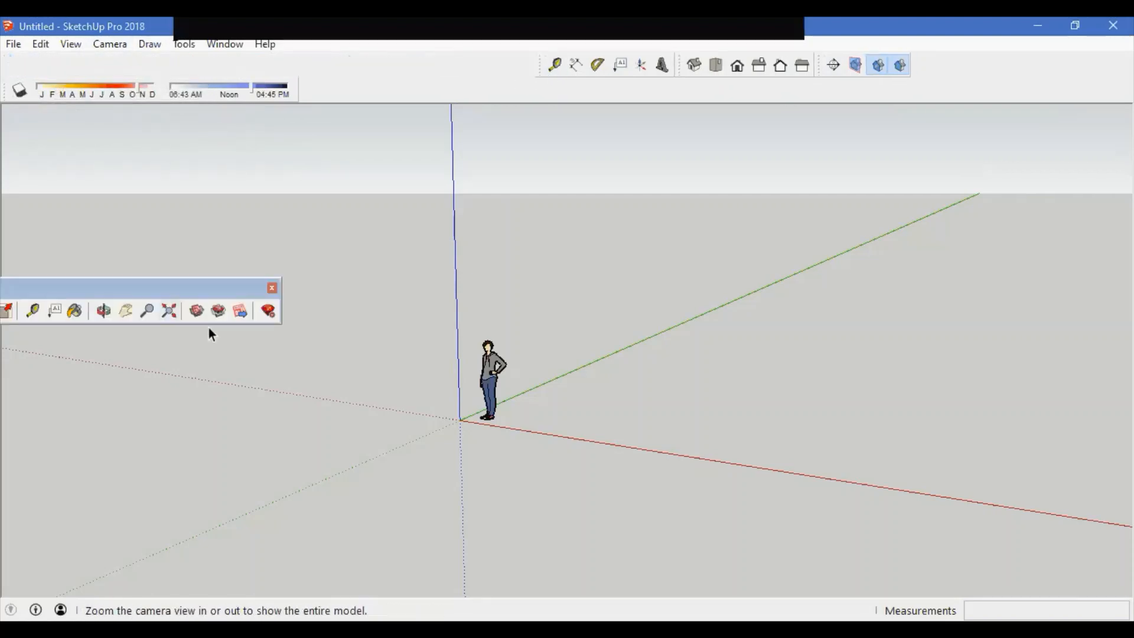
left_click_drag(215, 285, 452, 209)
left_click_drag(31, 214, 11, 62)
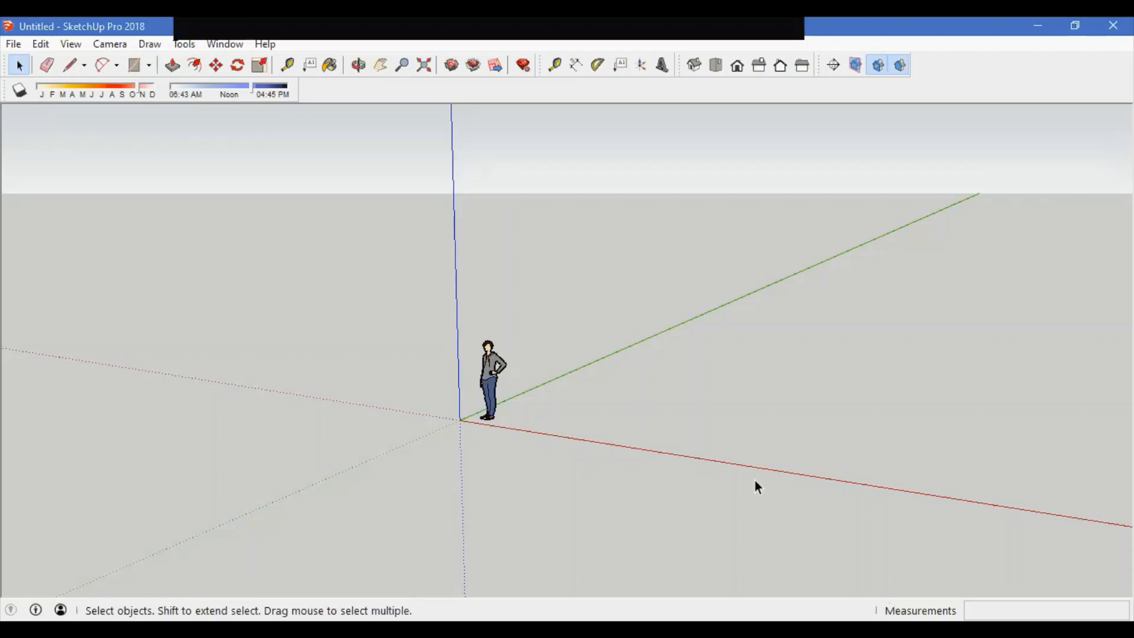
Step: Start a Tape Measure from a point on the red axis and cancel it
key("t")
left_click(635, 447)
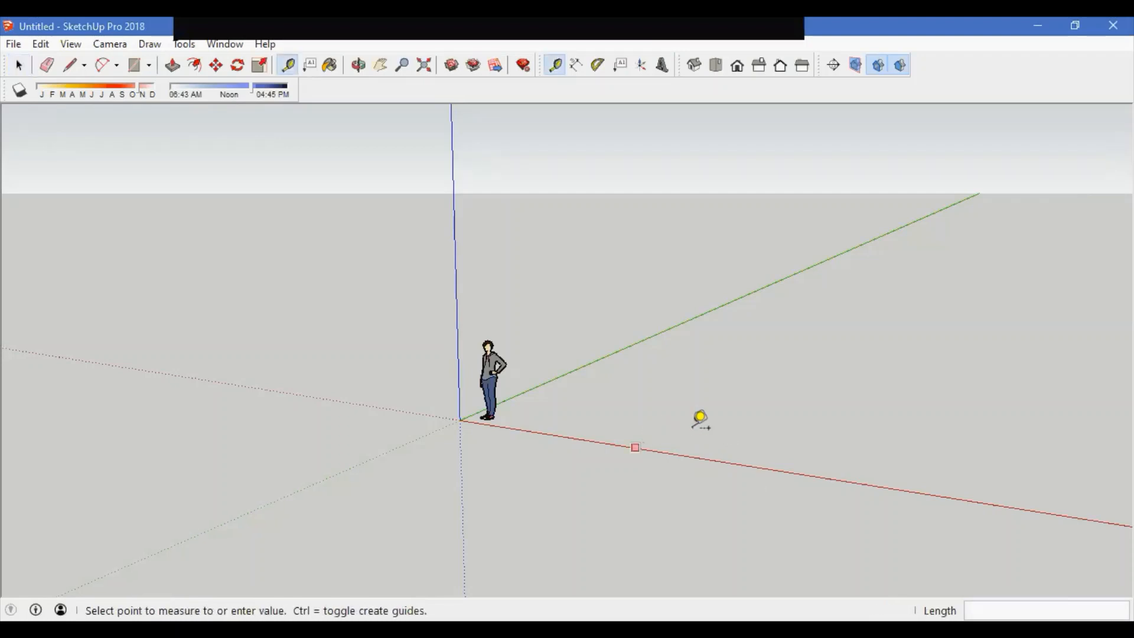
key("Escape")
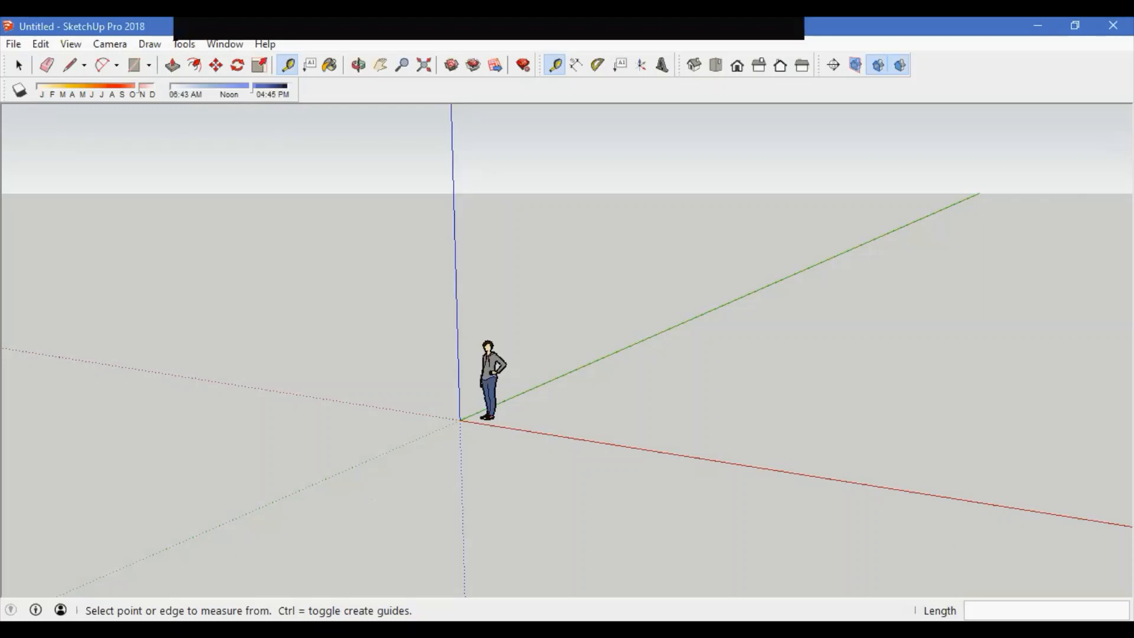
Step: Switch to the Line tool, then the Paint Bucket tool, and close the Default Tray
key("l")
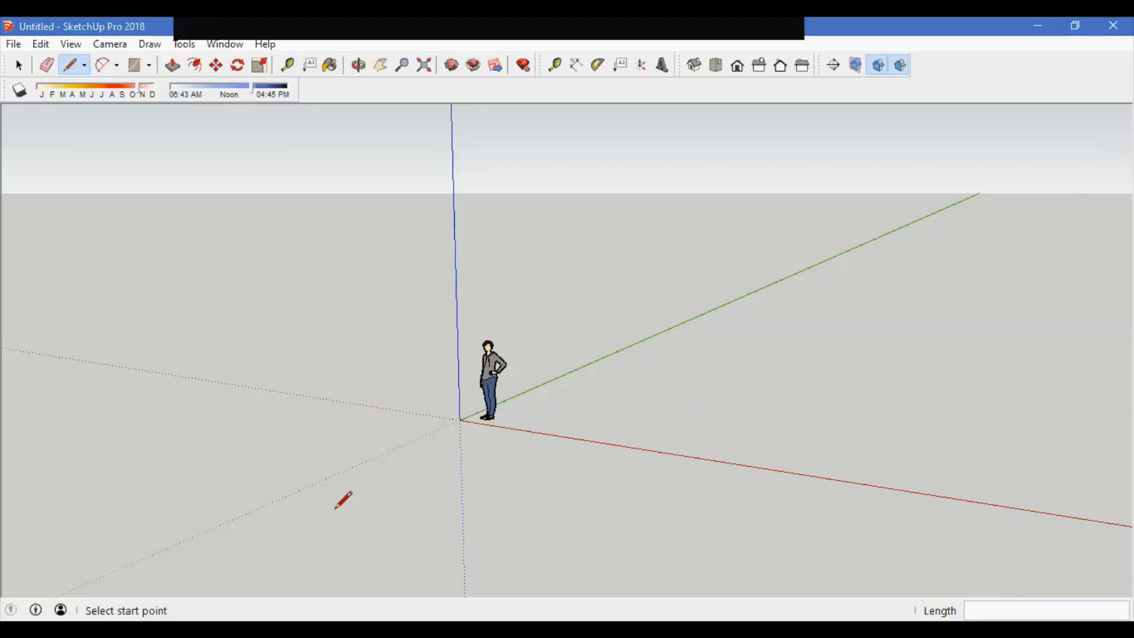
key("b")
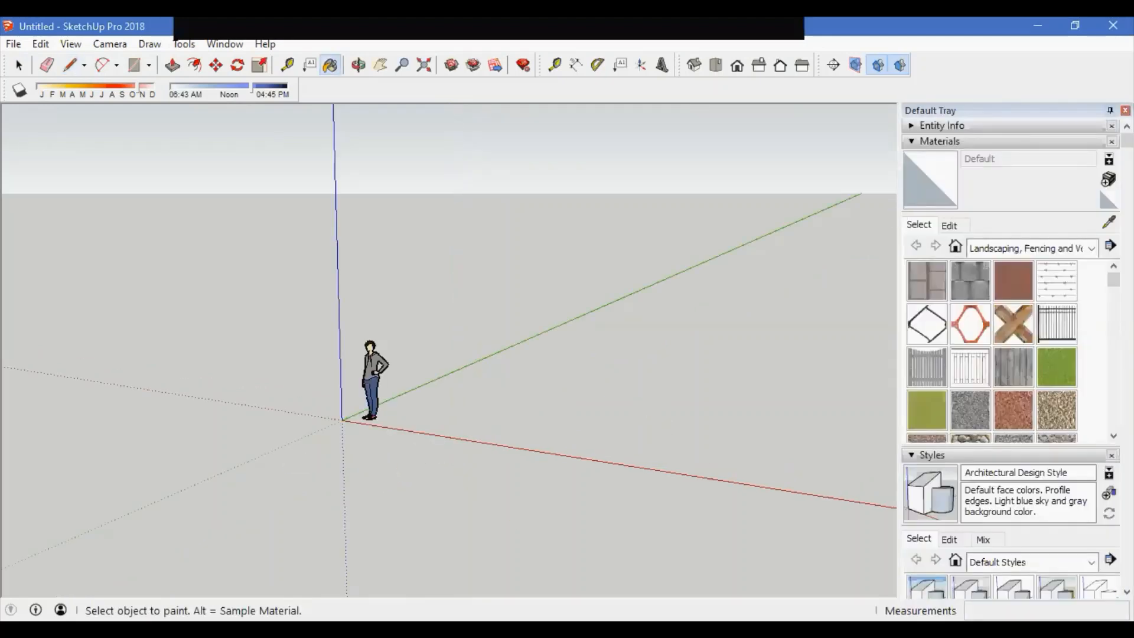
left_click(1125, 111)
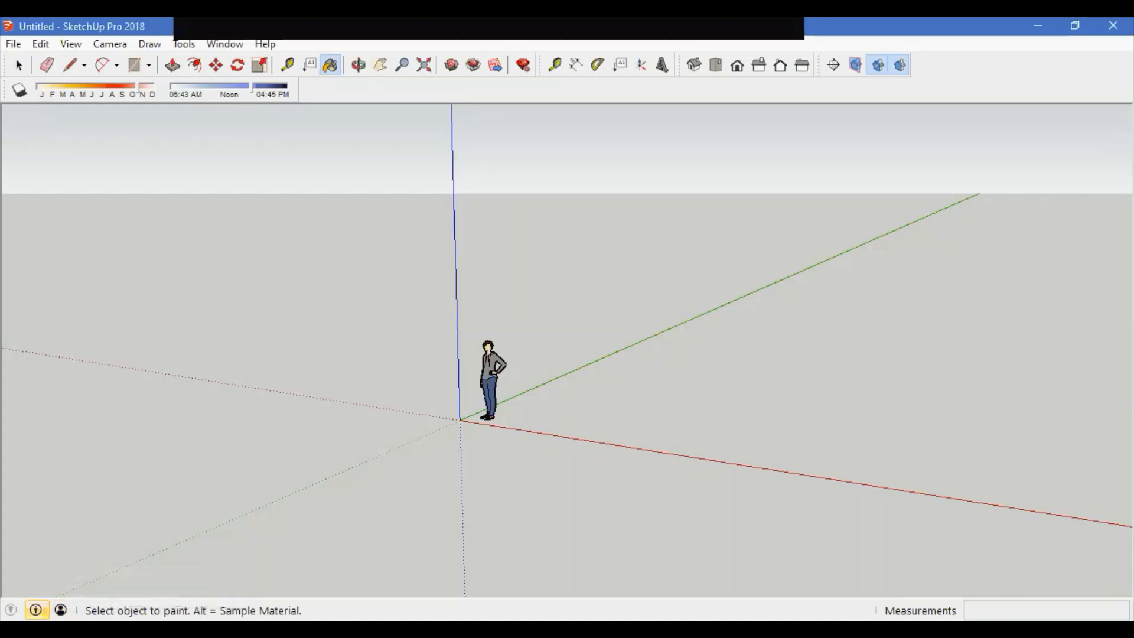
mouse_move(36, 609)
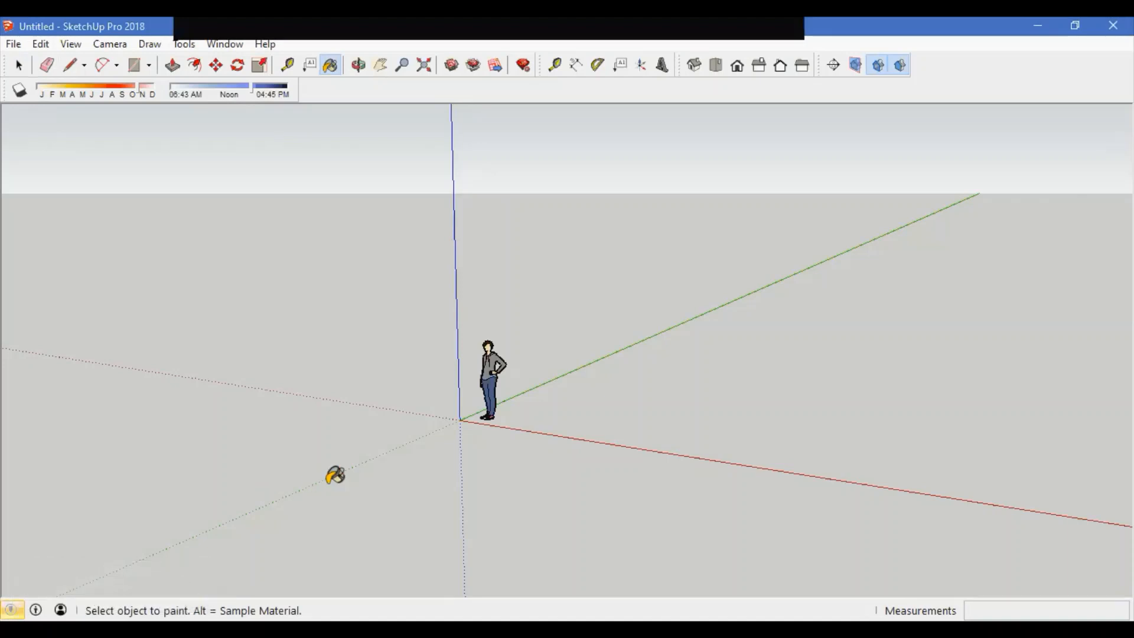
mouse_move(488, 455)
middle_mouse_down()
mouse_move(378, 502)
mouse_move(372, 451)
mouse_move(425, 502)
middle_mouse_up()
scroll(479, 483, "up", 2)
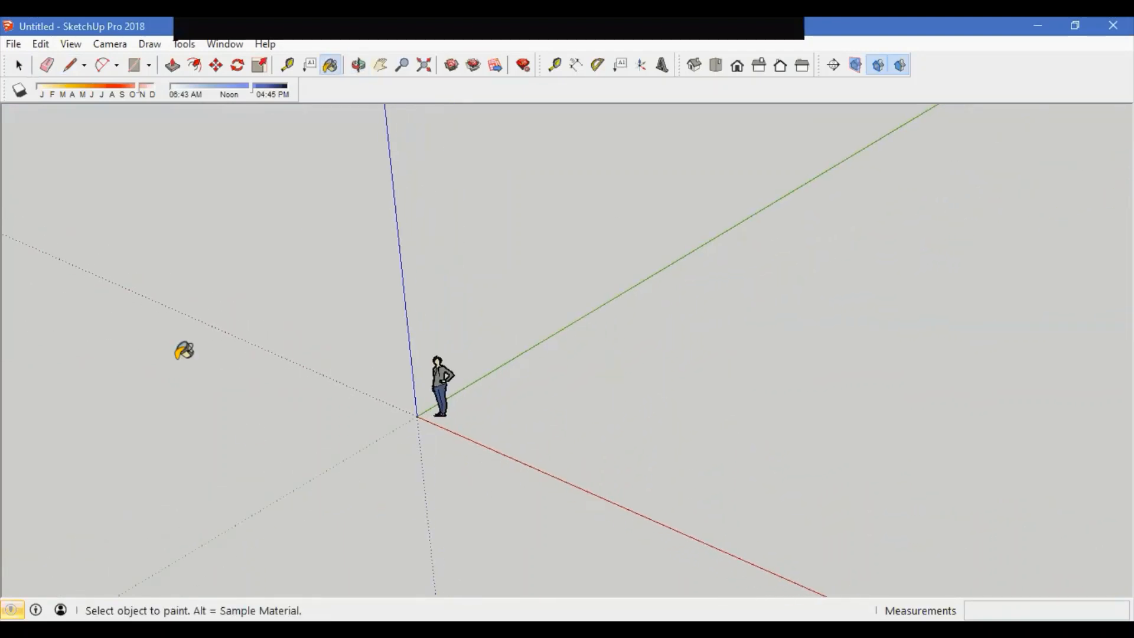
mouse_move(379, 442)
middle_mouse_down()
mouse_move(470, 413)
mouse_move(447, 414)
middle_mouse_up()
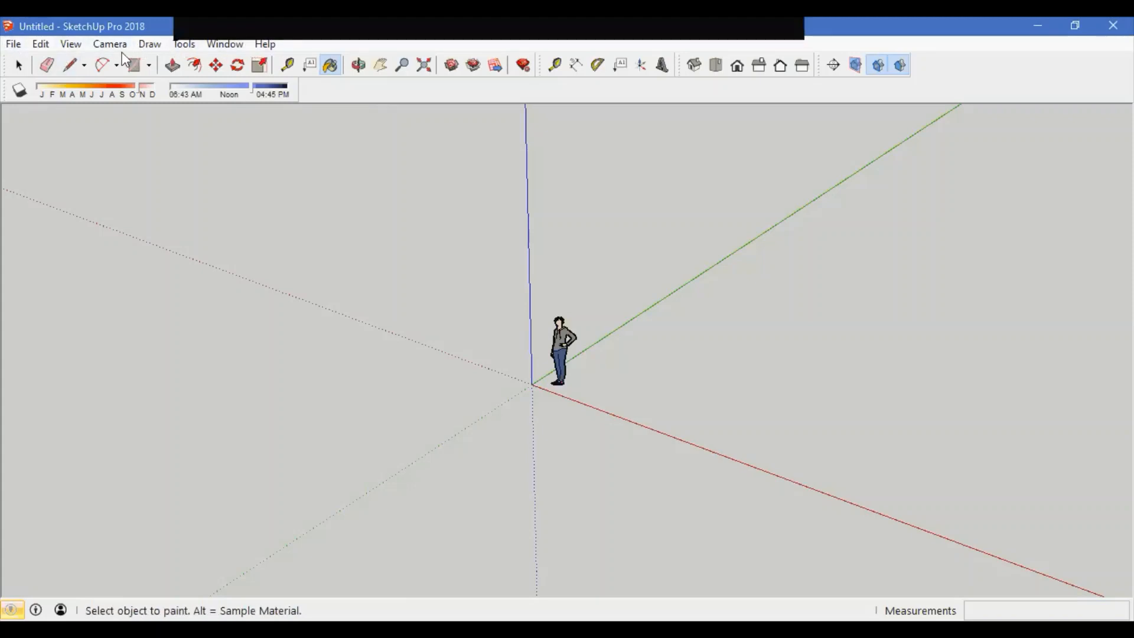
Step: Browse the default drawing templates in the Preferences Template page and close the dialog with OK
left_click(13, 45)
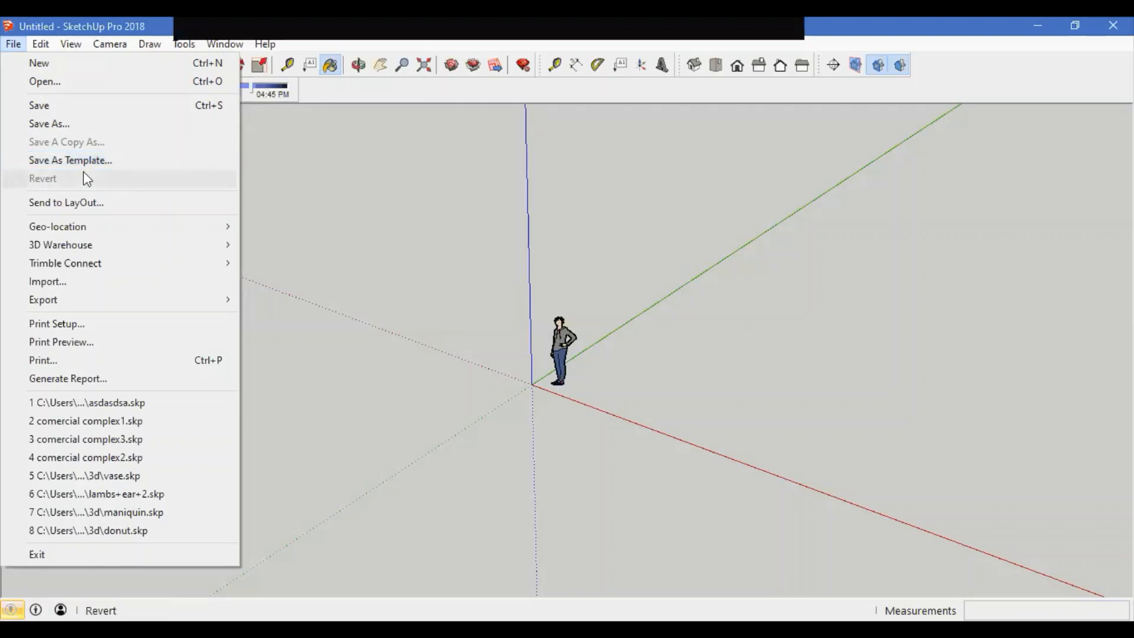
left_click(249, 144)
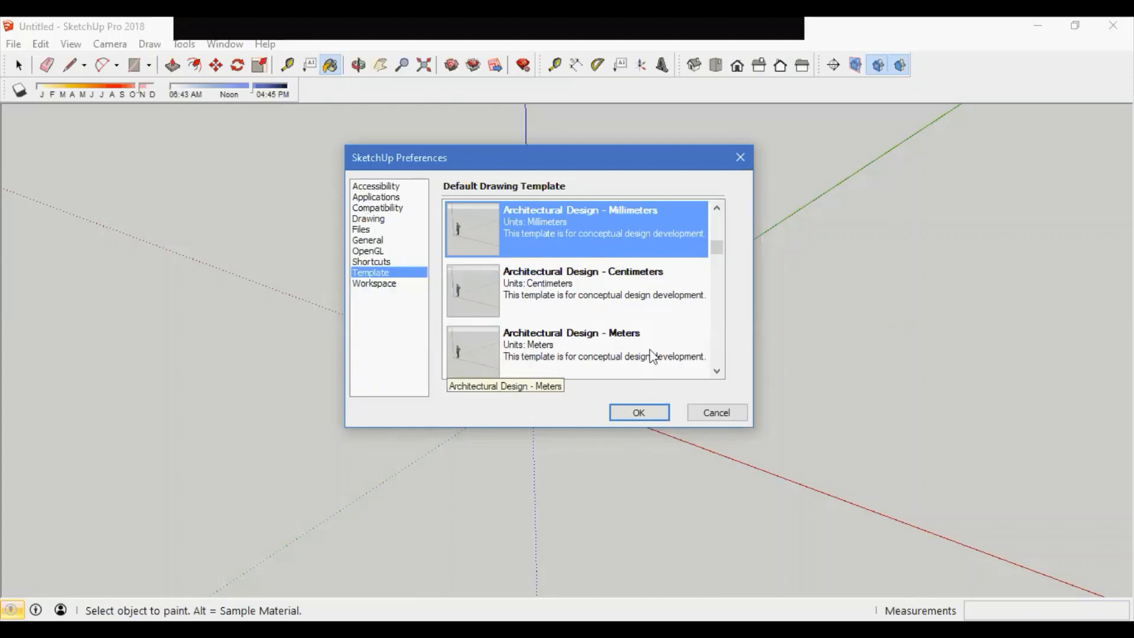
left_click(718, 370)
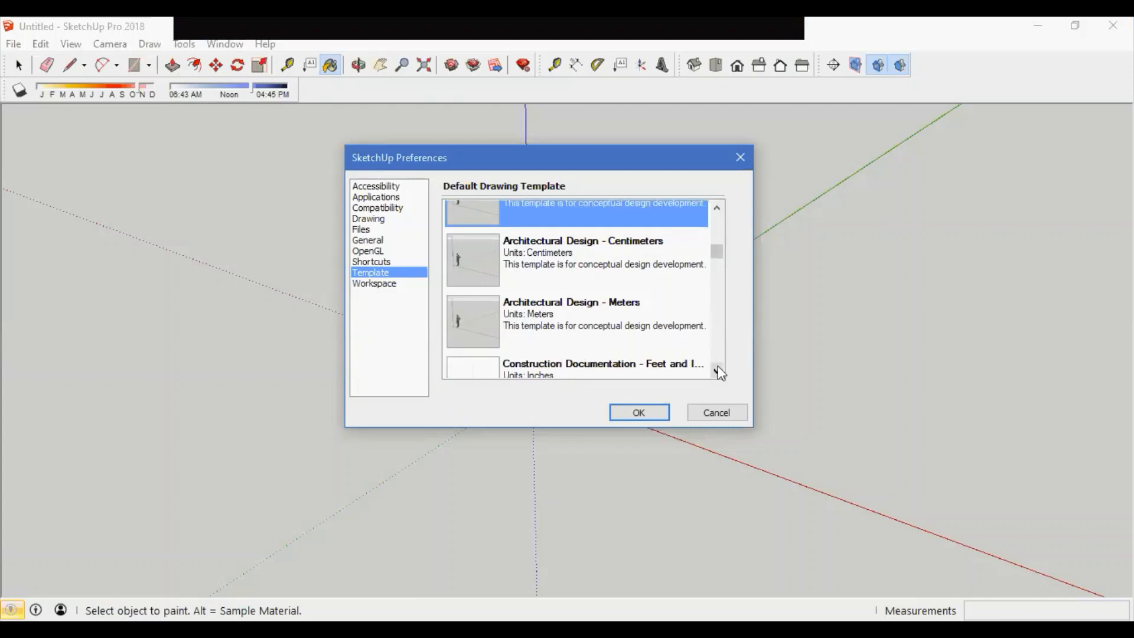
left_click(717, 370)
left_click(717, 370)
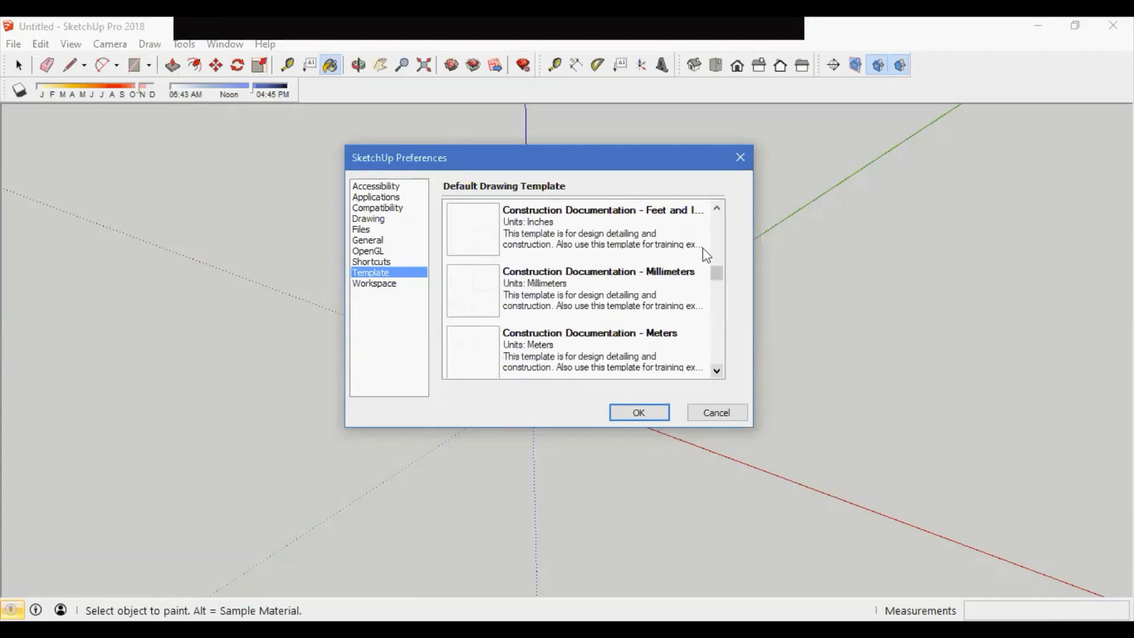
left_click(716, 370)
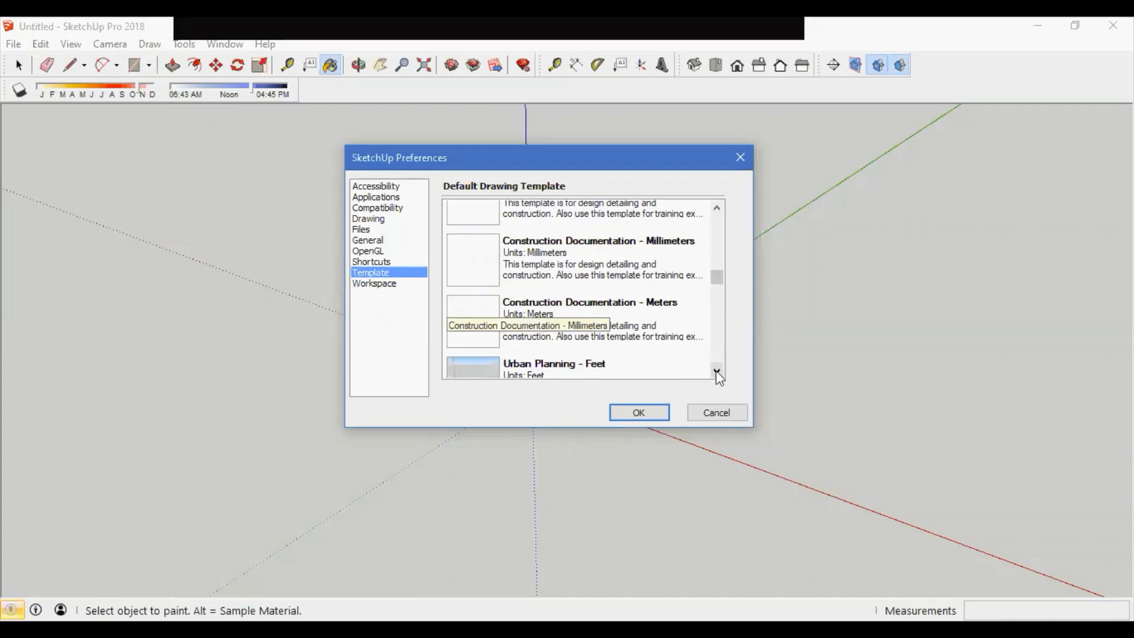
left_click(717, 371)
left_click(716, 370)
left_click(716, 371)
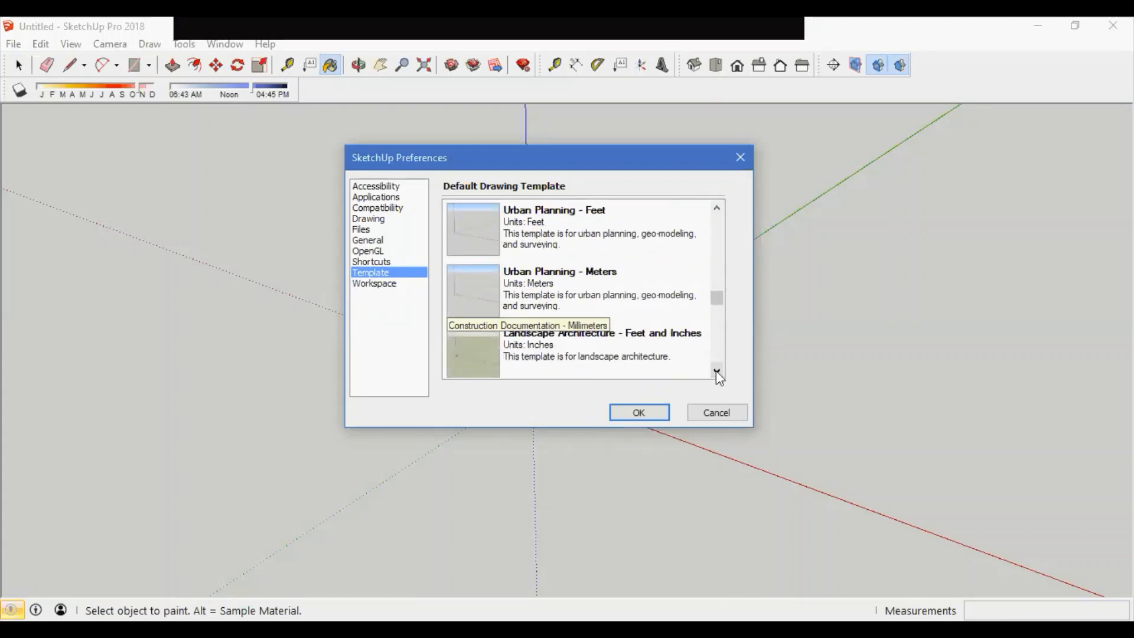
left_click(716, 371)
left_click(716, 371)
left_click(716, 370)
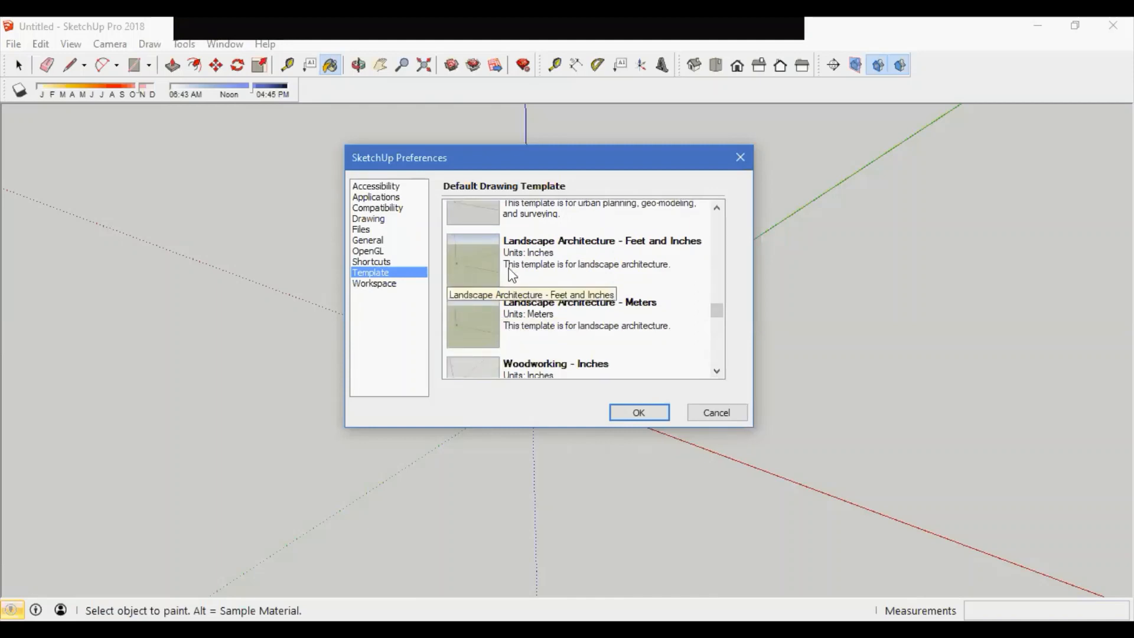
left_click(716, 371)
left_click(716, 371)
left_click(716, 371)
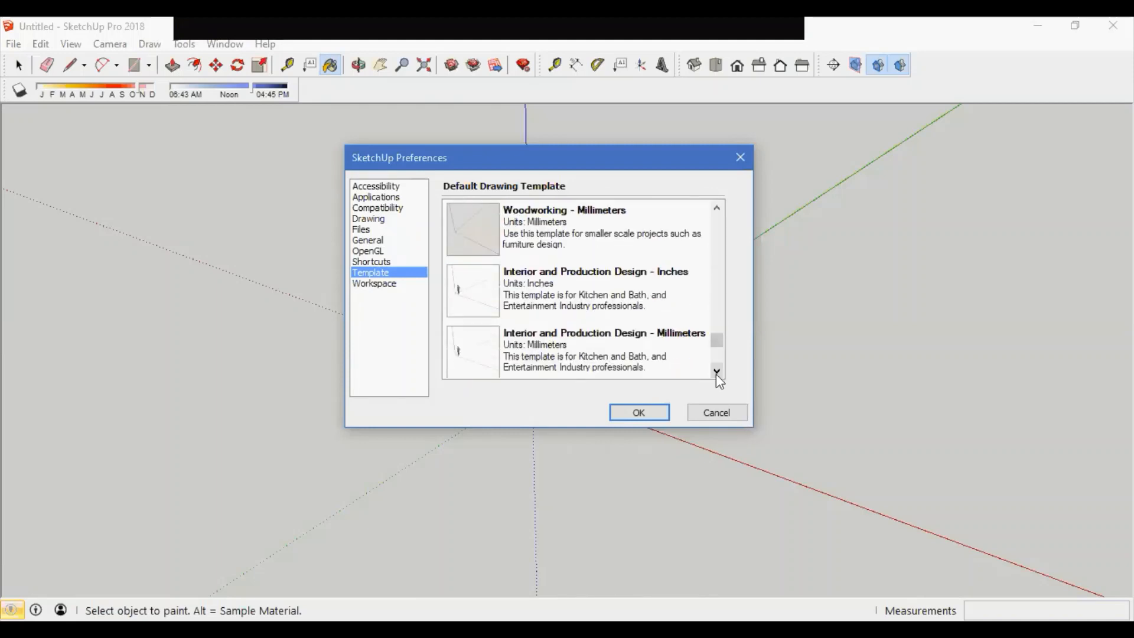
left_click(716, 371)
left_click(716, 371)
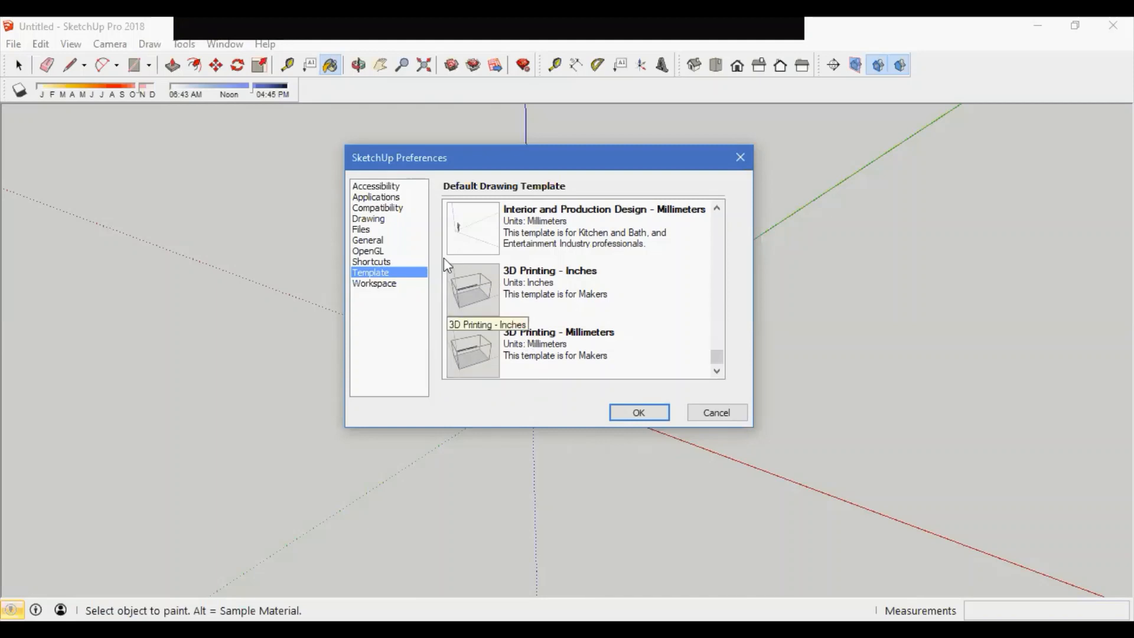
left_click(639, 412)
Step: Browse the File menu's Geo-location, 3D Warehouse, Trimble Connect and Import entries, then the Tools and Edit menus
left_click(21, 45)
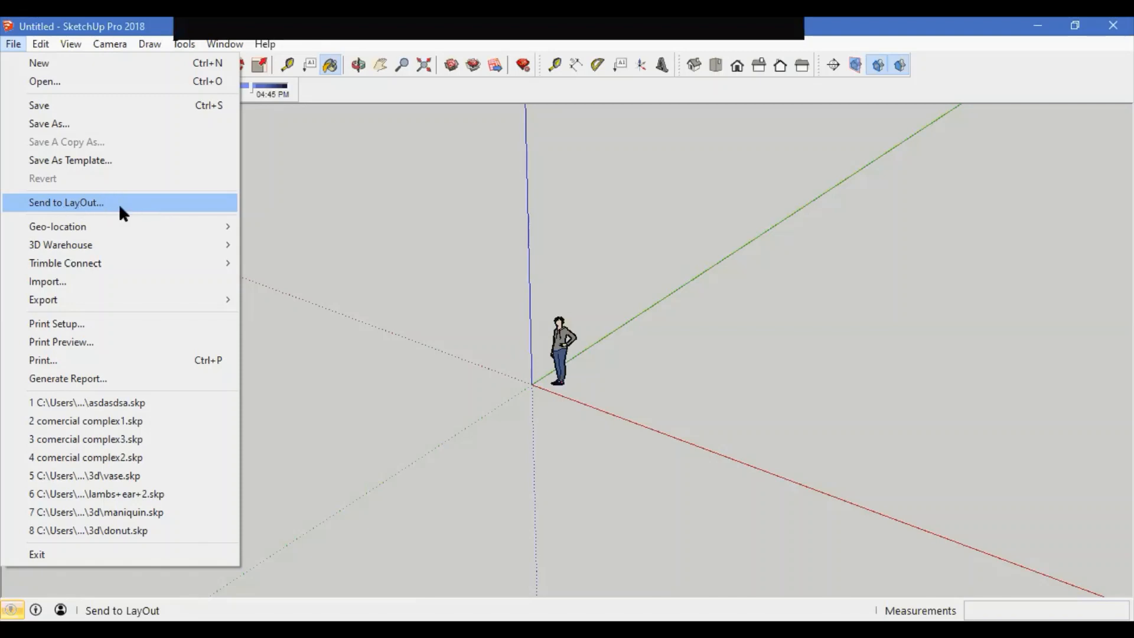
mouse_move(89, 229)
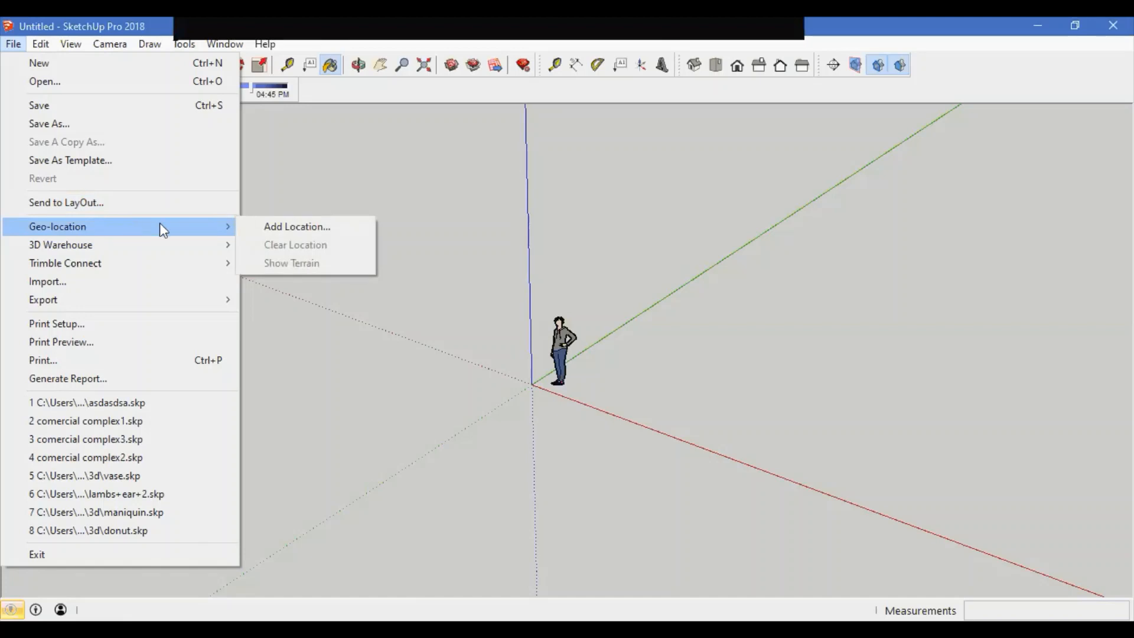
mouse_move(151, 248)
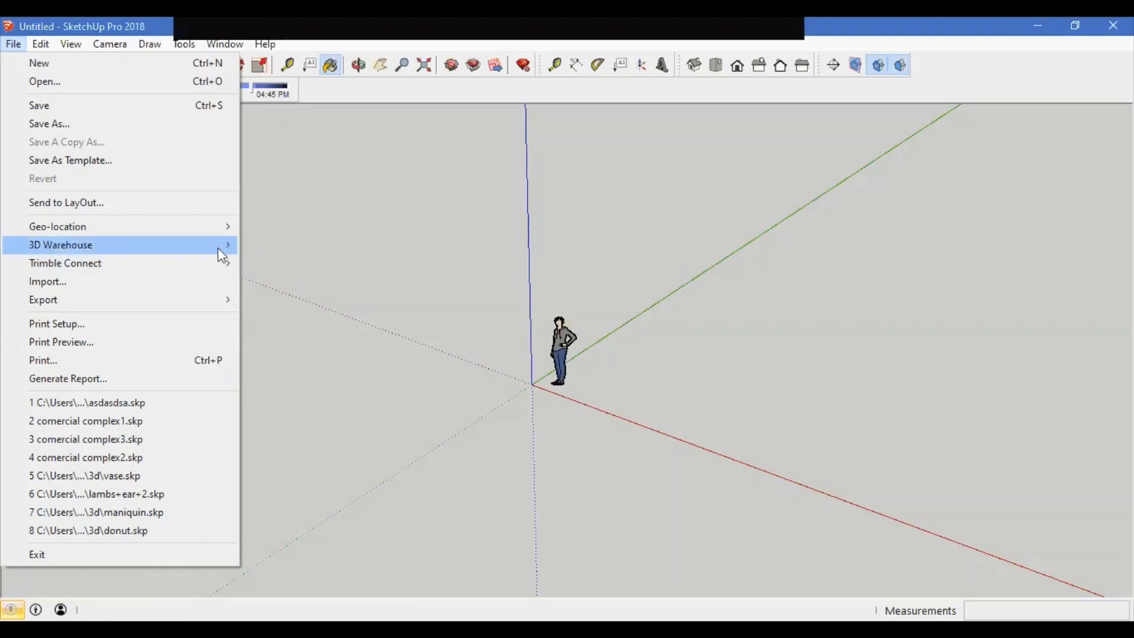
mouse_move(168, 269)
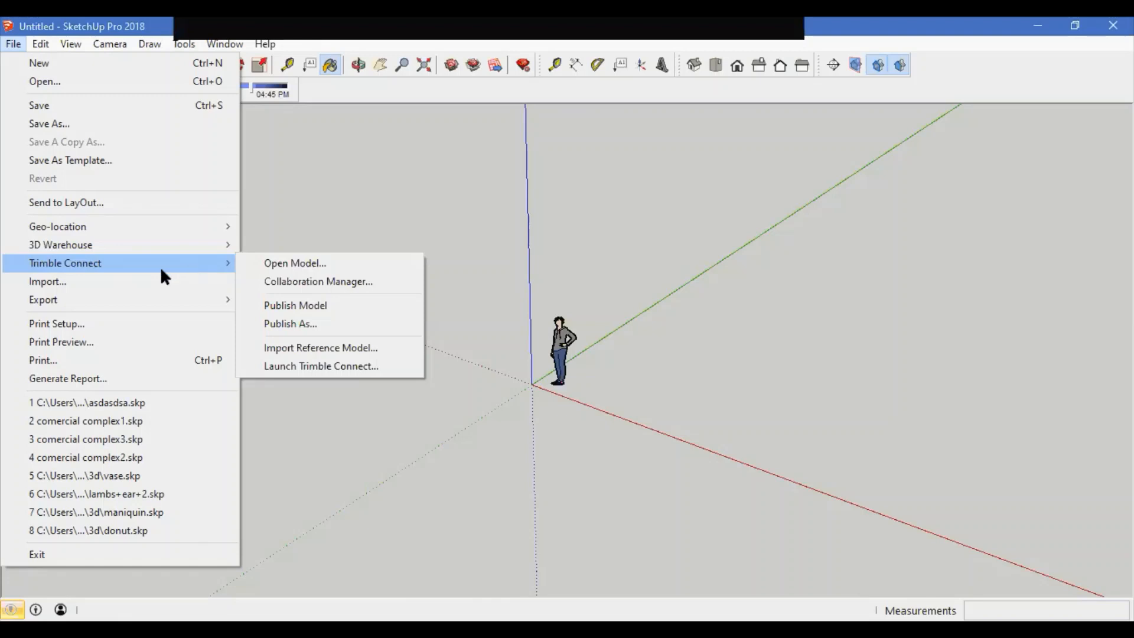
left_click(198, 263)
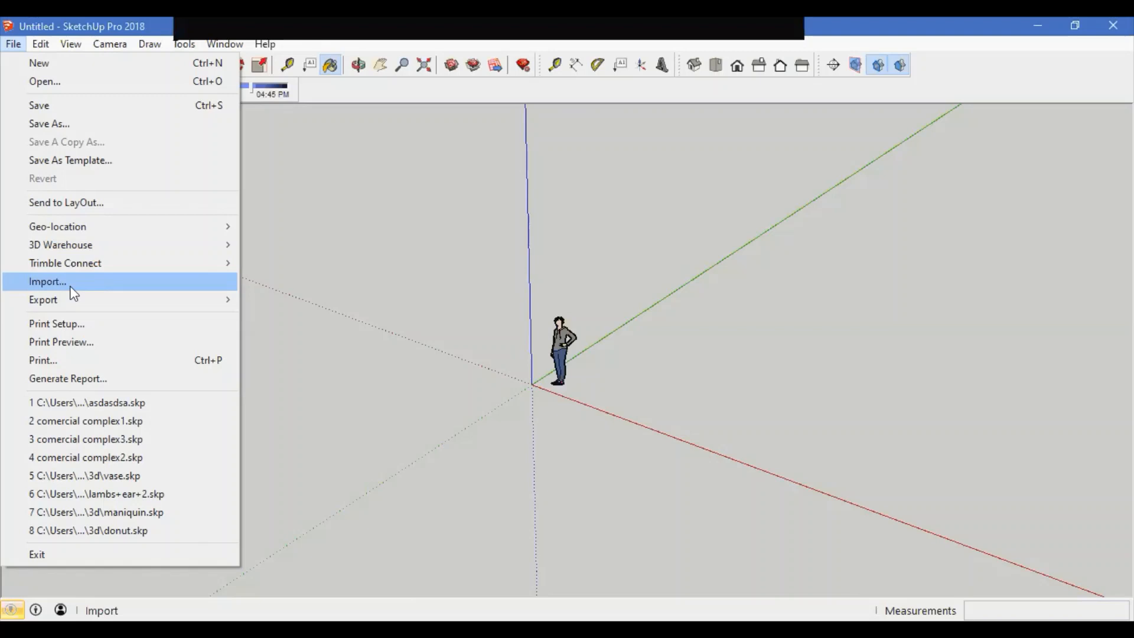
mouse_move(68, 296)
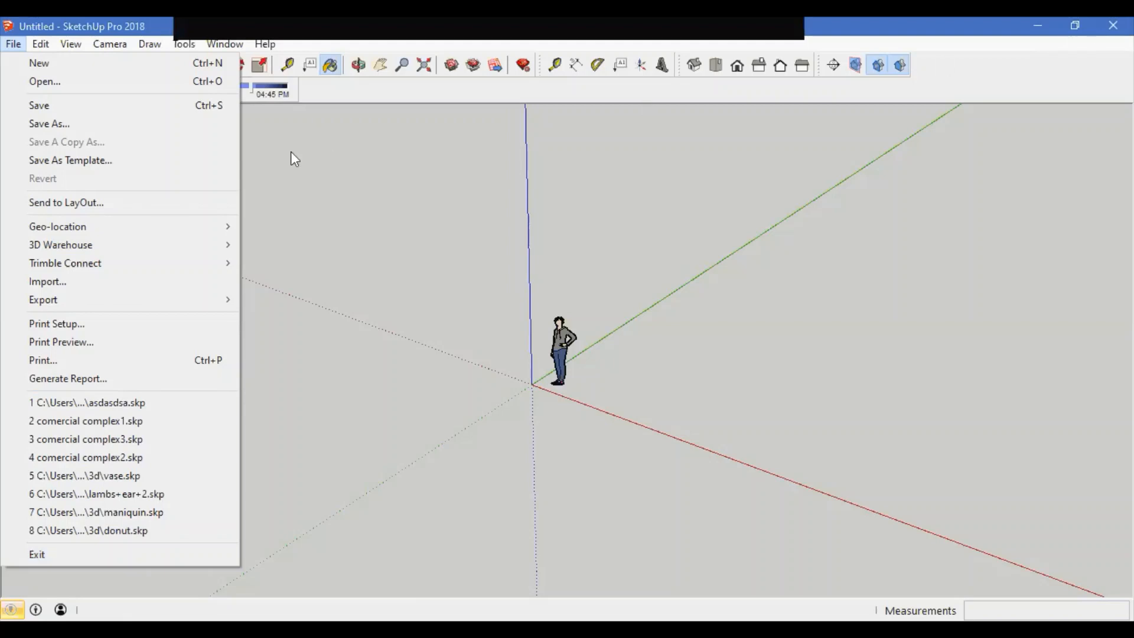
mouse_move(184, 40)
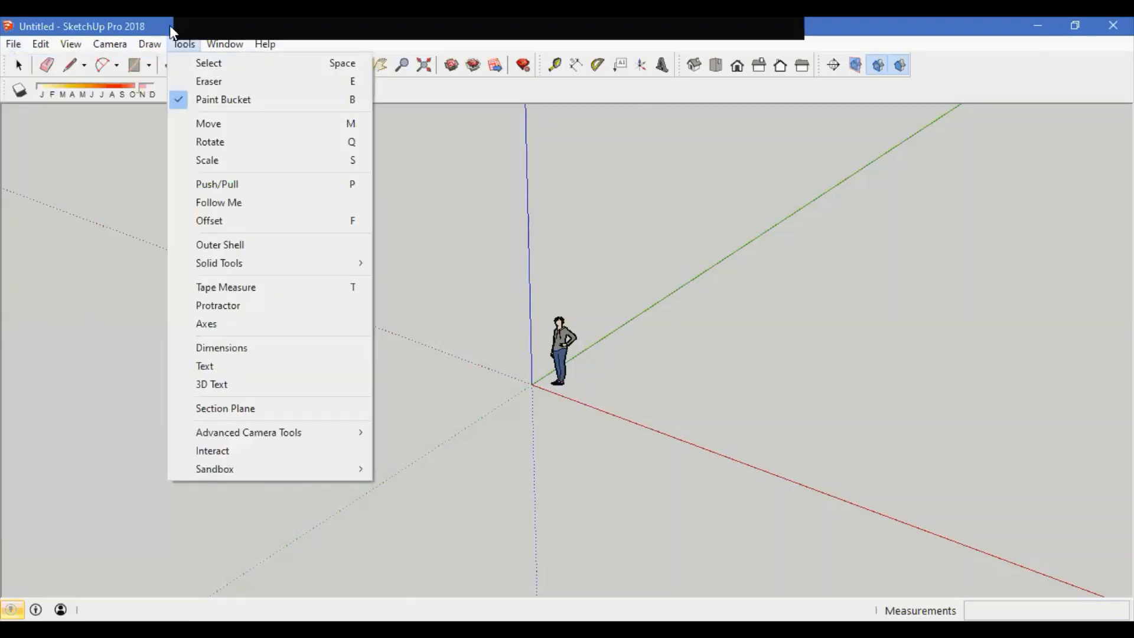
mouse_move(40, 45)
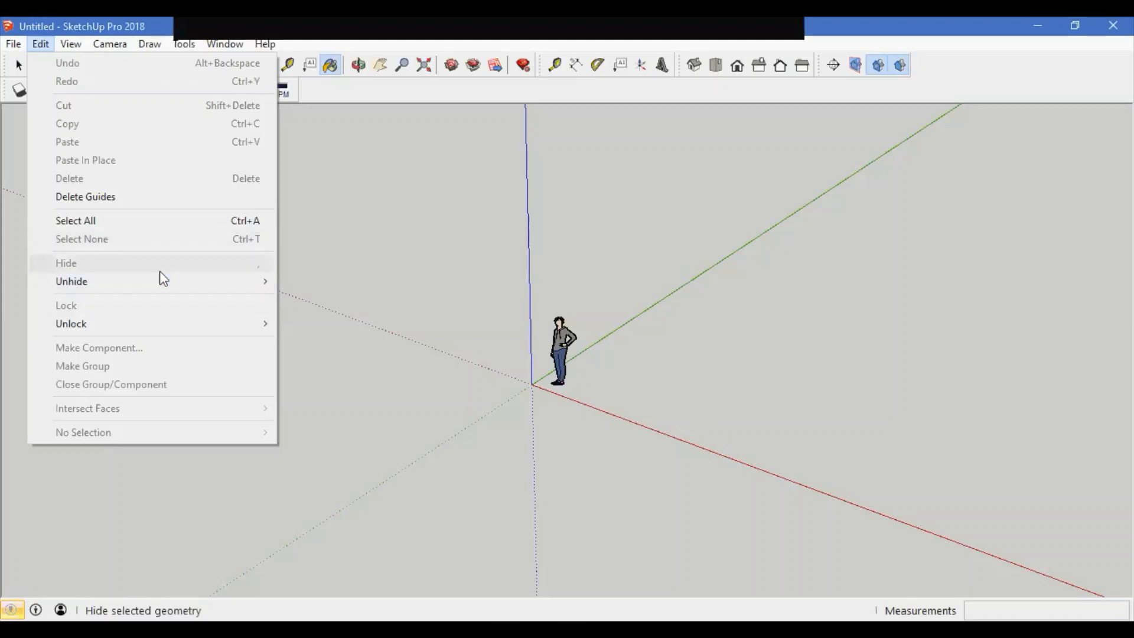
Step: Examine the Edit menu's Hide, Lock and grouping entries, then close the menu
mouse_move(139, 284)
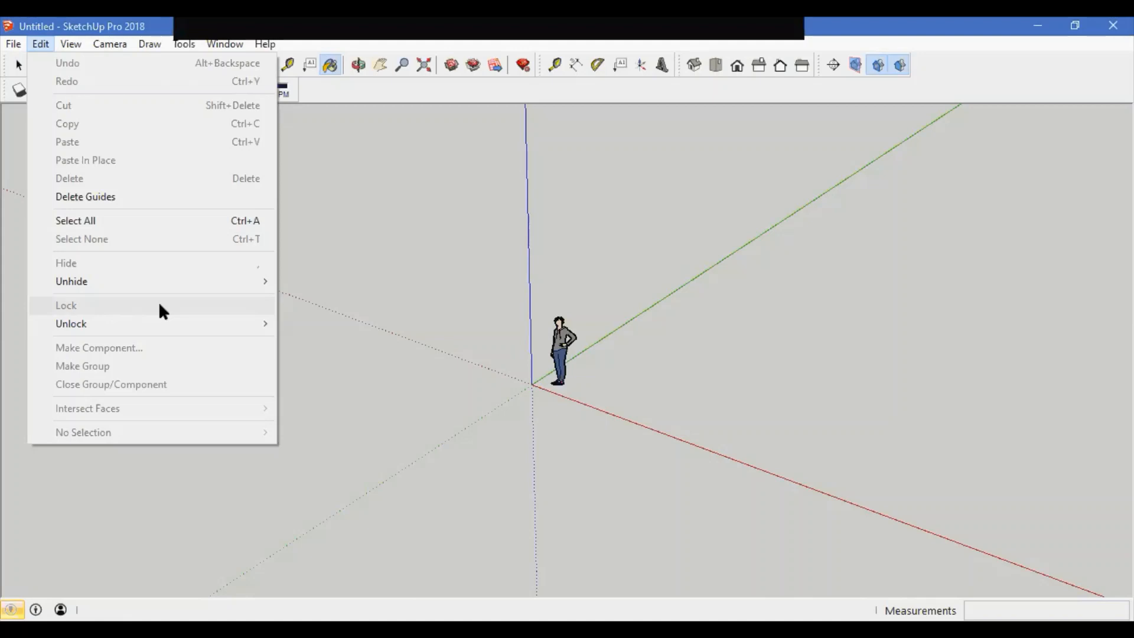
mouse_move(246, 332)
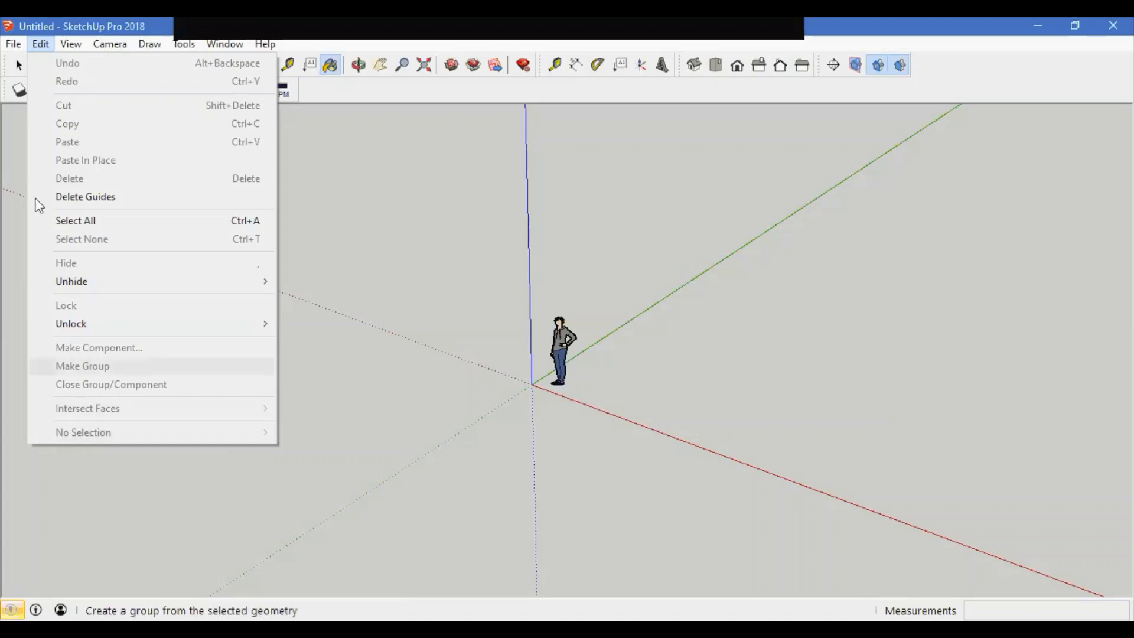
mouse_move(82, 46)
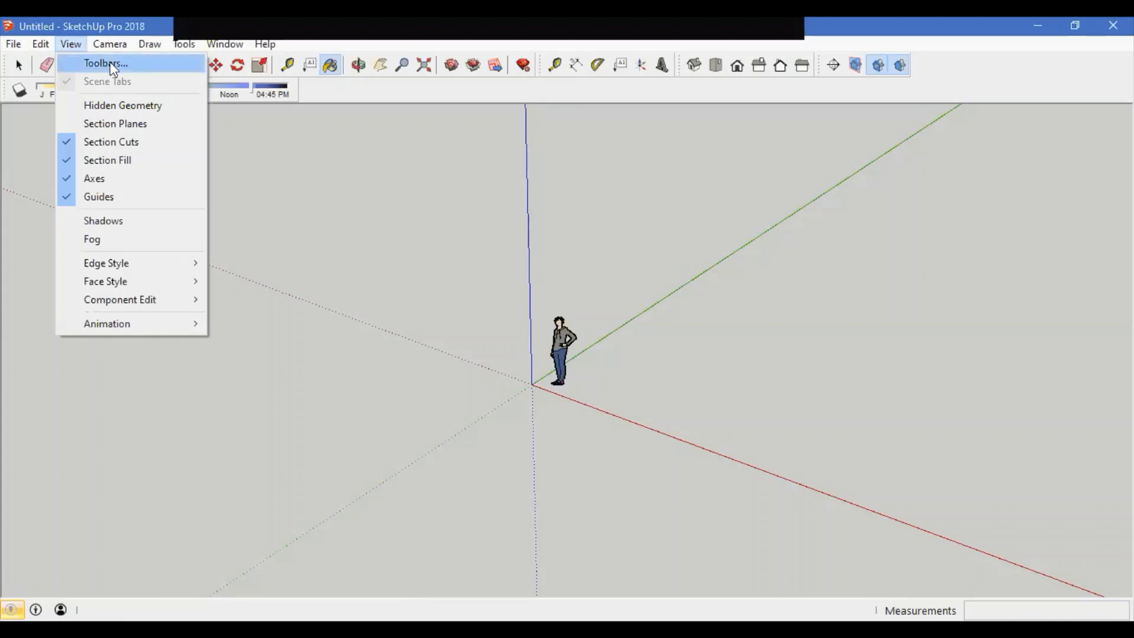
left_click(920, 78)
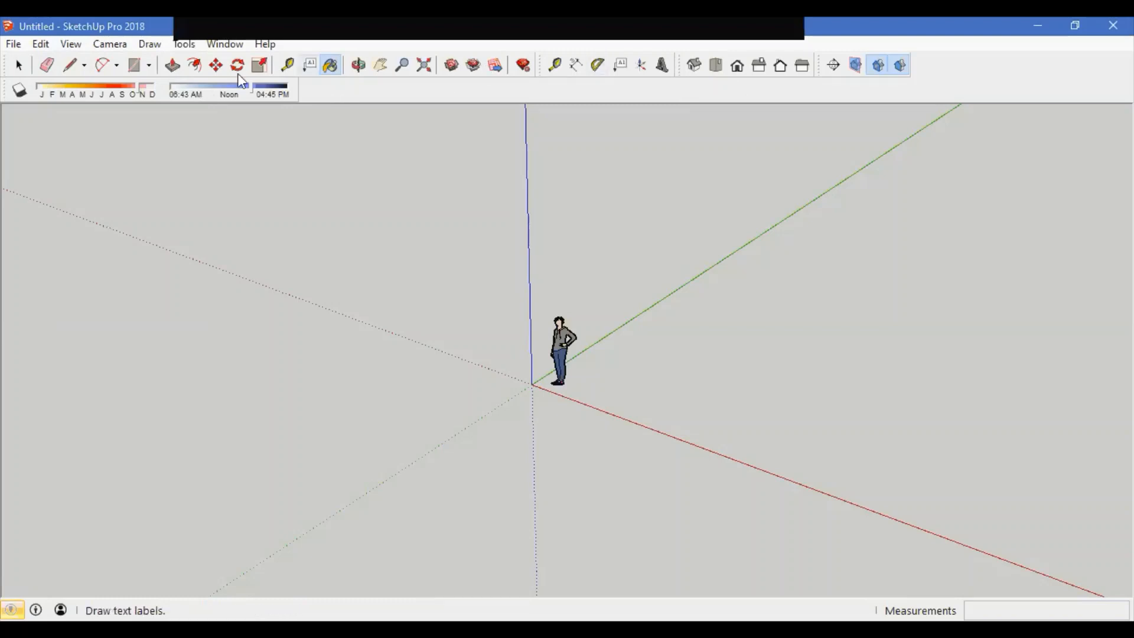
Step: Open the Toolbars dialog and enable the Advanced Camera Tools, Camera, Classifier, Drawing, Dynamic Components, Edit and Large Tool Set toolbars
left_click(70, 44)
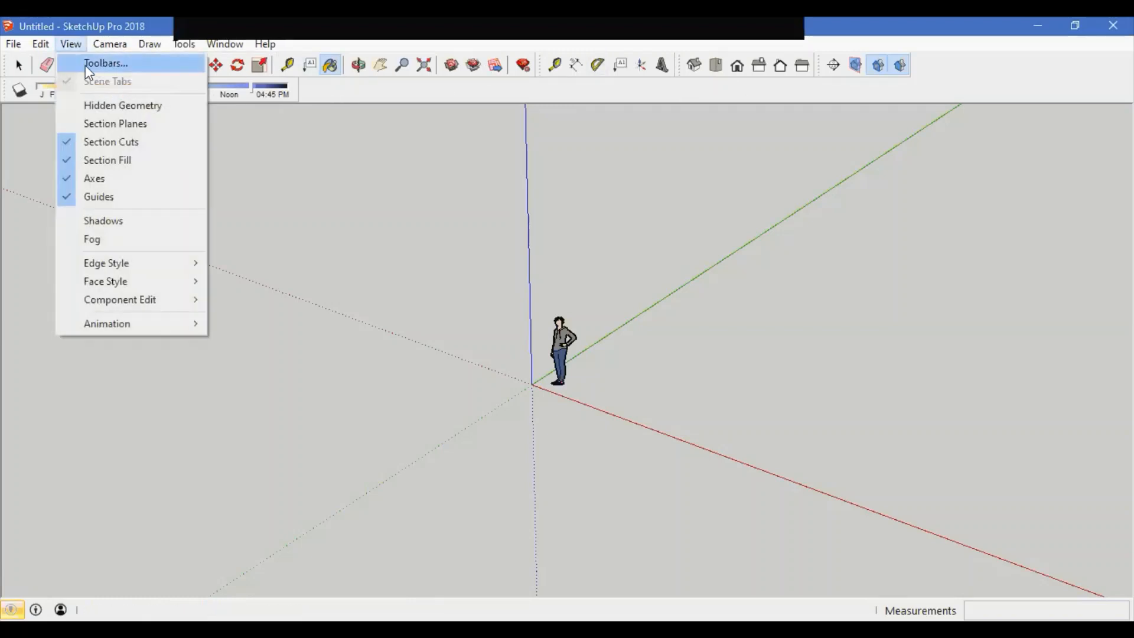
left_click(116, 65)
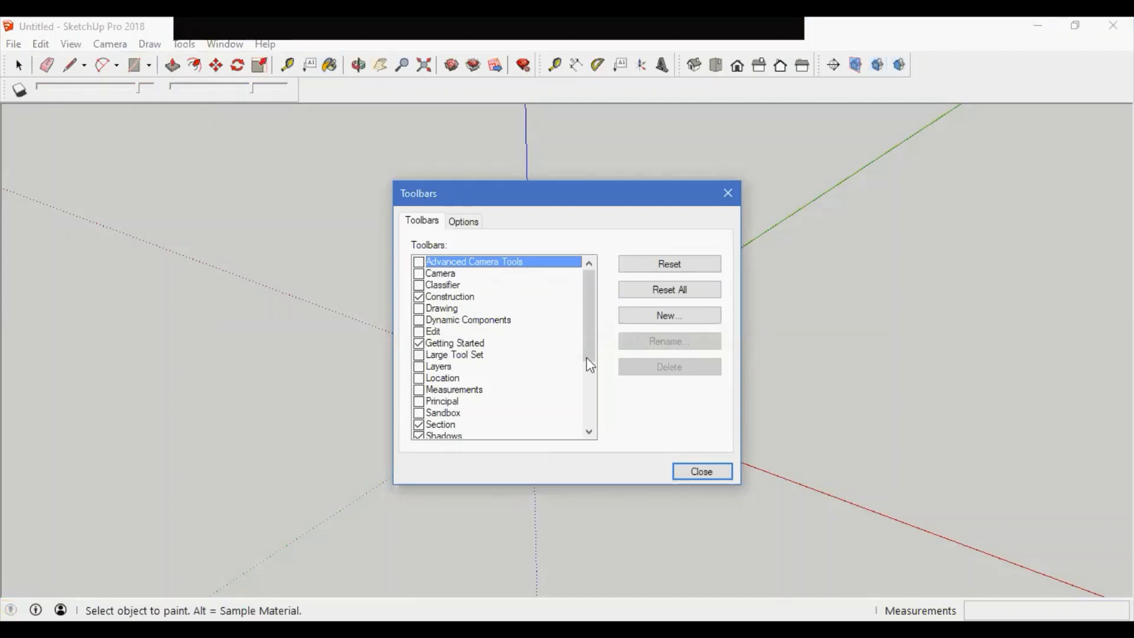
left_click_drag(594, 292, 587, 386)
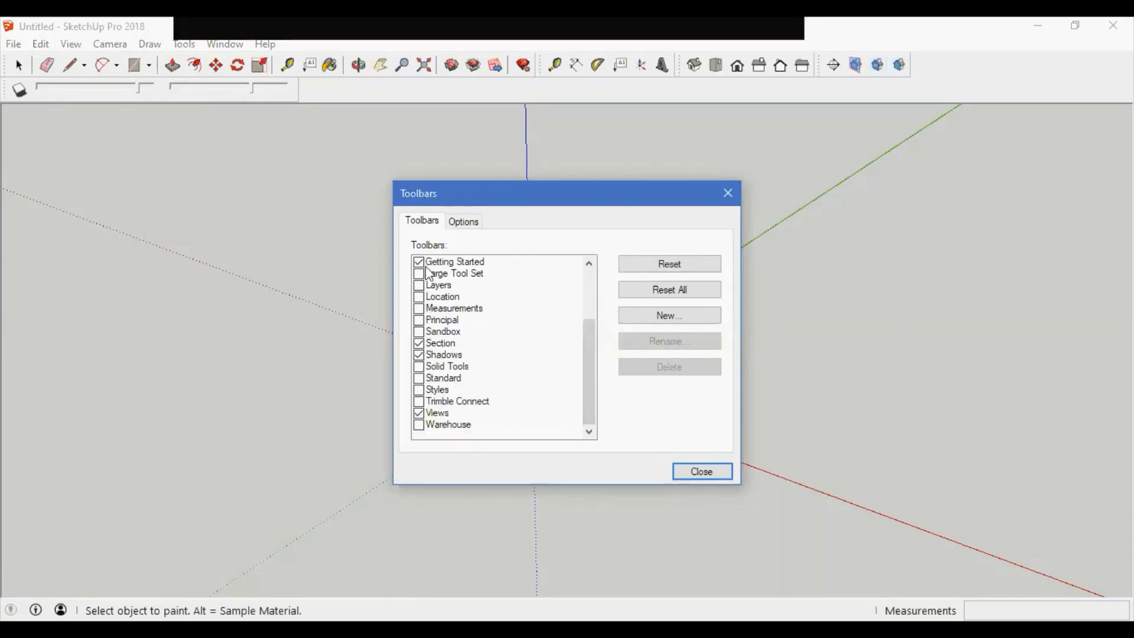
scroll(589, 360, "up", 3)
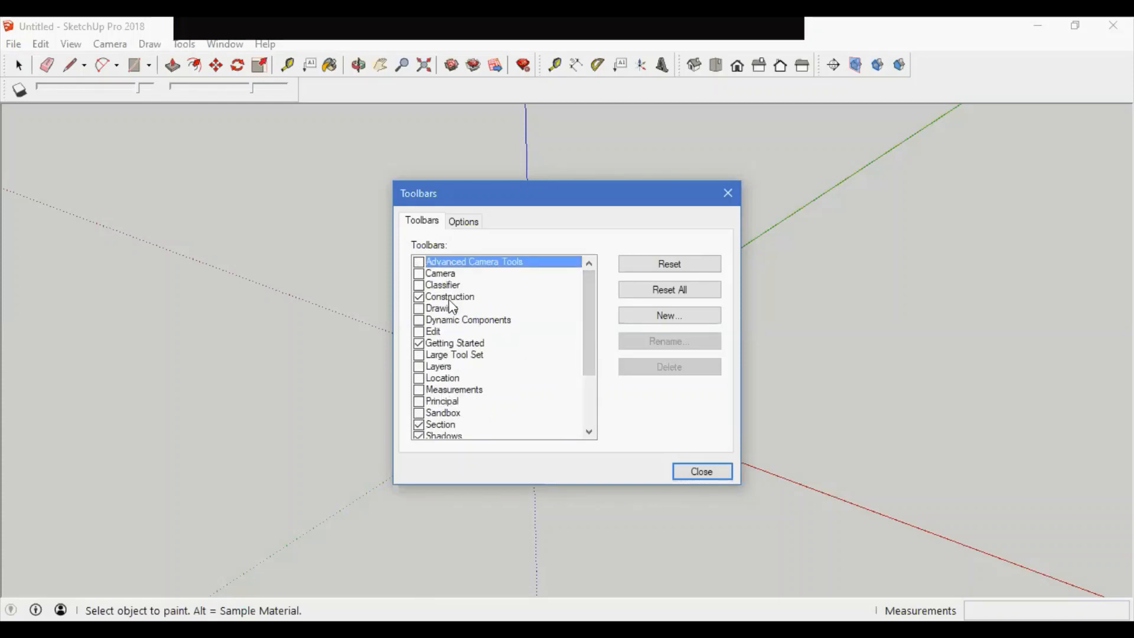
left_click(419, 274)
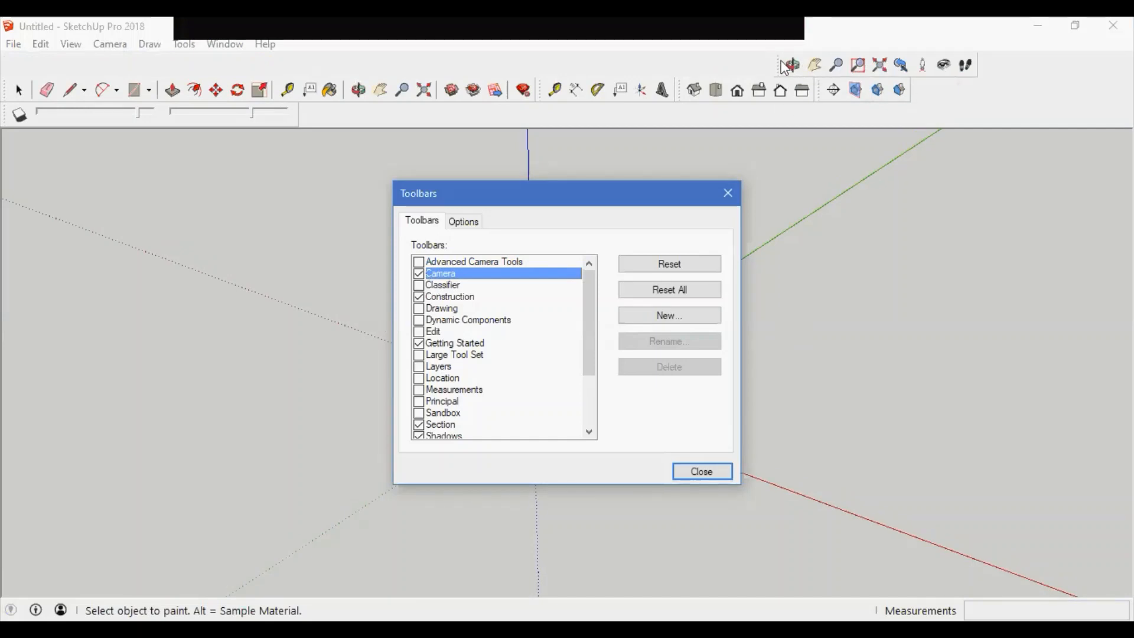
left_click(419, 262)
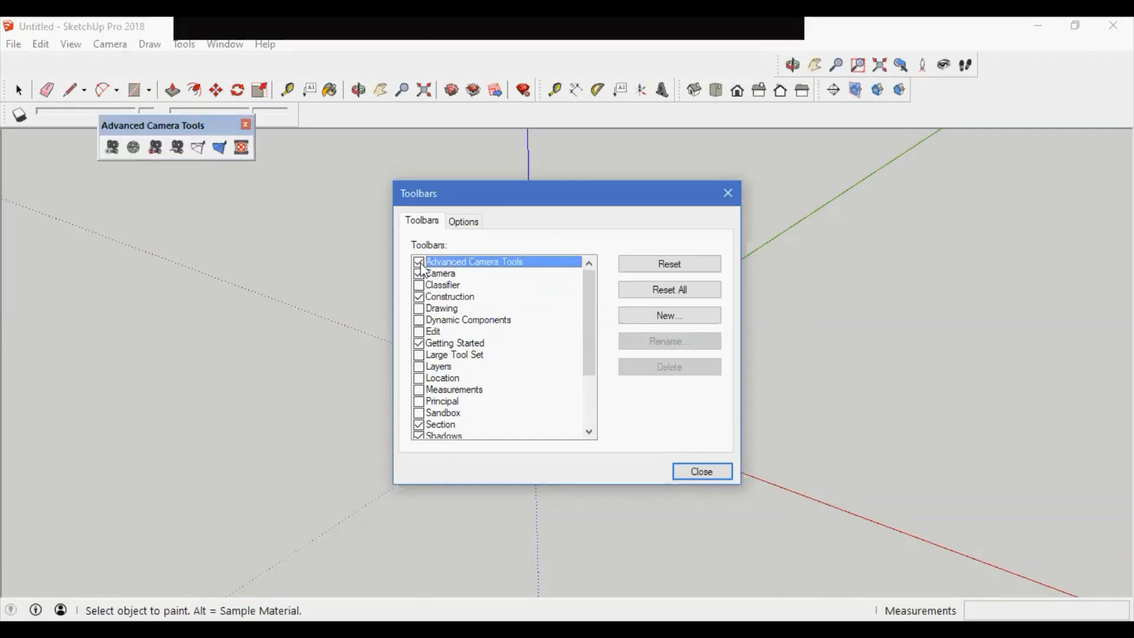
left_click(419, 285)
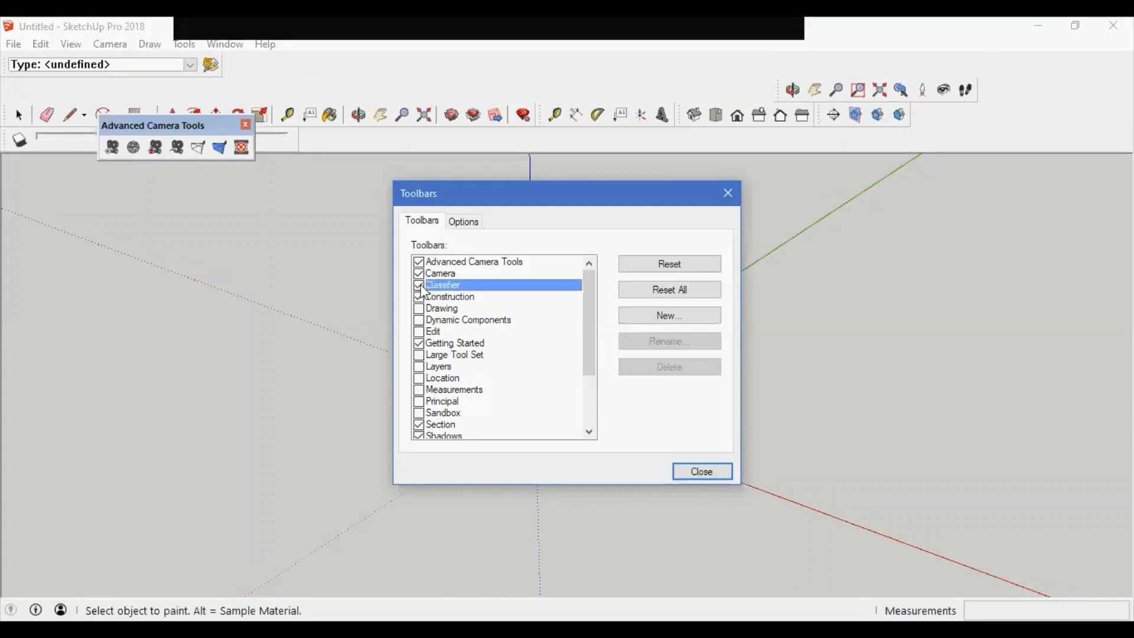
left_click(417, 308)
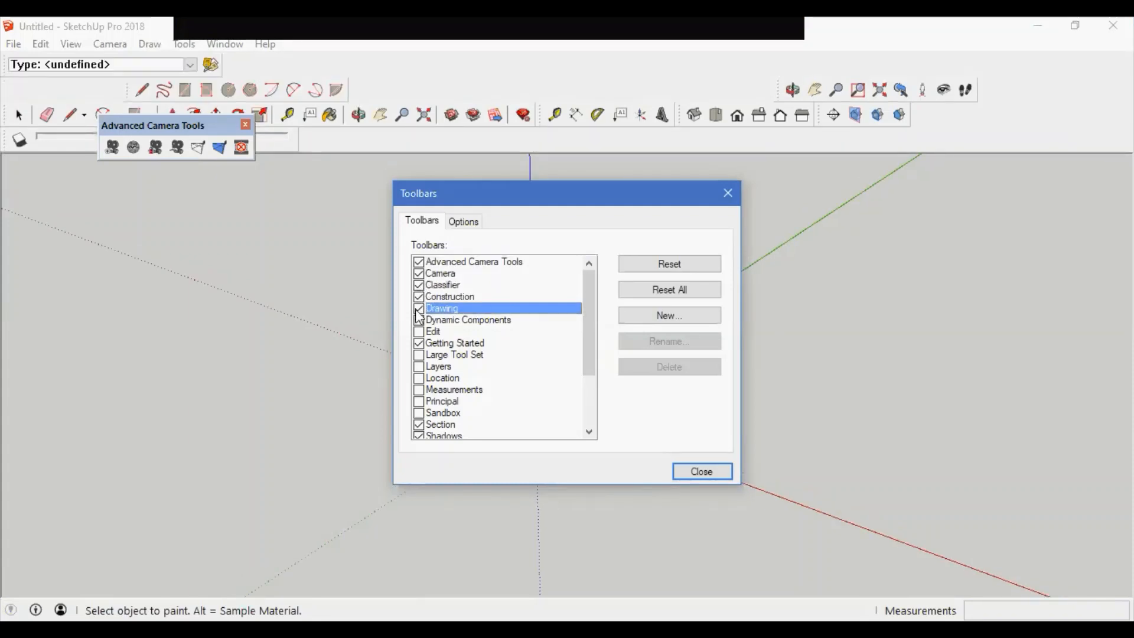
left_click(418, 320)
left_click(418, 331)
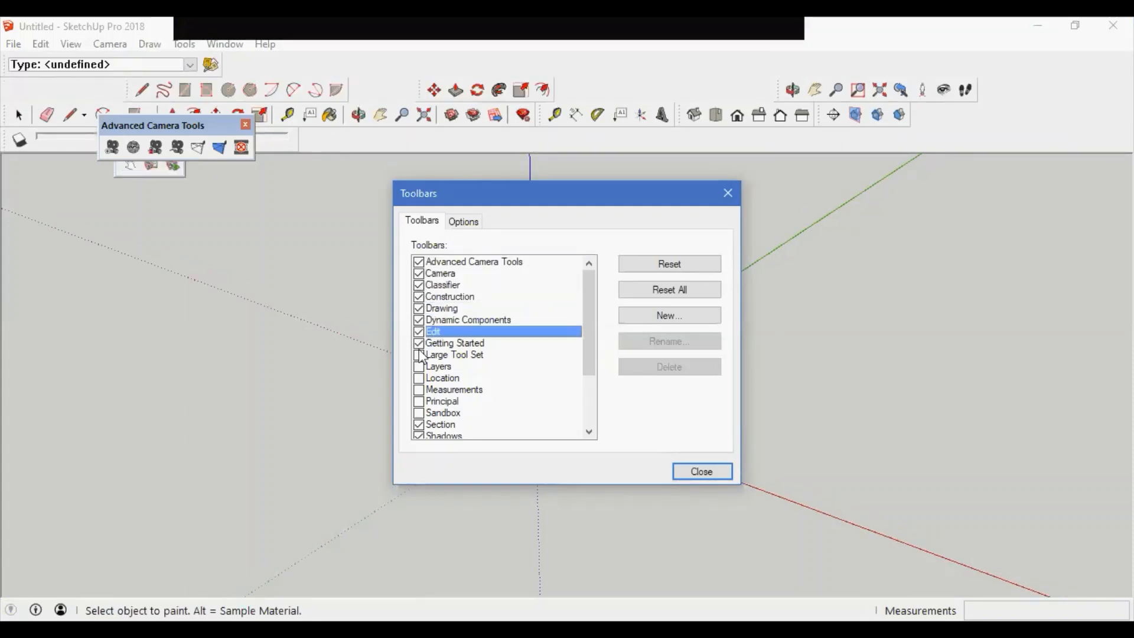
left_click(419, 355)
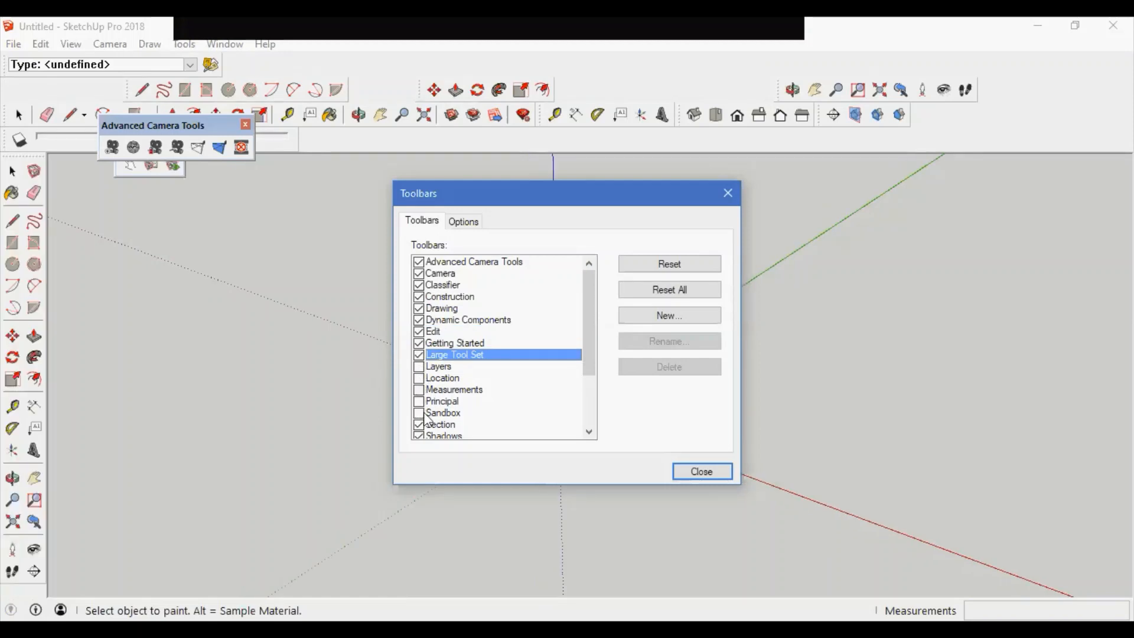
Step: Enable the Layers, Location, Measurements, Principal and Sandbox toolbars in the same list
key("Down")
key("space")
key("Down")
key("space")
key("Down")
key("space")
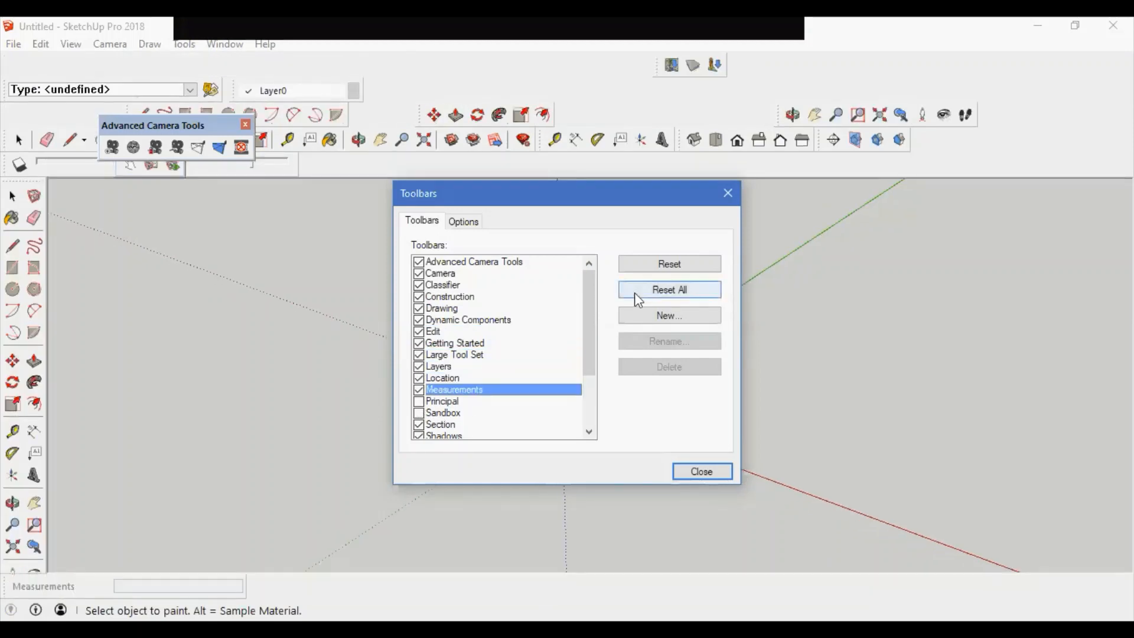
left_click(418, 401)
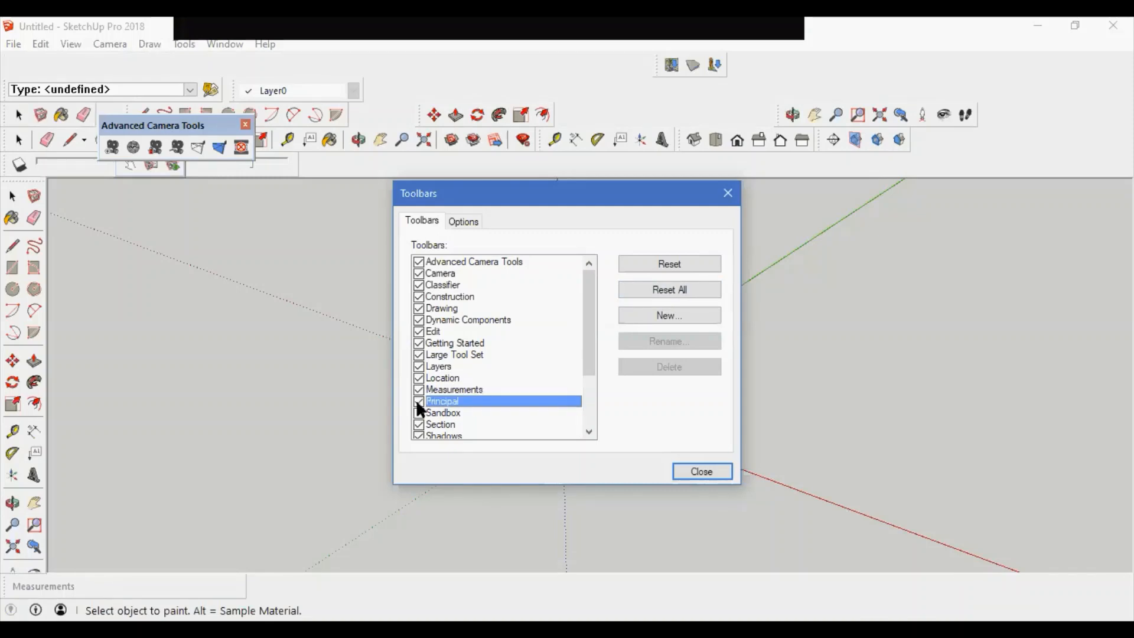
left_click(419, 412)
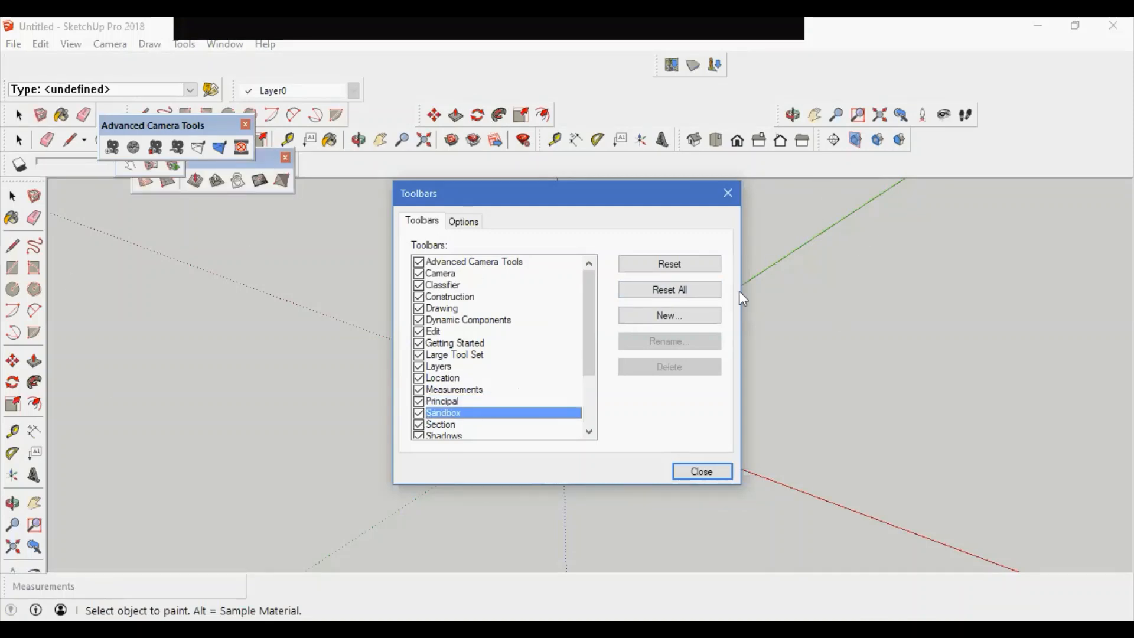
Step: Reset all toolbars, close the Toolbars dialog, and dock the camera toolbar at the end of the lower toolbar row
left_click(697, 296)
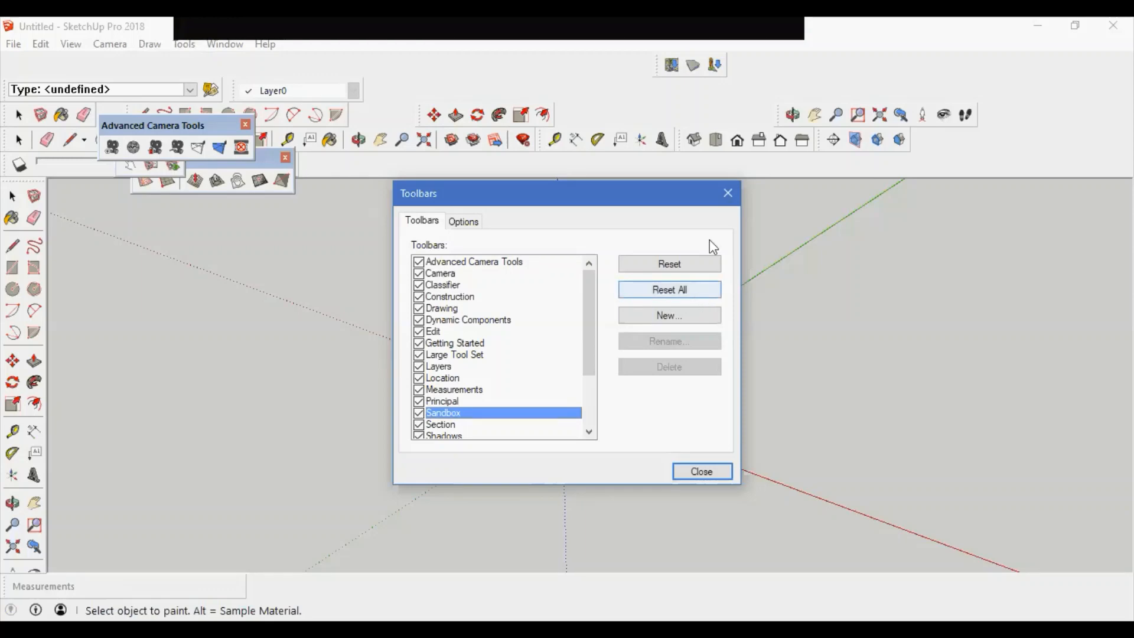
left_click(620, 379)
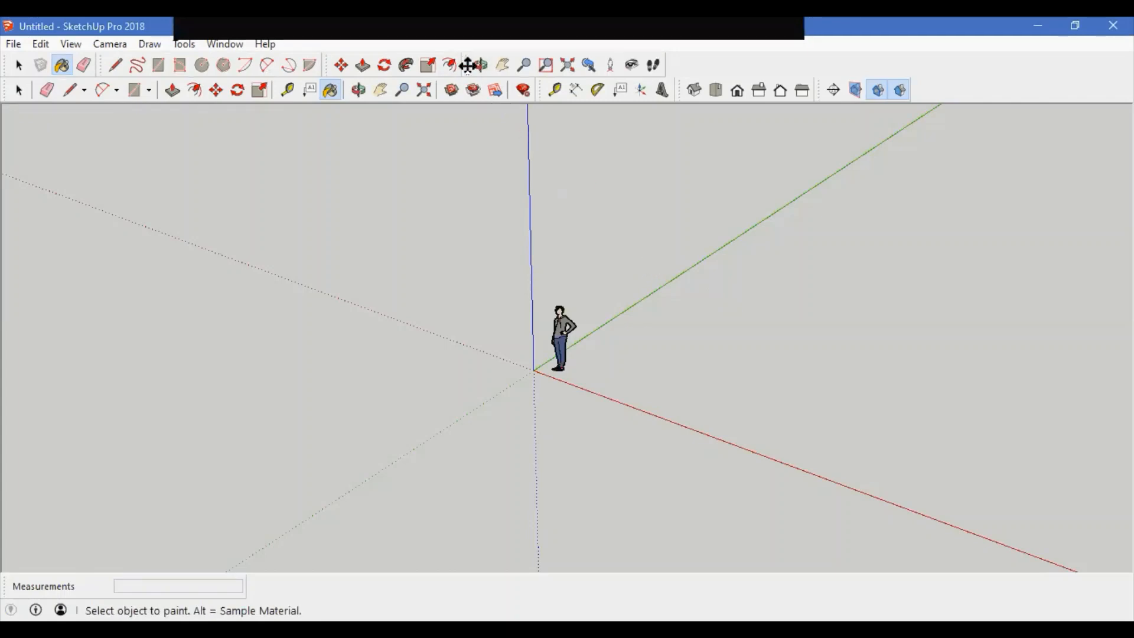
left_click_drag(469, 65, 921, 90)
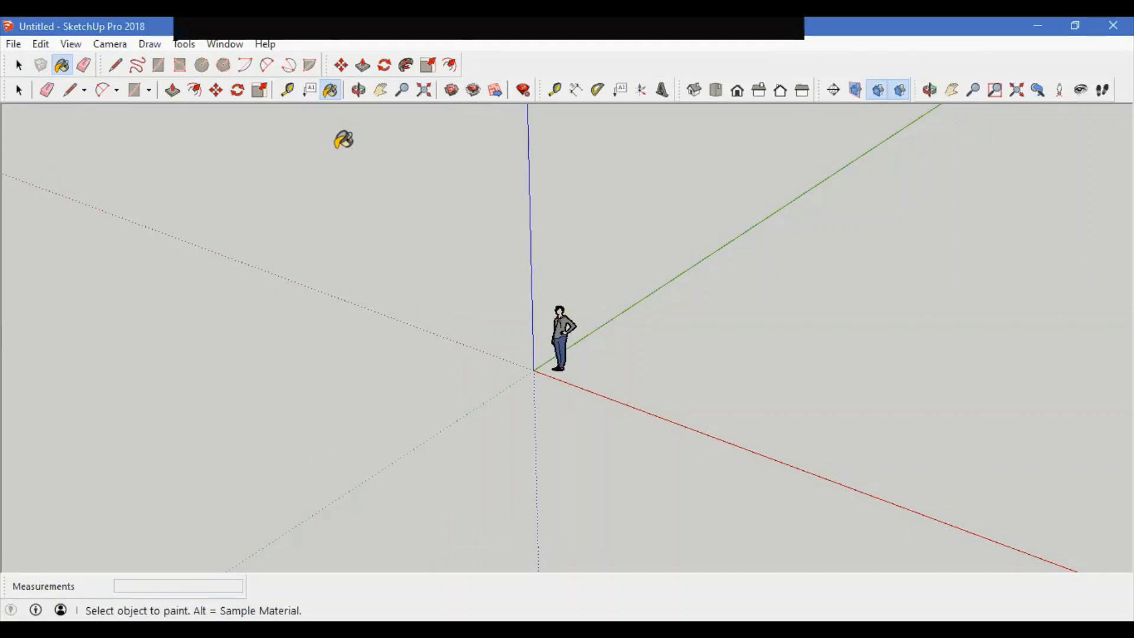
Step: Toggle the Section Cuts display off and back on from the View menu
left_click(68, 45)
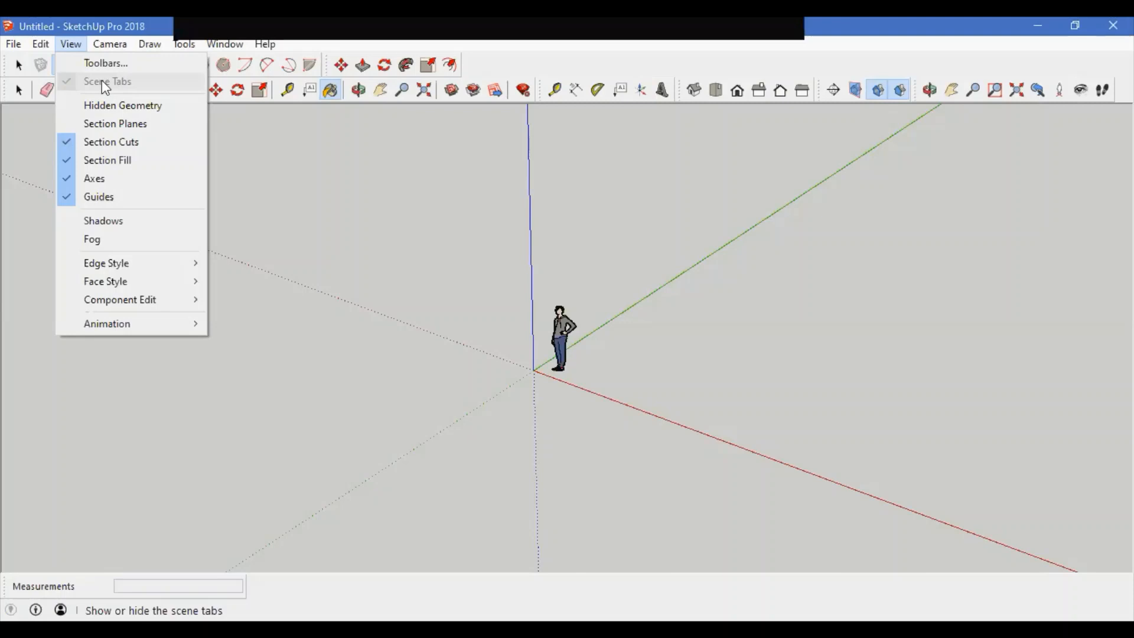
mouse_move(145, 45)
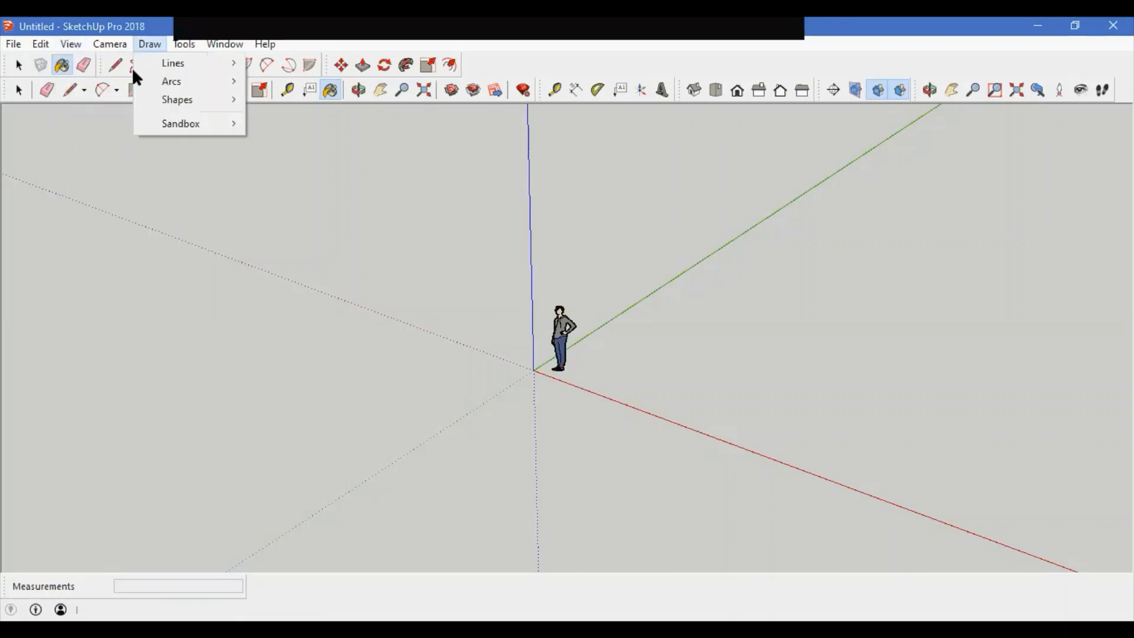
mouse_move(66, 49)
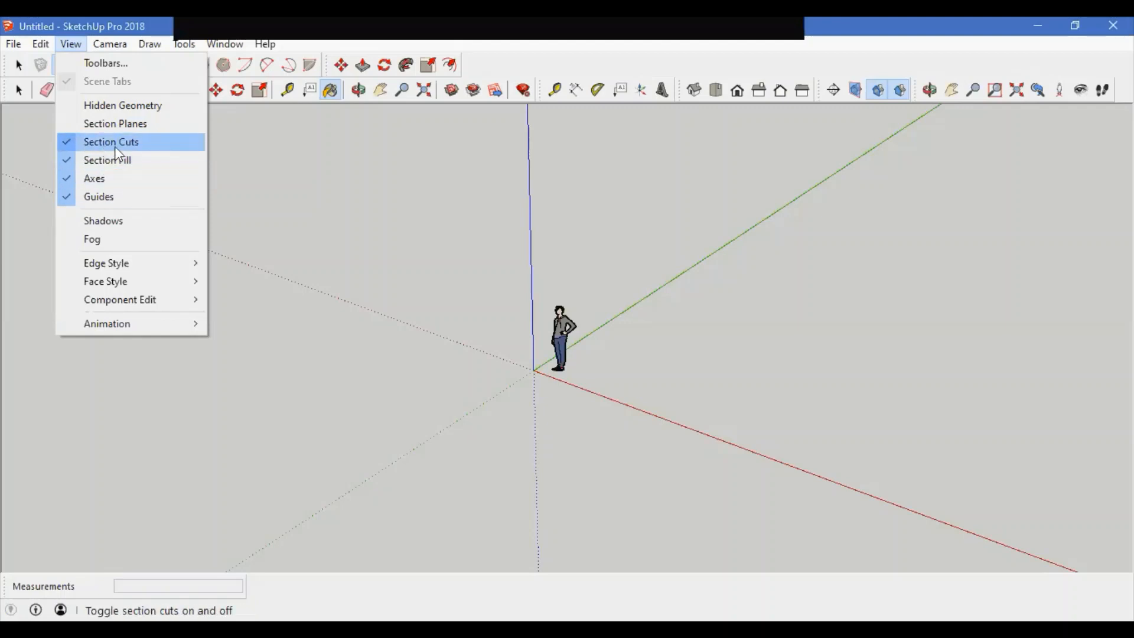
left_click(74, 142)
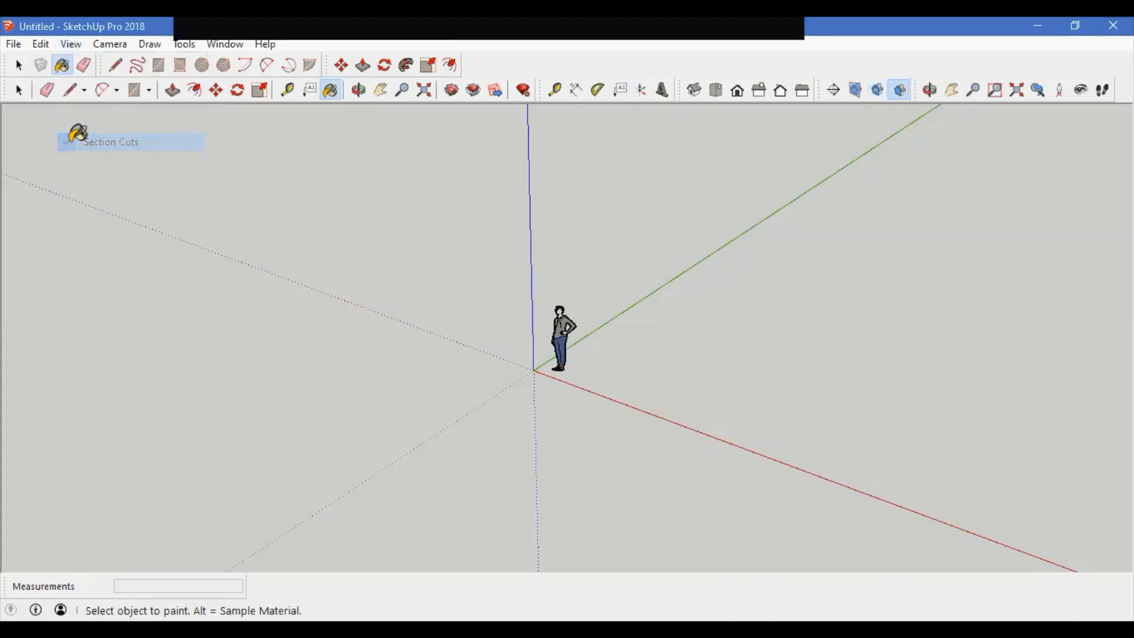
left_click(68, 46)
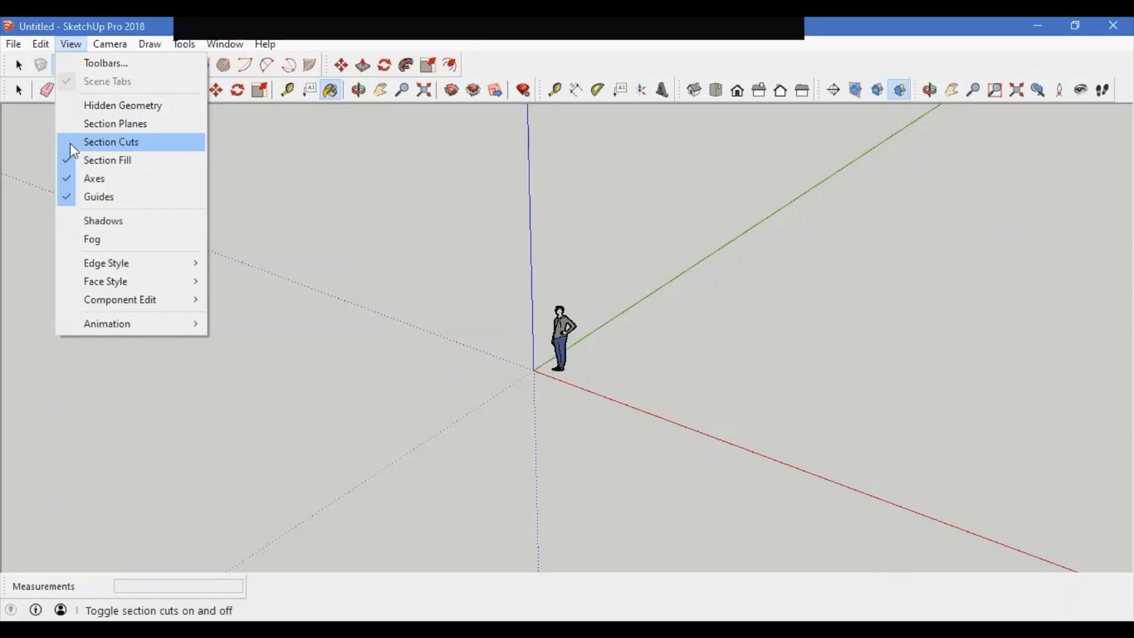
left_click(74, 151)
Step: Hide the axes, orbit the view around the figure, and show the axes again
left_click(71, 44)
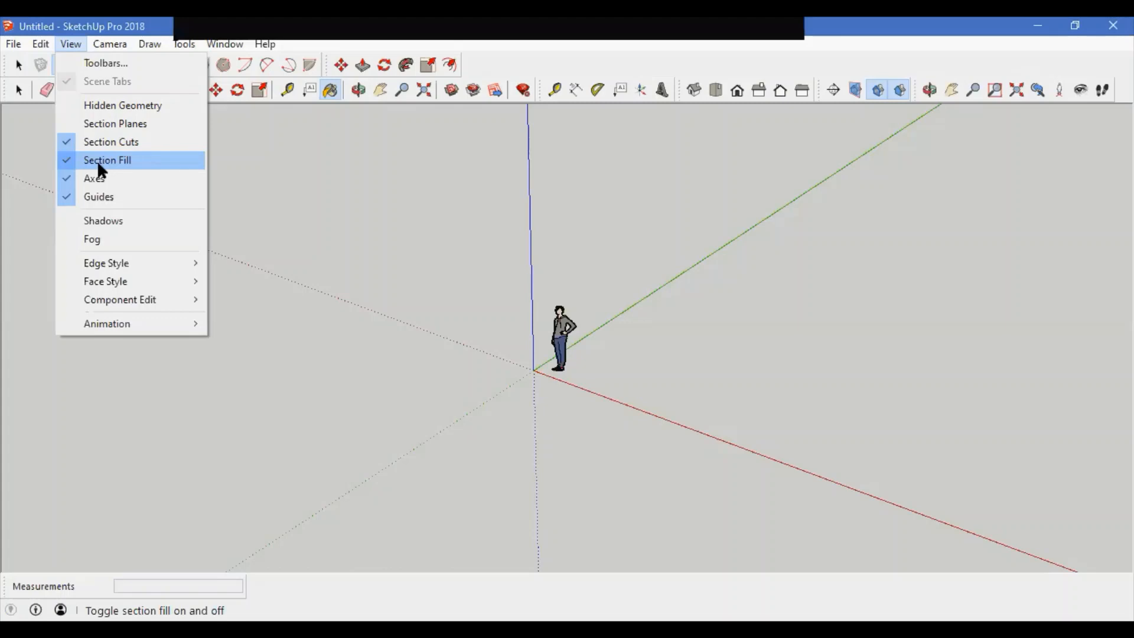
left_click(69, 178)
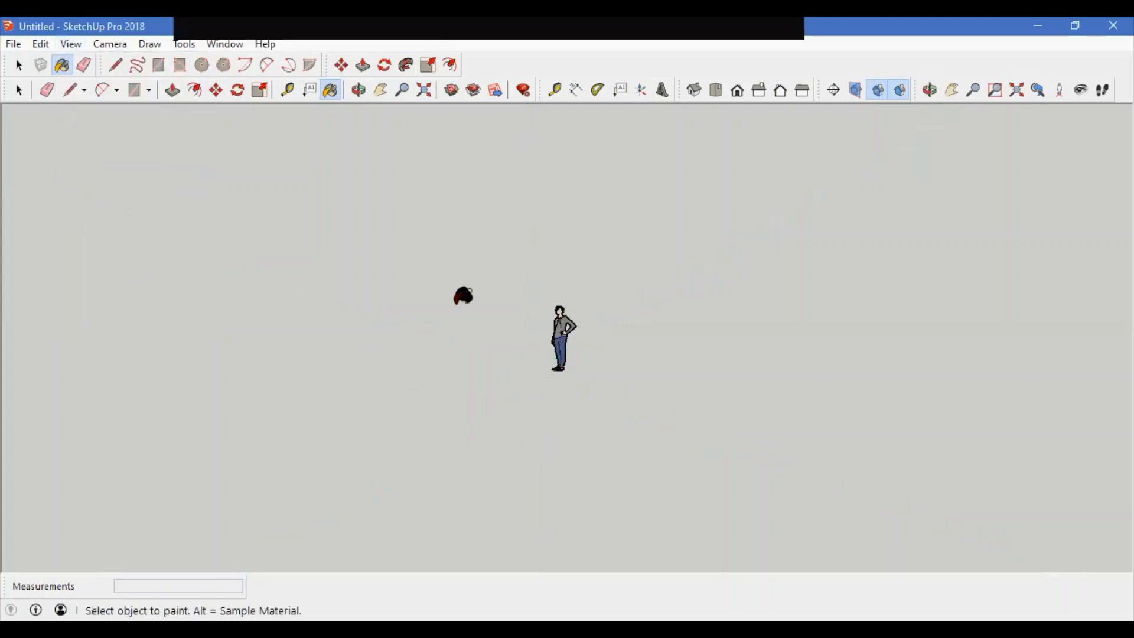
key("o")
left_click_drag(535, 332, 265, 382)
key("b")
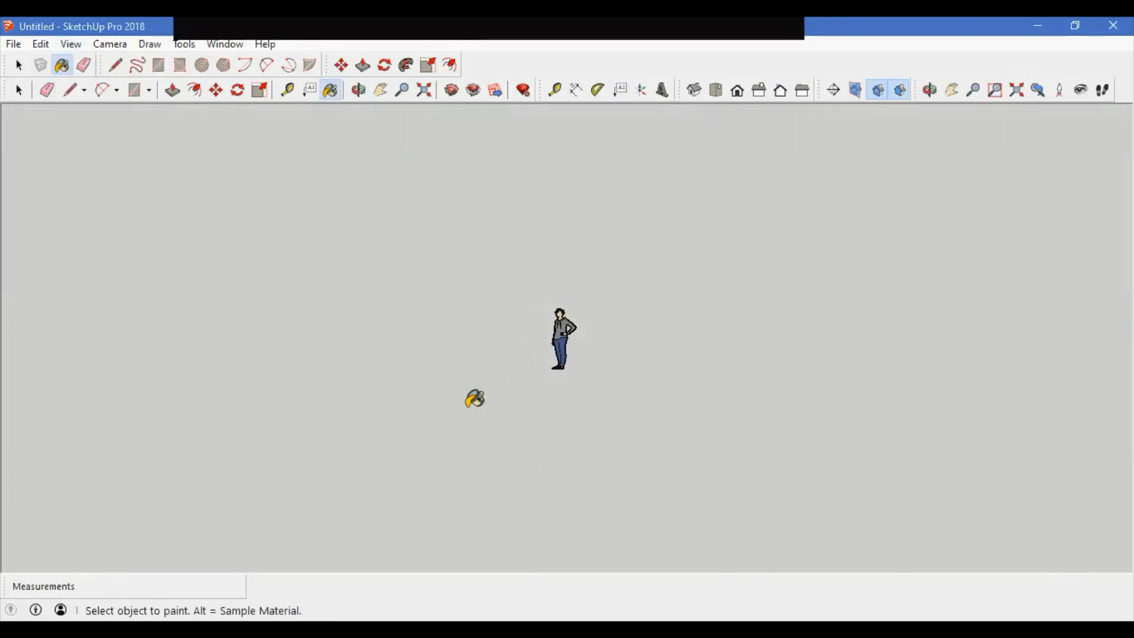
left_click(75, 45)
left_click(76, 178)
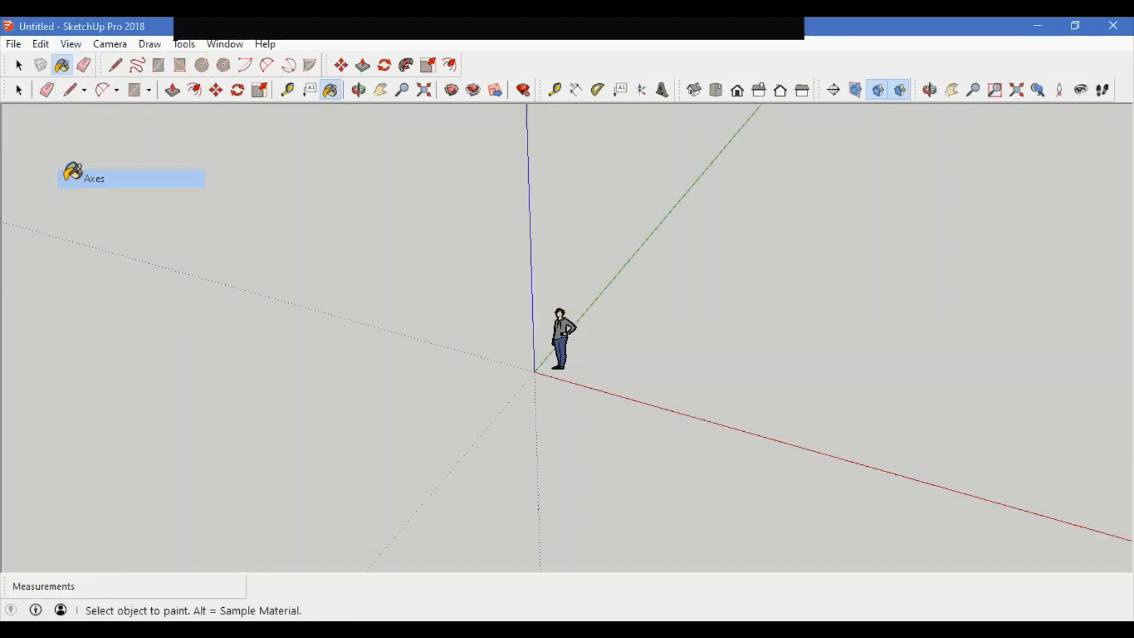
Step: Review the View menu's Edge Style, Face Style and Component Edit options and choose Hide Rest Of Model
left_click(71, 44)
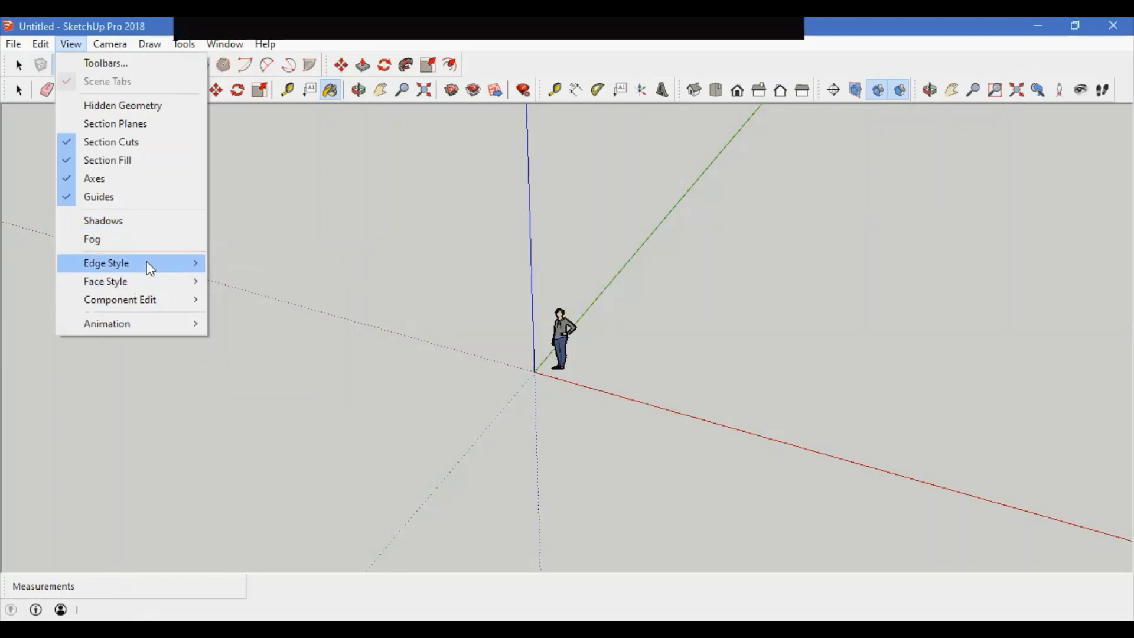
mouse_move(143, 281)
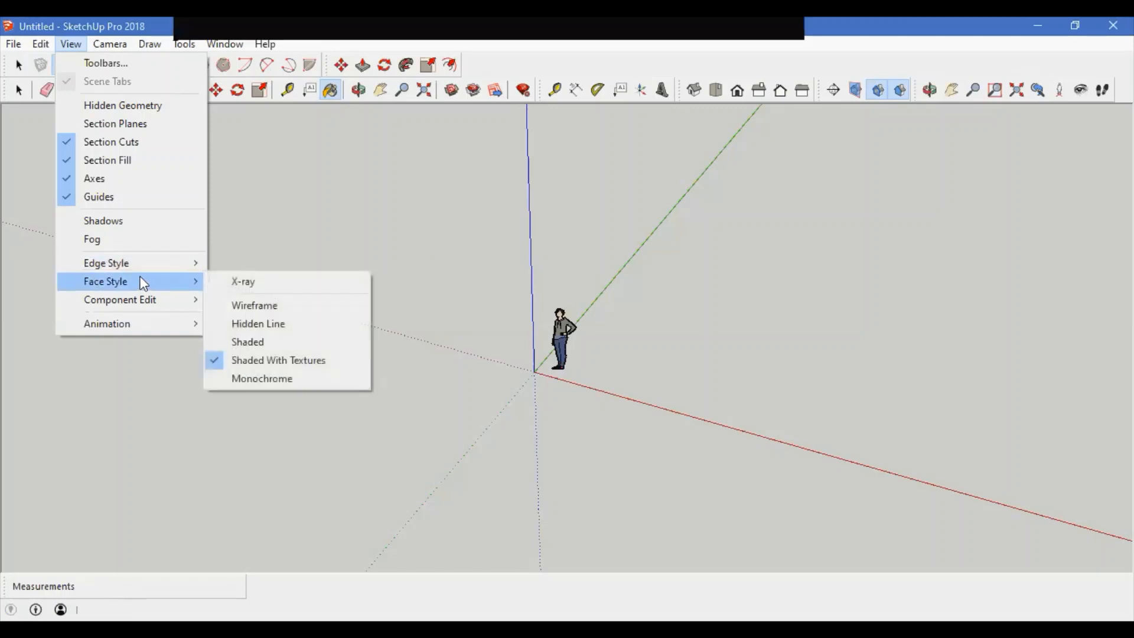
mouse_move(146, 302)
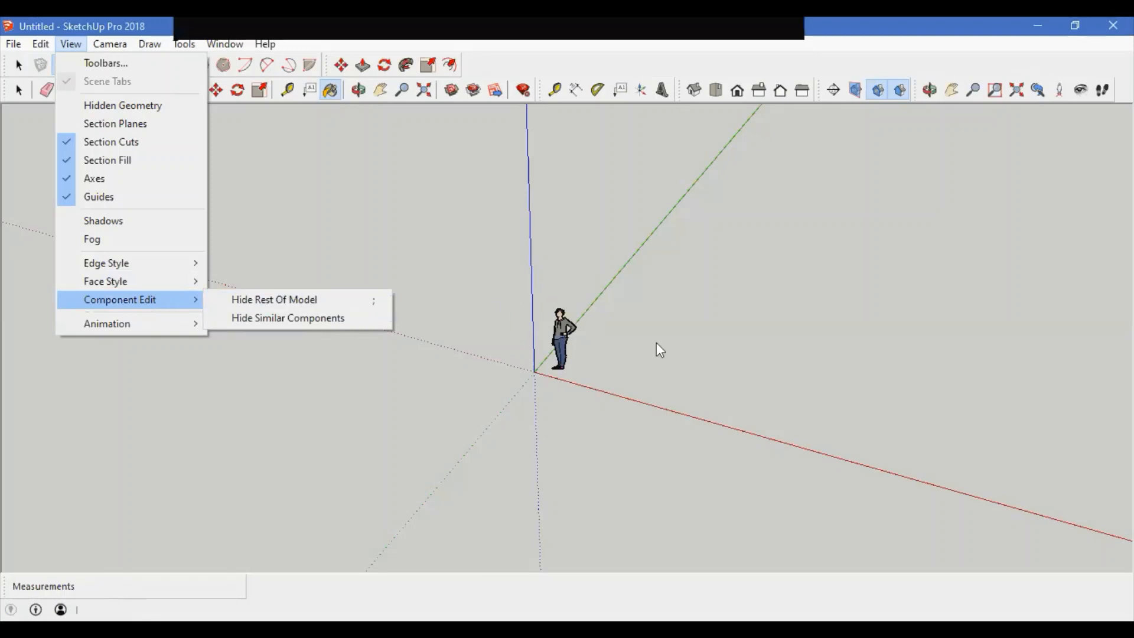
left_click(307, 300)
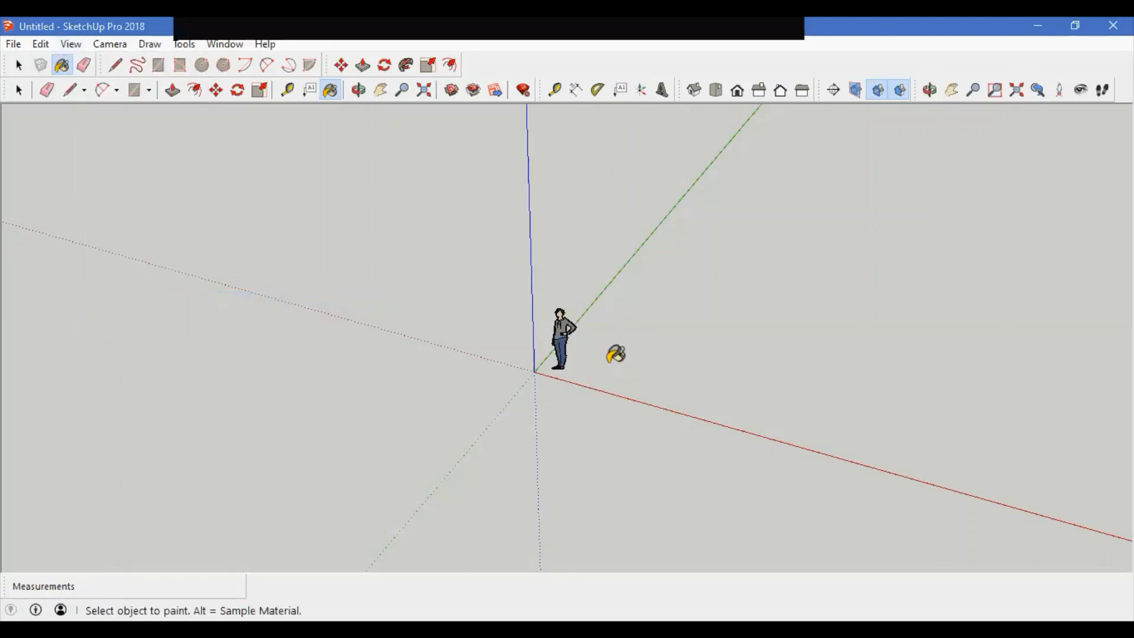
Step: Open the person component for editing, orbit around it, and exit the component
key("space")
double_click(569, 327)
middle_click_drag(531, 355, 422, 436)
middle_click_drag(523, 368, 706, 325)
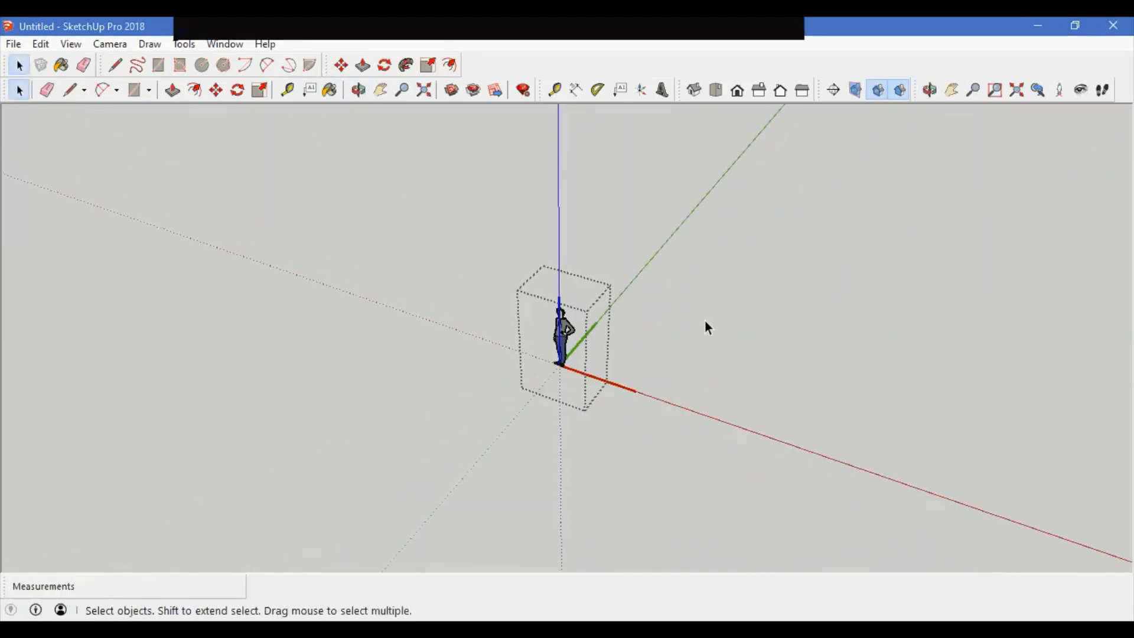
left_click(633, 440)
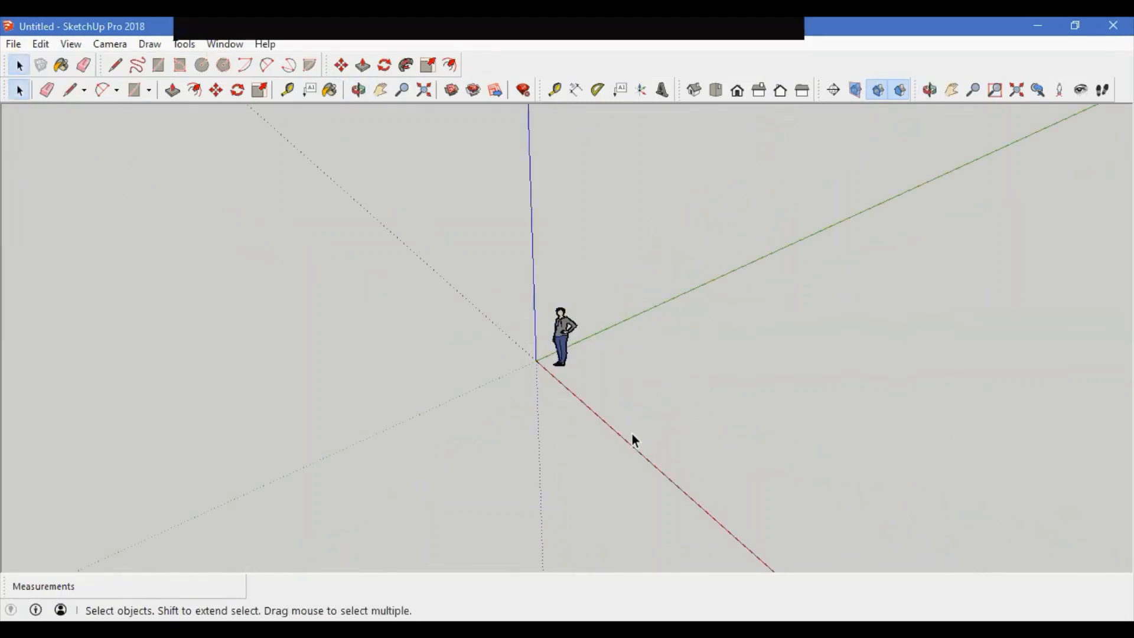
Step: Draw a rectangle on the ground plane in front of the person figure
key("r")
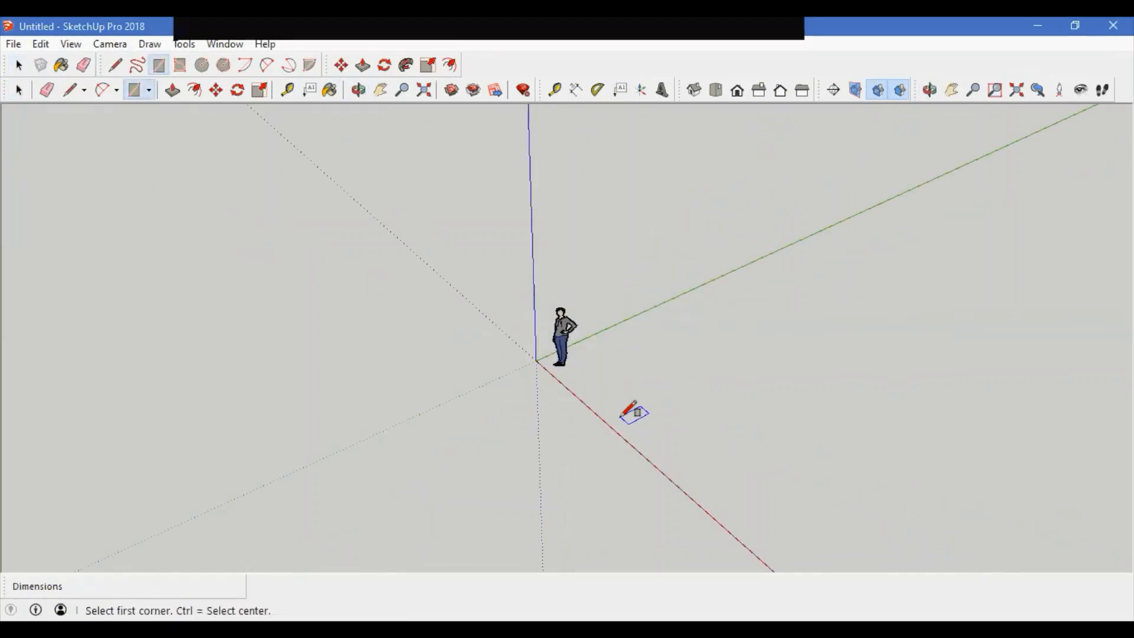
left_click(621, 416)
left_click(721, 324)
key("space")
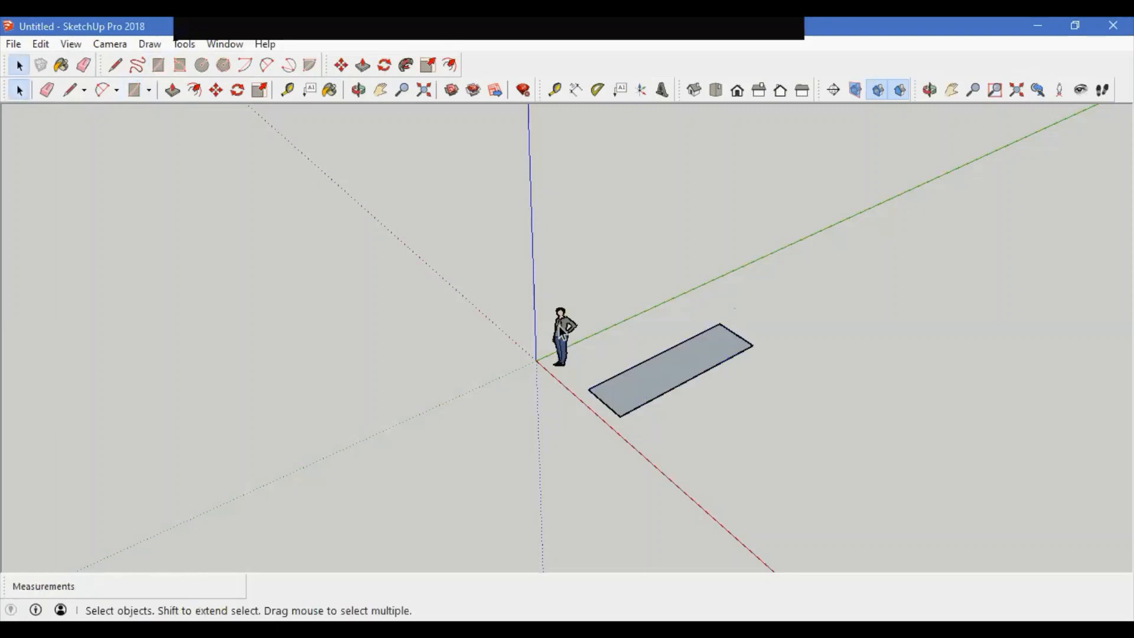
Step: Open the person component for editing, orbit and zoom around it, and exit the component
double_click(557, 325)
middle_click_drag(598, 455, 875, 321)
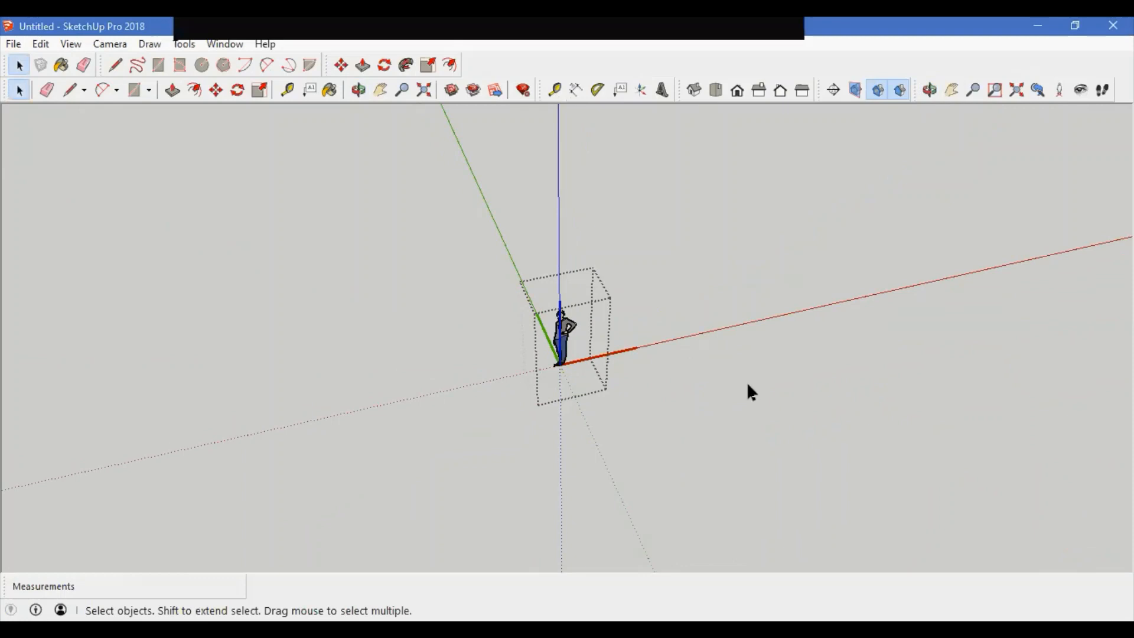
scroll(565, 342, "up", 3)
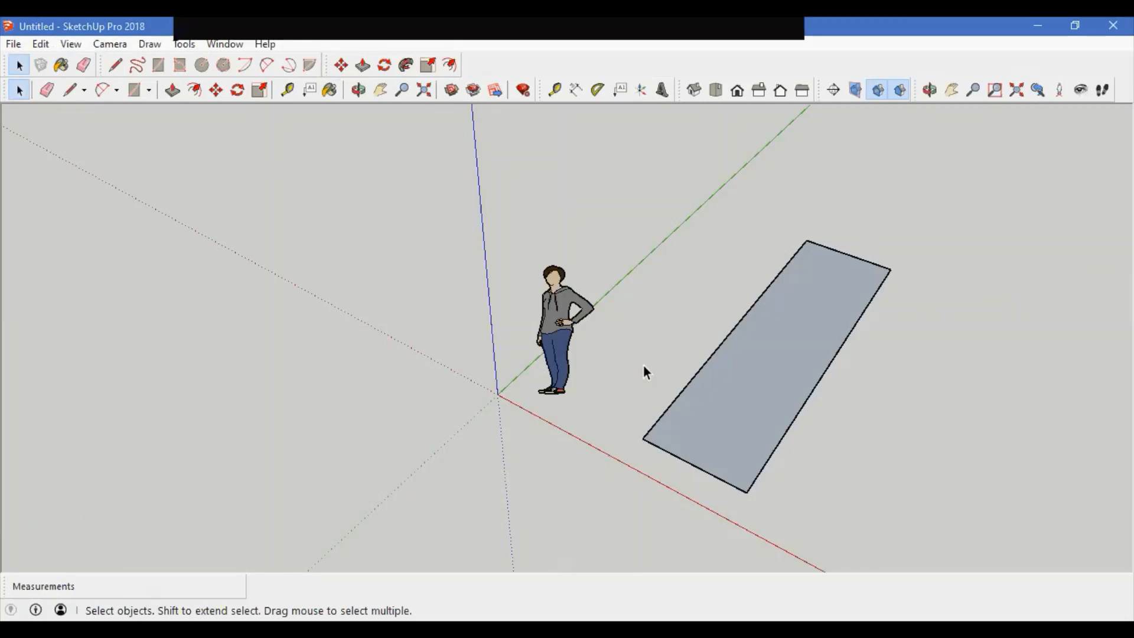
middle_click_drag(658, 430, 709, 419)
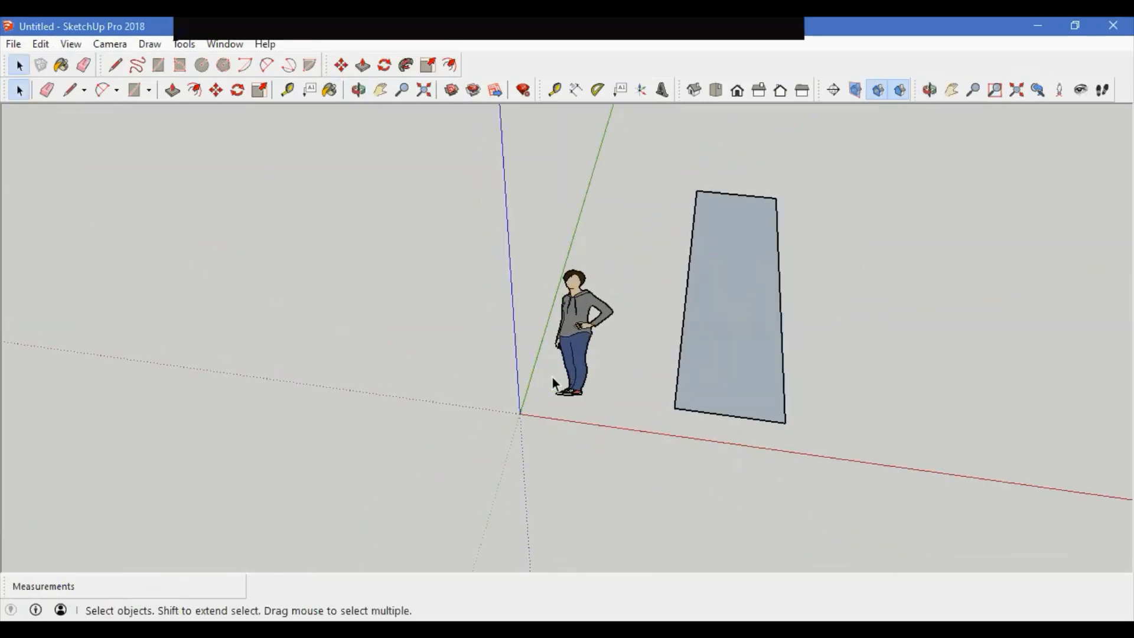
left_click(71, 44)
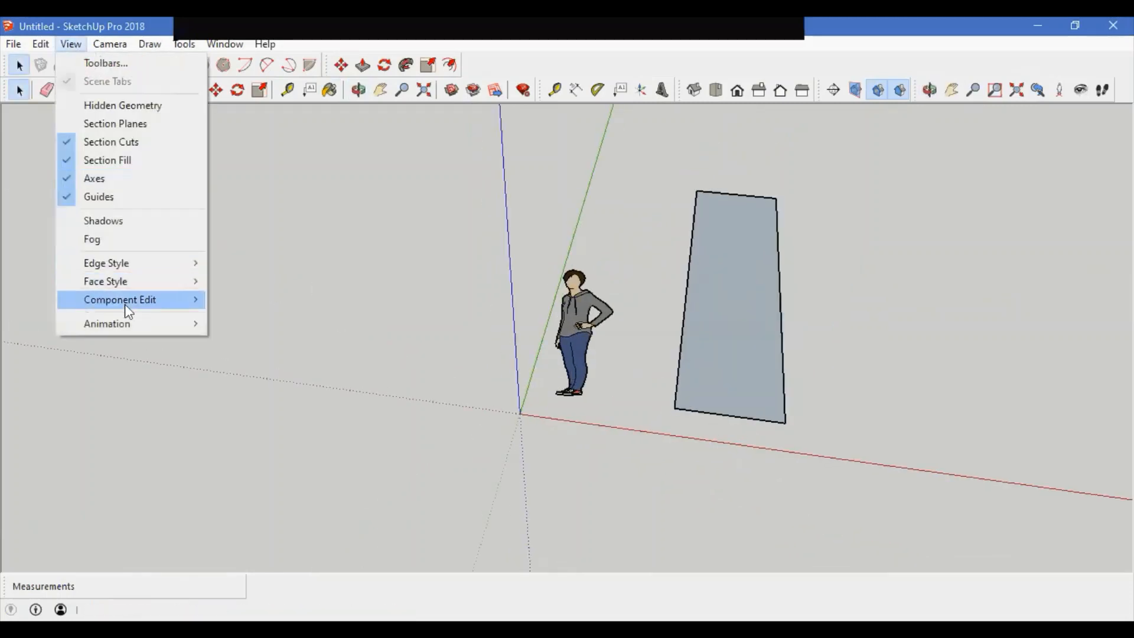
mouse_move(125, 306)
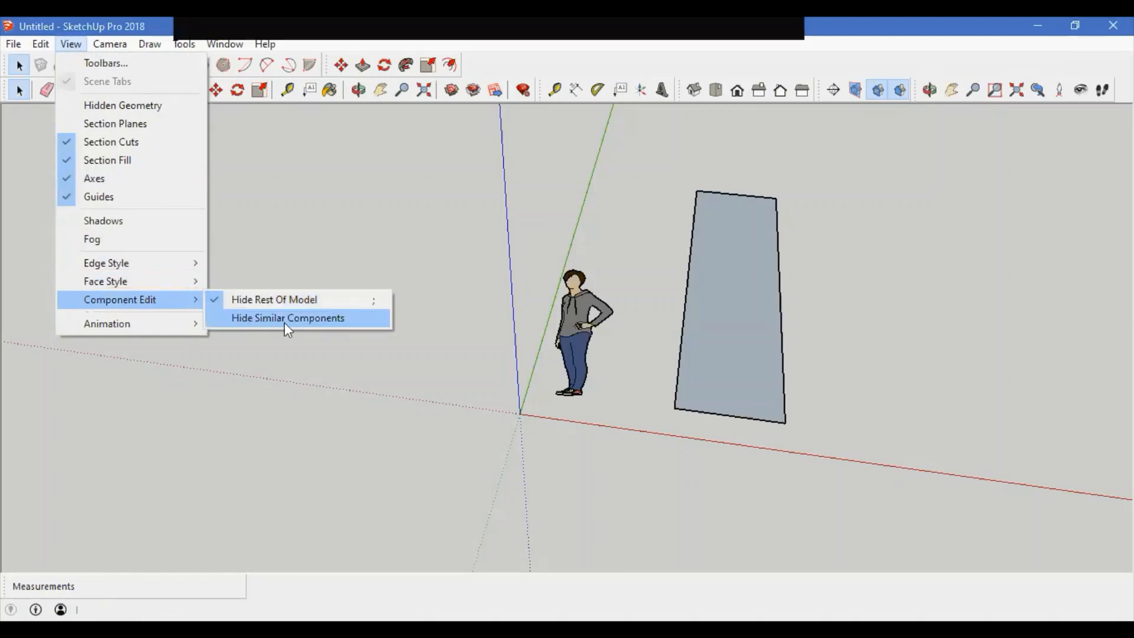
Step: Make two copies of the person figure, spaced out along the red axis to its left
left_click(582, 349)
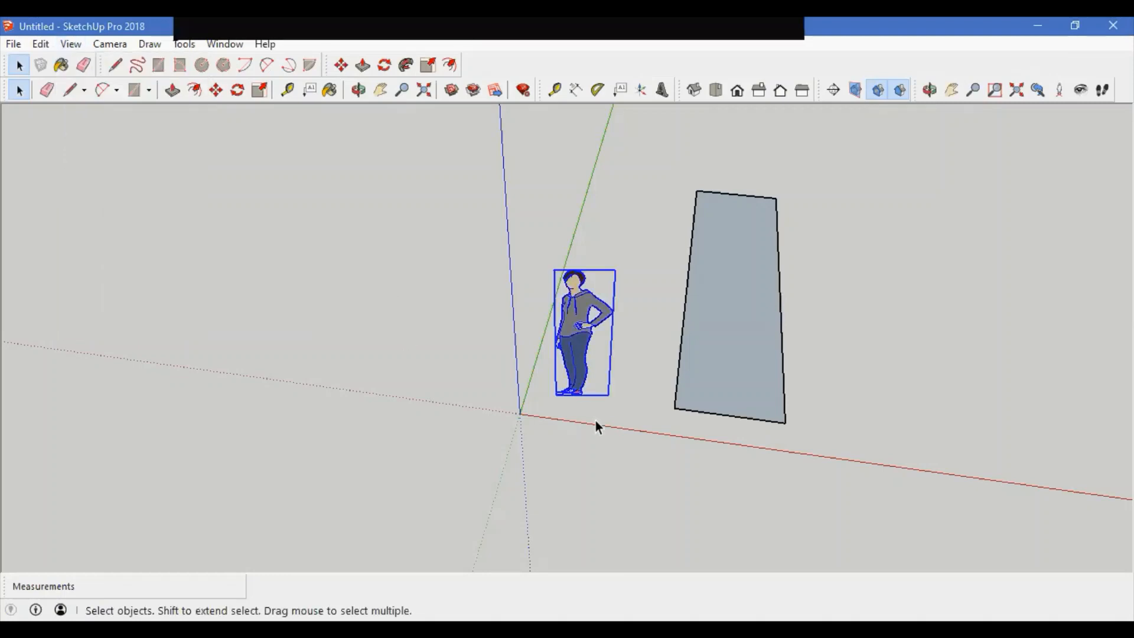
key("m")
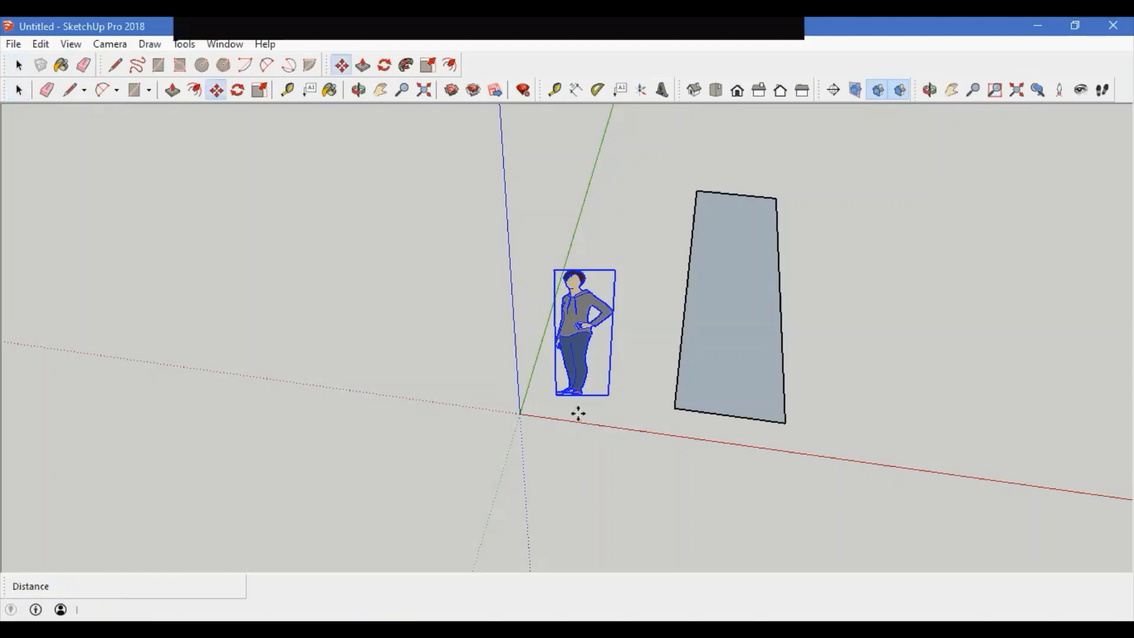
left_click(577, 413)
key("ctrl")
left_click(430, 395)
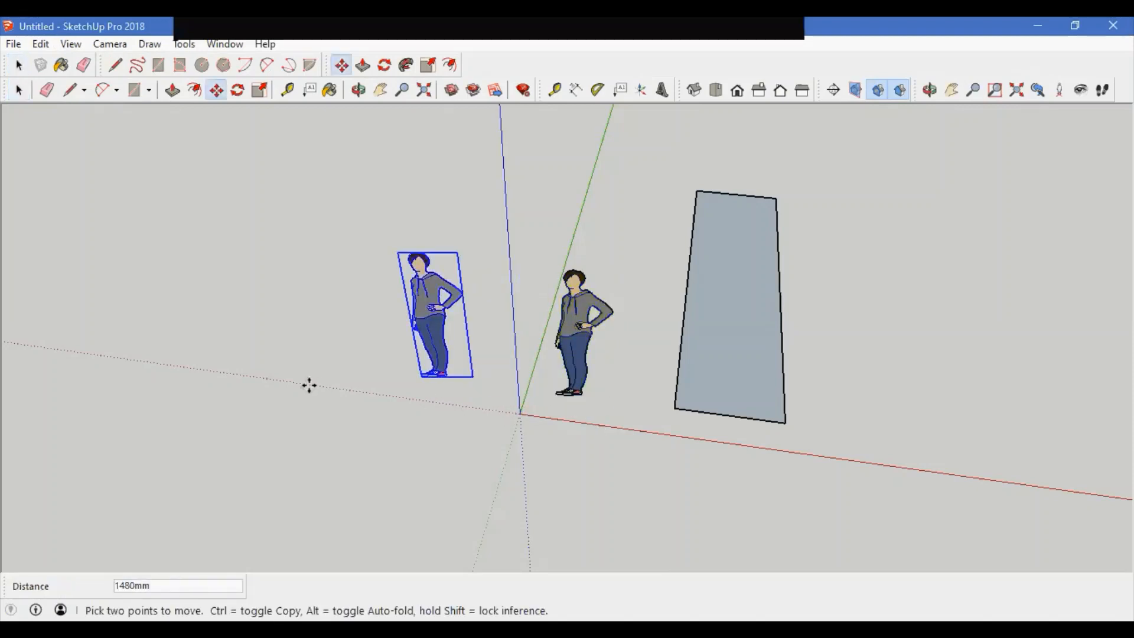
left_click(430, 397)
key("ctrl")
left_click(270, 398)
key("Escape")
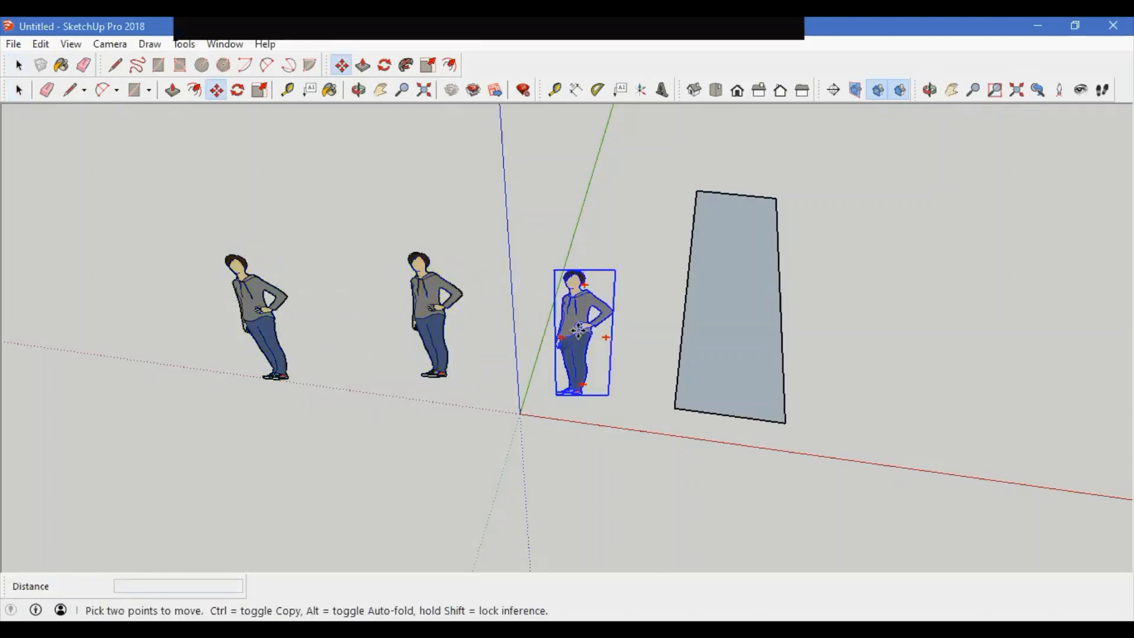
Step: Open the original person component for editing to see its copies, then exit the component
key("space")
double_click(577, 331)
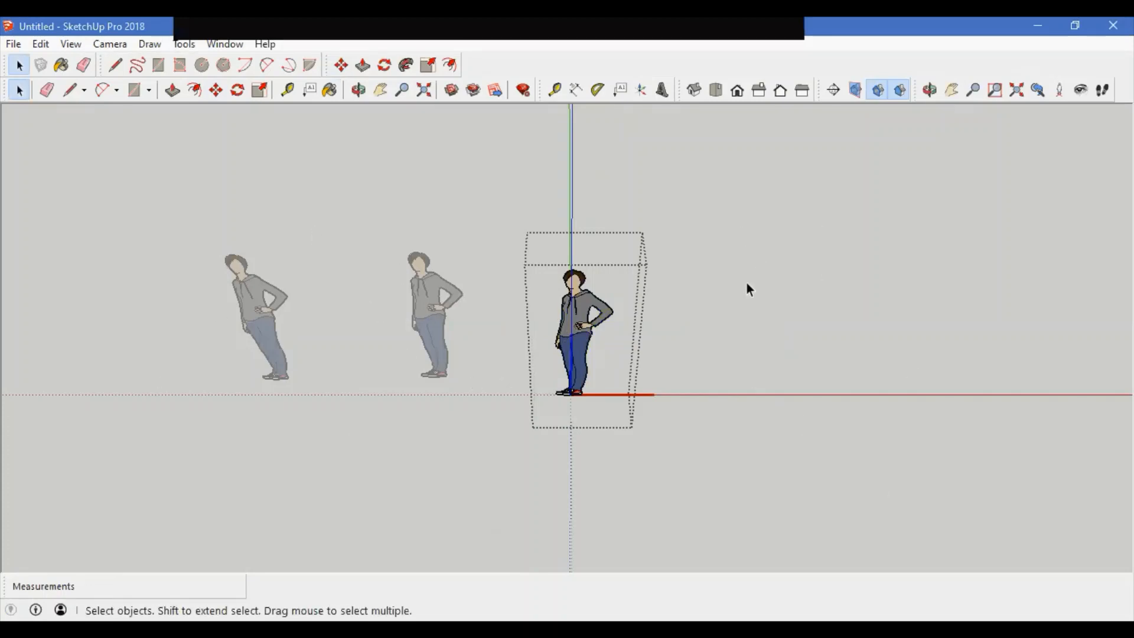
left_click(759, 321)
Step: Turn on Hide Similar Components in the Component Edit options and open the person component for editing again
left_click(76, 44)
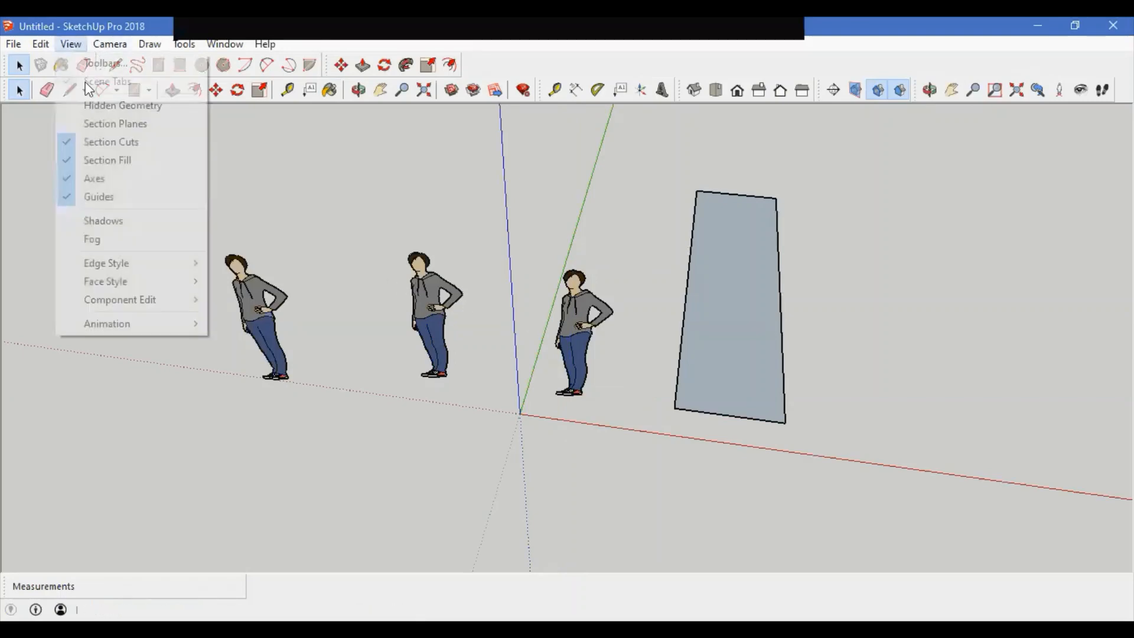
mouse_move(147, 301)
left_click(285, 318)
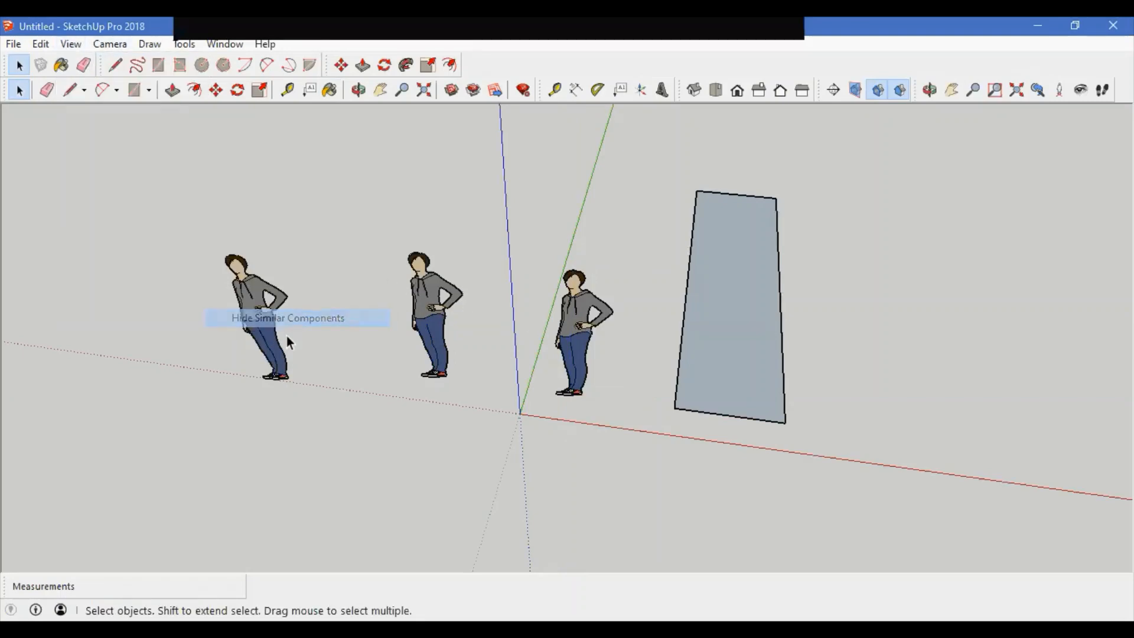
double_click(585, 326)
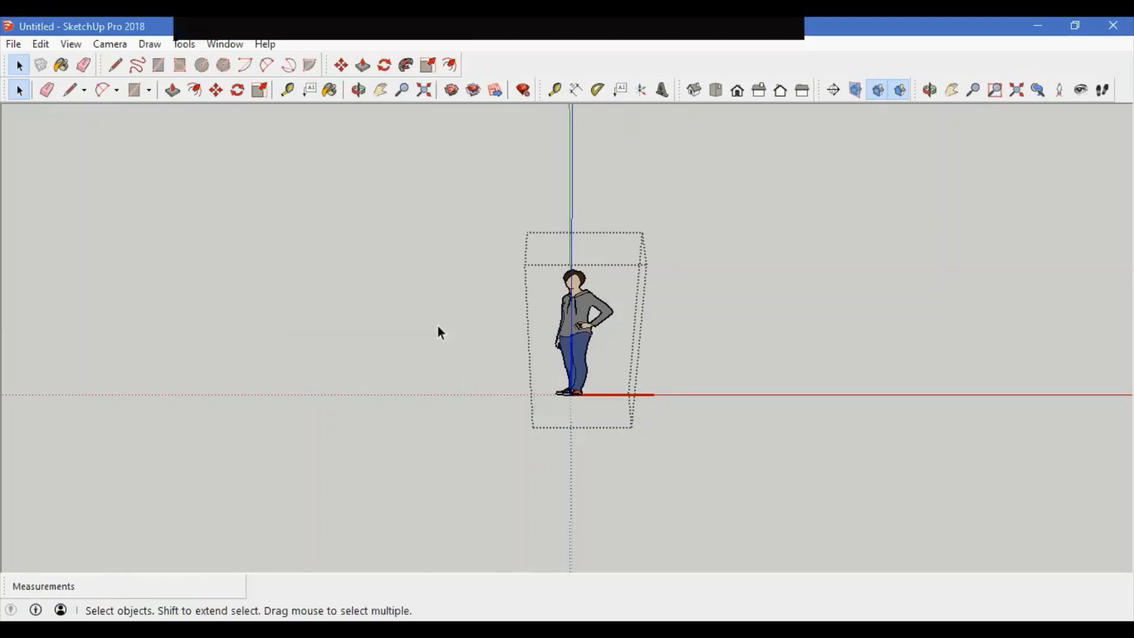
Step: Review the View menu's Animation options and exit the component
left_click(71, 44)
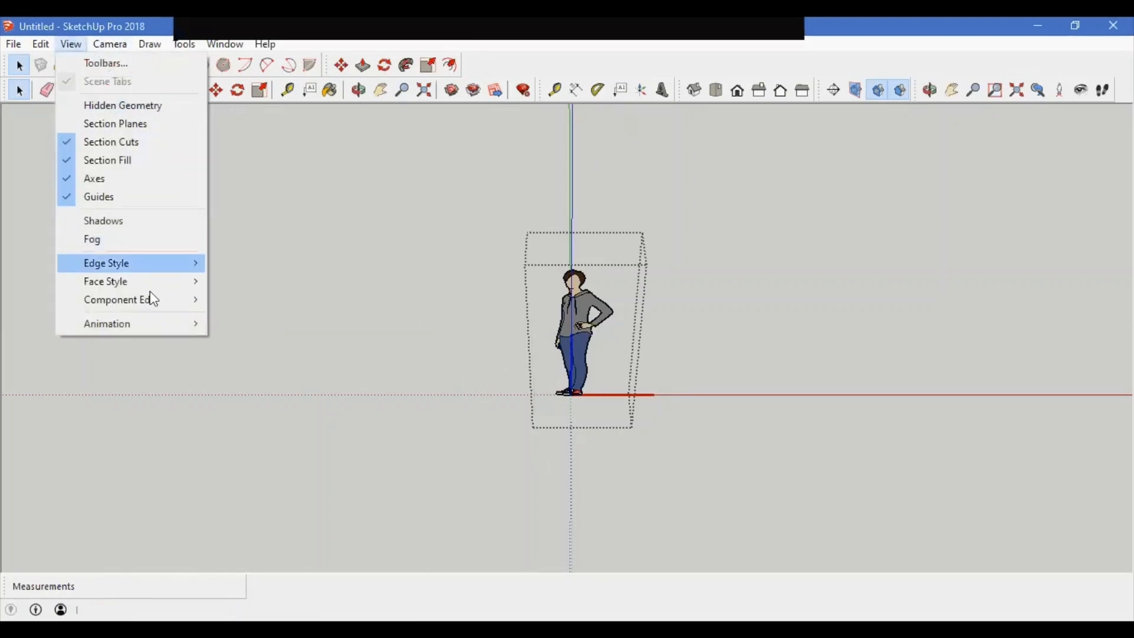
mouse_move(169, 324)
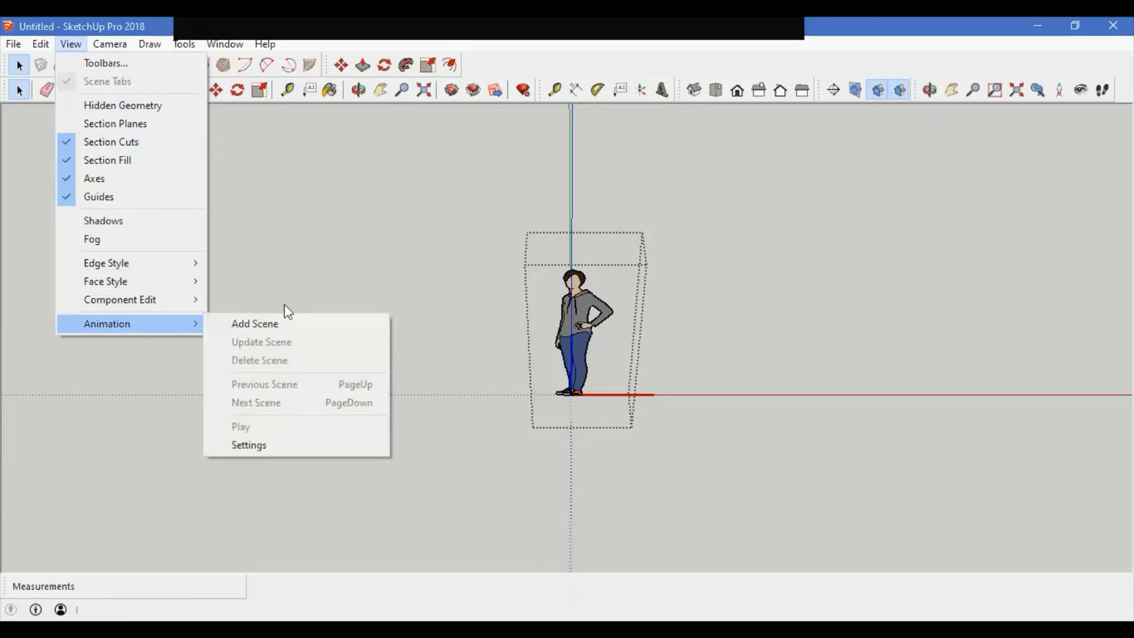
left_click(466, 356)
left_click(466, 357)
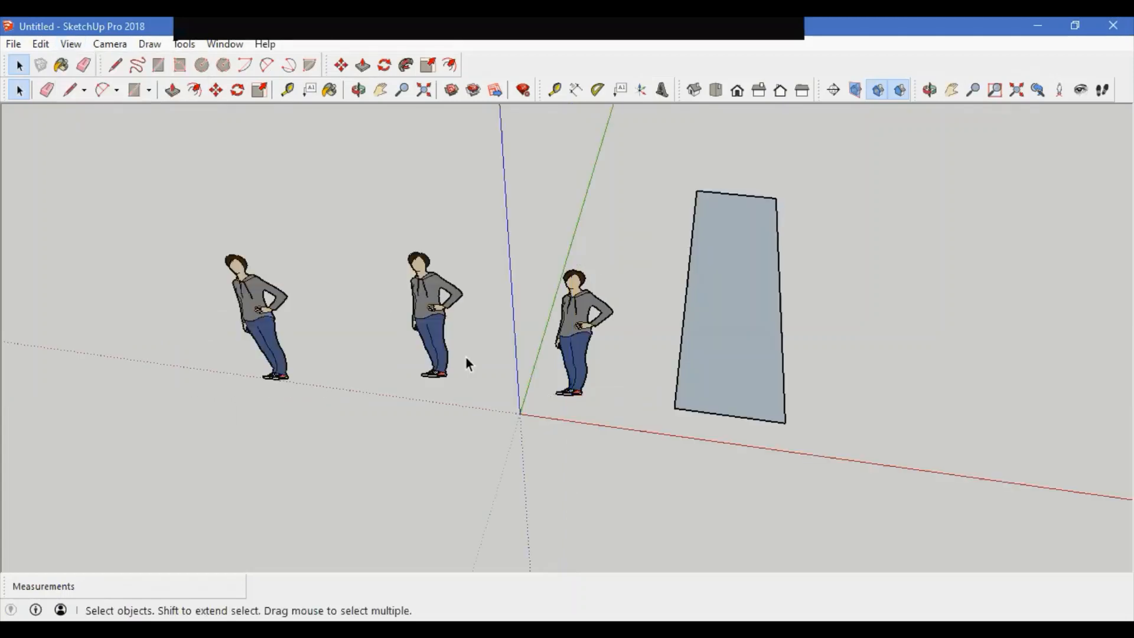
Step: Delete the two copied person figures
left_click_drag(445, 406, 228, 250)
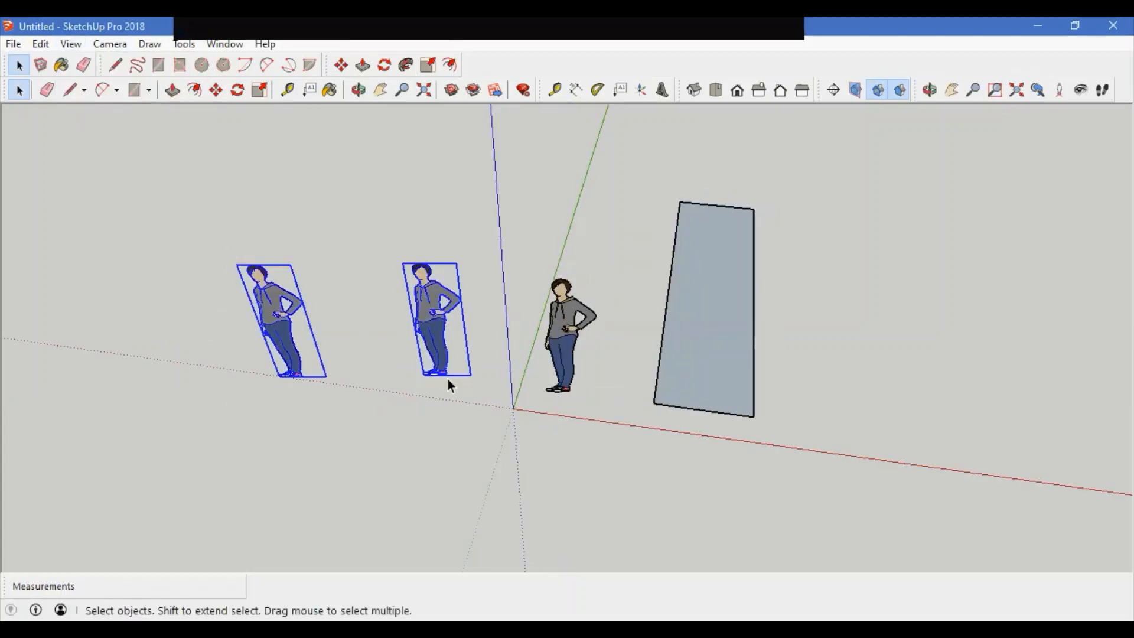
key("Delete")
middle_click_drag(448, 385, 359, 381)
middle_click_drag(233, 380, 515, 475)
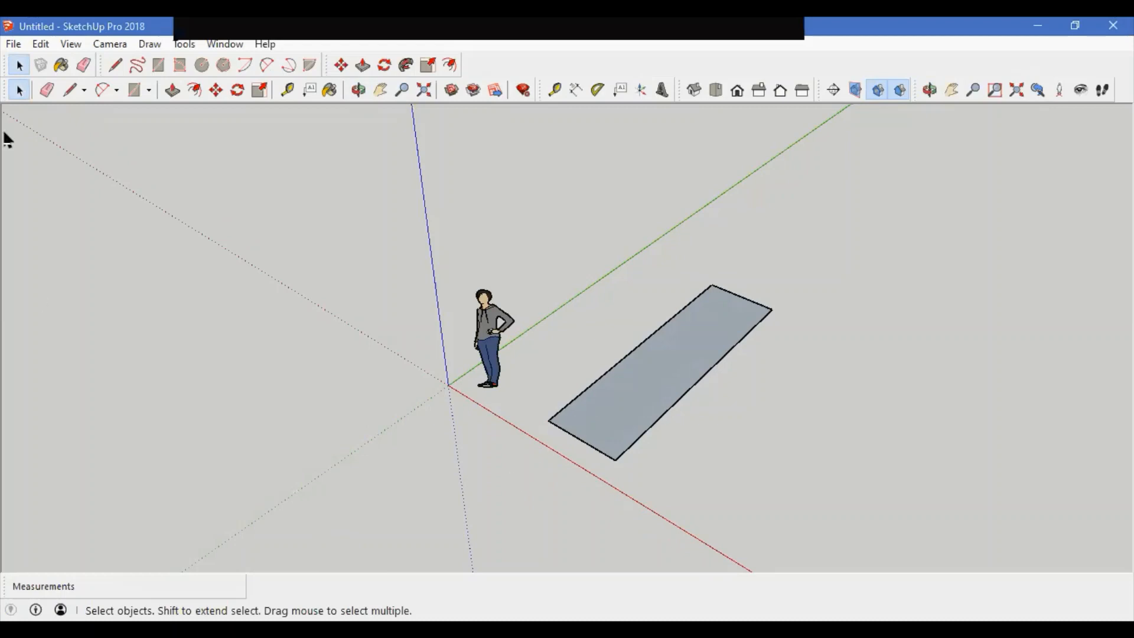
Step: Cycle the camera through the Iso, Top, Front, Right, Back and Left standard views
left_click(111, 45)
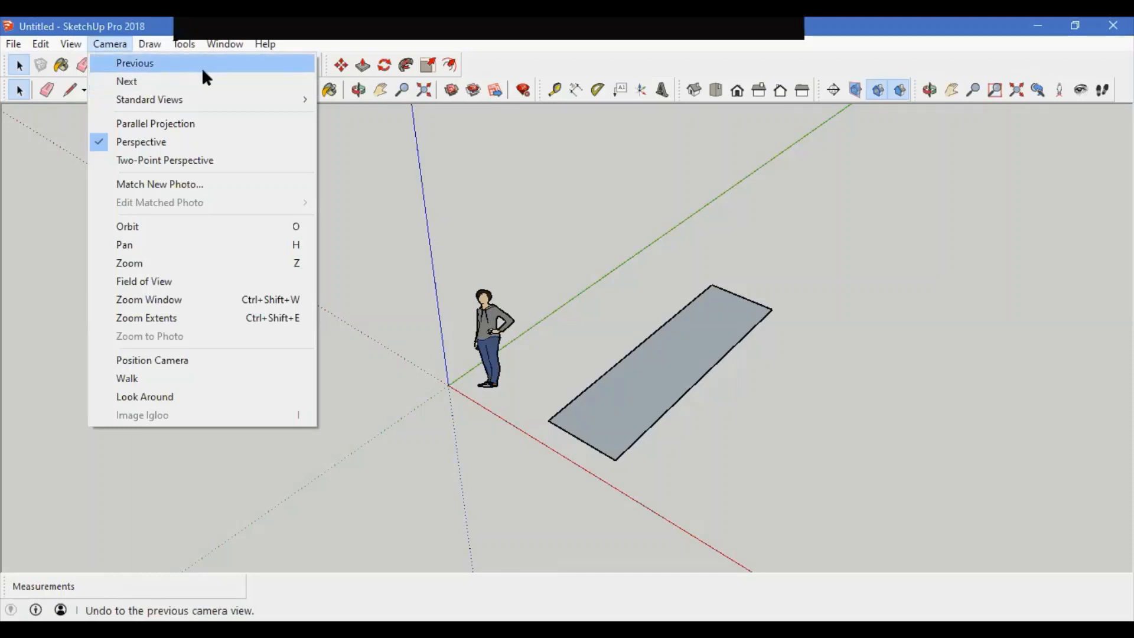
mouse_move(197, 110)
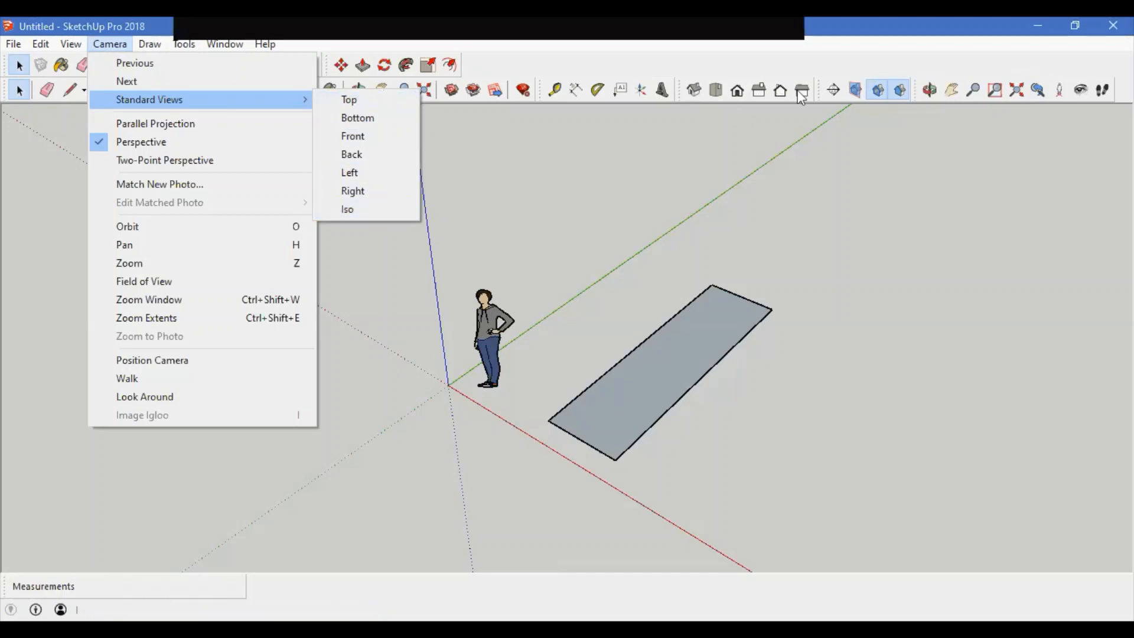
left_click(696, 91)
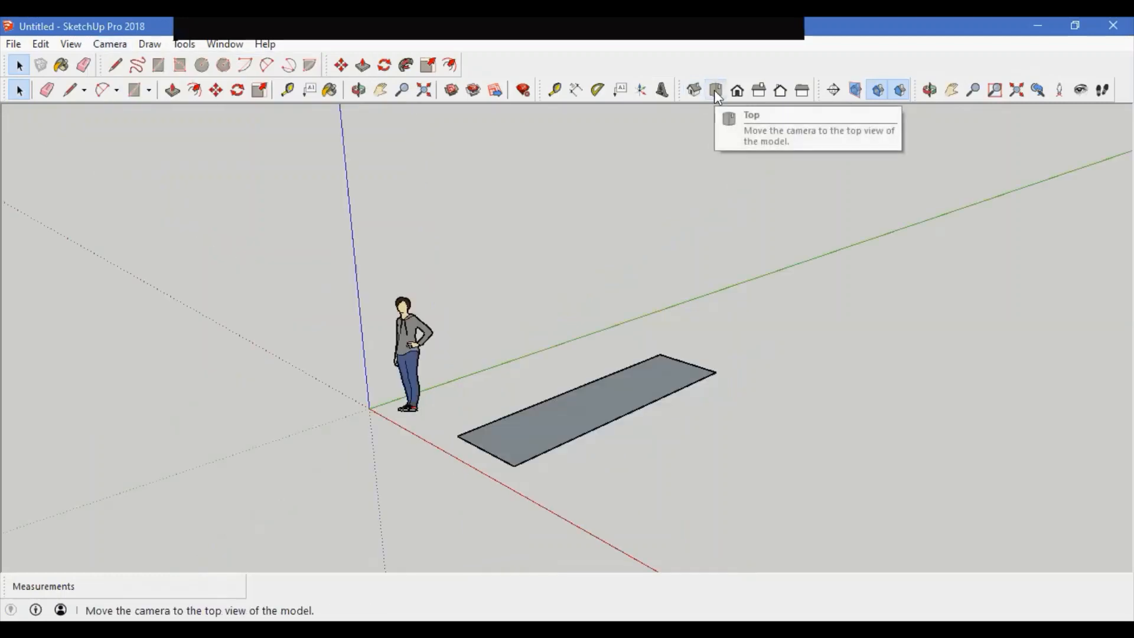
left_click(715, 92)
left_click(735, 92)
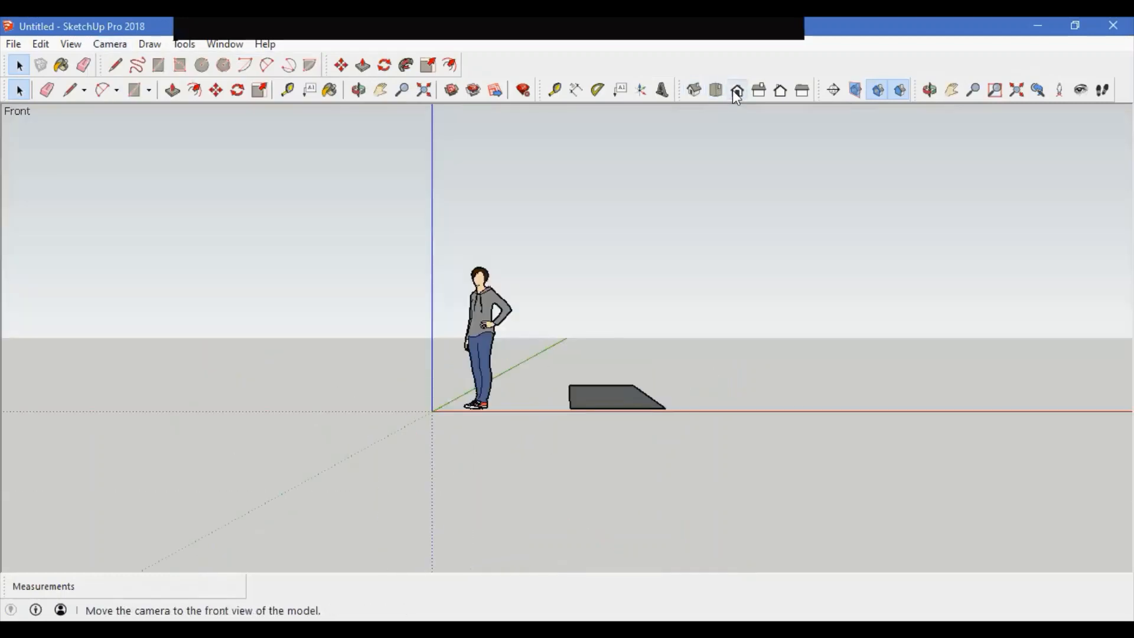
left_click(757, 92)
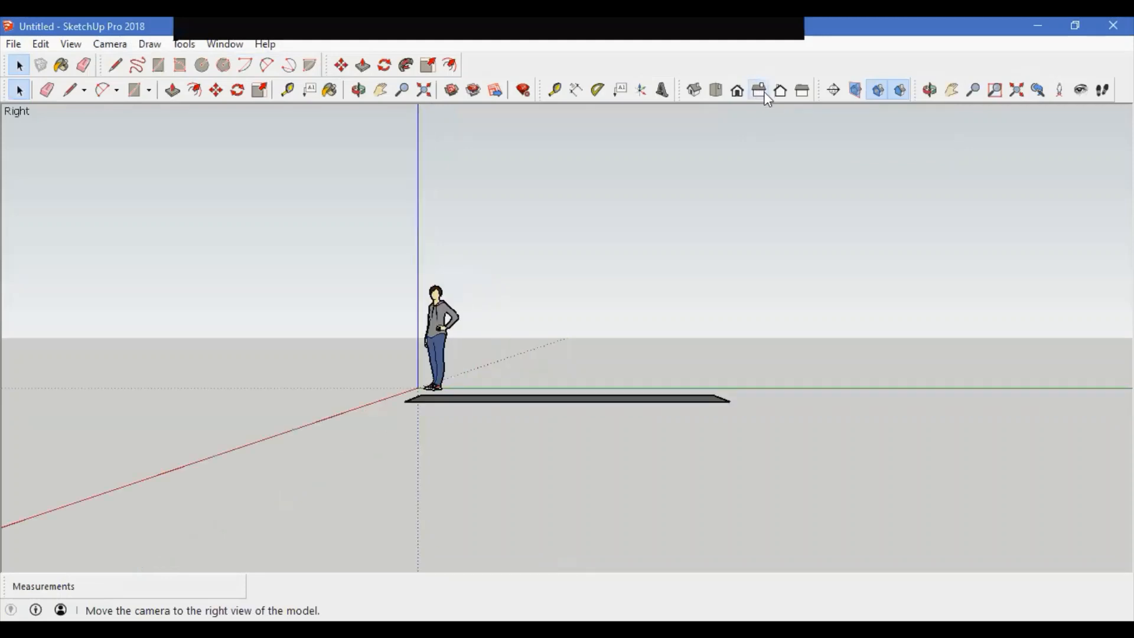
left_click(780, 91)
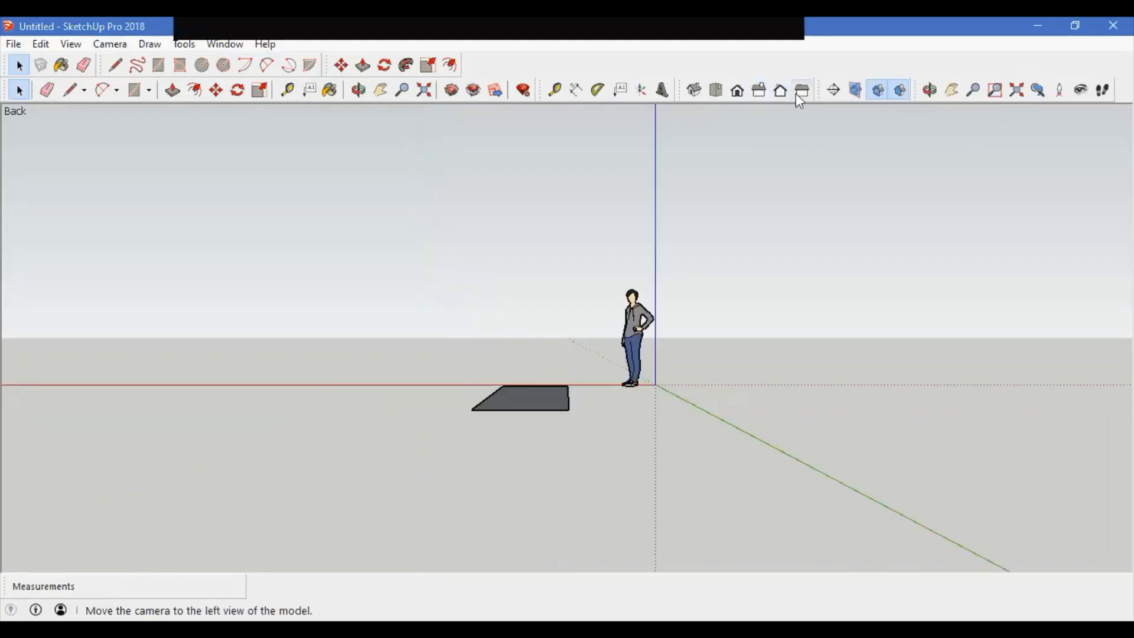
left_click(796, 93)
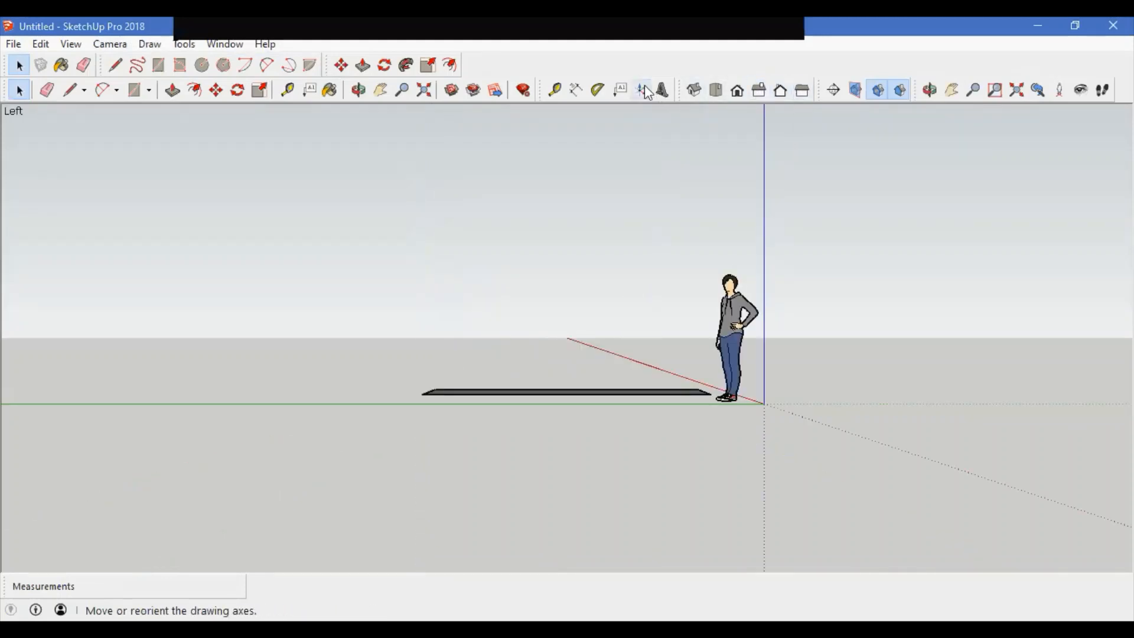
Step: Switch the camera to Parallel Projection
left_click(109, 44)
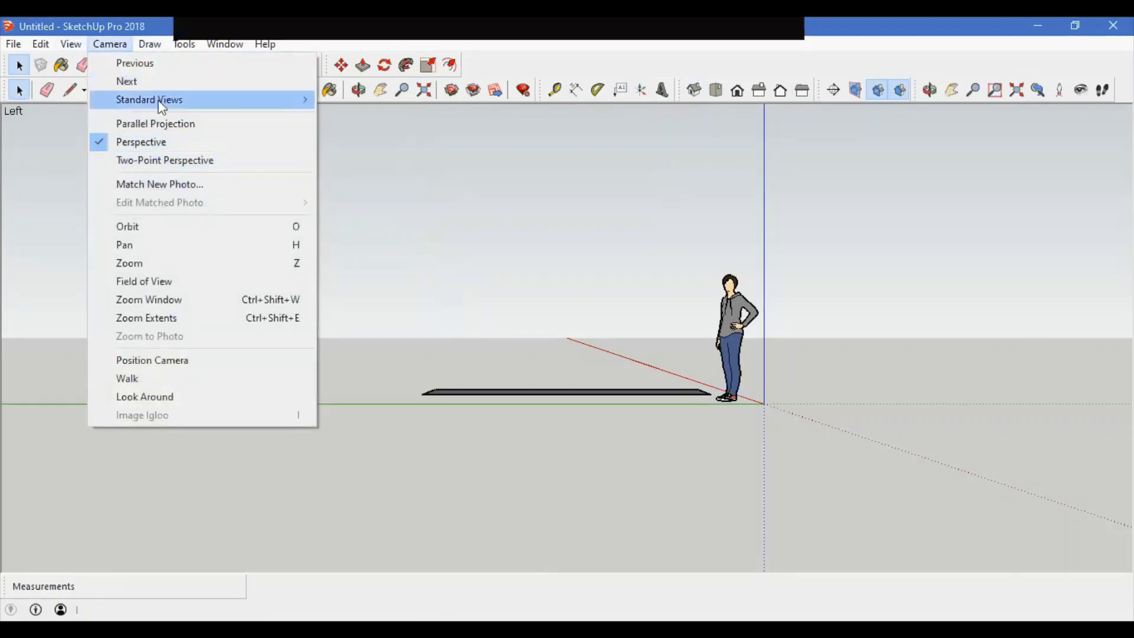
mouse_move(160, 100)
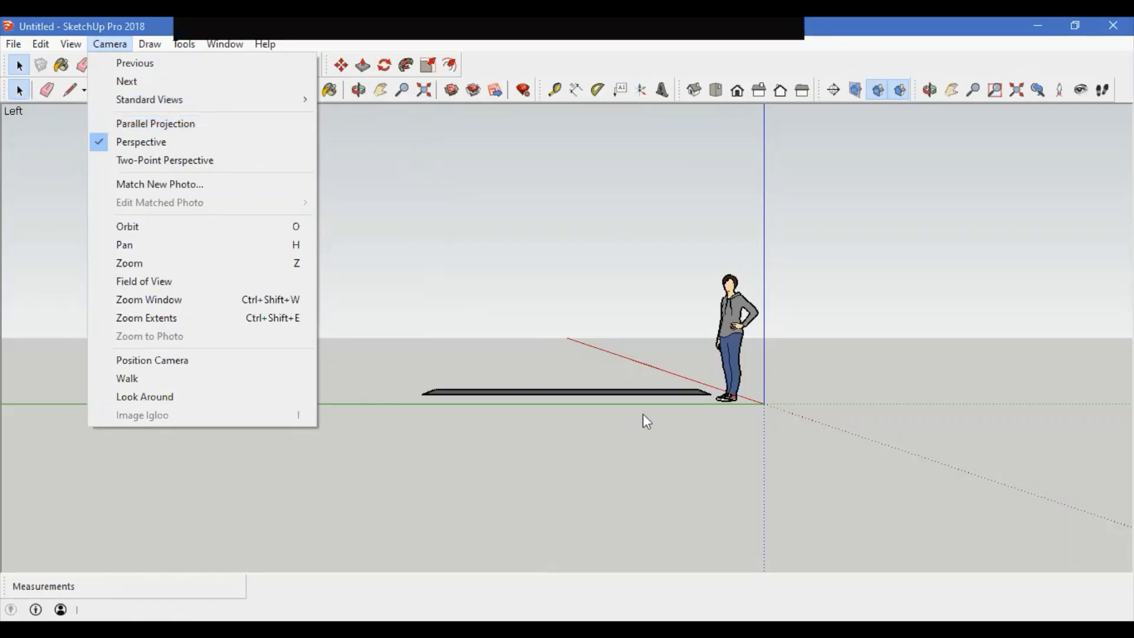
mouse_move(577, 359)
middle_mouse_down()
mouse_move(592, 471)
mouse_move(577, 392)
mouse_move(615, 392)
mouse_move(615, 342)
middle_mouse_up()
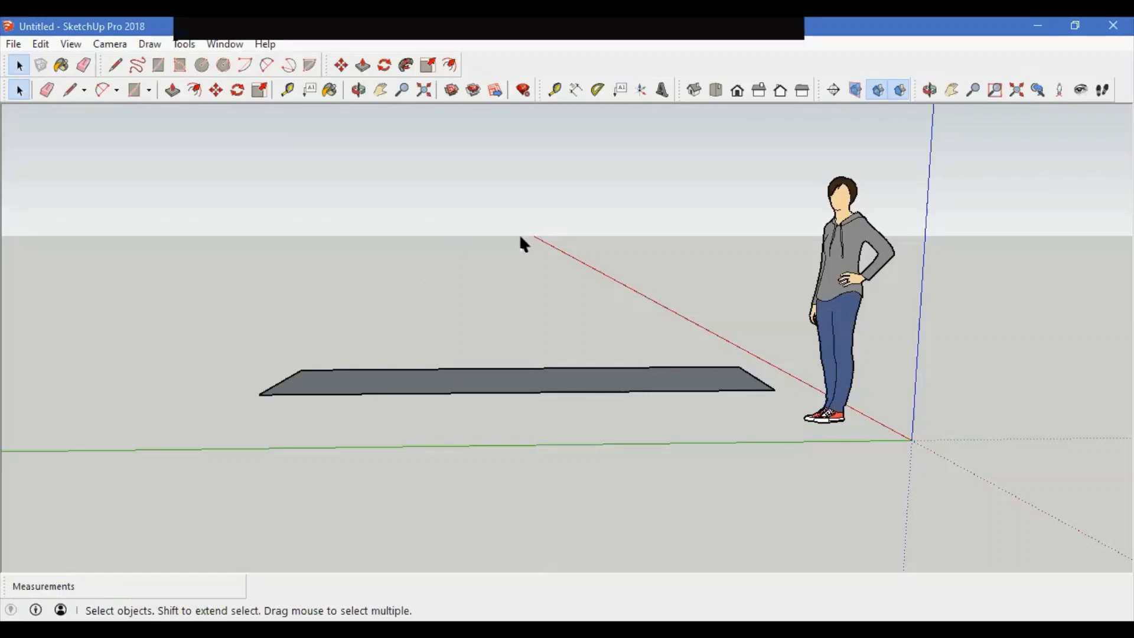
left_click(110, 44)
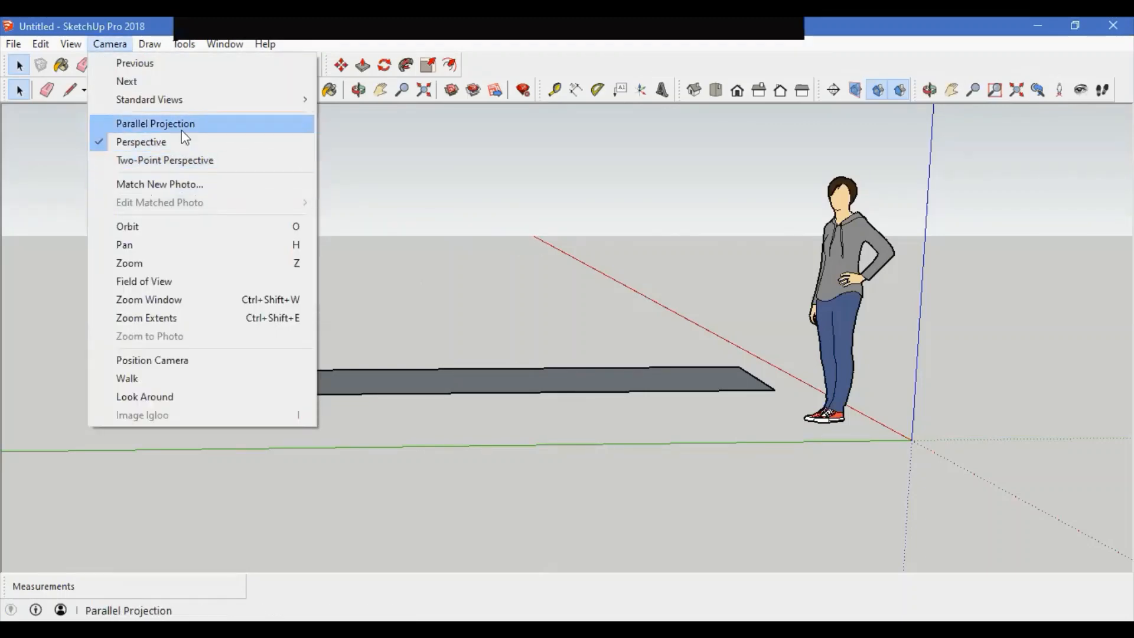
left_click(182, 125)
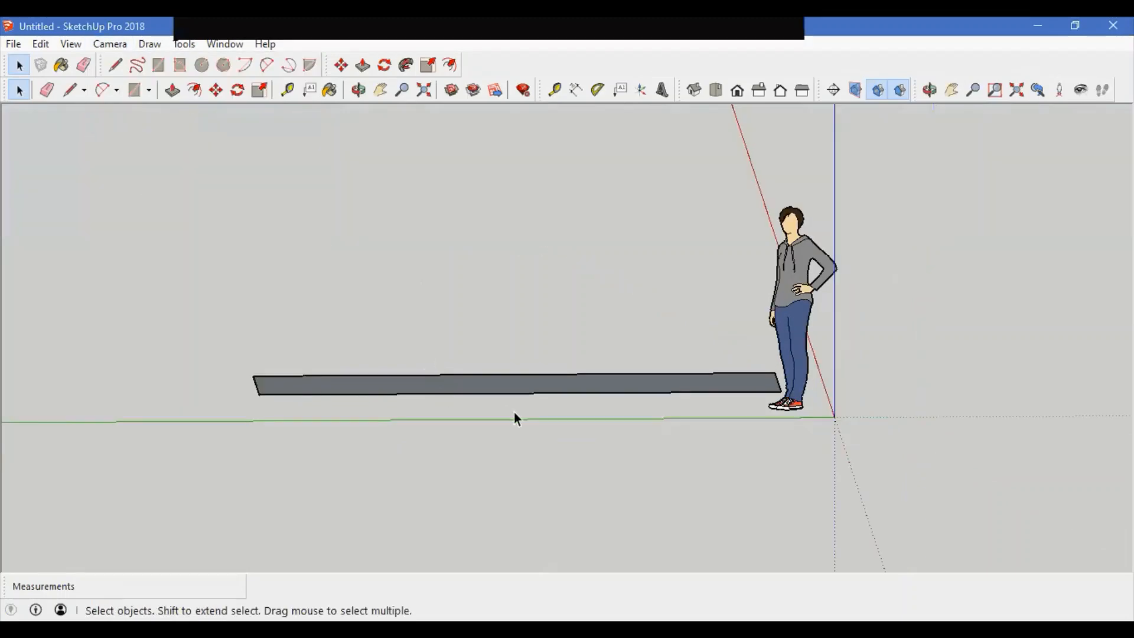
Step: Switch to the Iso standard view in parallel projection
middle_click_drag(513, 412, 501, 372)
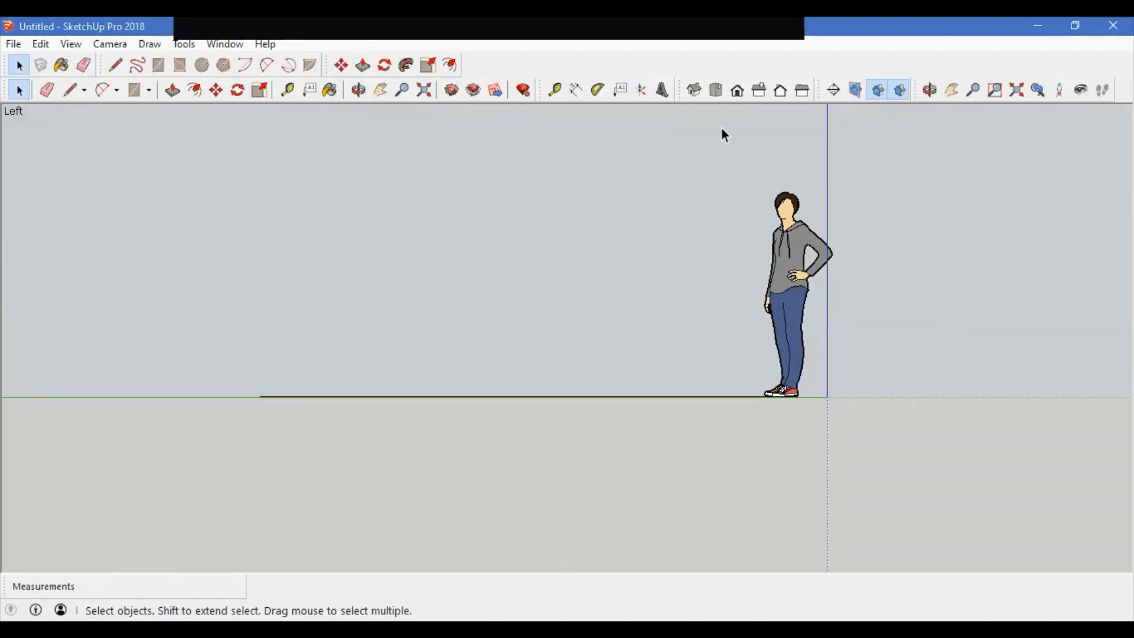
left_click(696, 90)
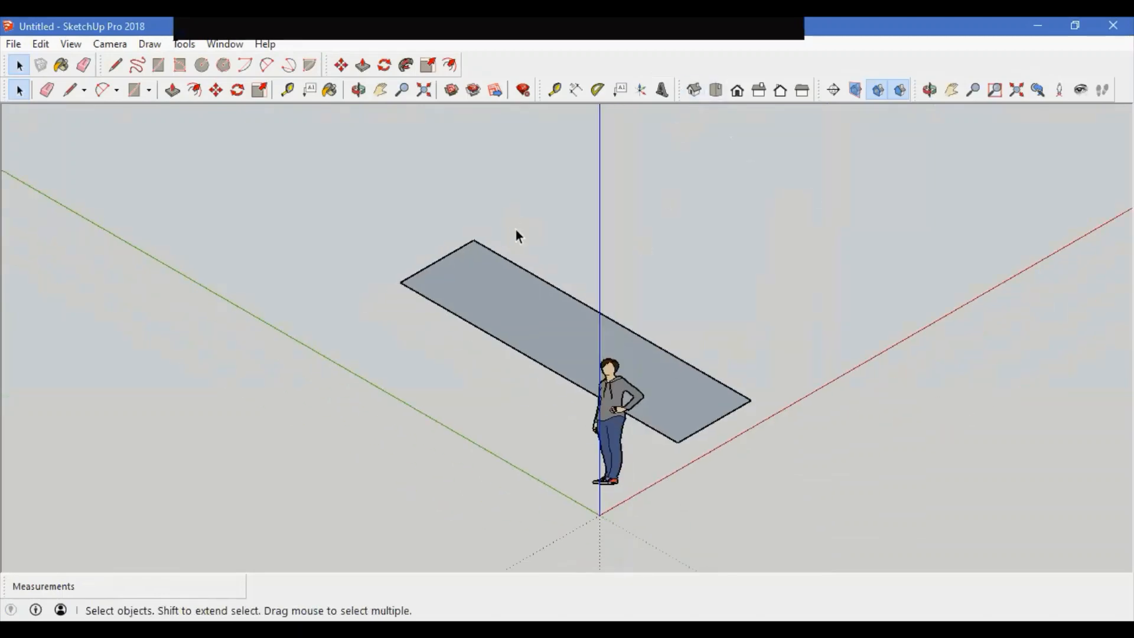
scroll(646, 475, "up", 2)
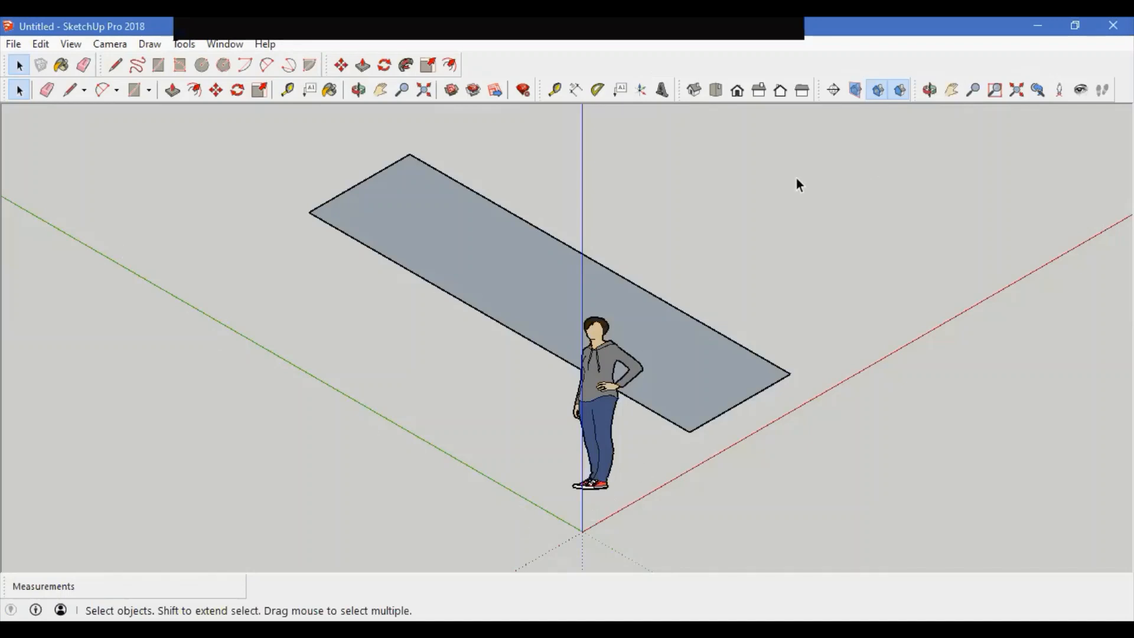
Step: Cycle through the Top, Front, Right, Back, Left and Iso standard views in parallel projection
left_click(715, 90)
scroll(531, 237, "down", 3)
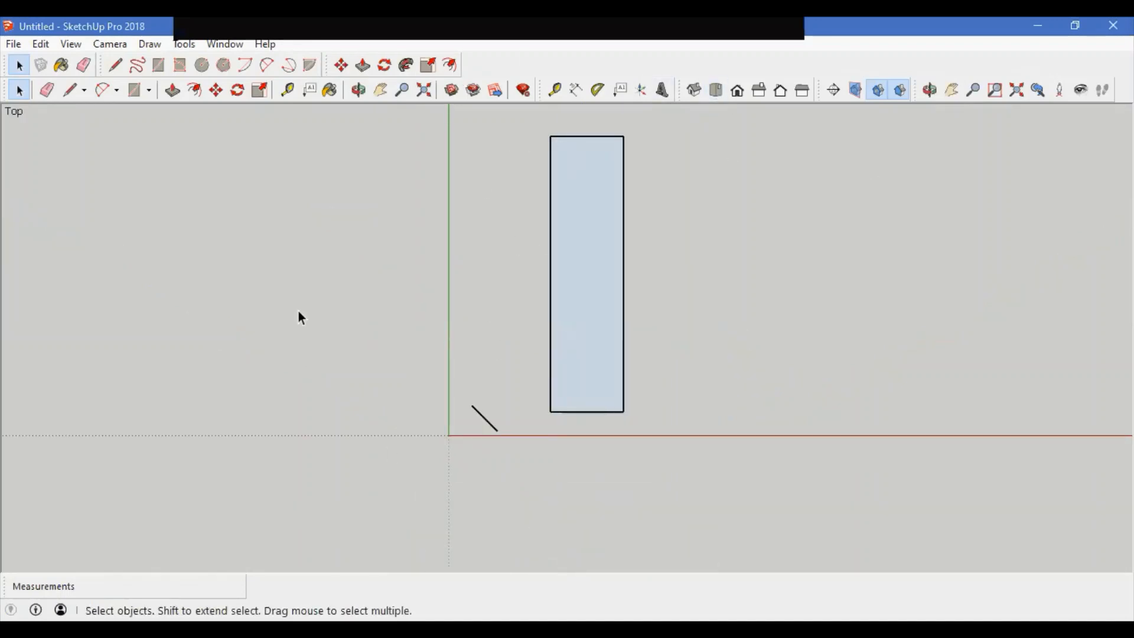
left_click(738, 92)
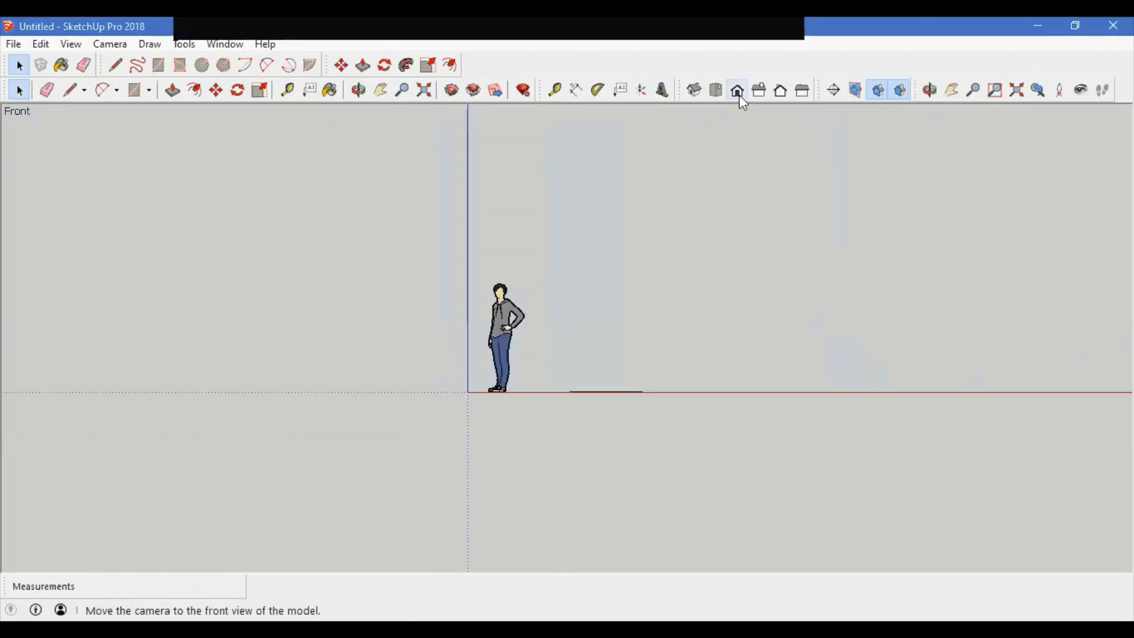
left_click(758, 92)
left_click(780, 93)
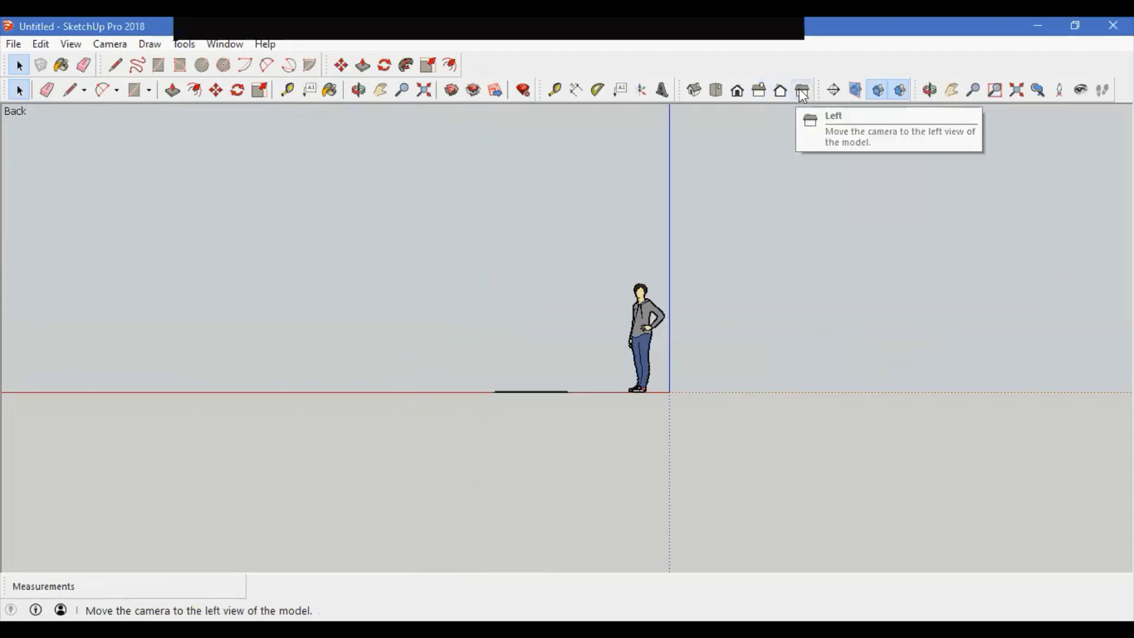
left_click(801, 92)
left_click(694, 90)
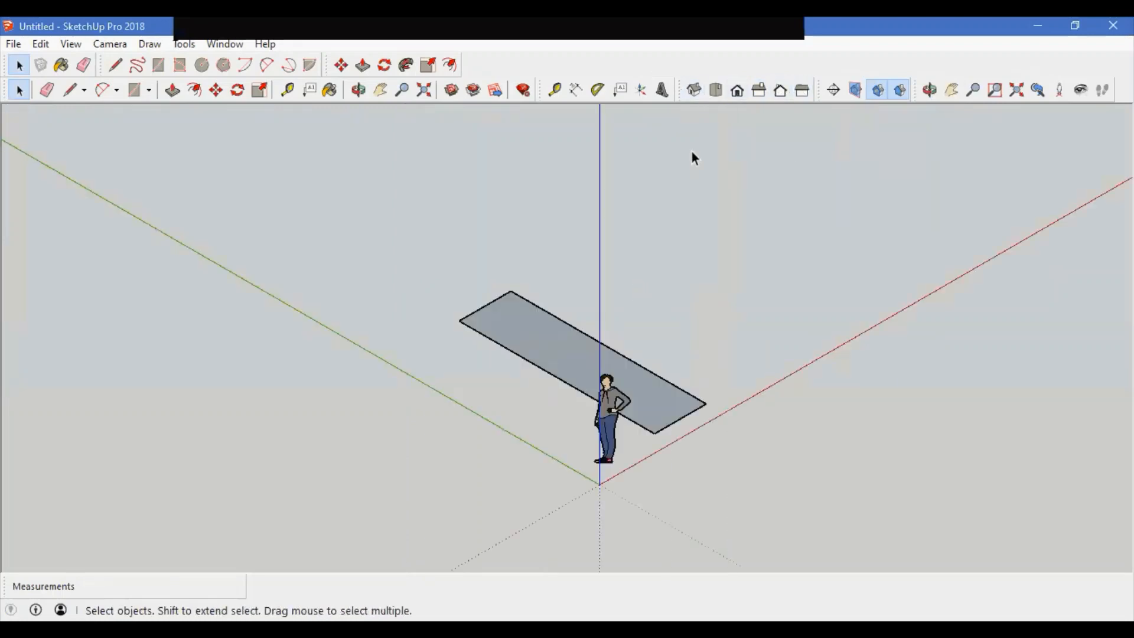
Step: Switch the camera to Two-Point Perspective and zoom the view
left_click(110, 43)
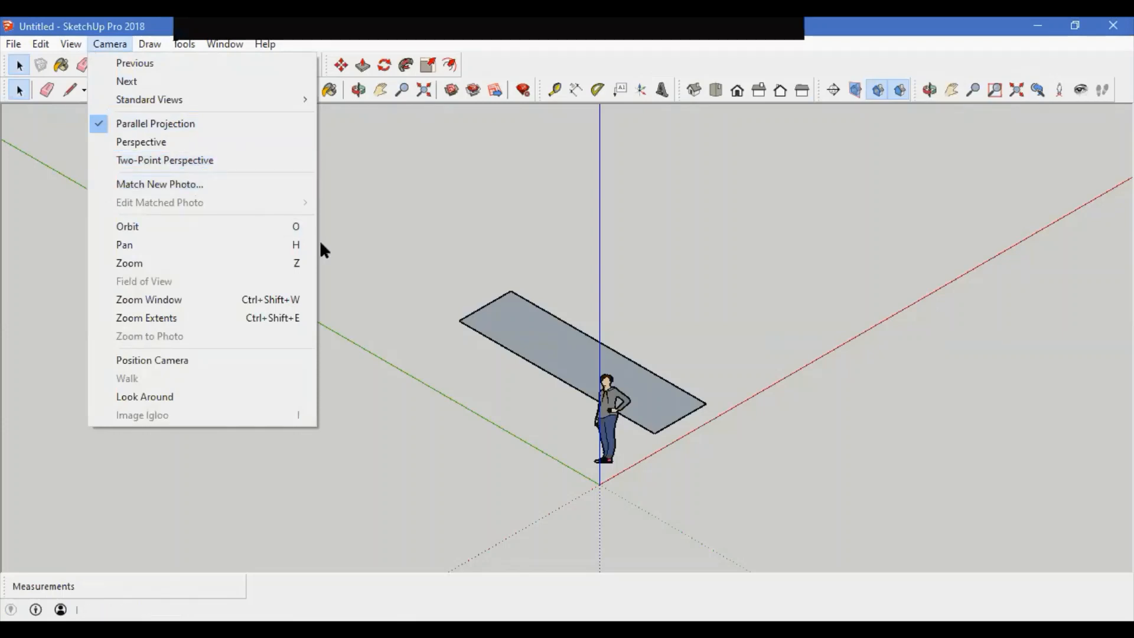
left_click(231, 160)
scroll(354, 248, "down", 3)
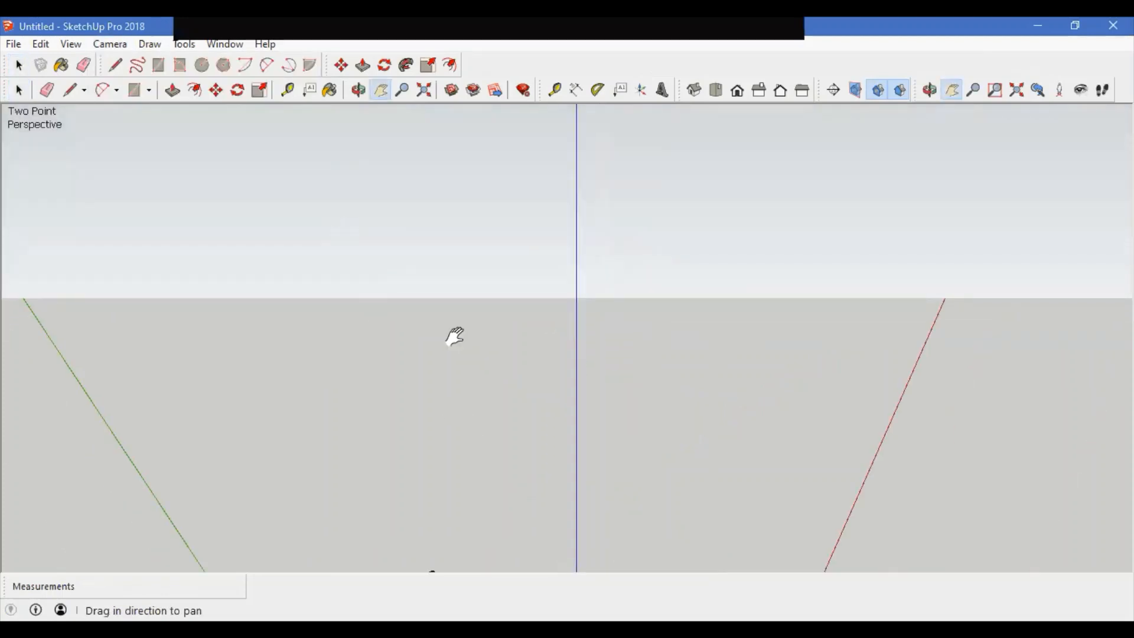
scroll(460, 318, "down", 5)
scroll(464, 298, "up", 3)
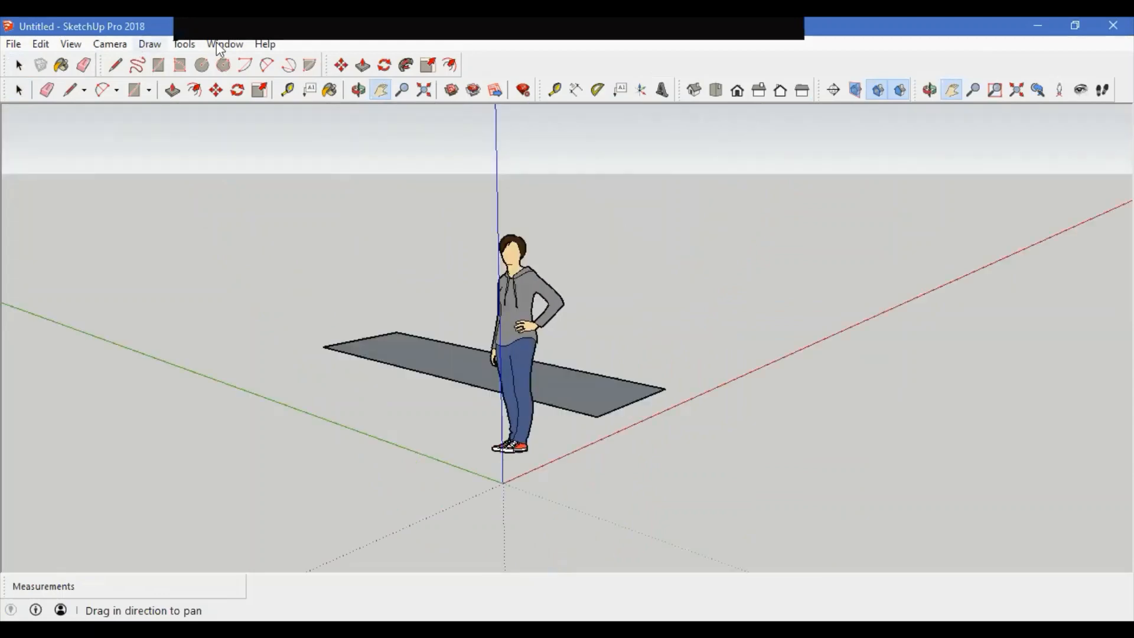
Step: Orbit the camera around the figure and the rectangle with the Orbit tool
left_click(110, 44)
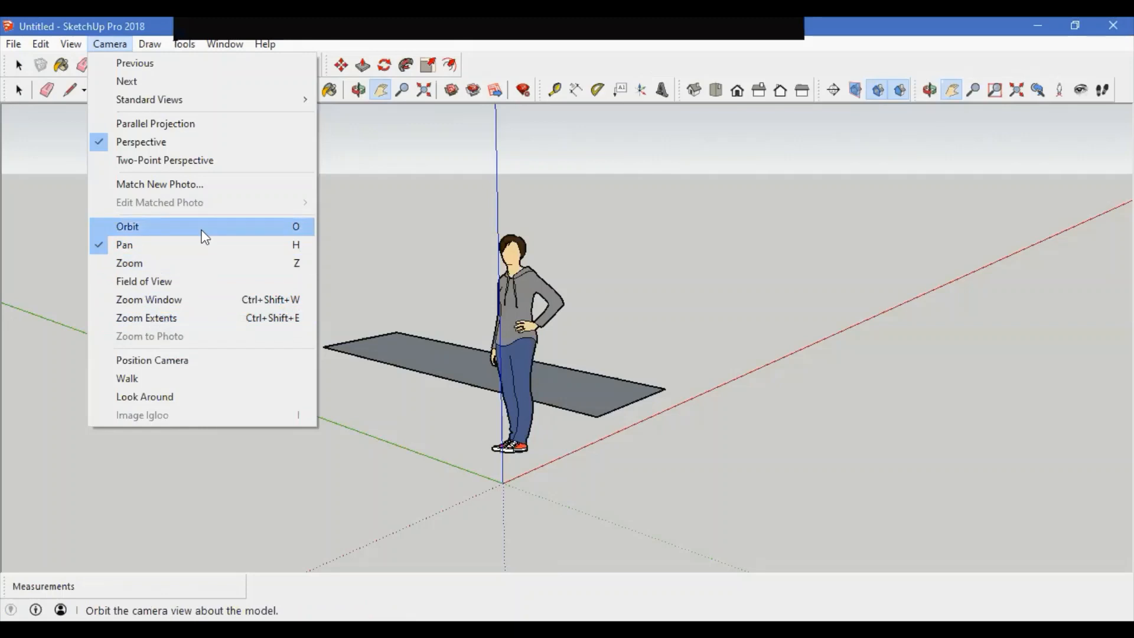
left_click(438, 412)
middle_click_drag(551, 392, 405, 414)
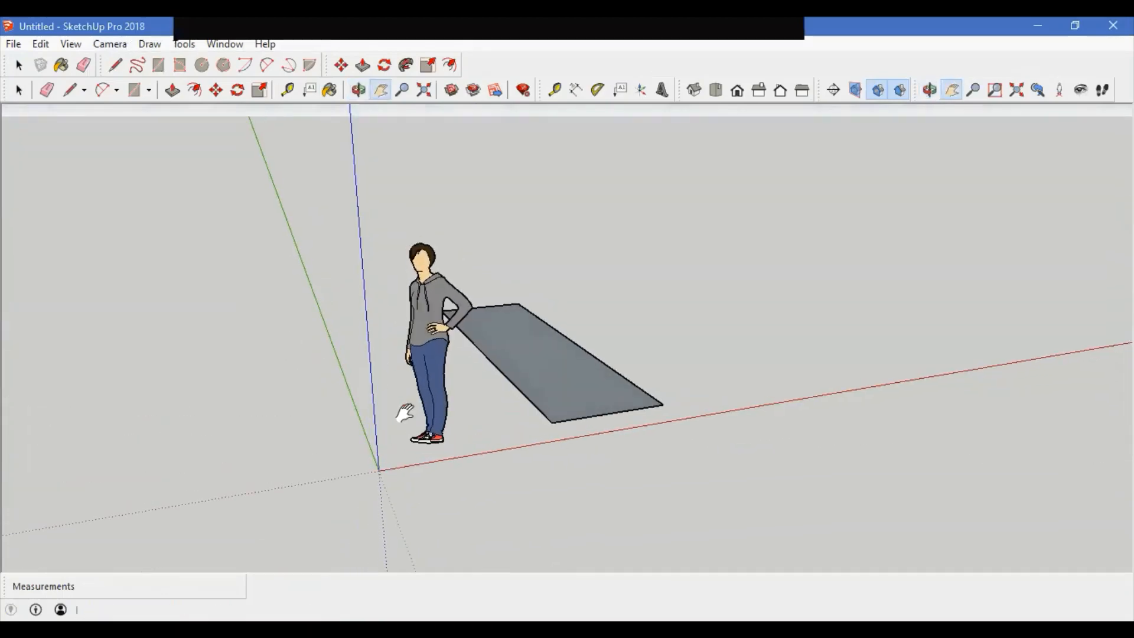
left_click(358, 90)
left_click_drag(434, 380, 661, 487)
left_click_drag(542, 395, 663, 405)
left_click_drag(502, 388, 470, 387)
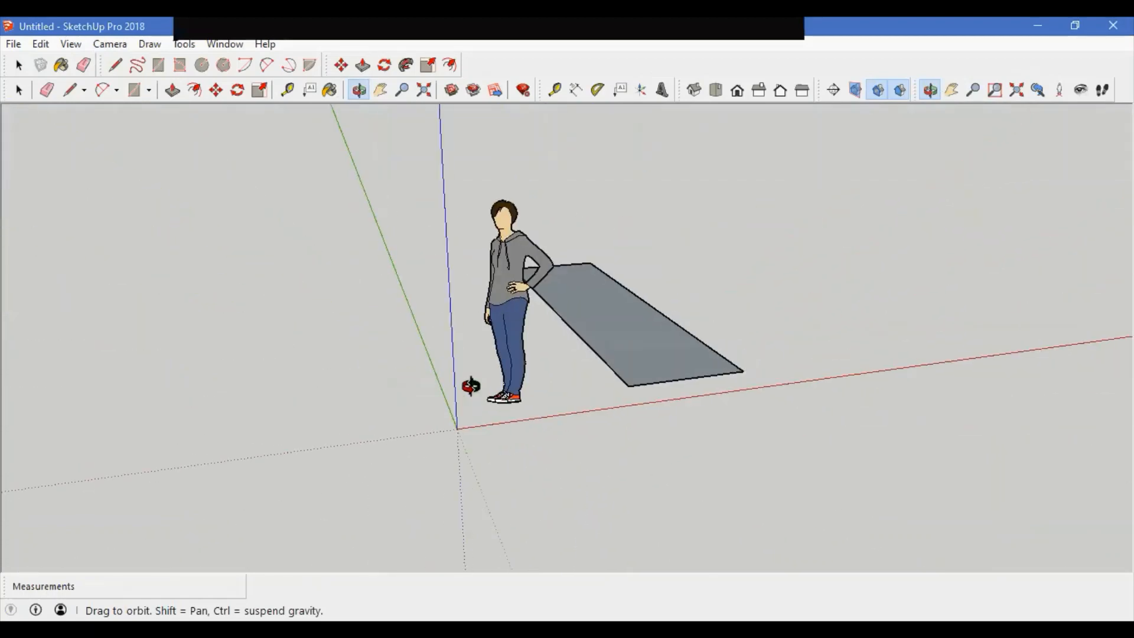
left_click(387, 95)
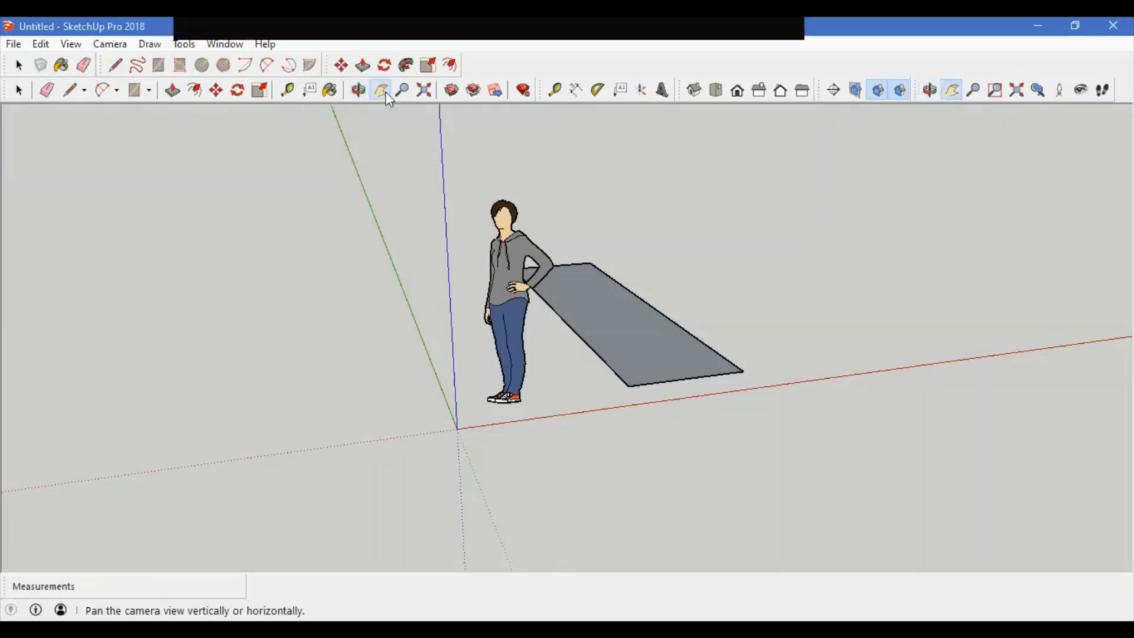
Step: Pan the camera view with the Pan tool
left_click(110, 43)
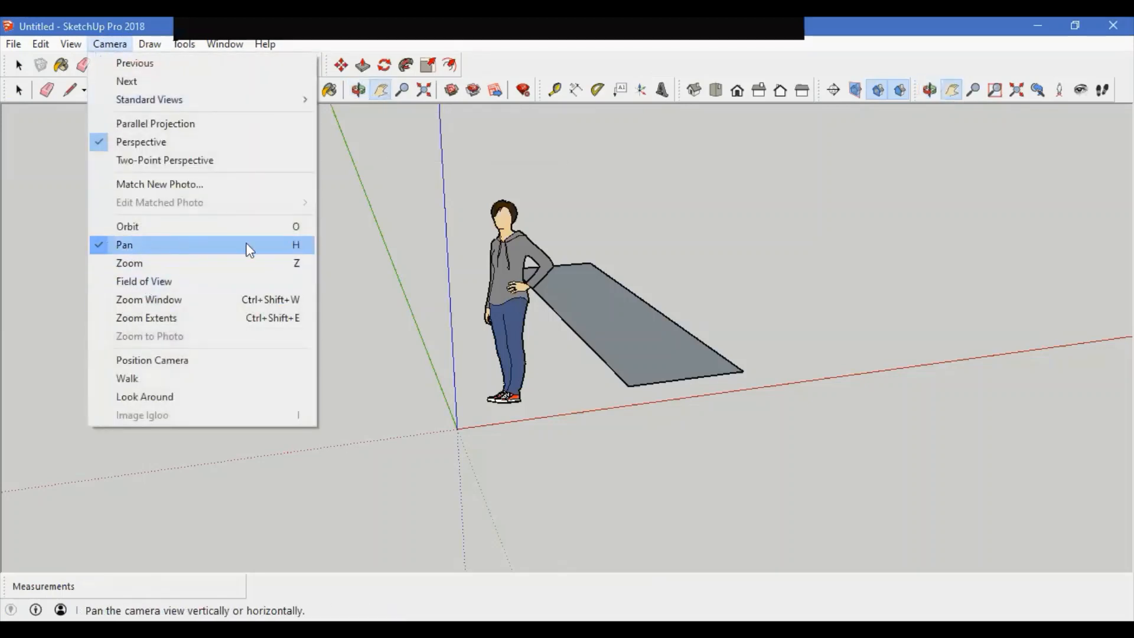
left_click(228, 244)
left_click_drag(654, 340, 187, 180)
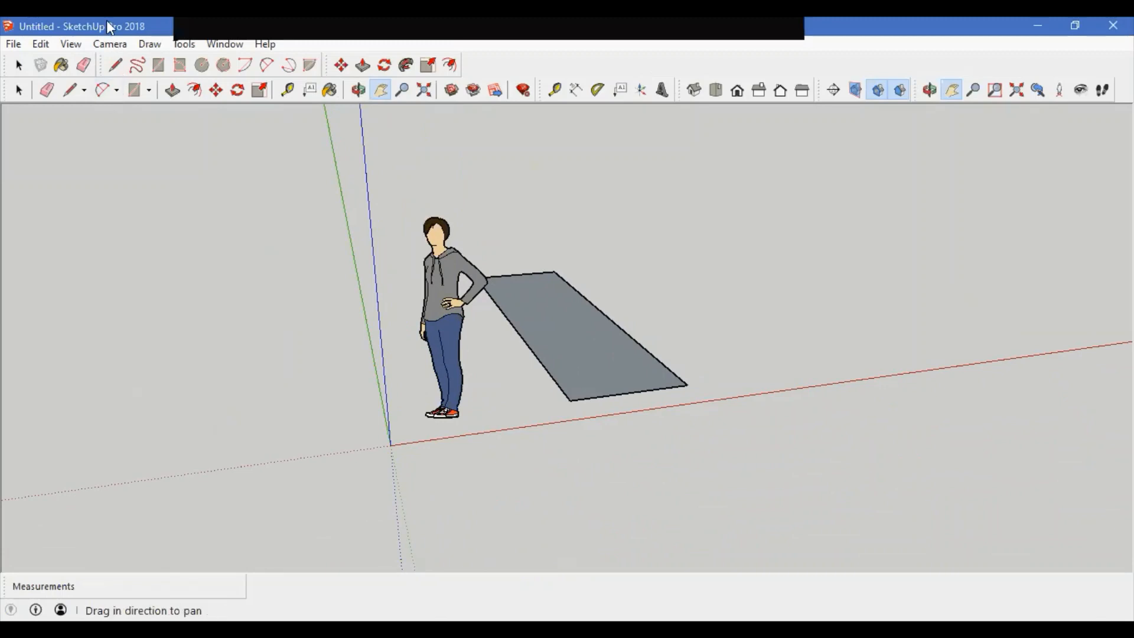
Step: Zoom the camera view in and out with the Zoom tool
left_click(110, 45)
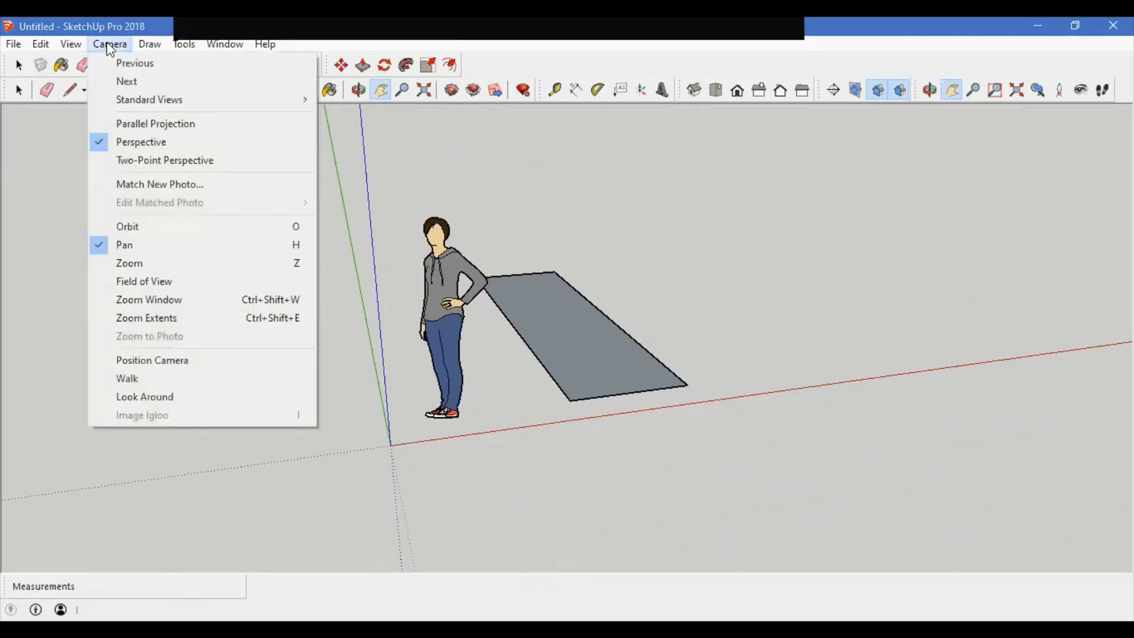
left_click(159, 264)
left_click_drag(499, 408, 470, 342)
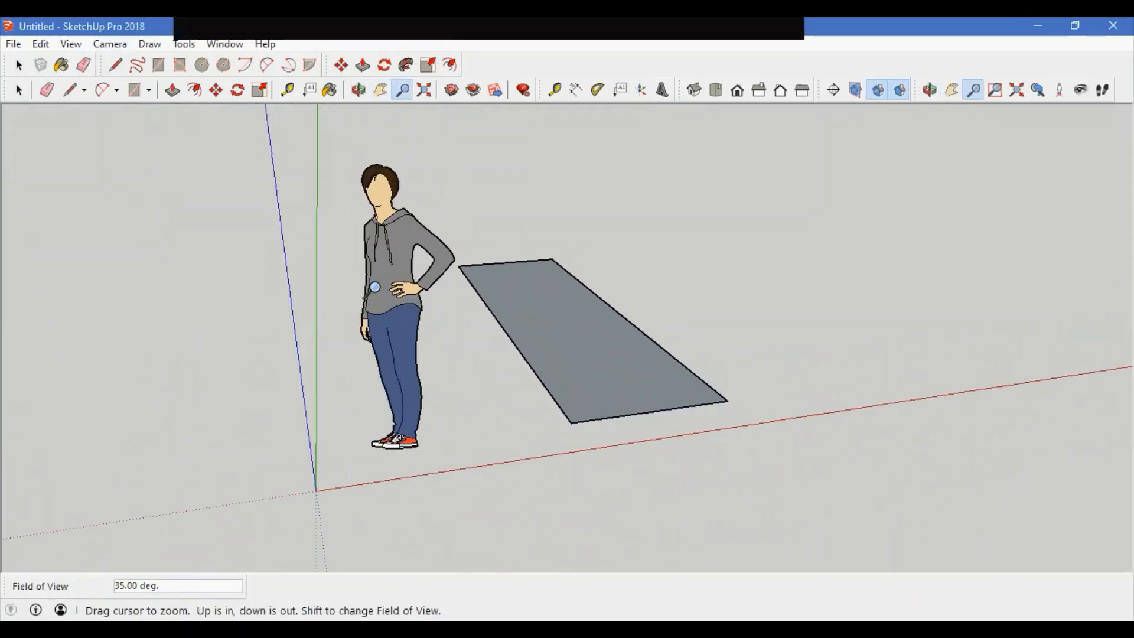
mouse_move(375, 287)
left_mouse_down()
mouse_move(375, 307)
mouse_move(375, 277)
mouse_move(375, 304)
mouse_move(375, 289)
left_mouse_up()
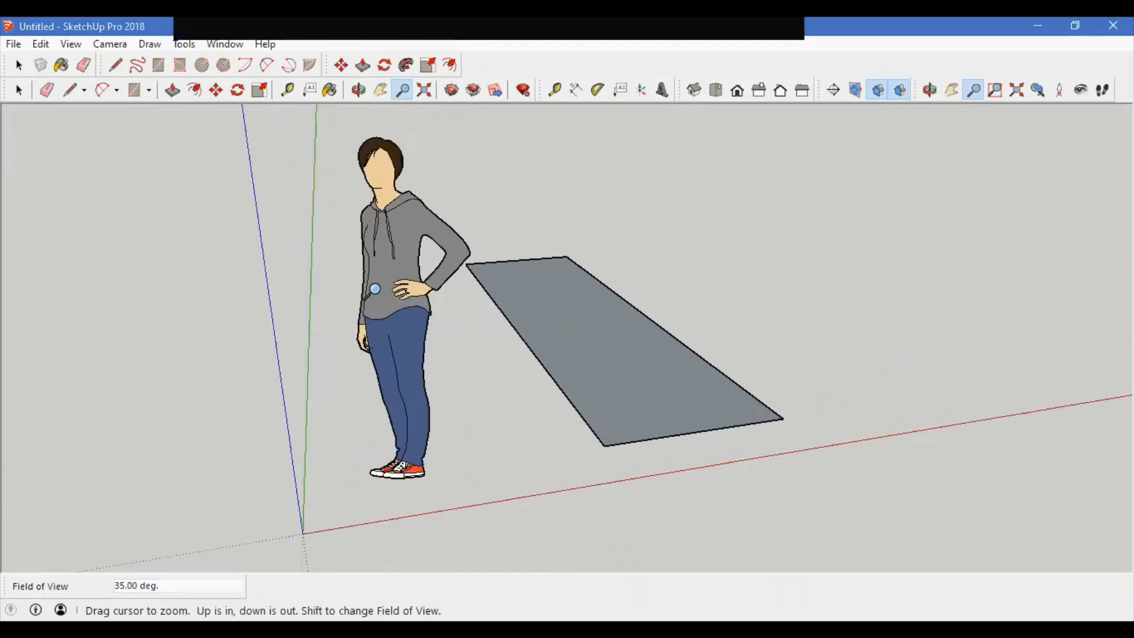
scroll(375, 289, "down", 3)
scroll(678, 308, "up", 5)
scroll(679, 308, "down", 5)
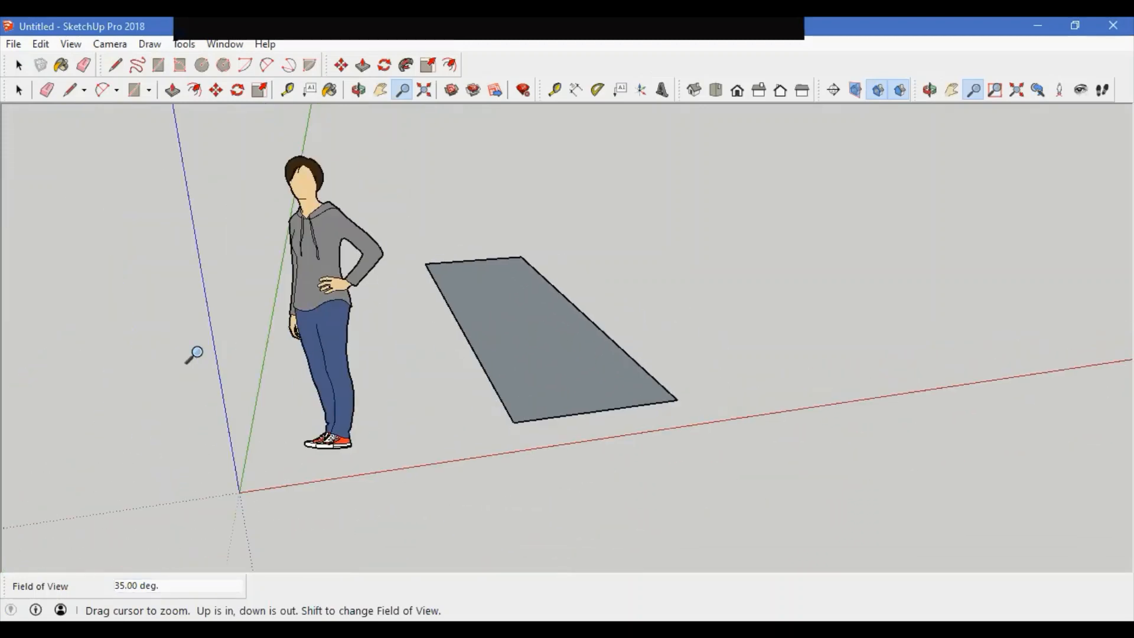
scroll(193, 354, "up", 5)
scroll(194, 354, "down", 6)
scroll(278, 316, "up", 5)
scroll(278, 316, "down", 4)
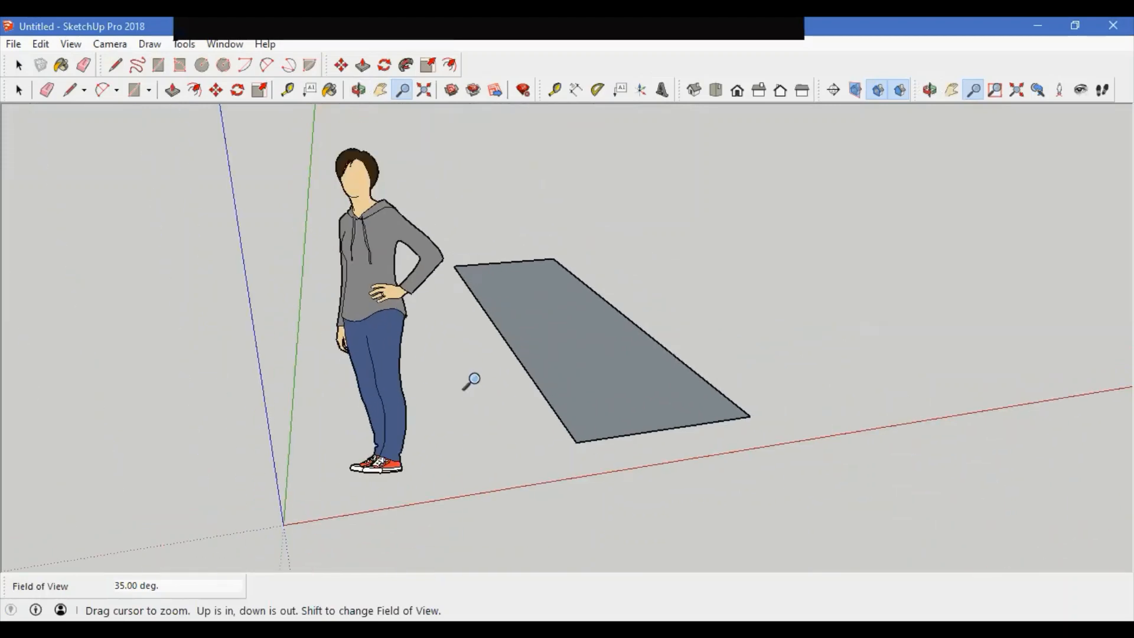
scroll(653, 309, "up", 3)
scroll(653, 308, "down", 2)
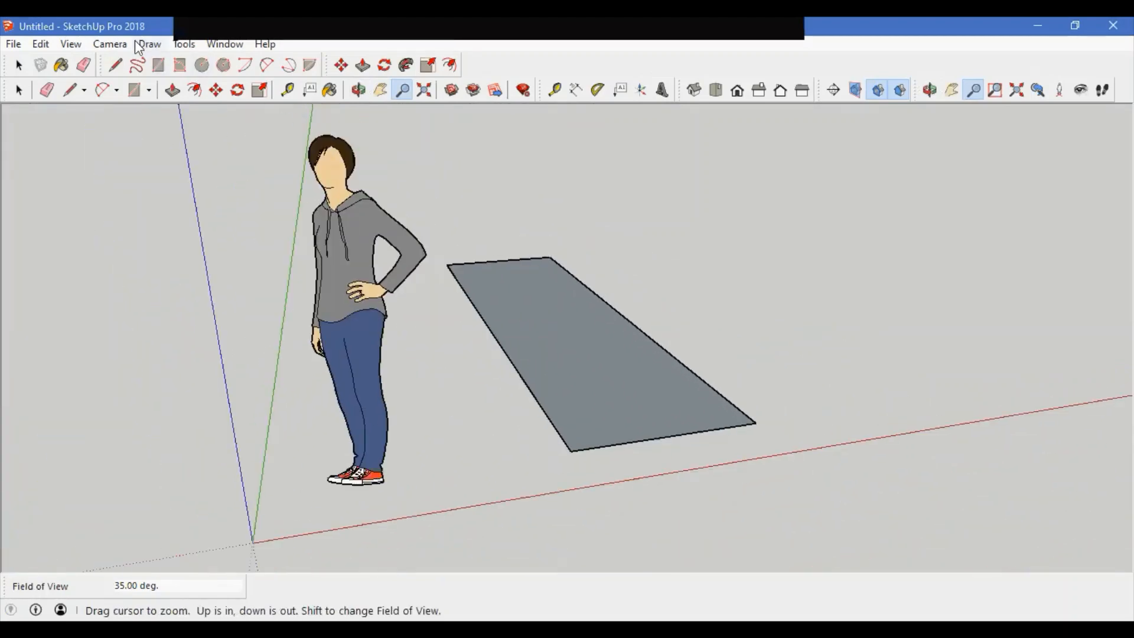
Step: Zoom Window into the figure's arm, then zoom out and apply Zoom Extents
left_click(110, 44)
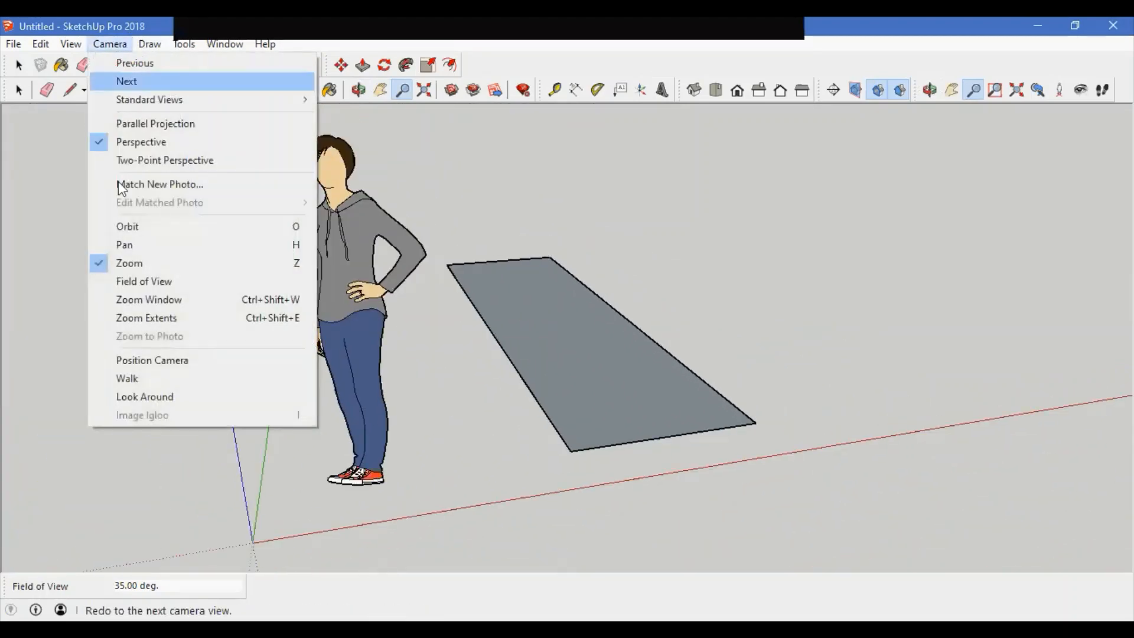
left_click(157, 303)
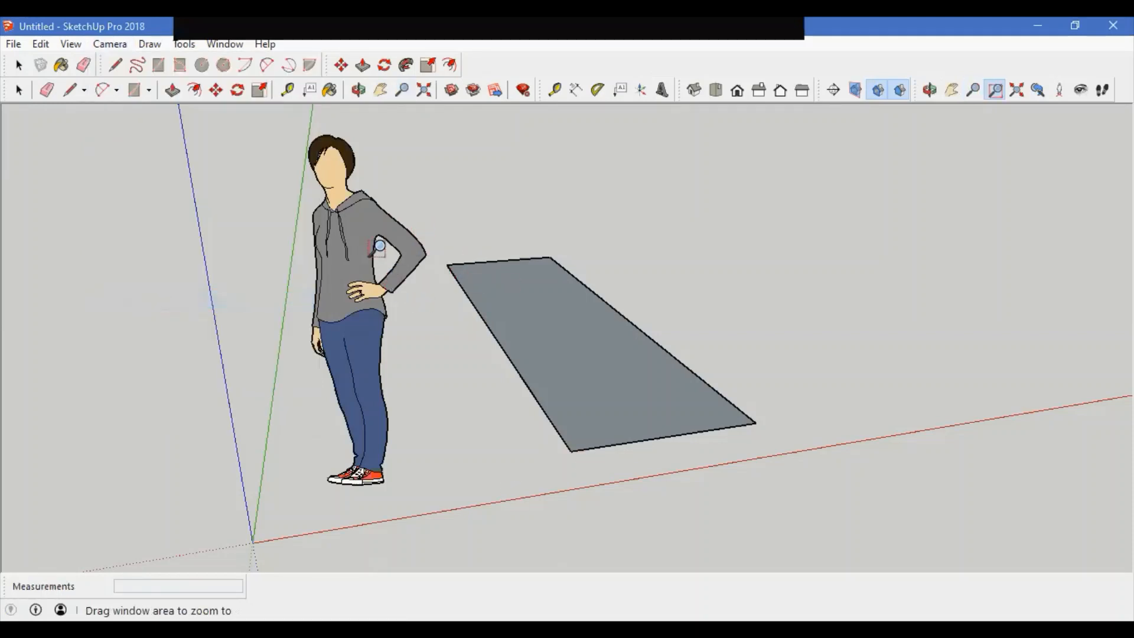
left_click_drag(389, 234, 466, 320)
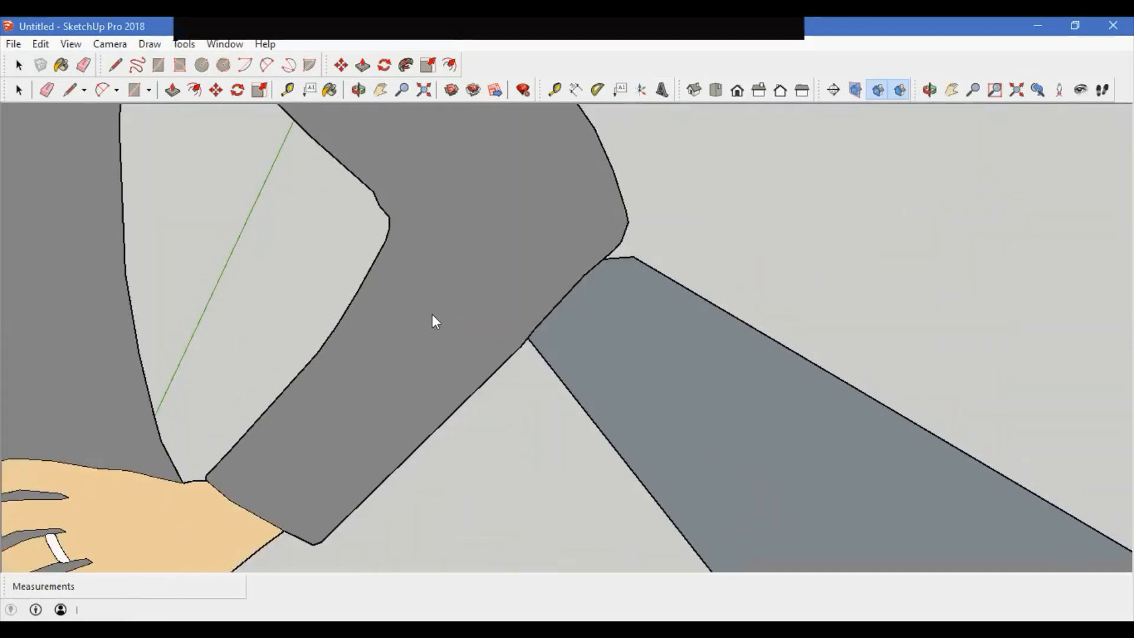
scroll(456, 281, "down", 5)
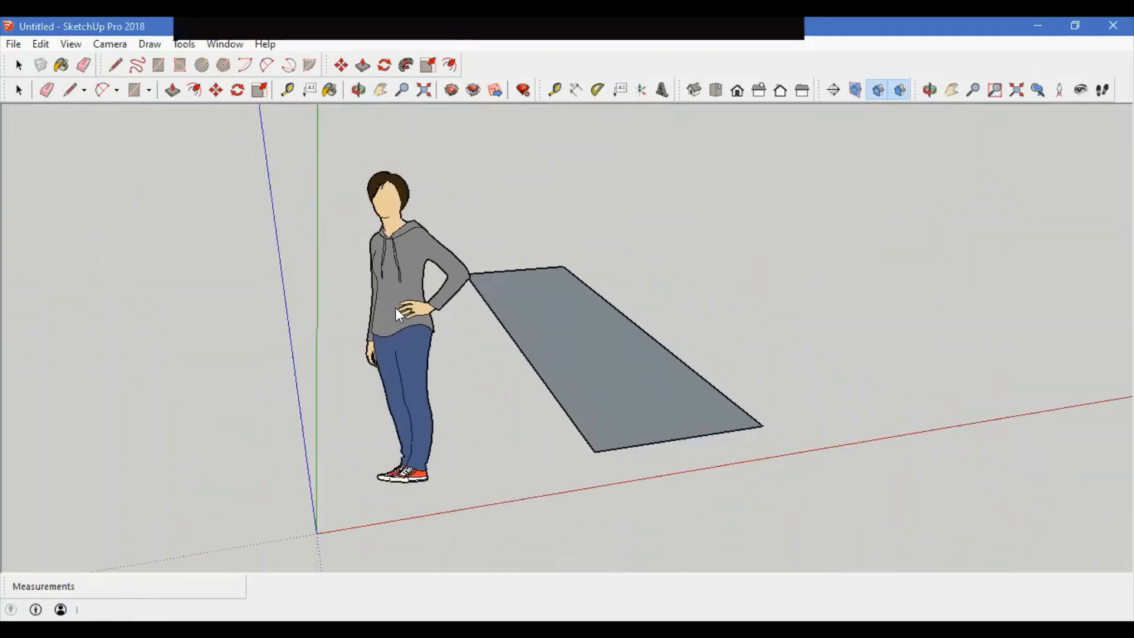
left_click(110, 44)
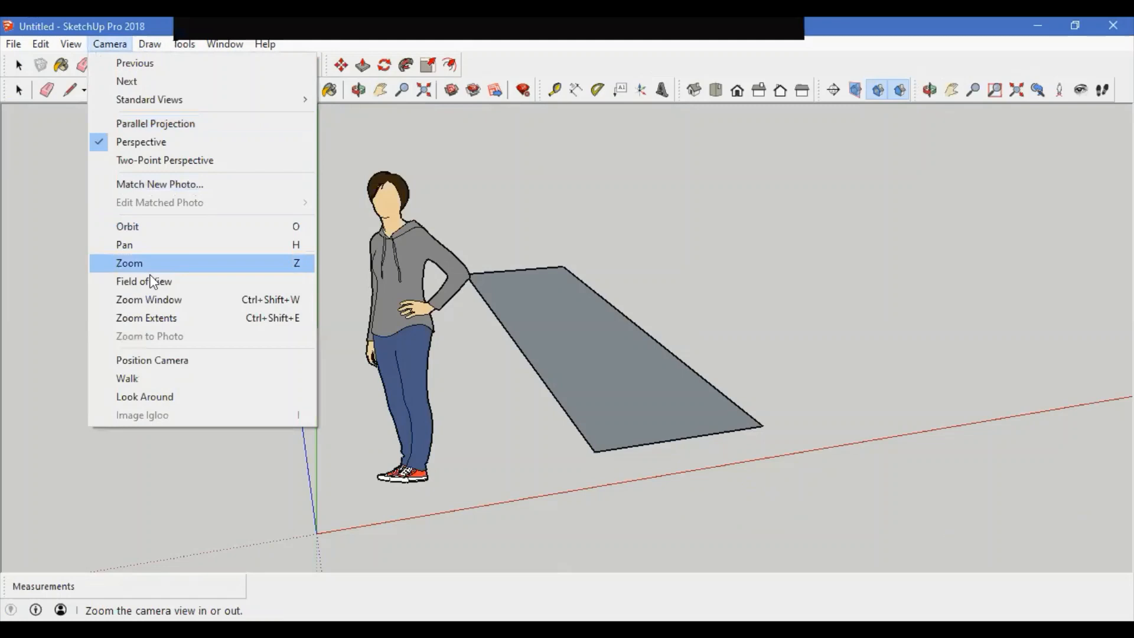
left_click(197, 319)
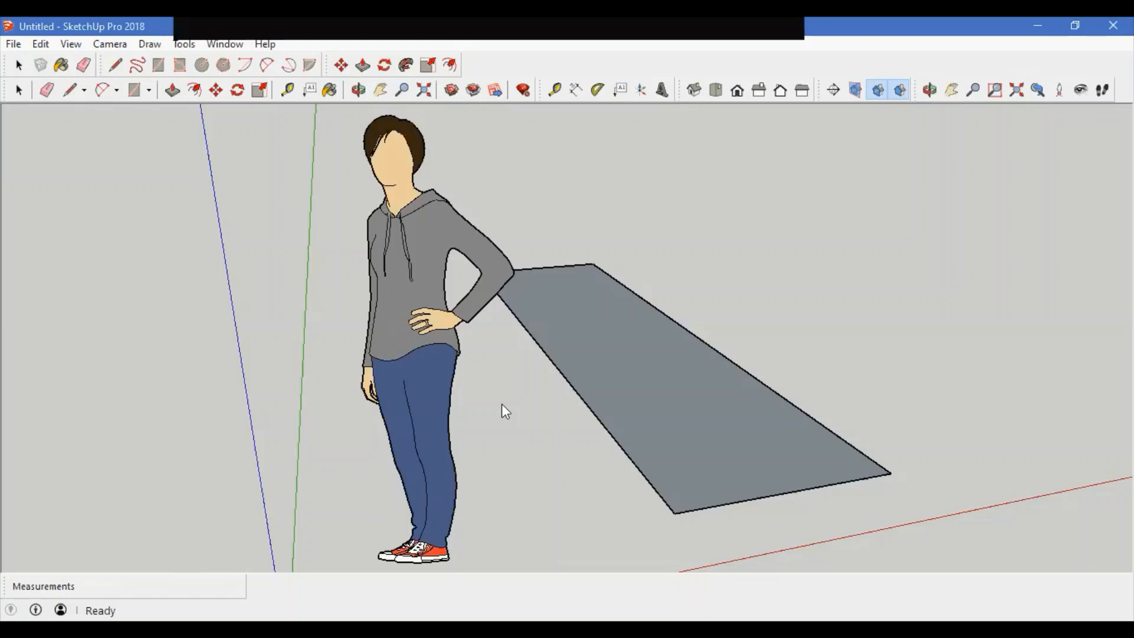
Step: Use Position Camera to place the camera on the ground right of the model
left_click(109, 43)
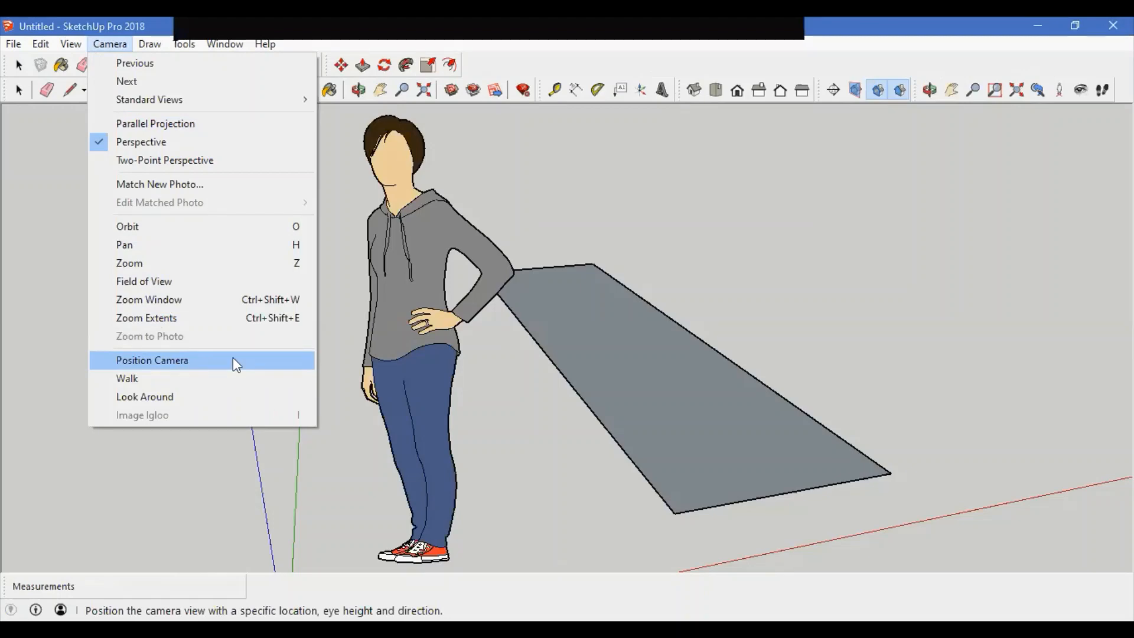
left_click(461, 304)
scroll(463, 256, "down", 8)
middle_click_drag(382, 317, 412, 376)
left_click(110, 44)
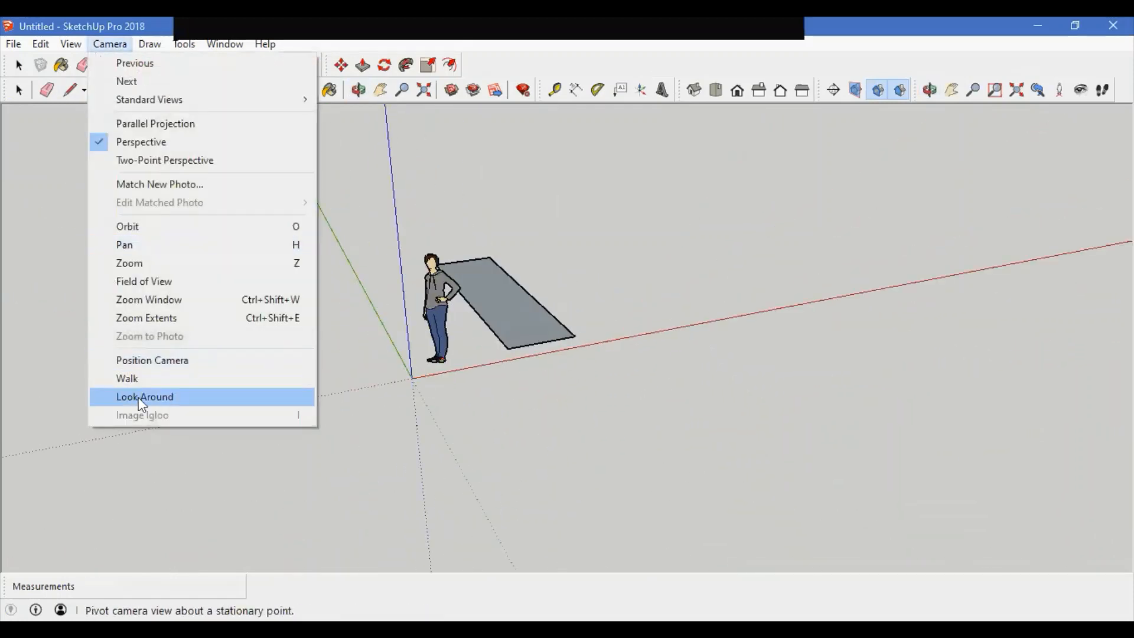
left_click(171, 361)
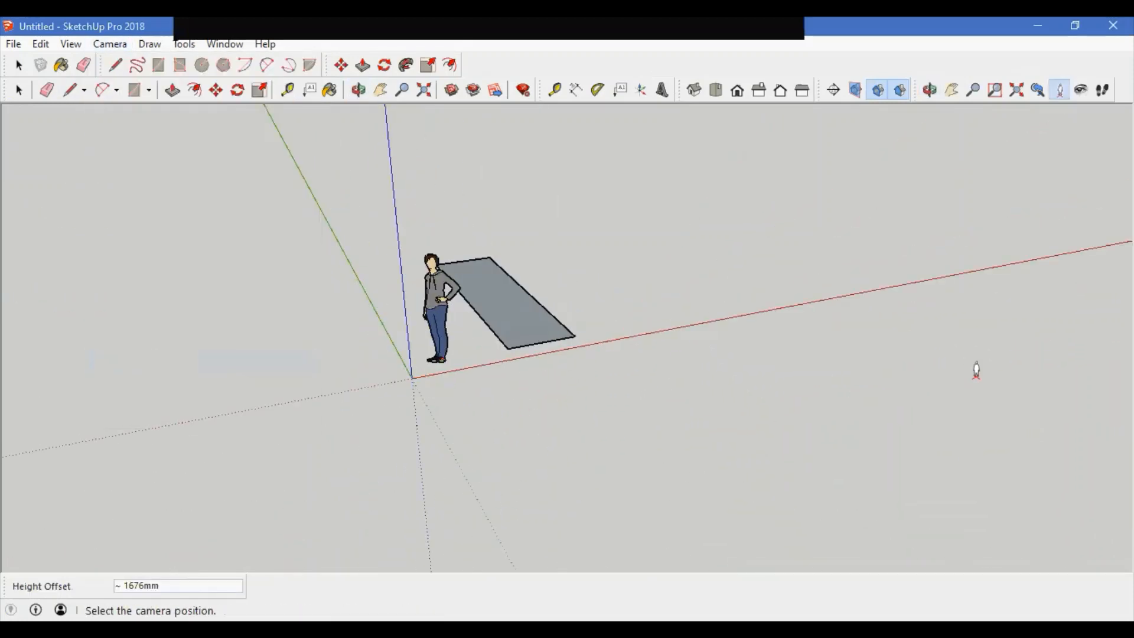
left_click(976, 370)
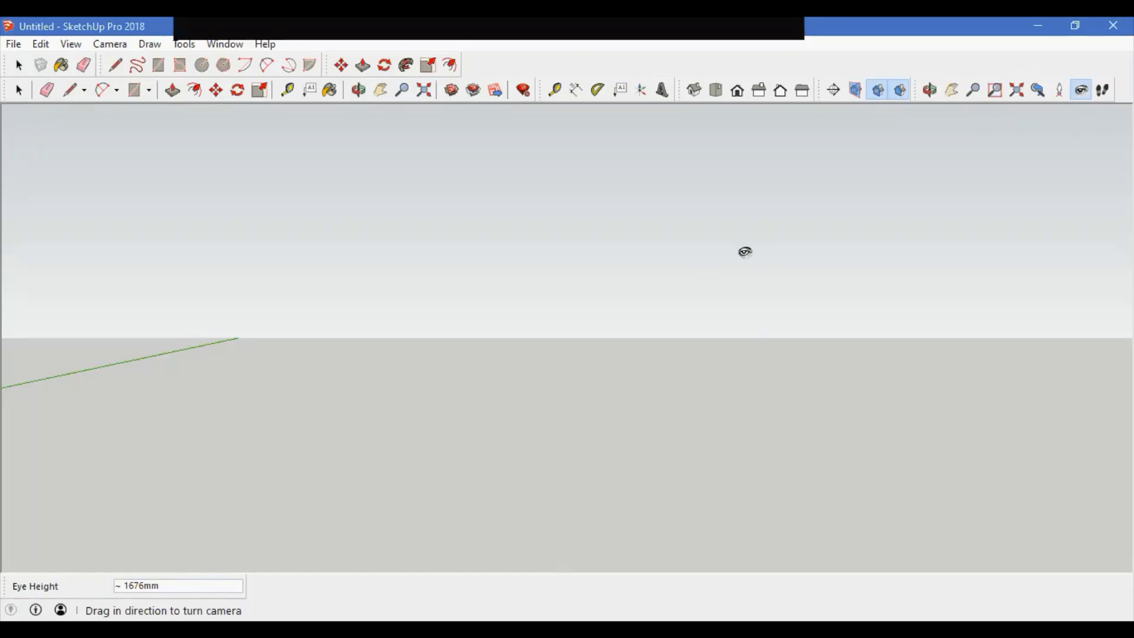
Step: Turn the camera back toward the figure with Look Around
left_click(106, 44)
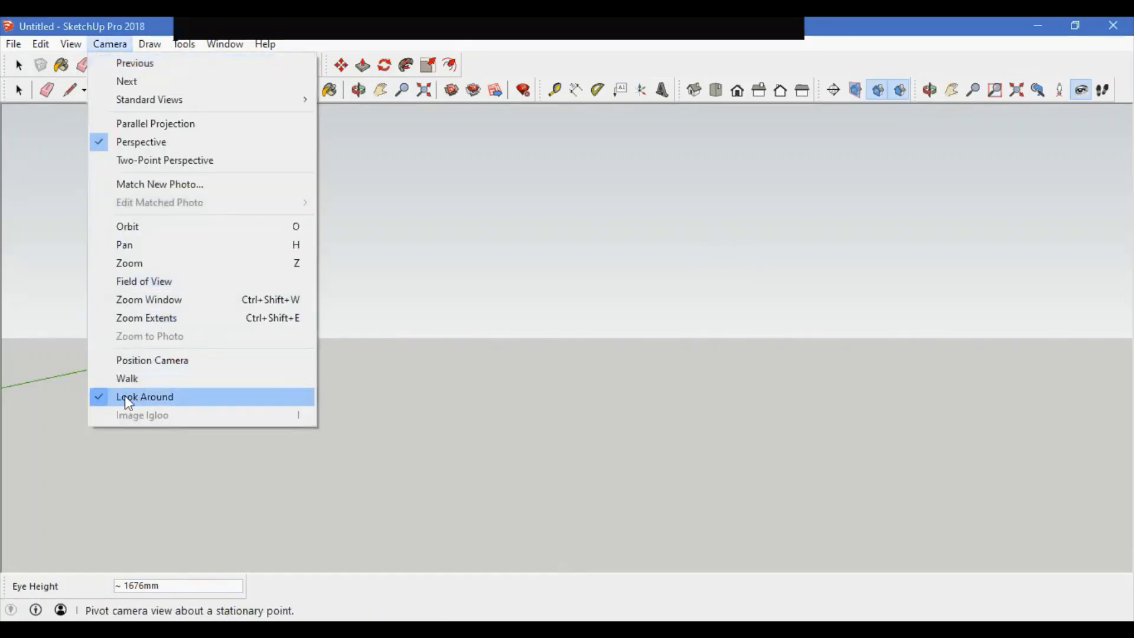
left_click(745, 341)
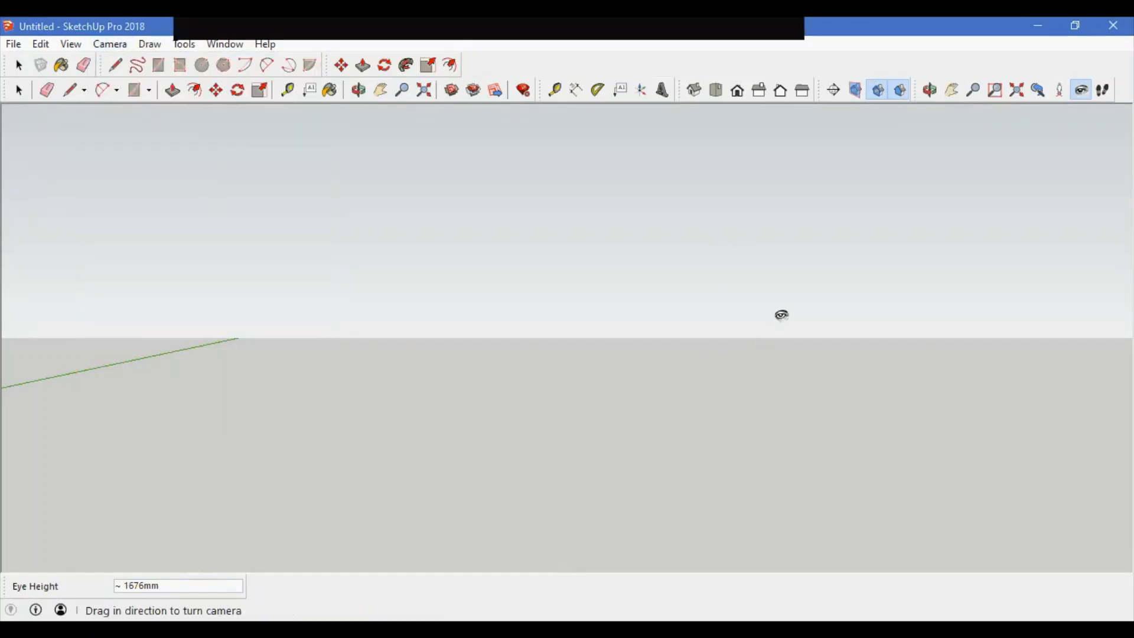
left_click_drag(825, 291, 567, 338)
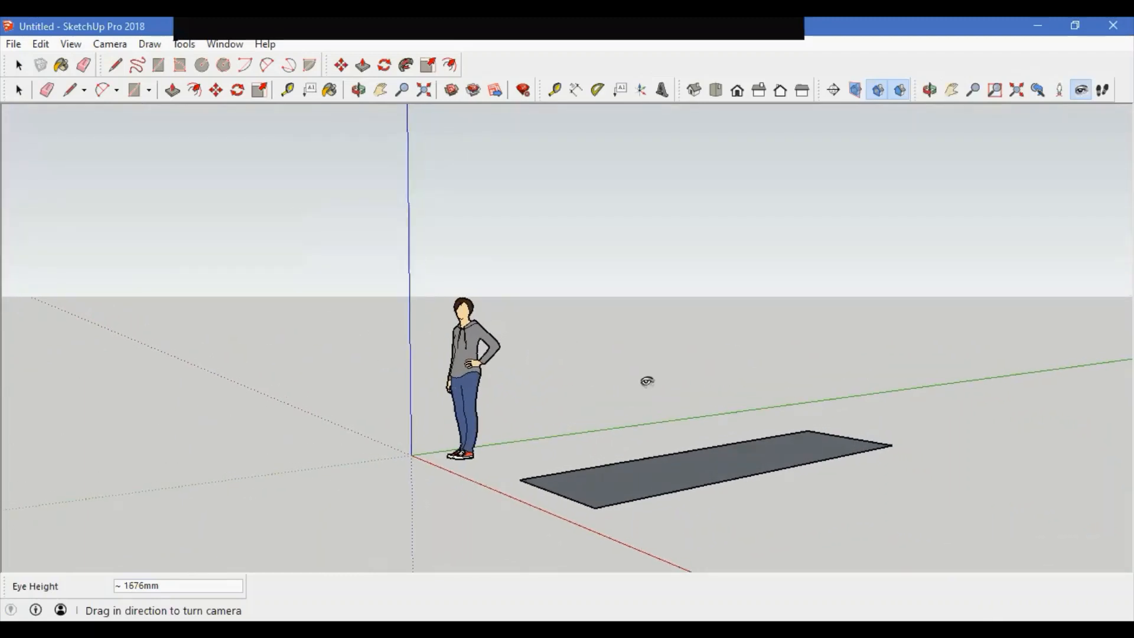
Step: Set the Look Around eye height to 1500 mm
left_click_drag(9, 589, 980, 587)
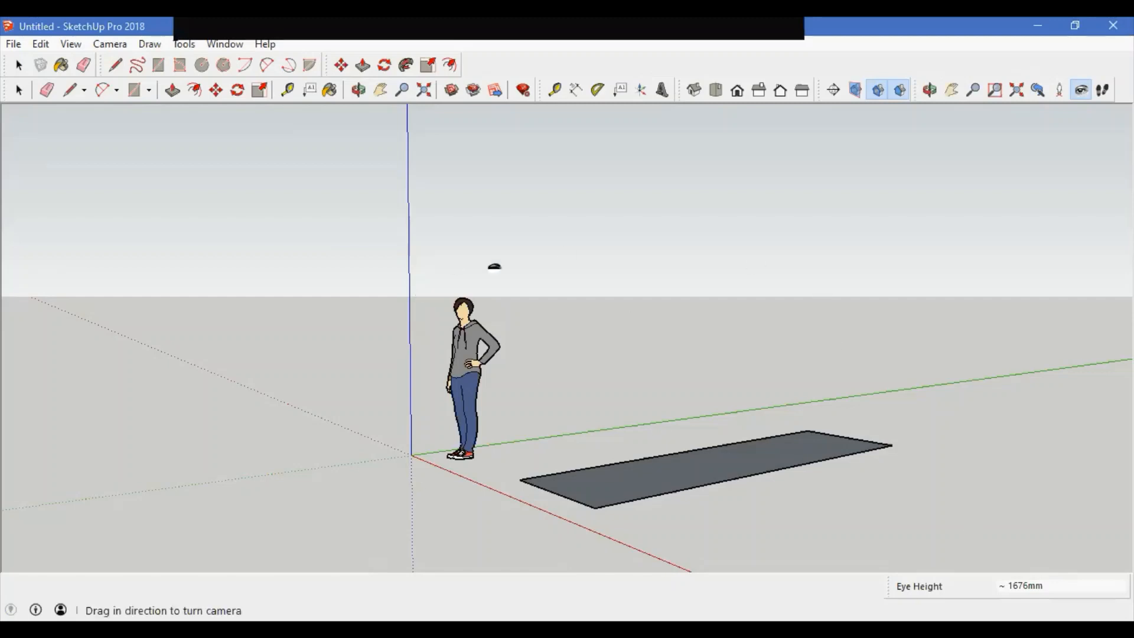
type("1500")
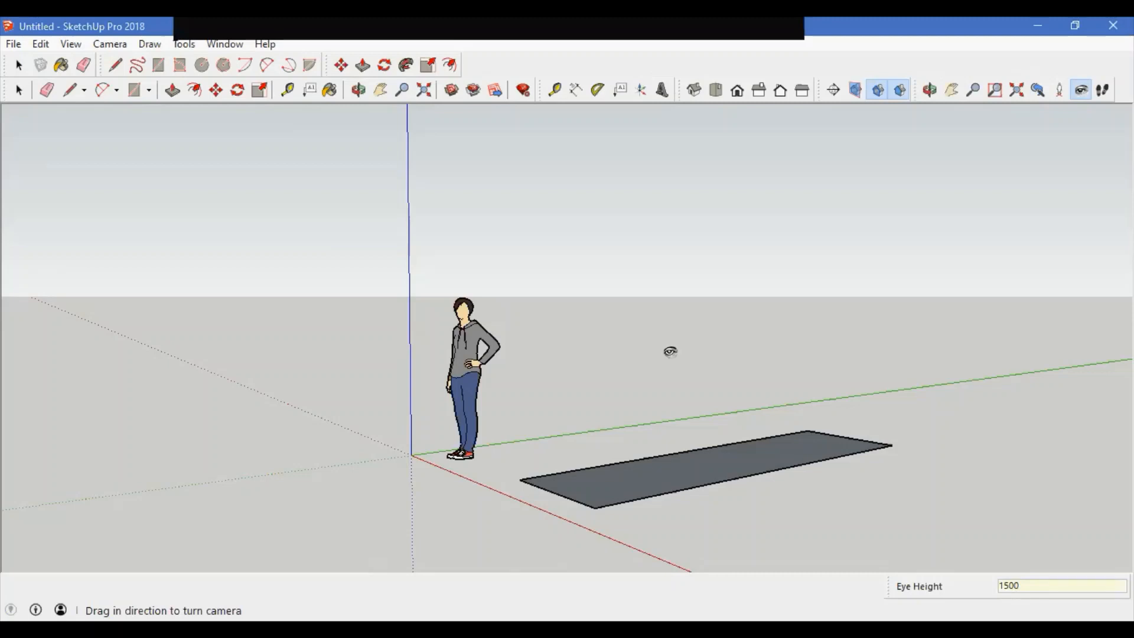
key("Return")
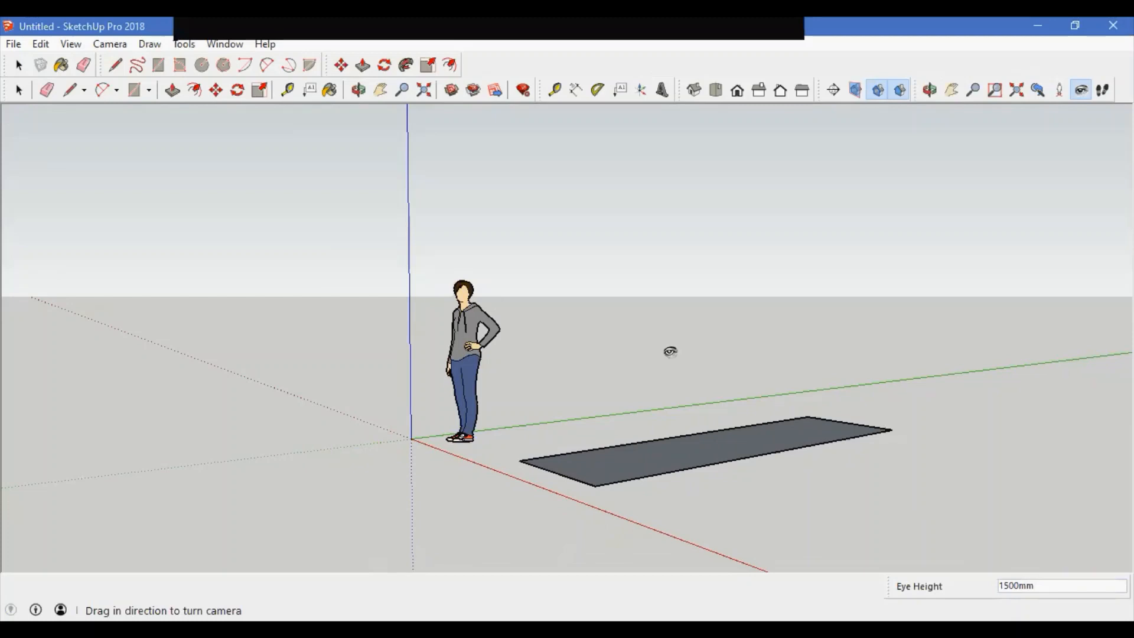
Step: Set the Look Around eye height to 2500 mm, then lower it to 100 mm and turn the camera
left_click_drag(531, 422, 545, 393)
type("2500")
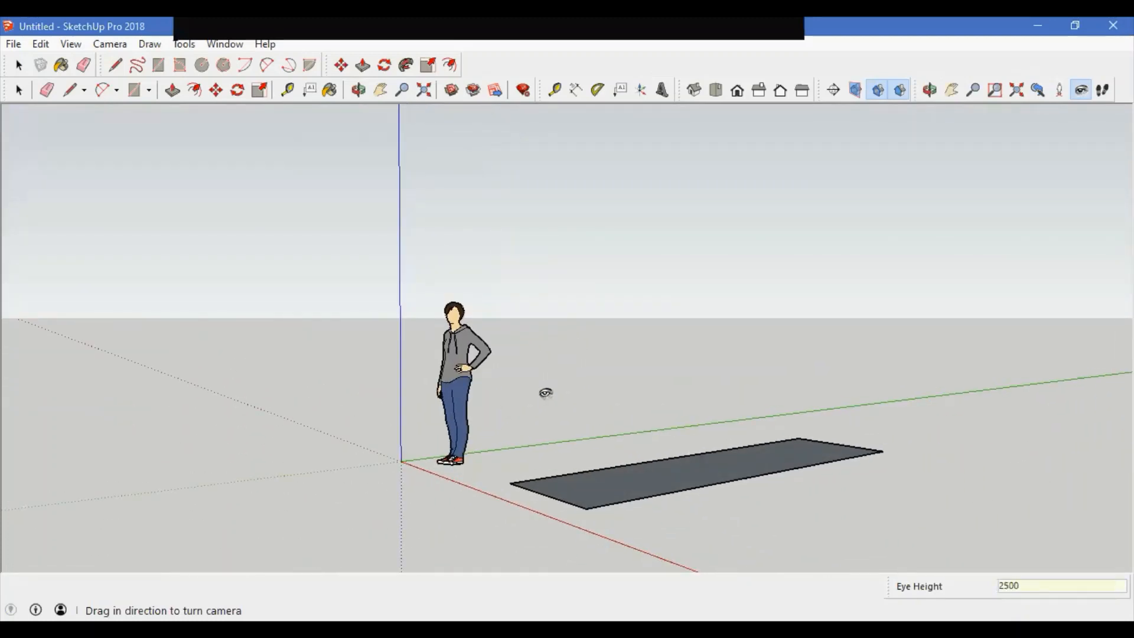
key("Return")
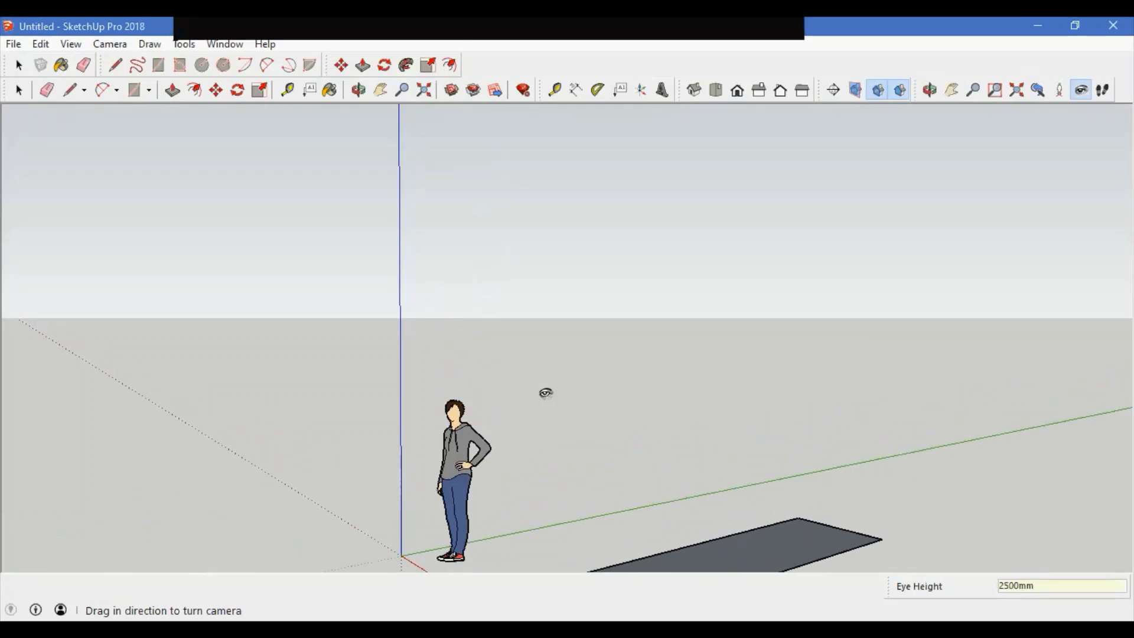
type("100")
key("Return")
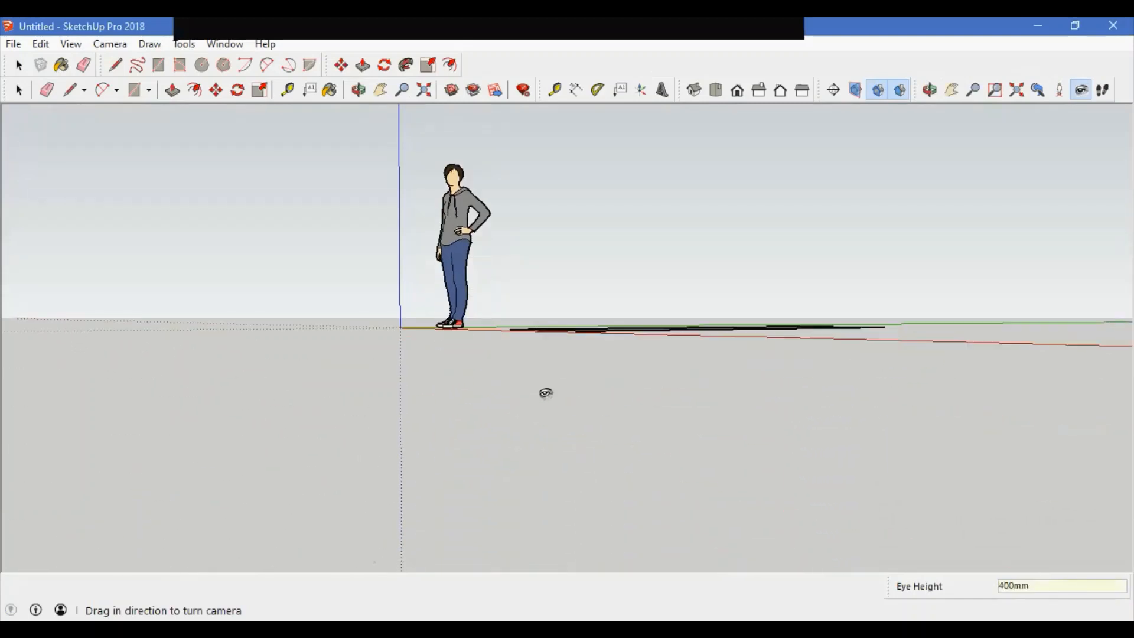
left_click_drag(550, 325, 524, 302)
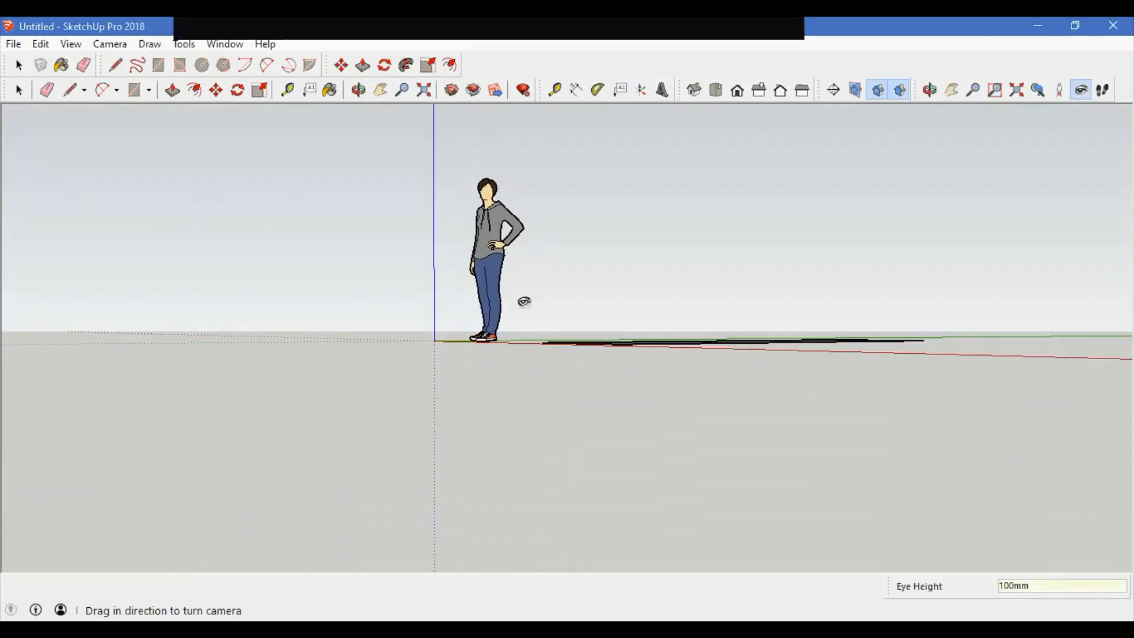
Step: Switch to the Walk tool and walk the camera forward toward the figure
left_click(108, 45)
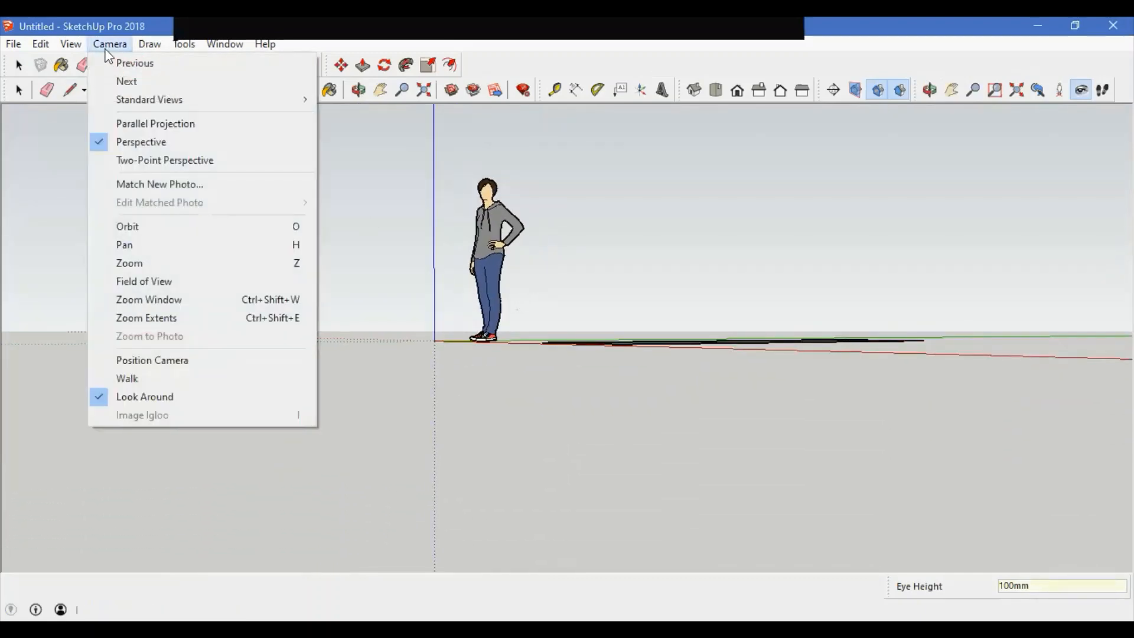
left_click(144, 378)
middle_click_drag(477, 332, 496, 438)
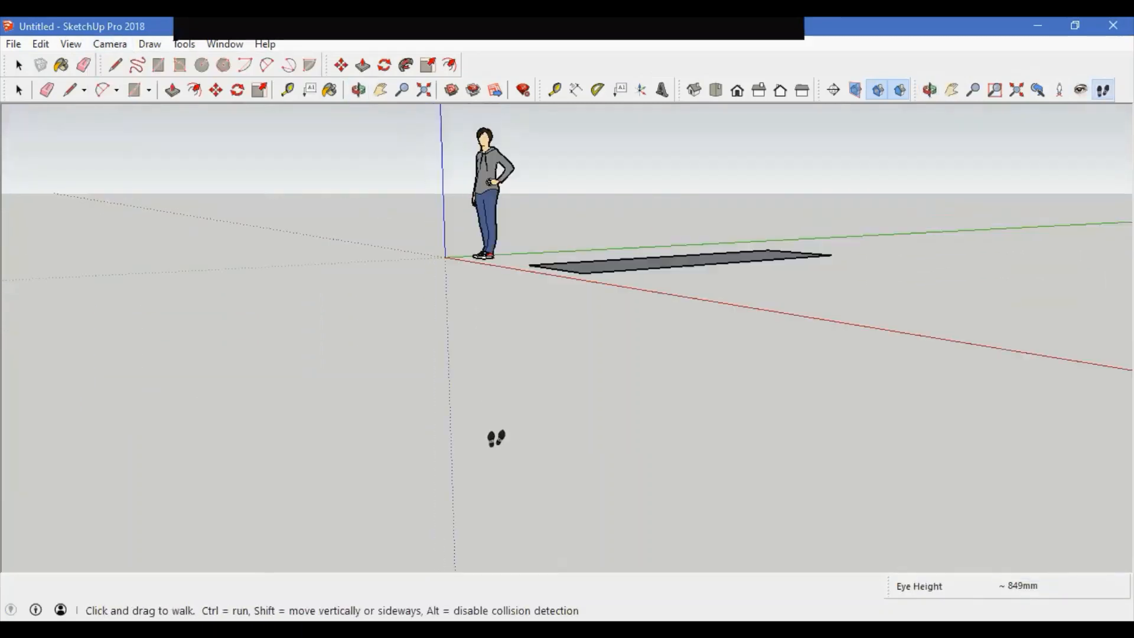
scroll(496, 438, "down", 8)
scroll(496, 438, "up", 7)
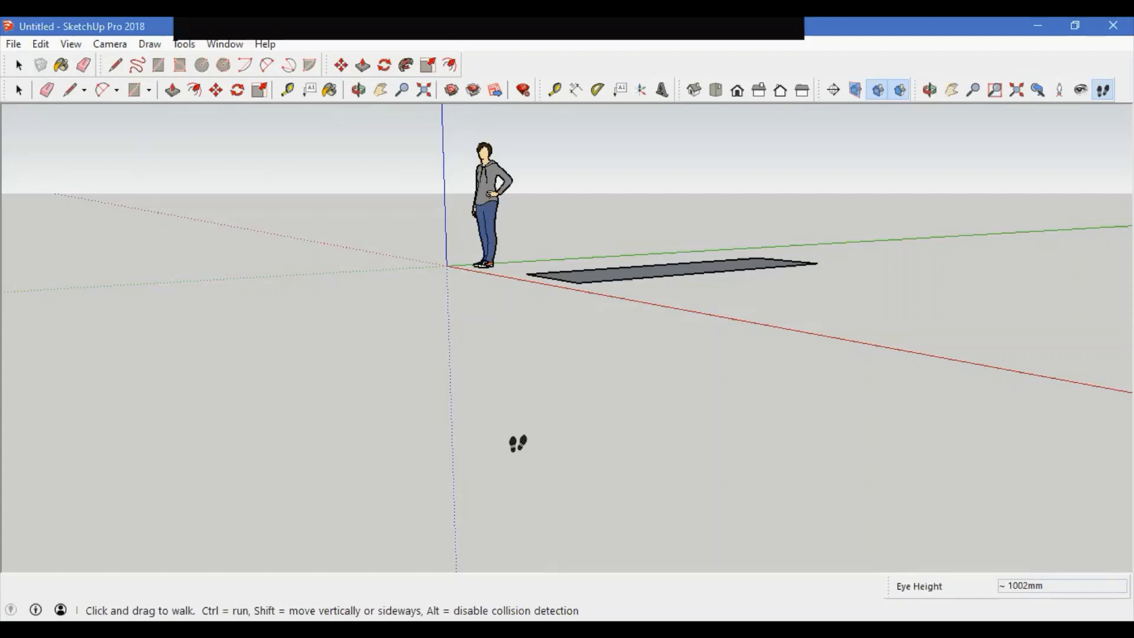
Step: Set the walking eye height to 1500 mm and walk up to the long rectangle
type("1500")
key("Return")
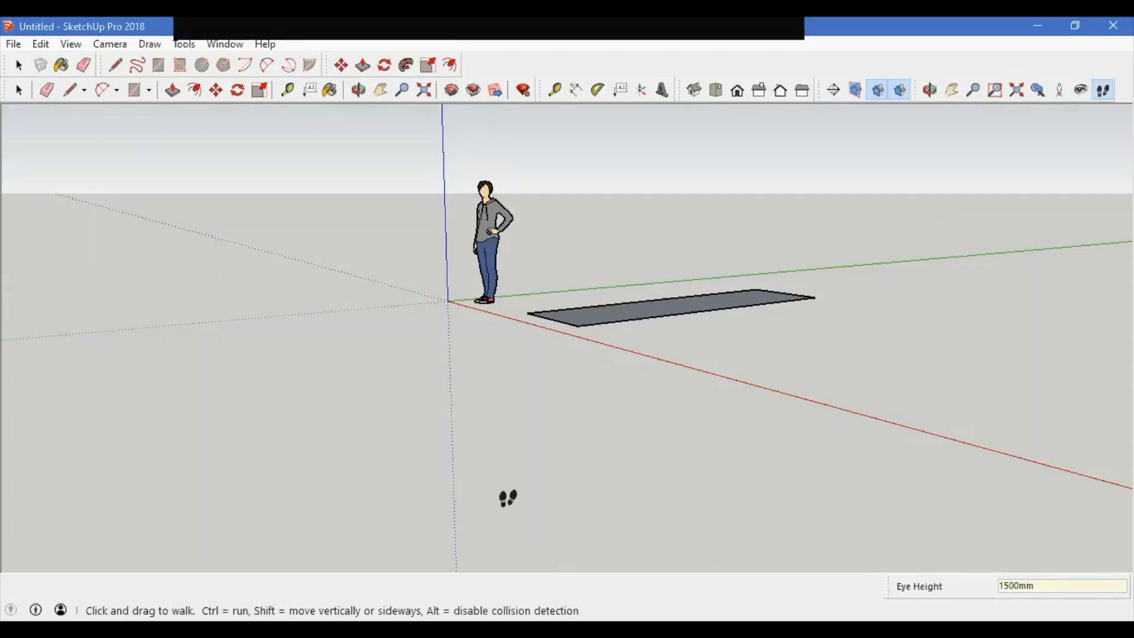
left_click_drag(509, 512, 506, 490)
left_click_drag(506, 459, 75, 337)
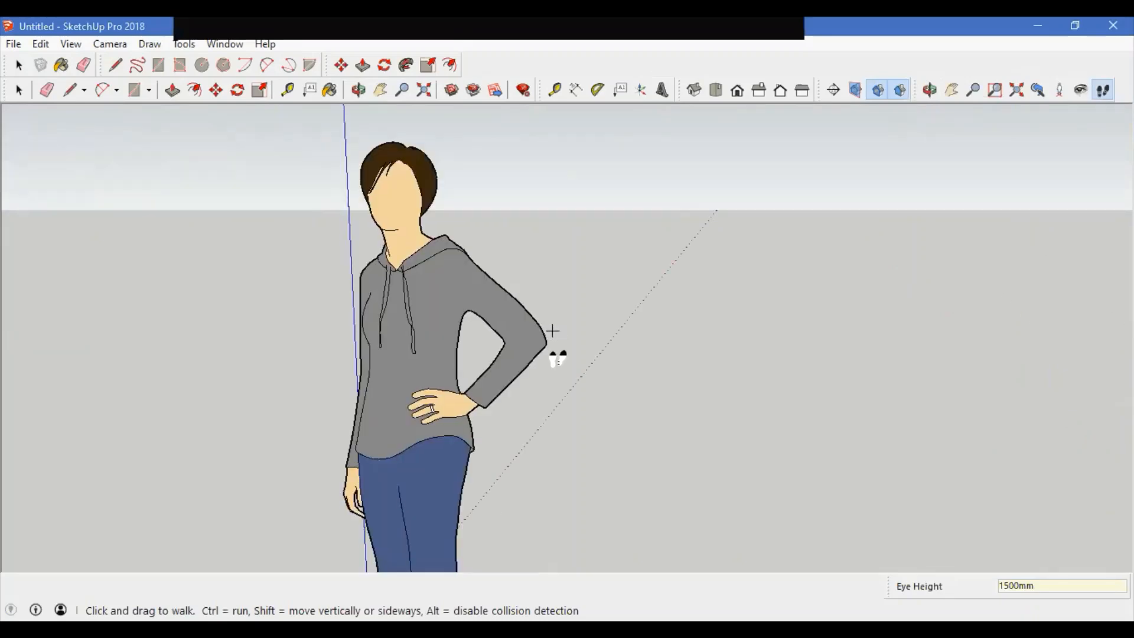
left_click_drag(558, 357, 357, 536)
left_click_drag(431, 486, 544, 405)
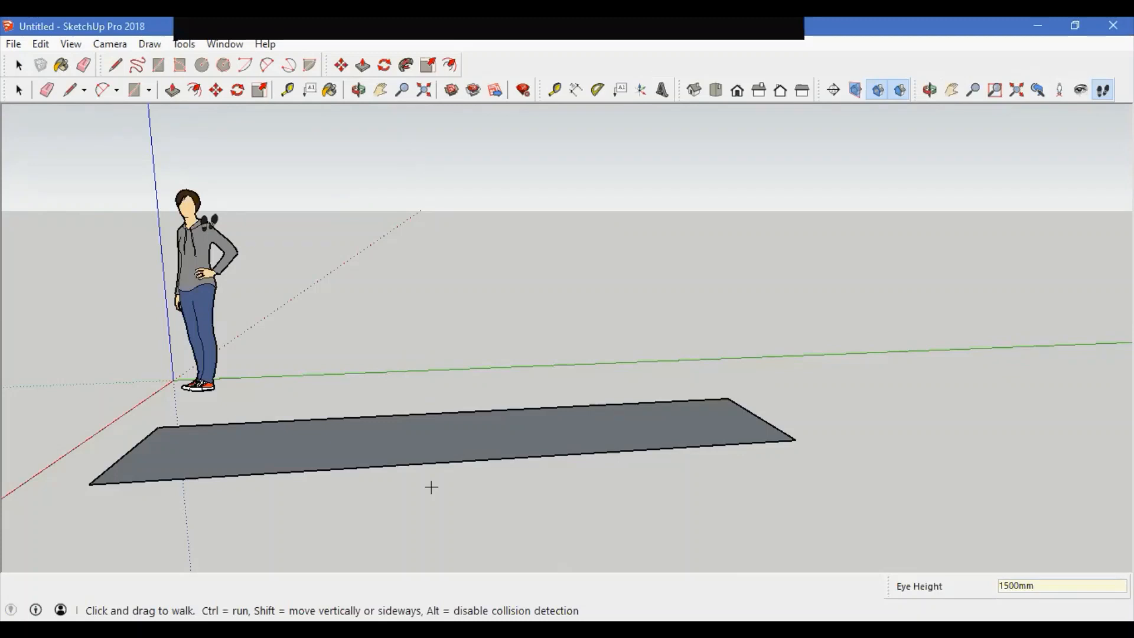
Step: Review the Camera menu and the Draw menu's Lines, Arcs and Shapes submenus
left_click(109, 44)
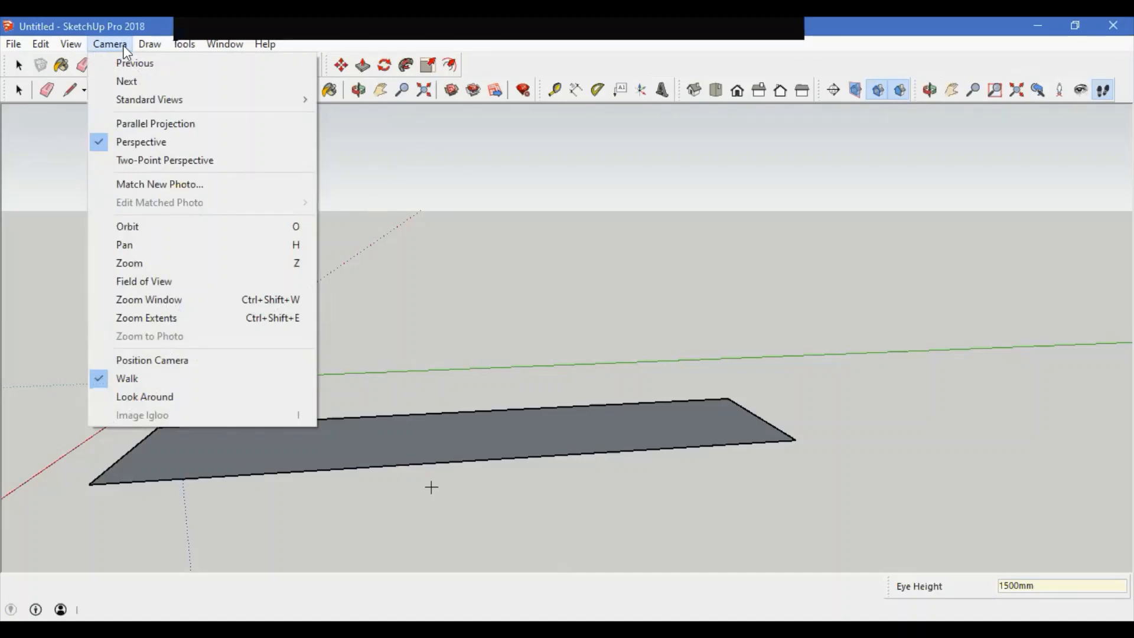
mouse_move(142, 52)
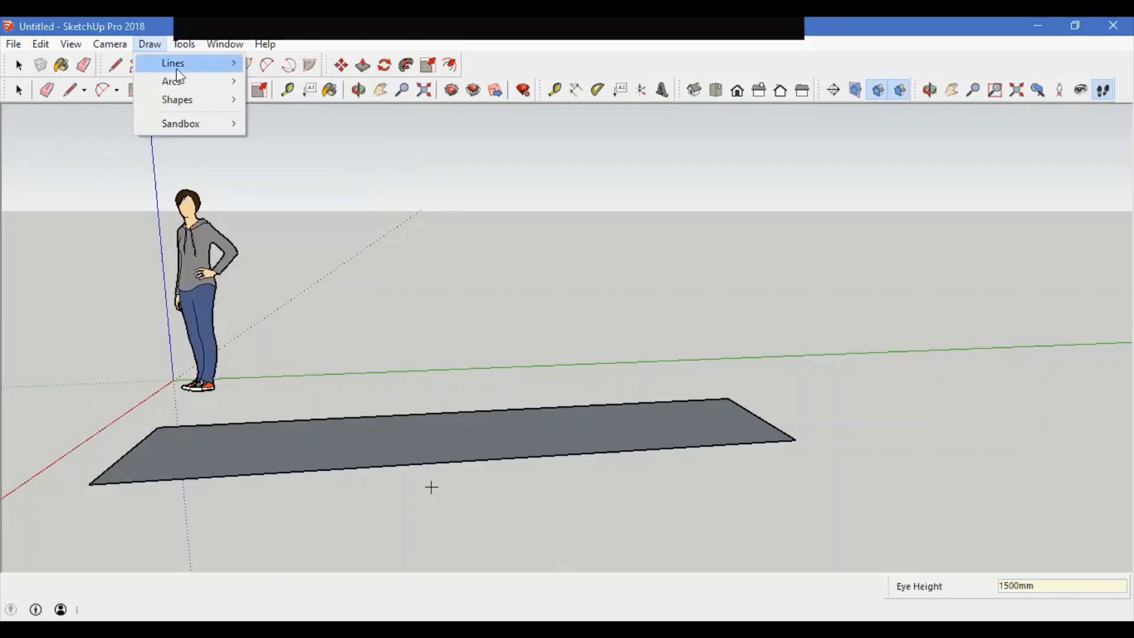
mouse_move(177, 67)
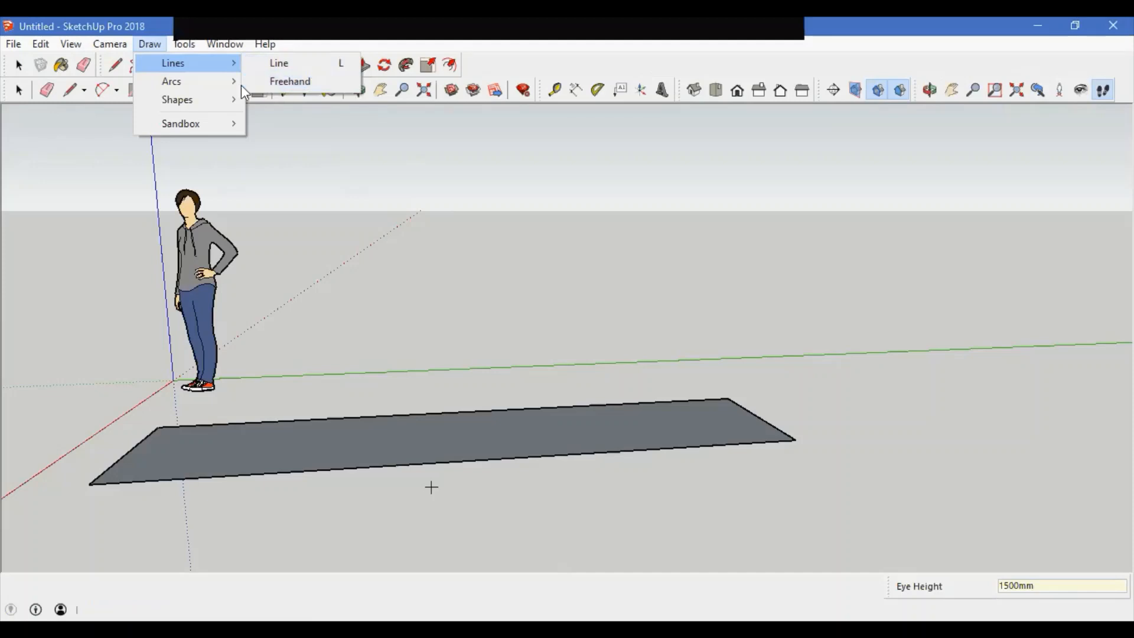
mouse_move(233, 87)
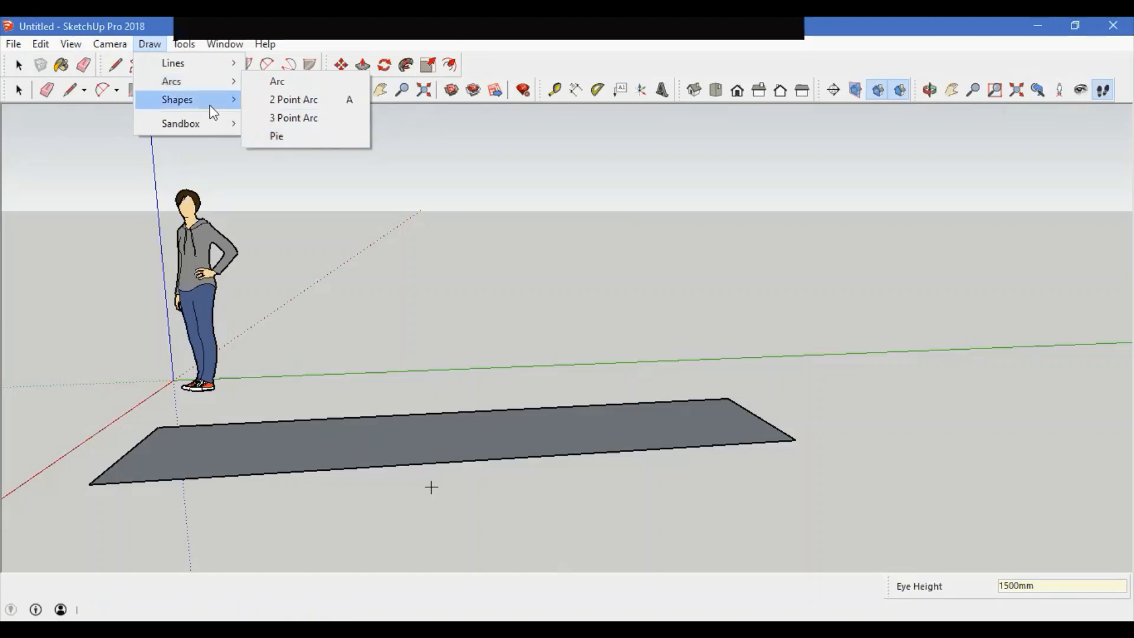
mouse_move(213, 111)
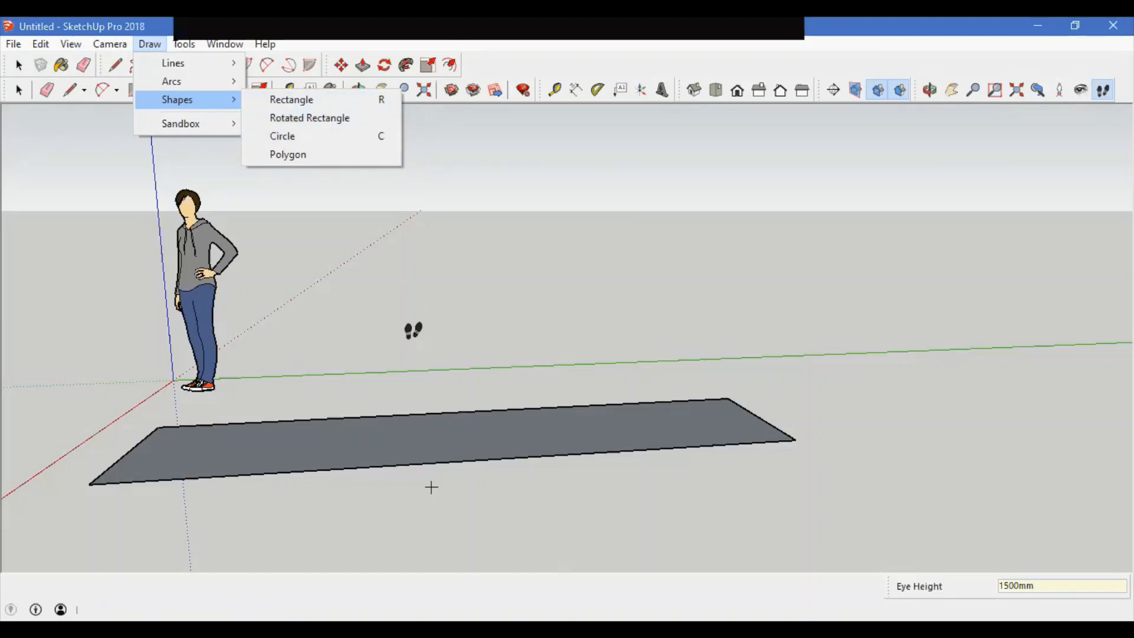
Step: Pick the Rectangle tool and draw a small rectangle on the ground in front of the long rectangle
middle_click_drag(431, 486, 425, 502)
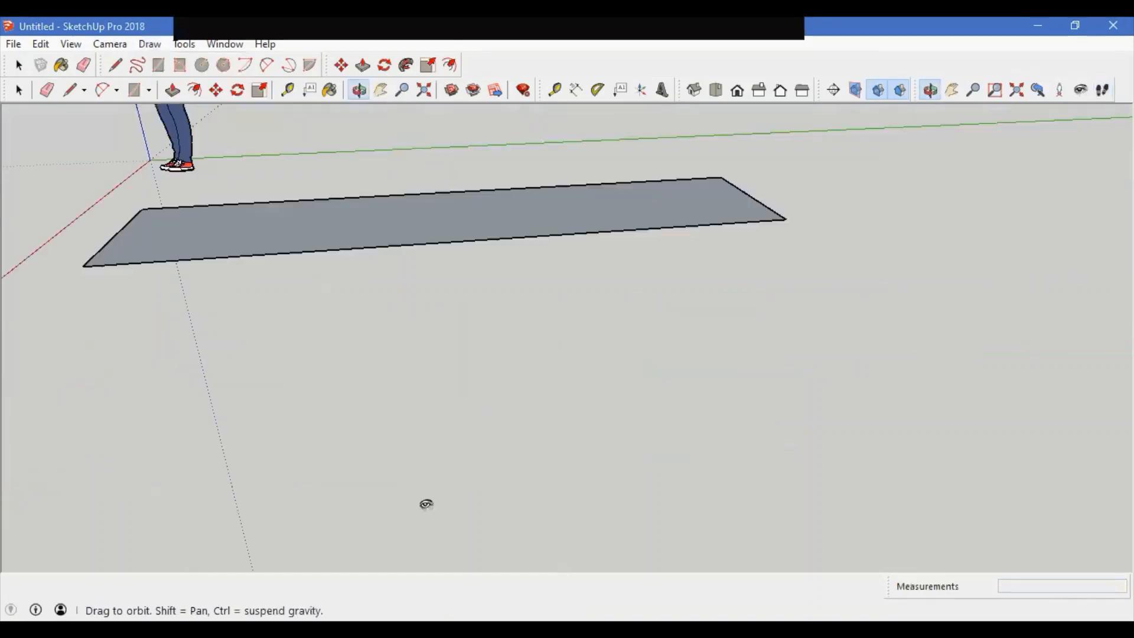
left_click(150, 99)
left_click(158, 113)
left_click(348, 342)
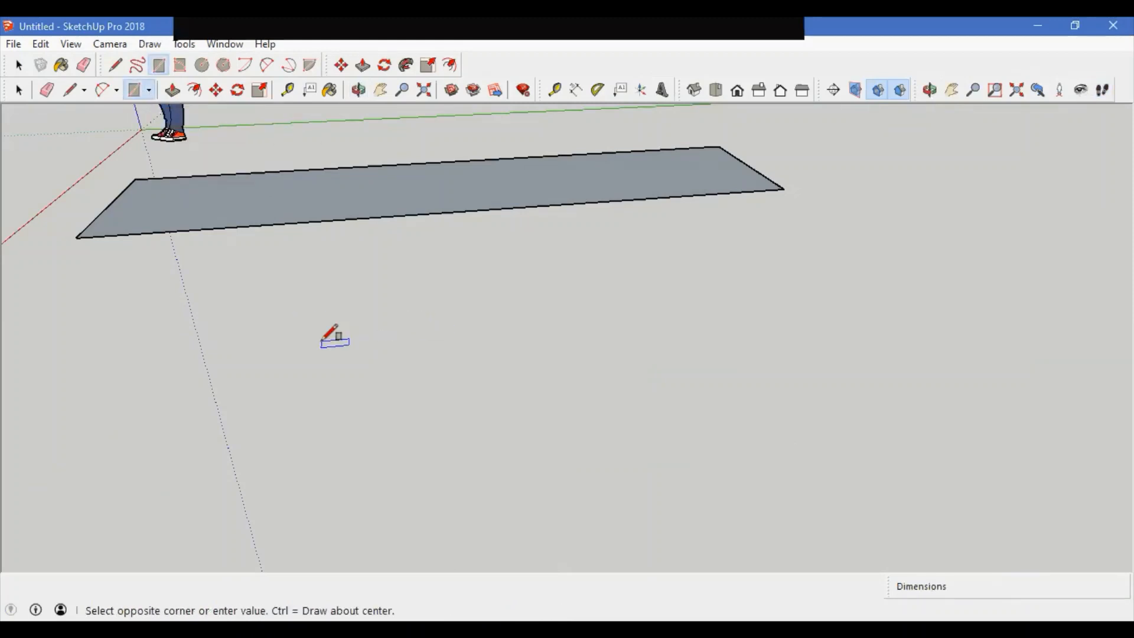
left_click(534, 251)
Step: Draw a large rectangle about 2777 × 6568 mm on the ground covering the earlier rectangles
middle_click_drag(533, 250, 510, 314)
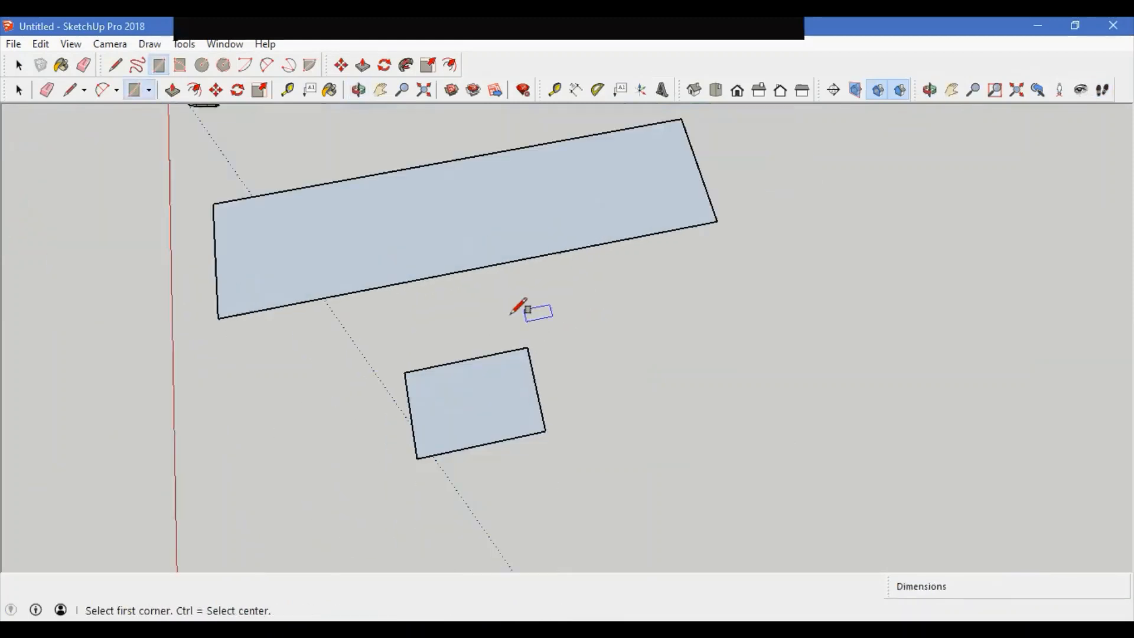
scroll(512, 313, "down", 5)
left_click(357, 371)
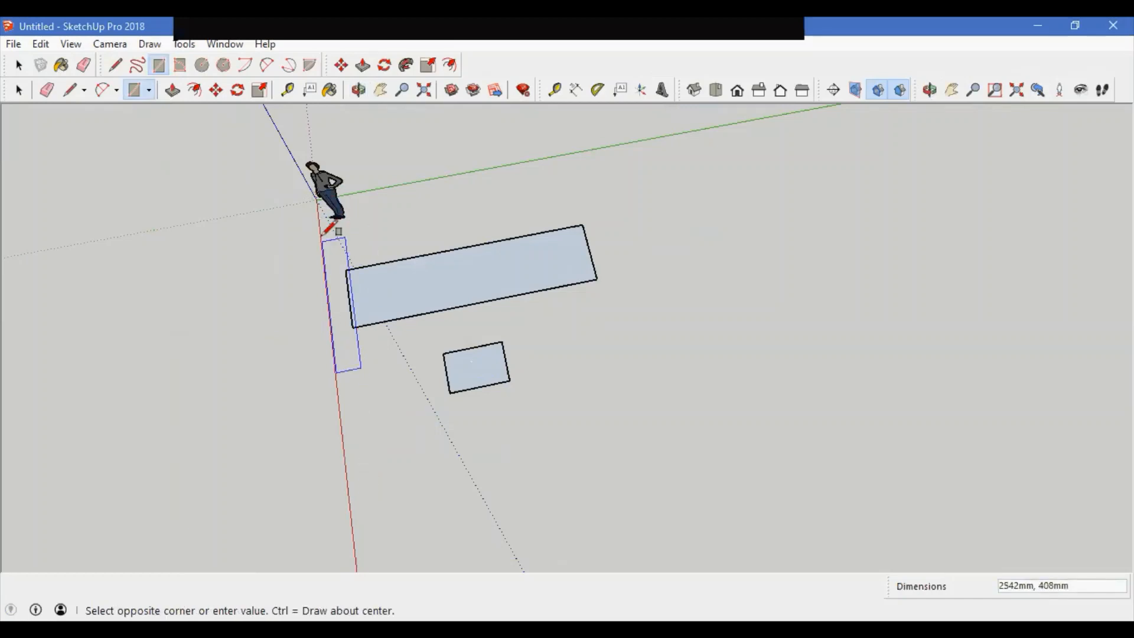
left_click(694, 161)
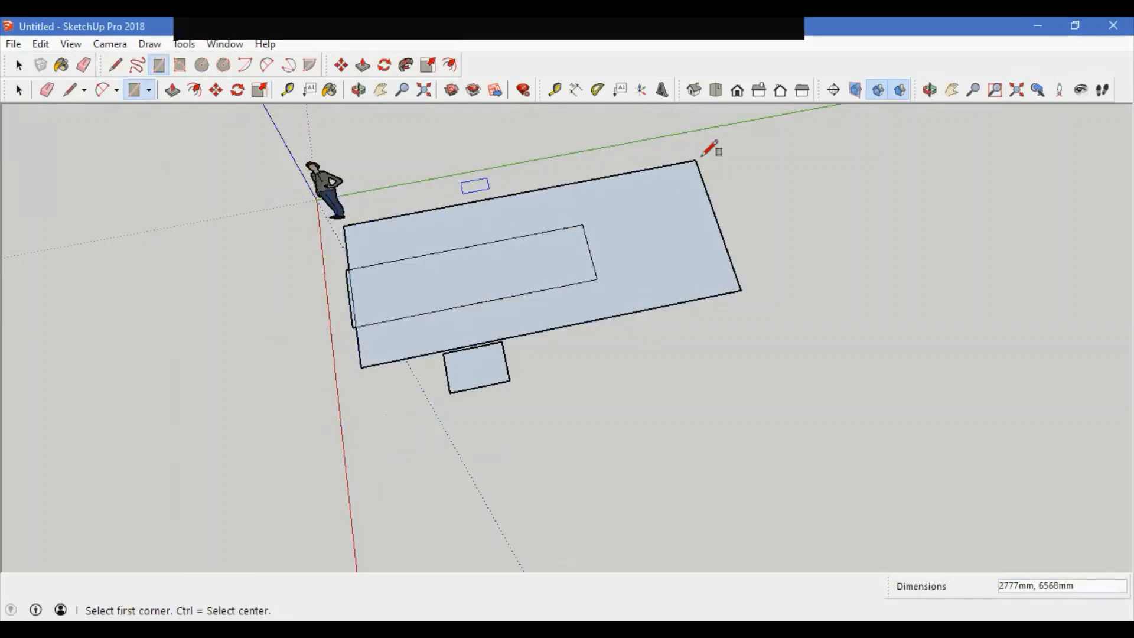
Step: Switch to the front view and draw a vertical rectangle standing upright beside the figure
scroll(473, 396, "down", 1)
middle_click_drag(427, 430, 737, 152)
middle_click_drag(640, 320, 615, 325)
left_click(443, 122)
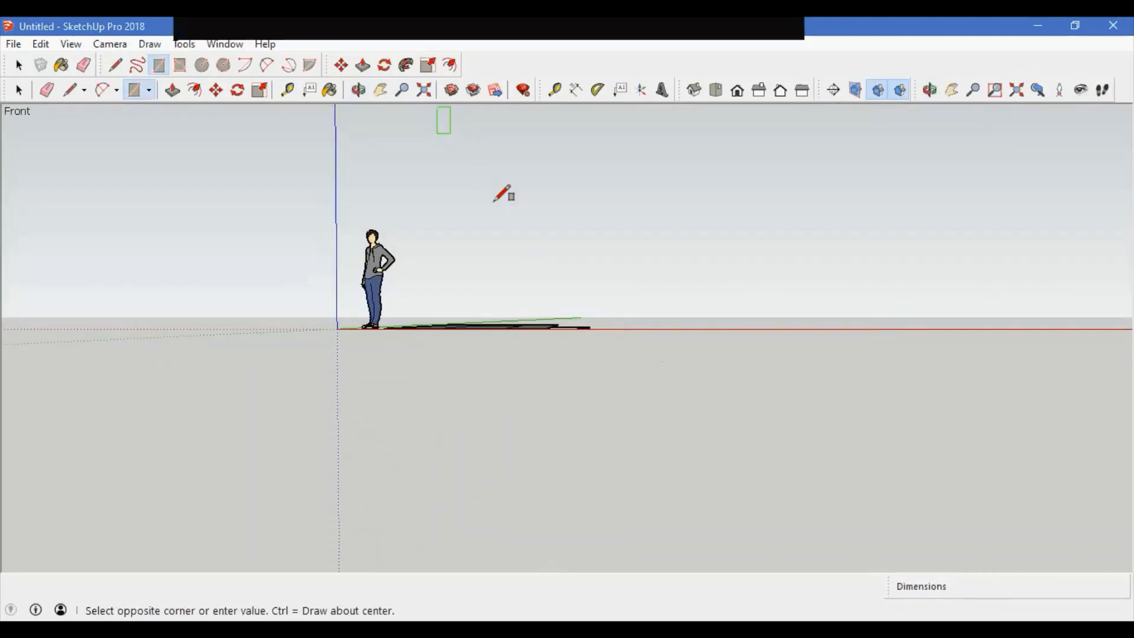
left_click(771, 293)
Step: Use the Rotated Rectangle tool to draw a rectangle on the ground along the red axis
middle_click_drag(524, 221, 285, 253)
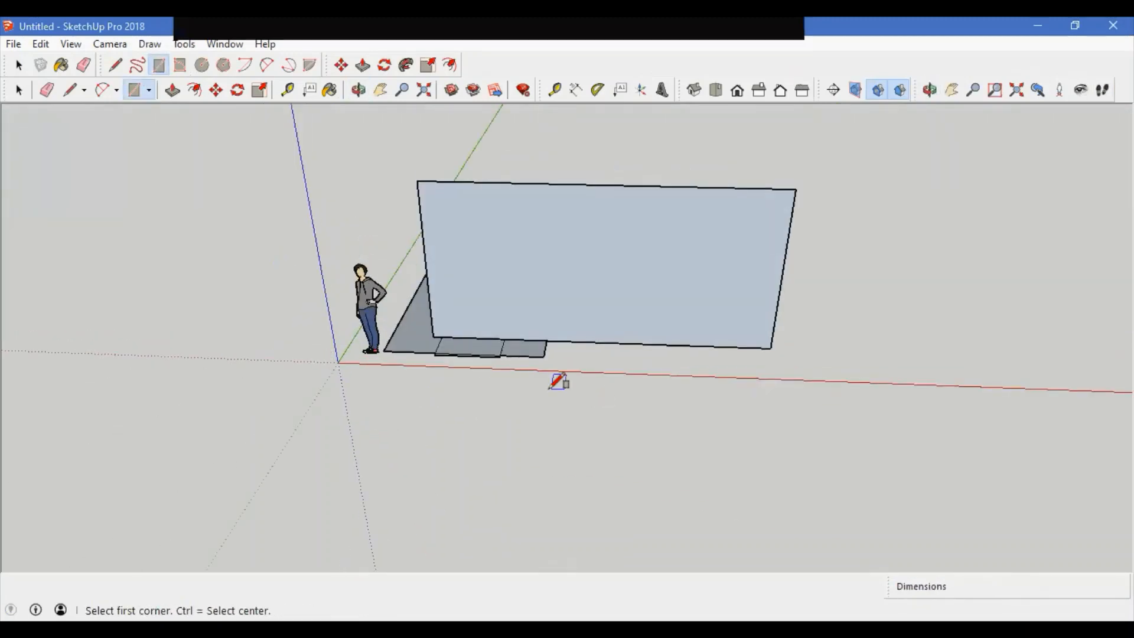
middle_click_drag(558, 381, 220, 377)
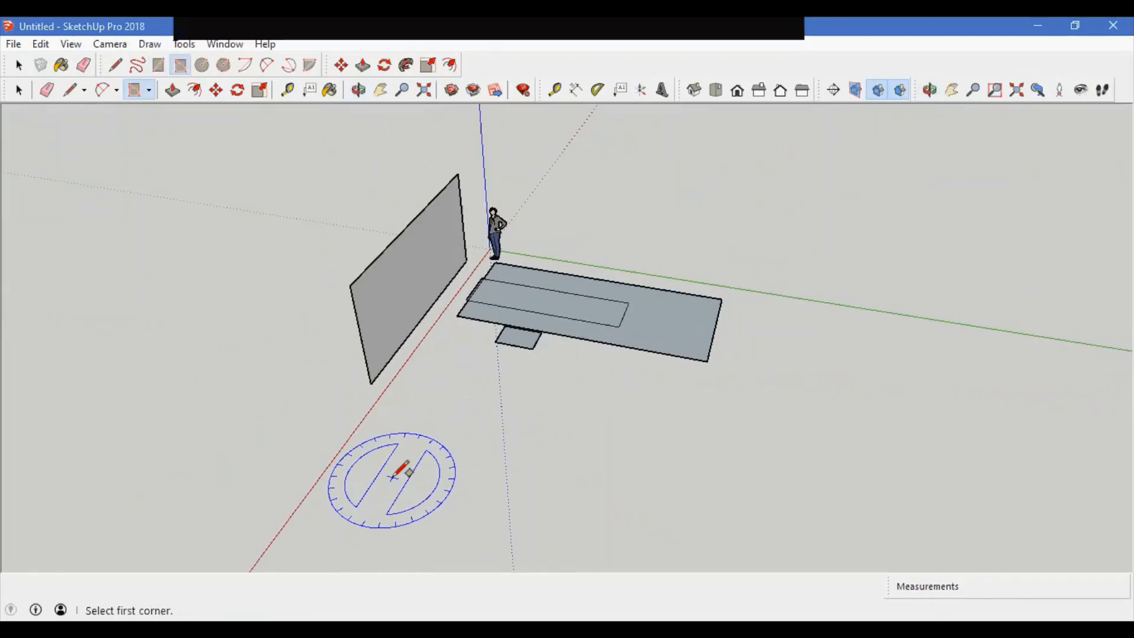
left_click(390, 481)
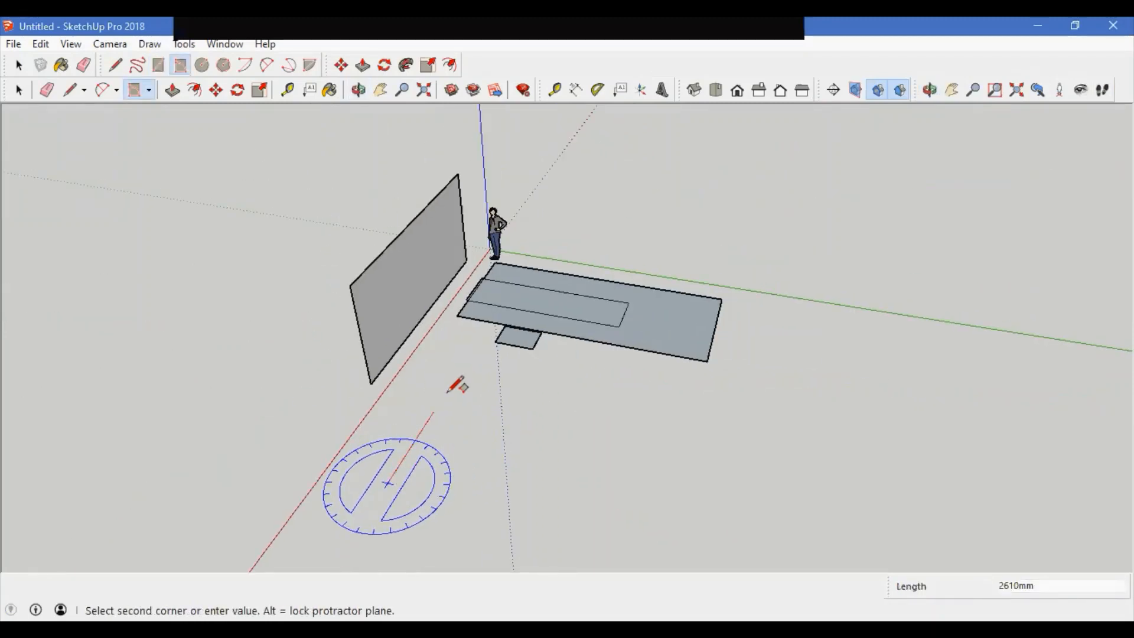
left_click(468, 357)
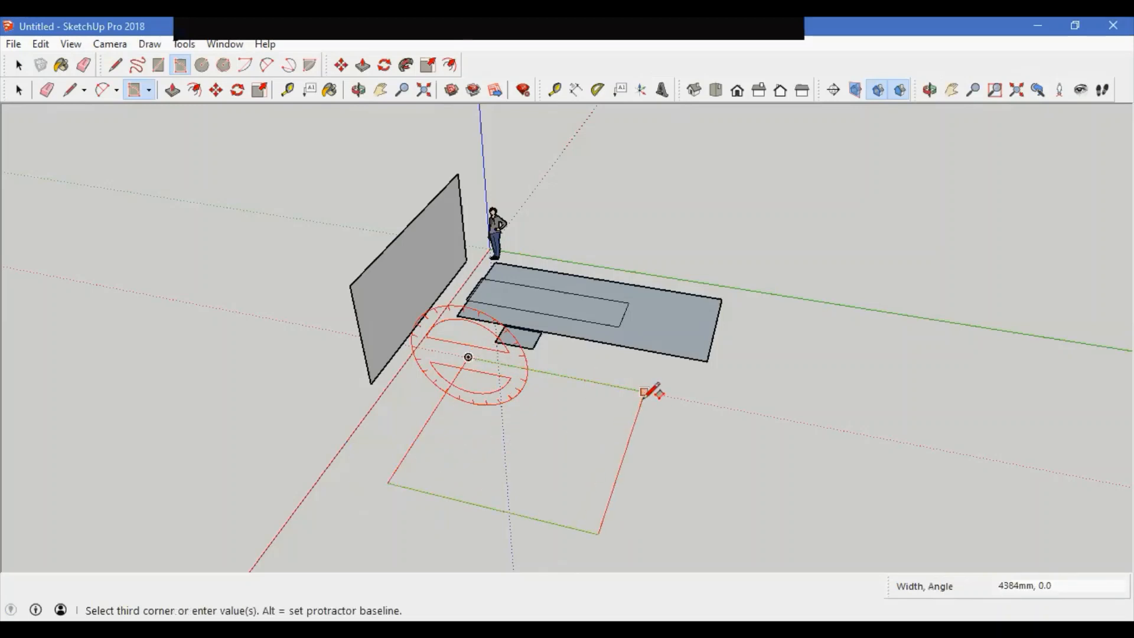
left_click(645, 392)
Step: Draw a tilted rotated rectangle raised above the ground beside the other shapes
left_click(673, 474)
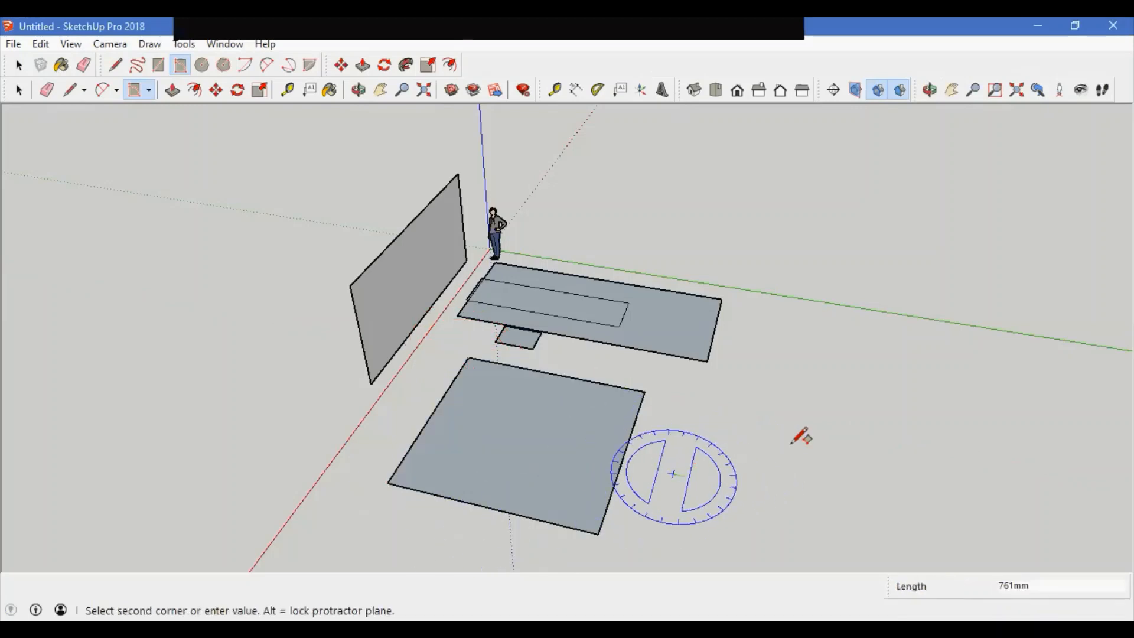
left_click(997, 385)
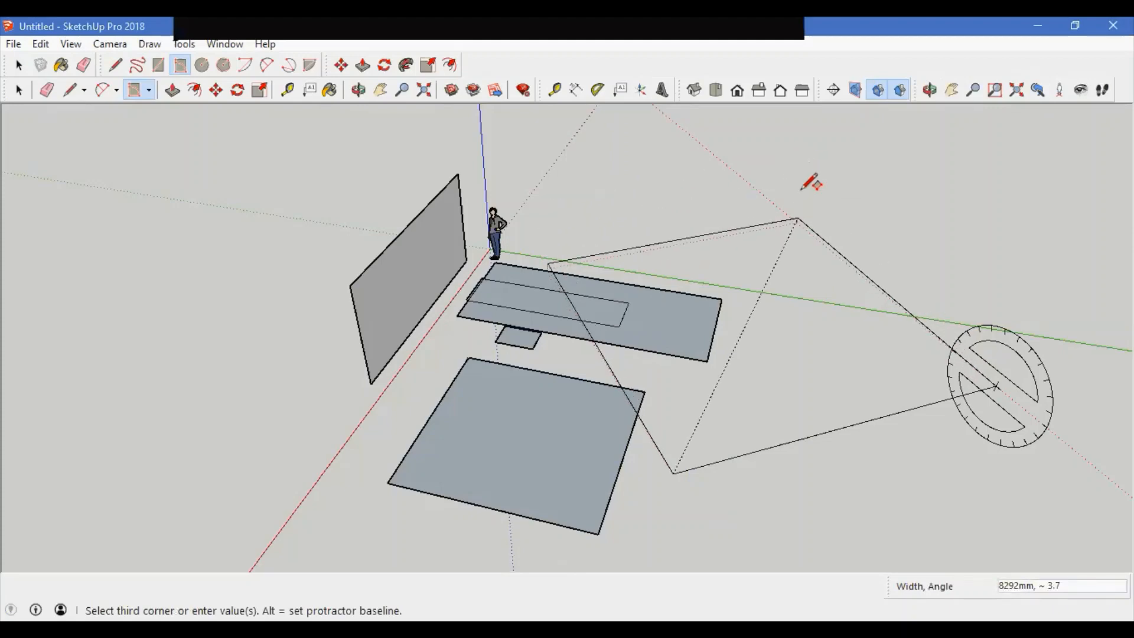
left_click(848, 140)
Step: Draw a rotated square about 5337 mm per side on the ground to the right
middle_click_drag(529, 484, 472, 466)
left_click(663, 398)
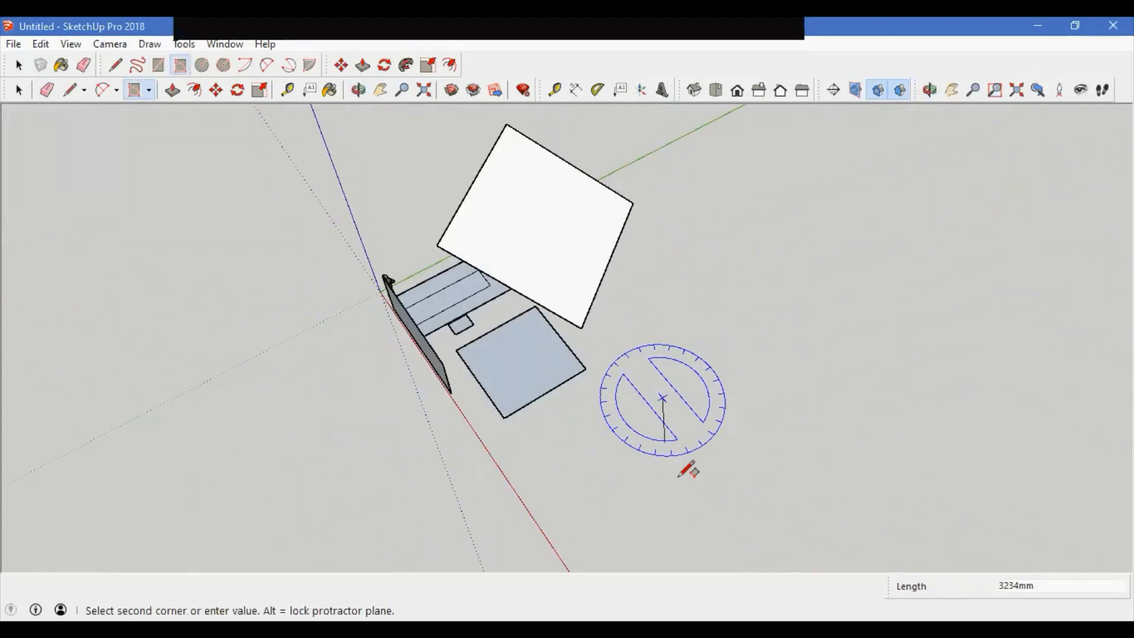
left_click(743, 491)
left_click(834, 425)
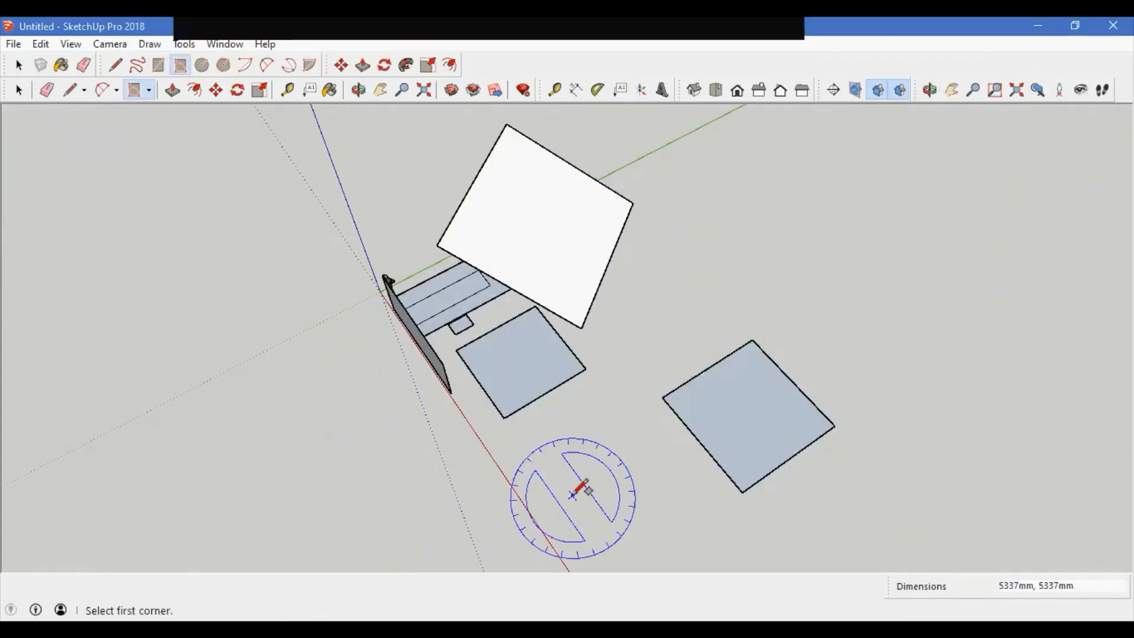
Step: Draw another rotated rectangle about 4394 × 2924 mm near the red axis
middle_click_drag(576, 490, 809, 271)
middle_click_drag(587, 418, 472, 466)
left_click(440, 487)
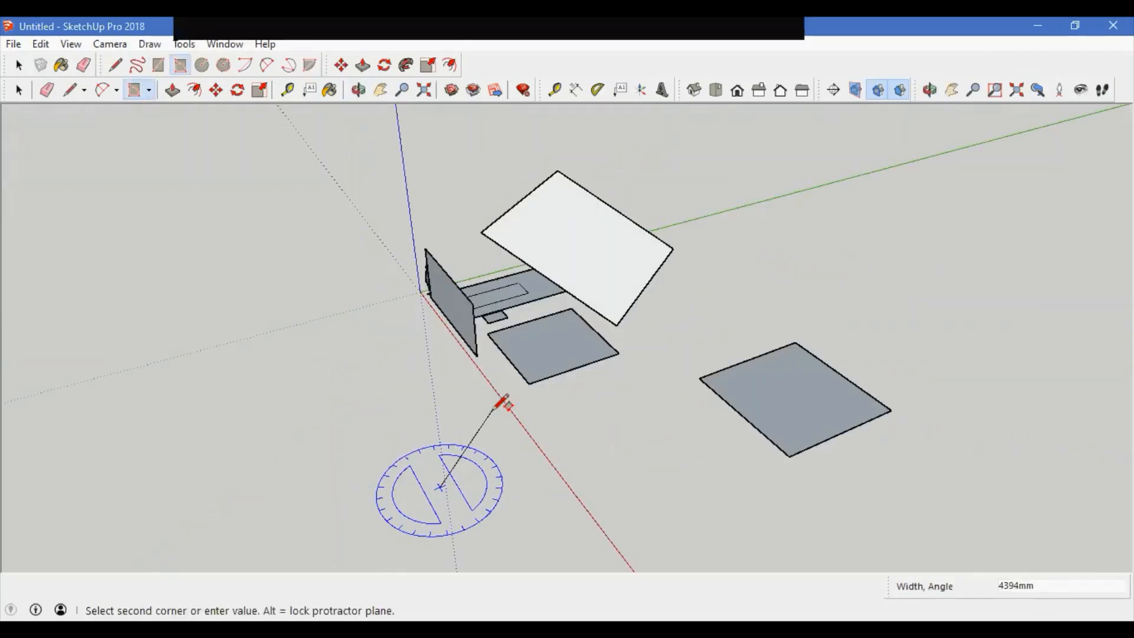
left_click(493, 409)
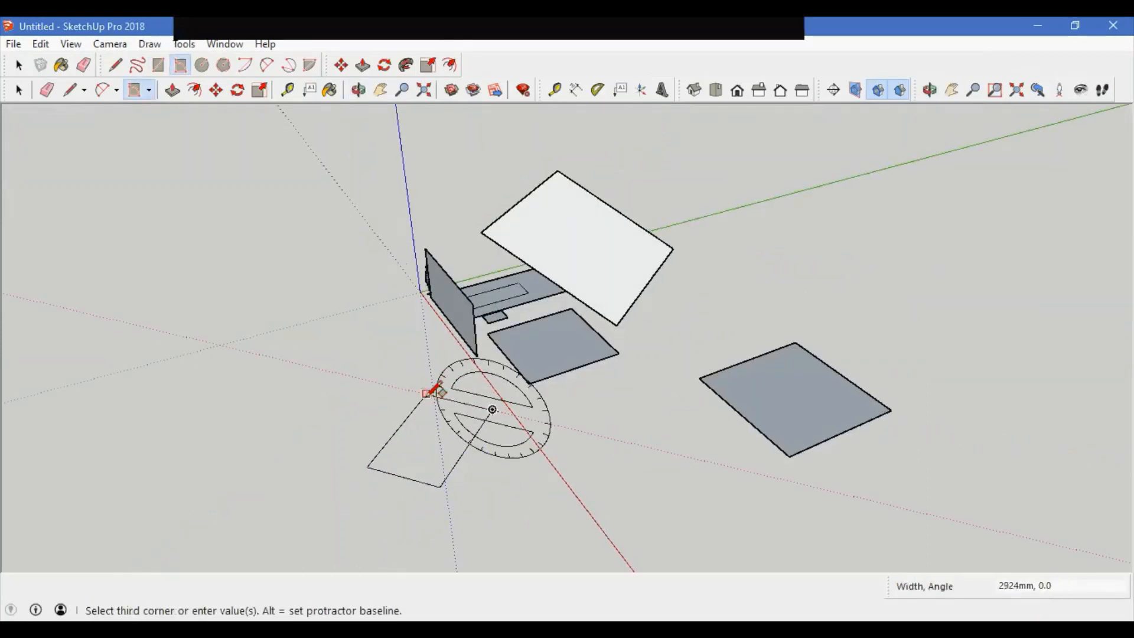
left_click(431, 391)
middle_click_drag(431, 391, 827, 466)
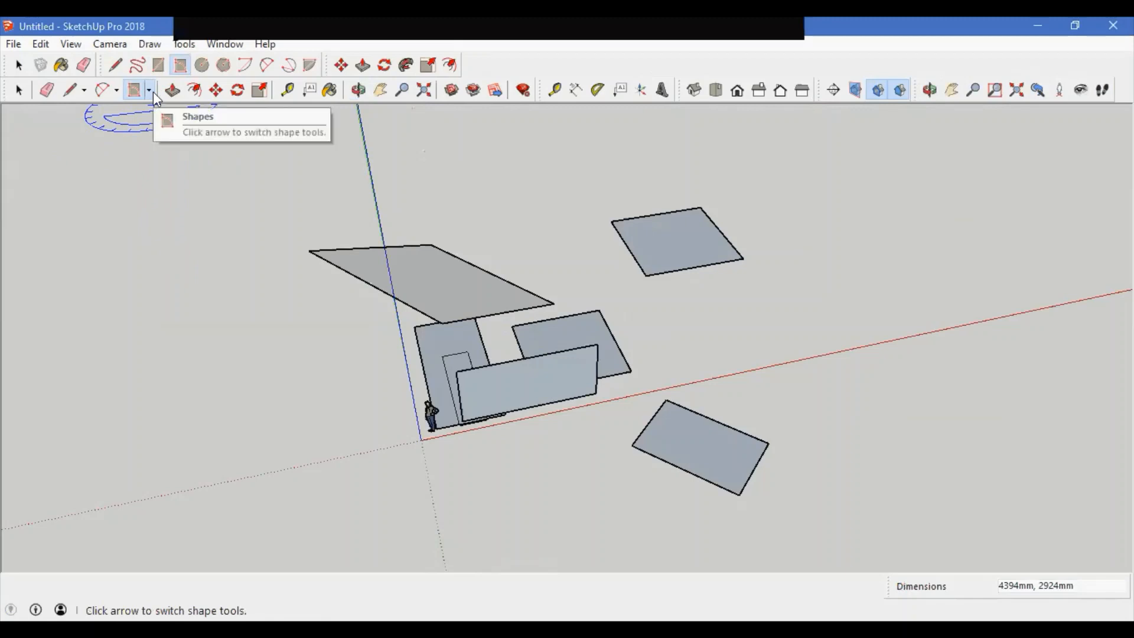
Step: Choose the Polygon tool and draw a large 50-sided polygon around all the shapes
left_click(150, 43)
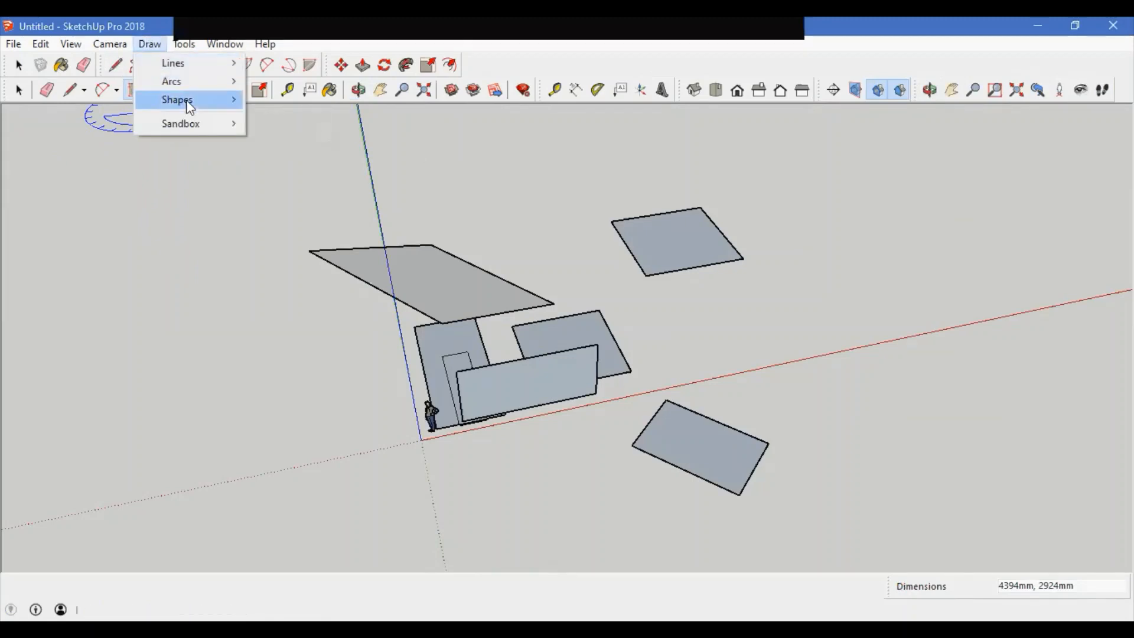
mouse_move(186, 101)
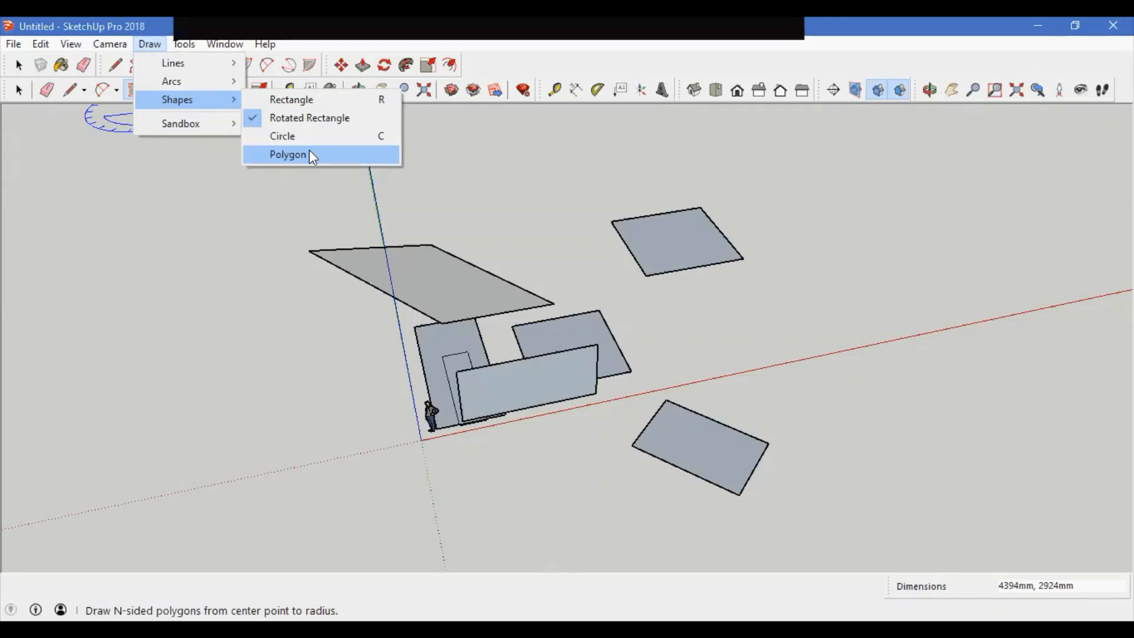
left_click(310, 154)
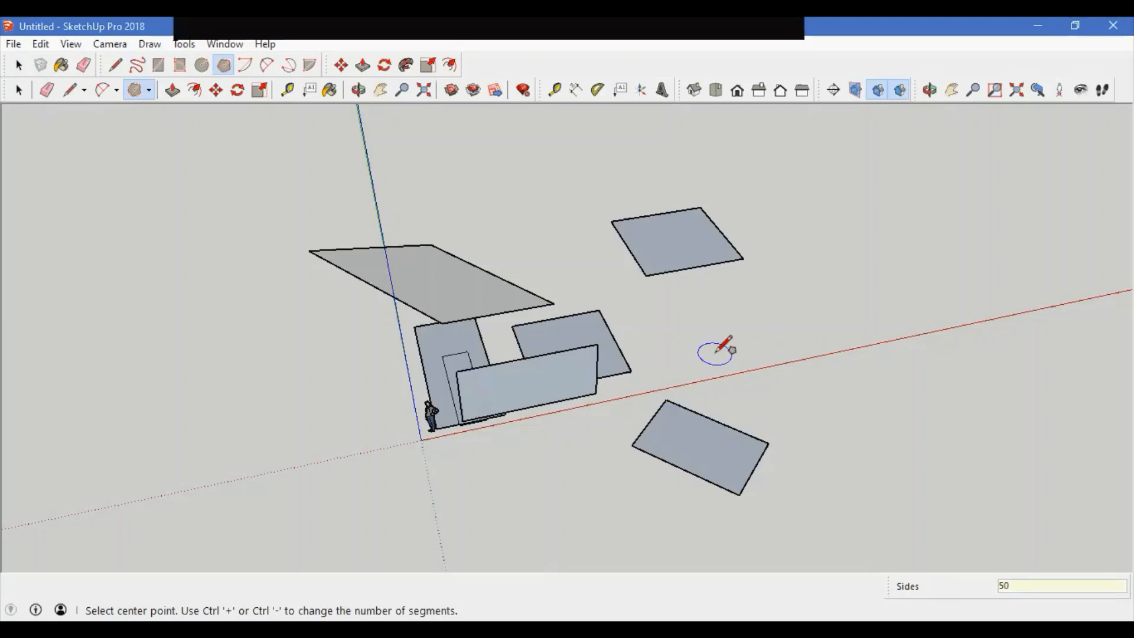
left_click(716, 354)
left_click(924, 207)
middle_click_drag(924, 207, 670, 499)
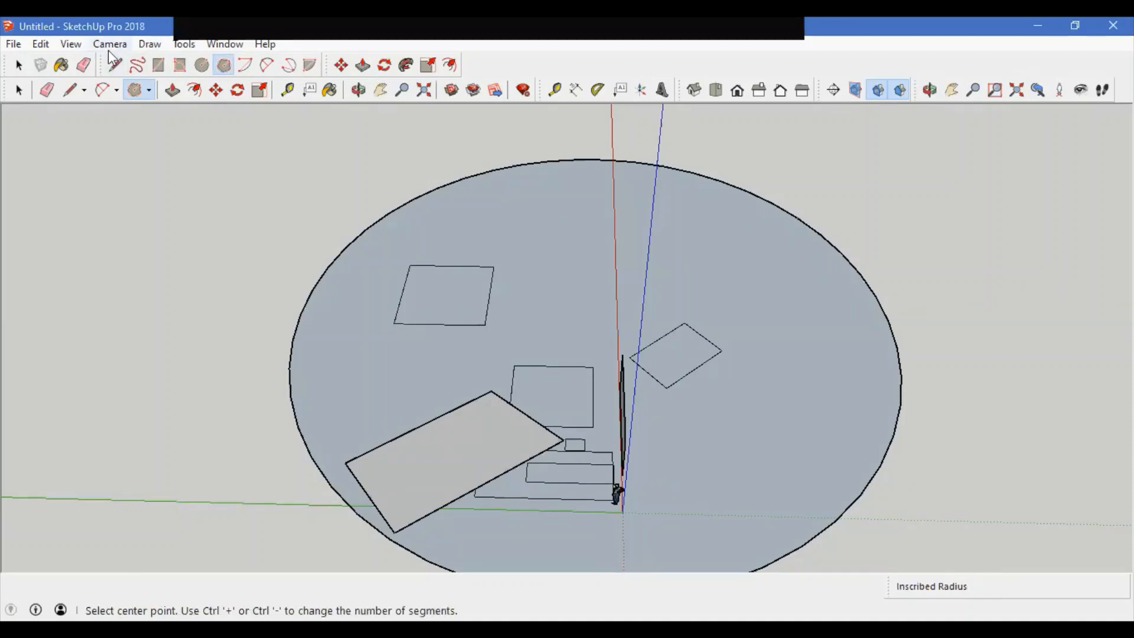
Step: Draw a five-sided polygon with a radius of about 2988 mm on the large face
left_click(201, 65)
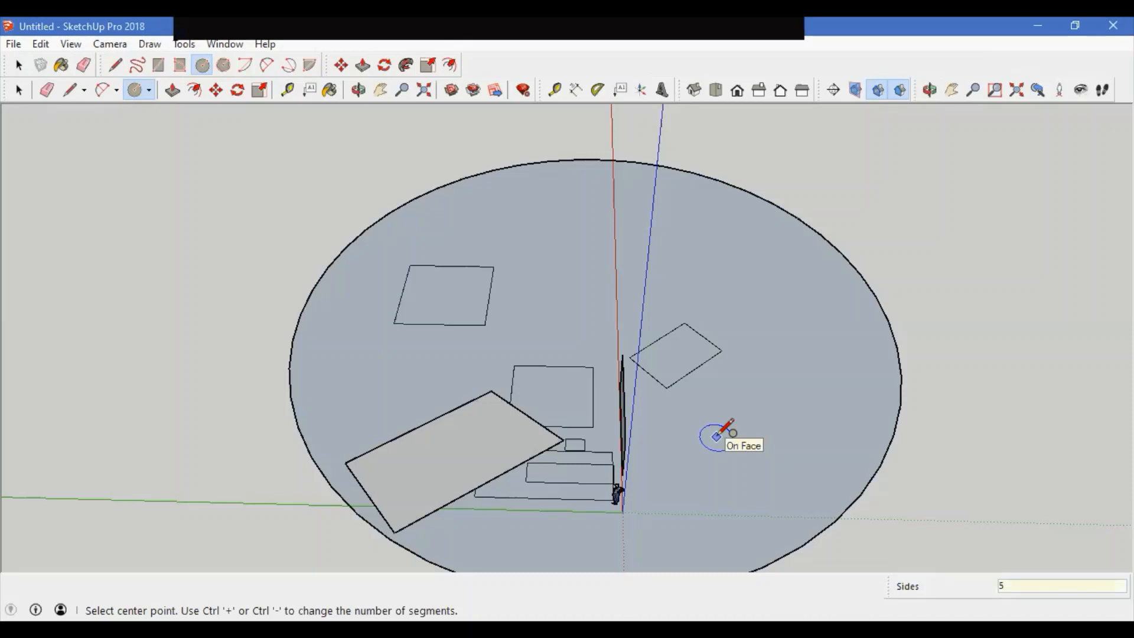
left_click(699, 434)
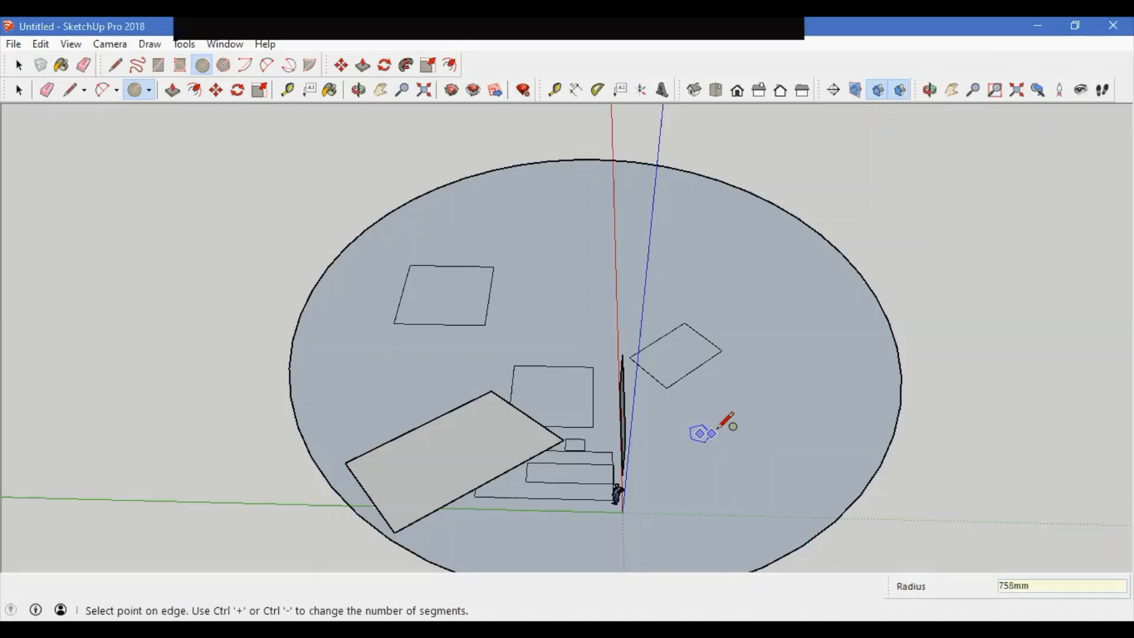
left_click(761, 426)
middle_click_drag(708, 415, 438, 405)
Step: Review the Camera menu, the Draw menu's Sandbox submenu and the Tools menu
left_click(110, 43)
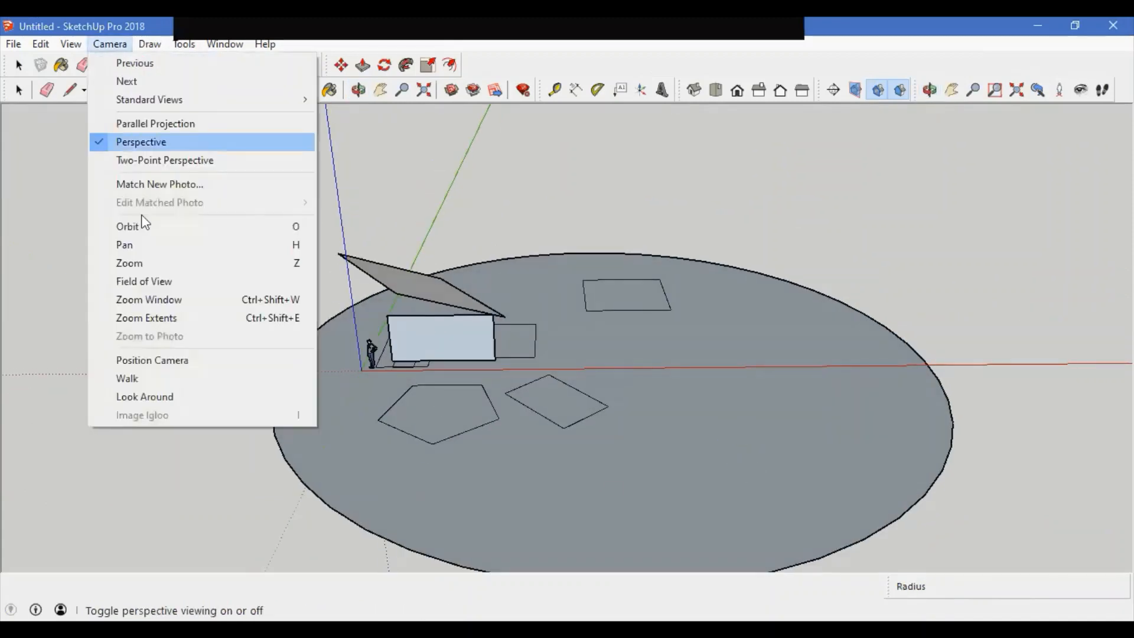
left_click(150, 44)
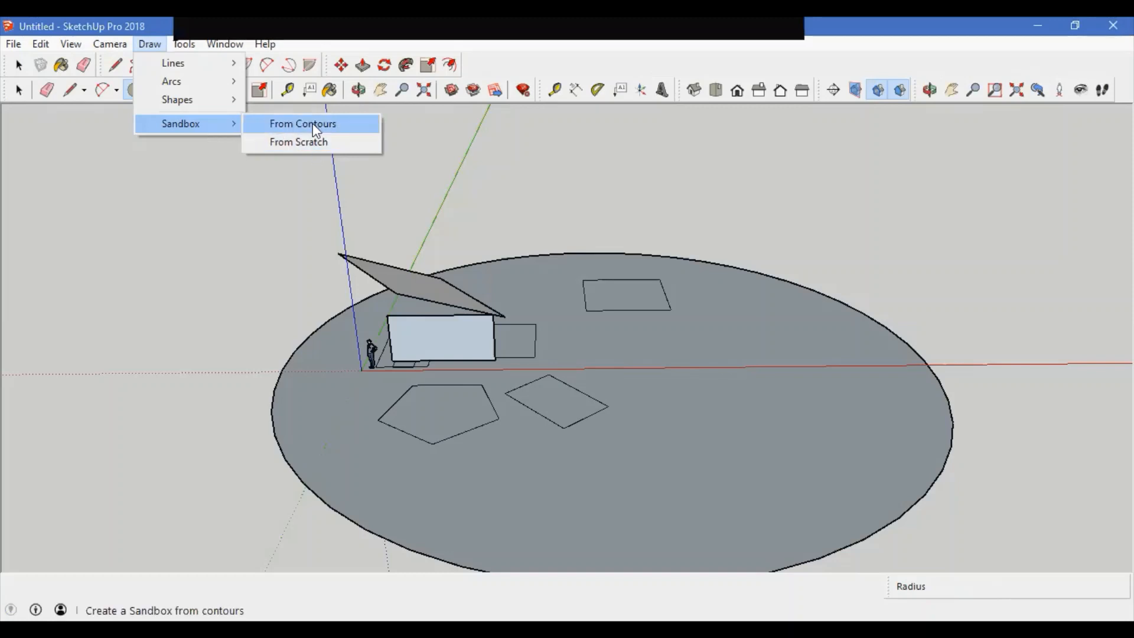
mouse_move(183, 45)
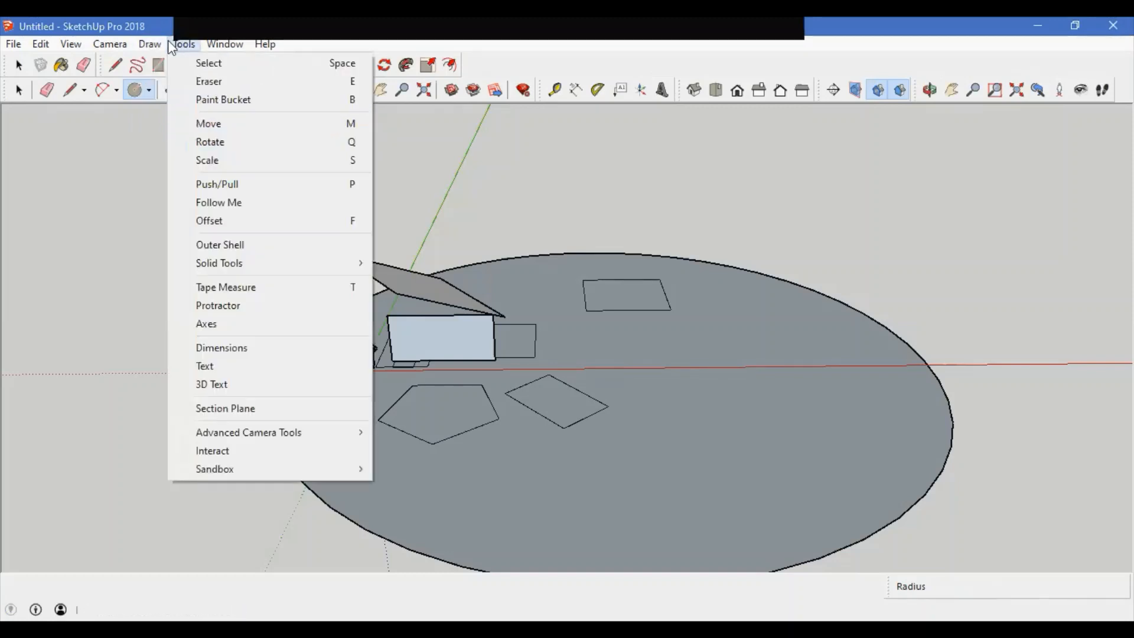
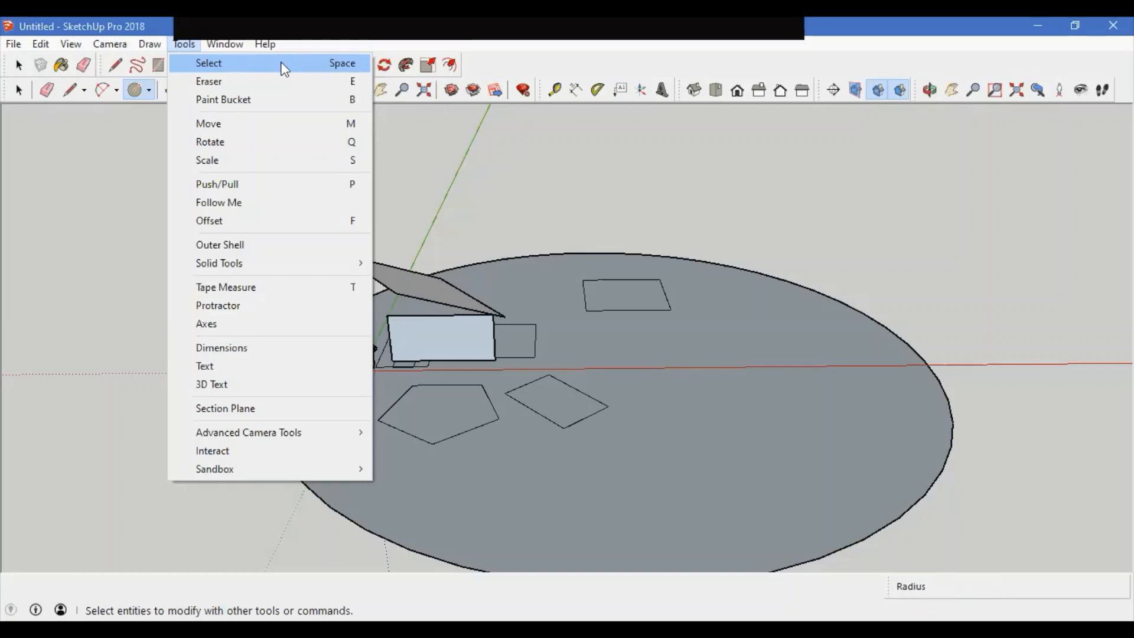
left_click(550, 224)
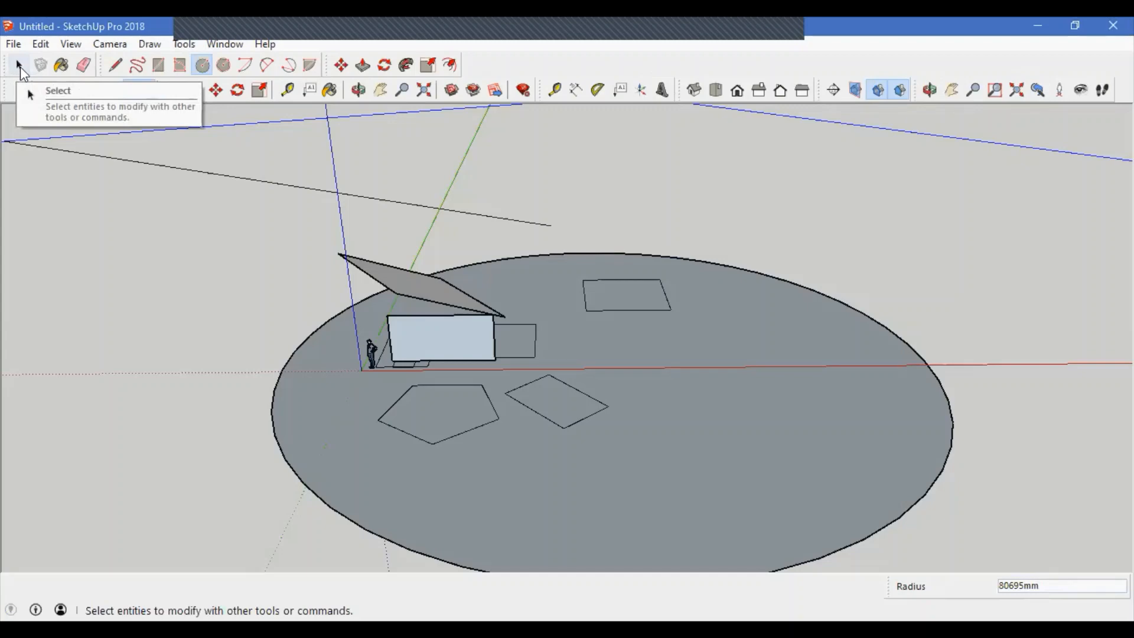
left_click(20, 66)
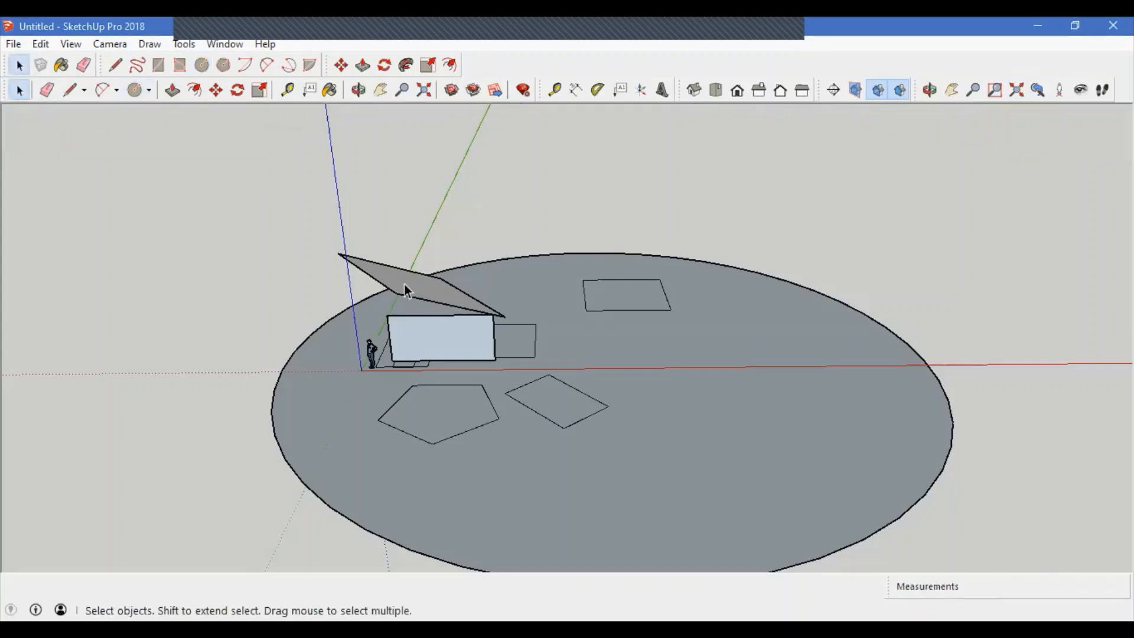
left_click(134, 90)
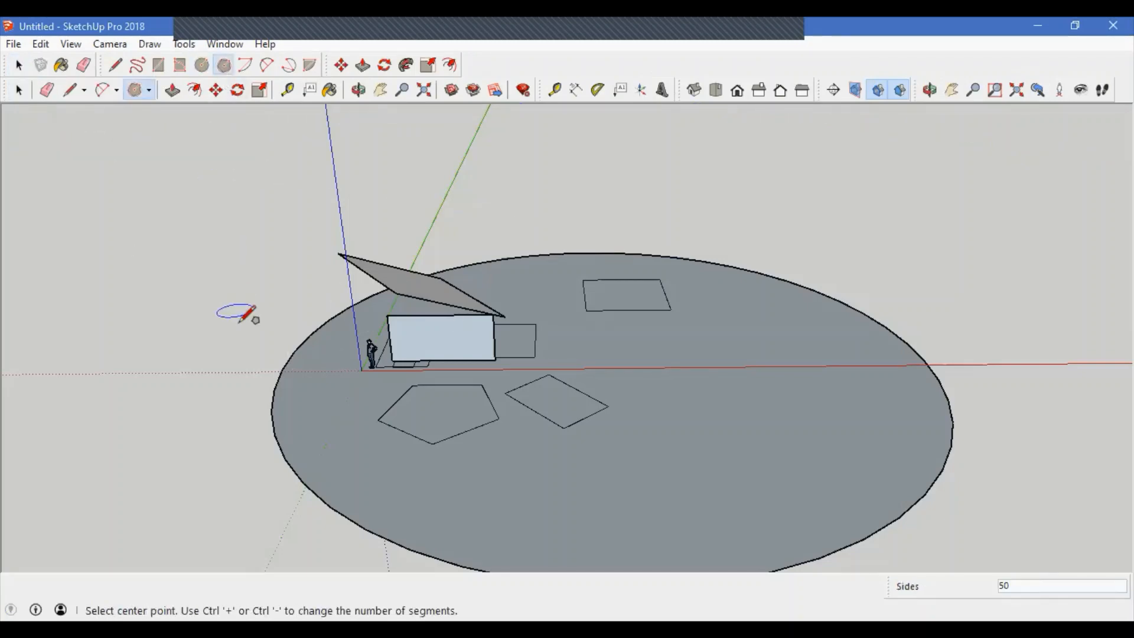
key("space")
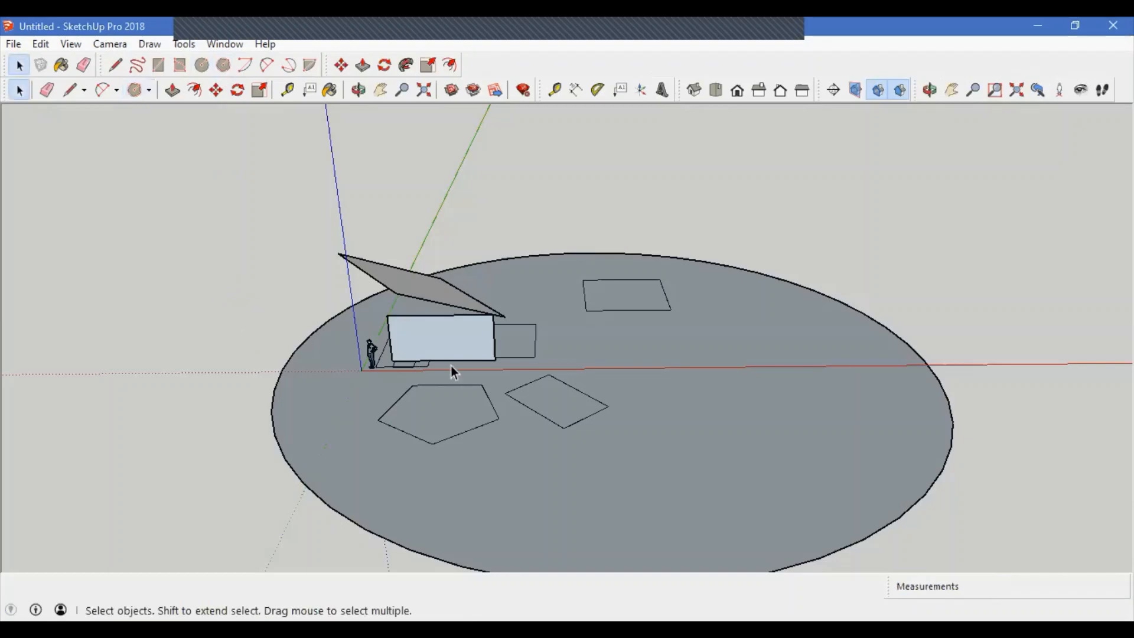
middle_click_drag(451, 366, 476, 243)
scroll(476, 242, "down", 2)
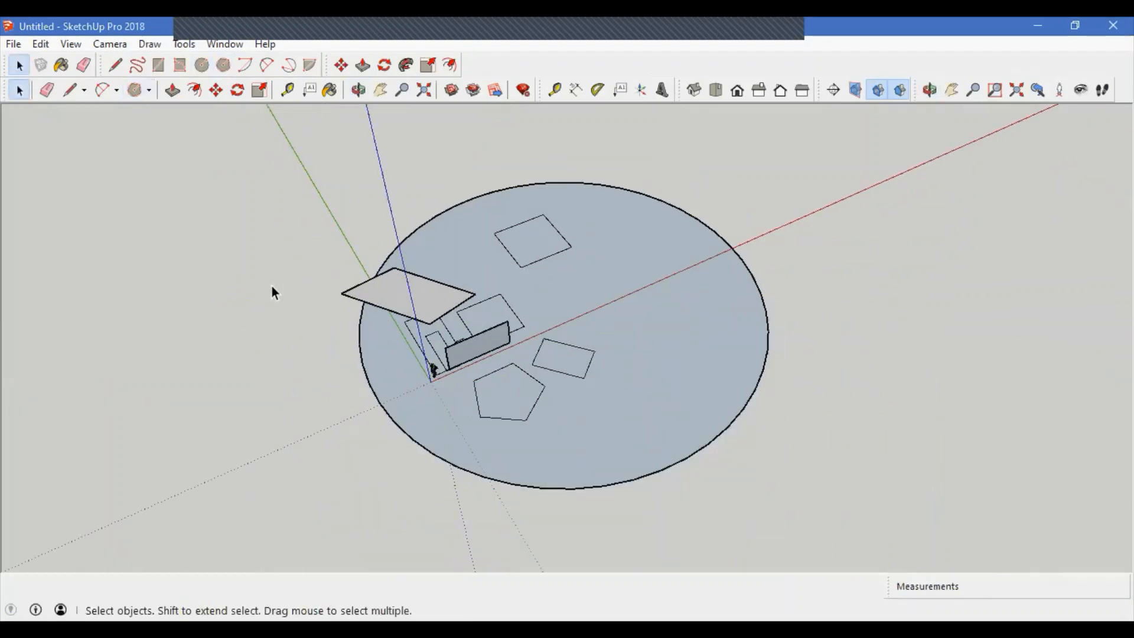
left_click(593, 431)
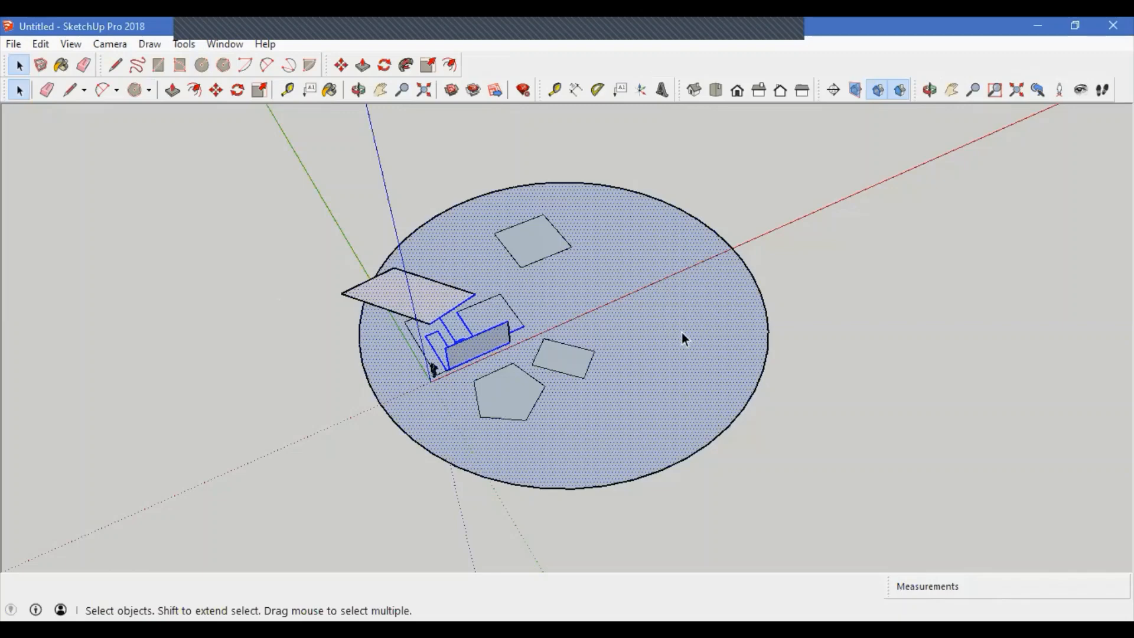
left_click(785, 264)
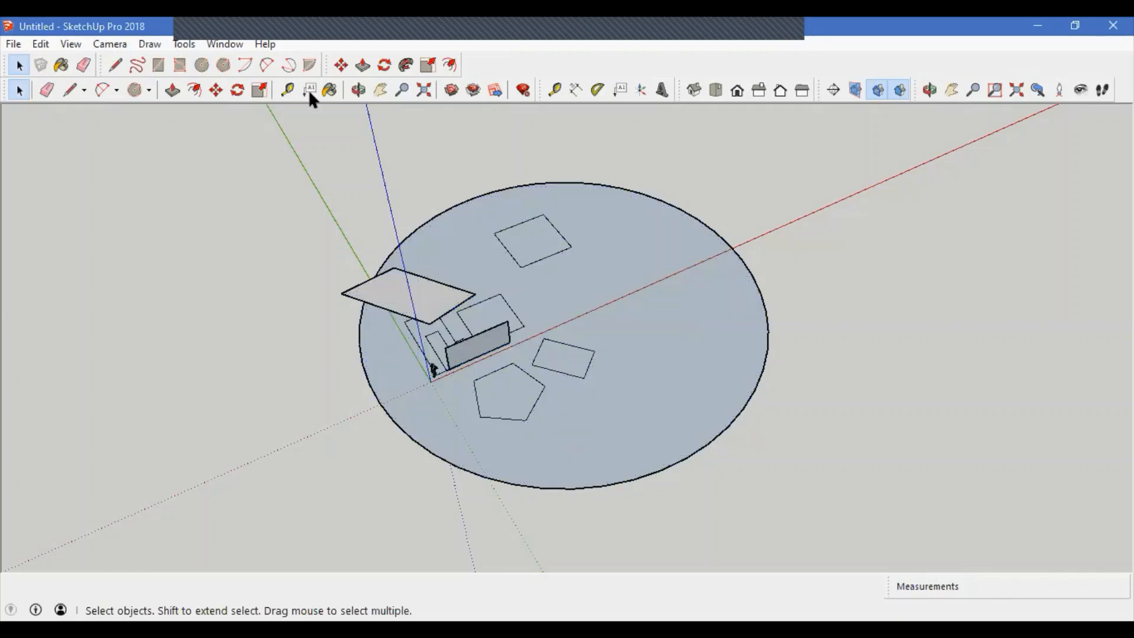
Step: Erase the large polygon and all flat shapes except one rotated rectangle using the Eraser tool
left_click(184, 46)
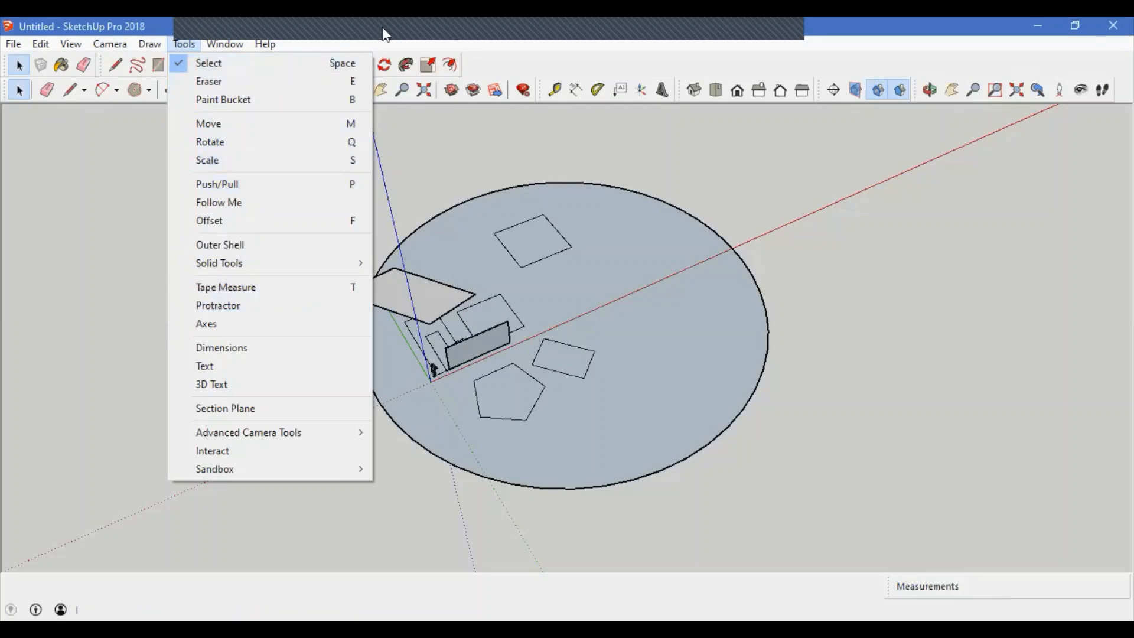
key("Right")
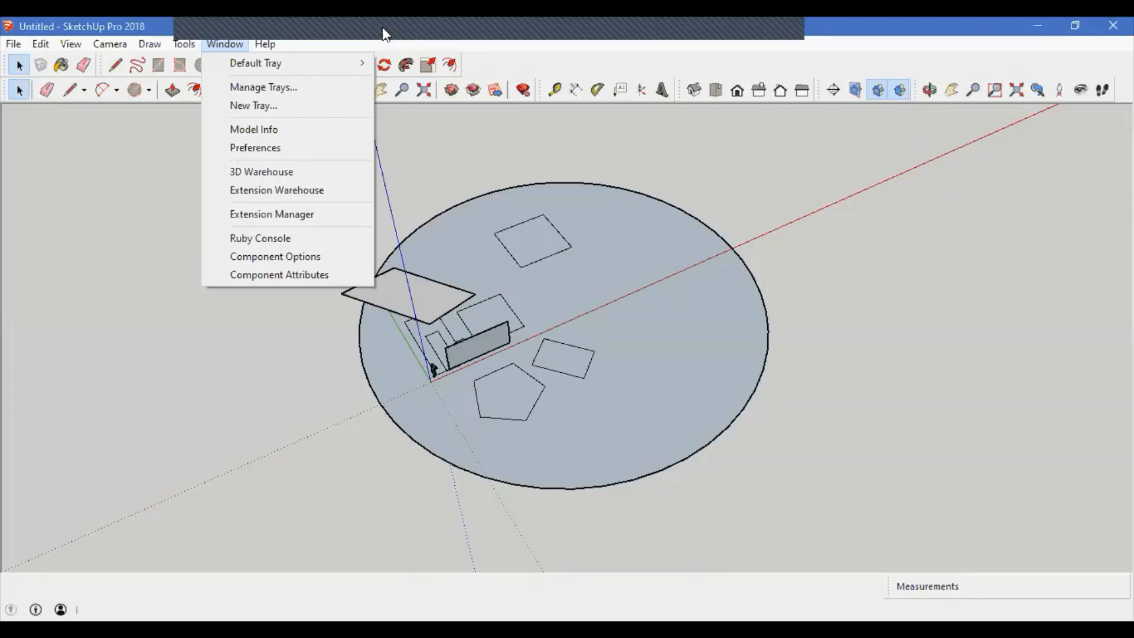
key("Escape")
left_click(170, 45)
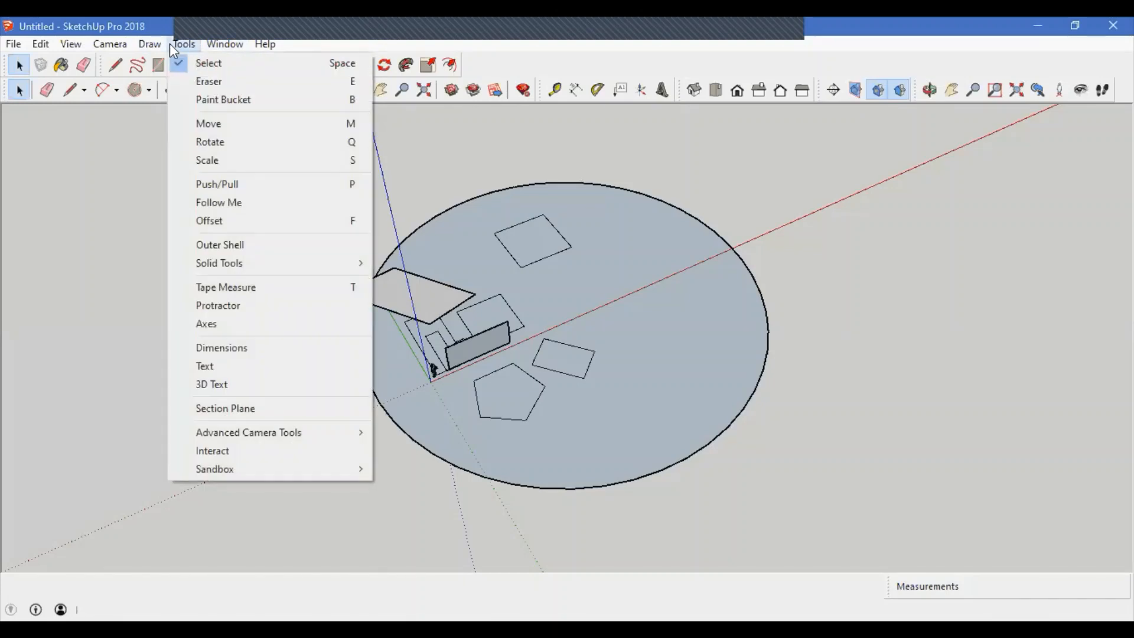
left_click(250, 82)
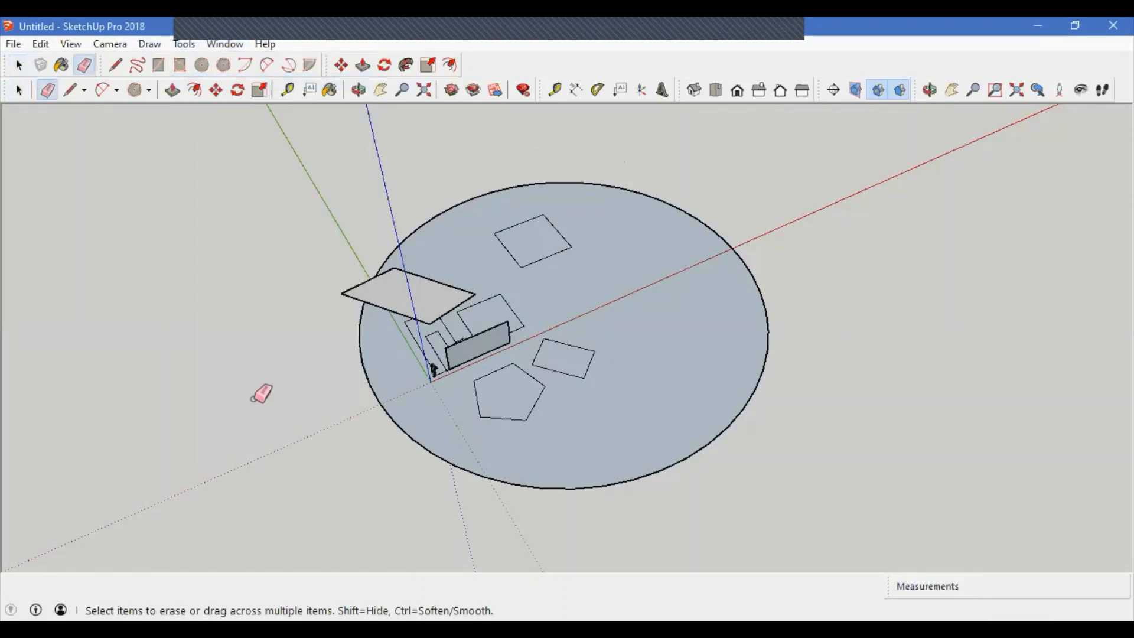
left_click(580, 490)
left_click(574, 378)
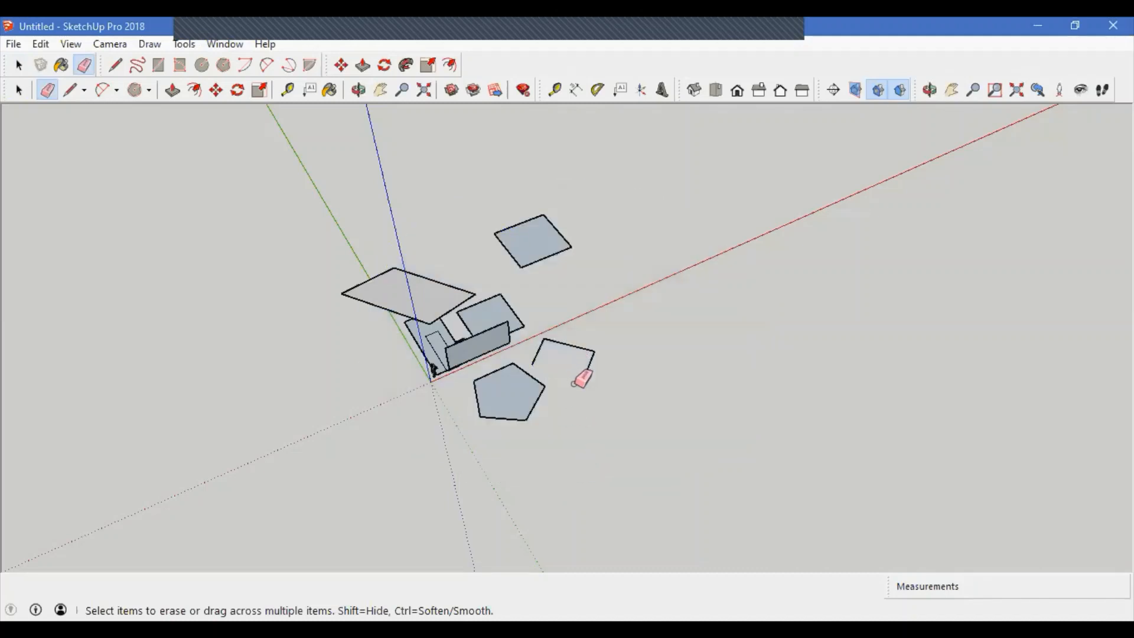
mouse_move(574, 381)
left_mouse_down()
mouse_move(584, 328)
mouse_move(546, 329)
mouse_move(512, 407)
left_mouse_up()
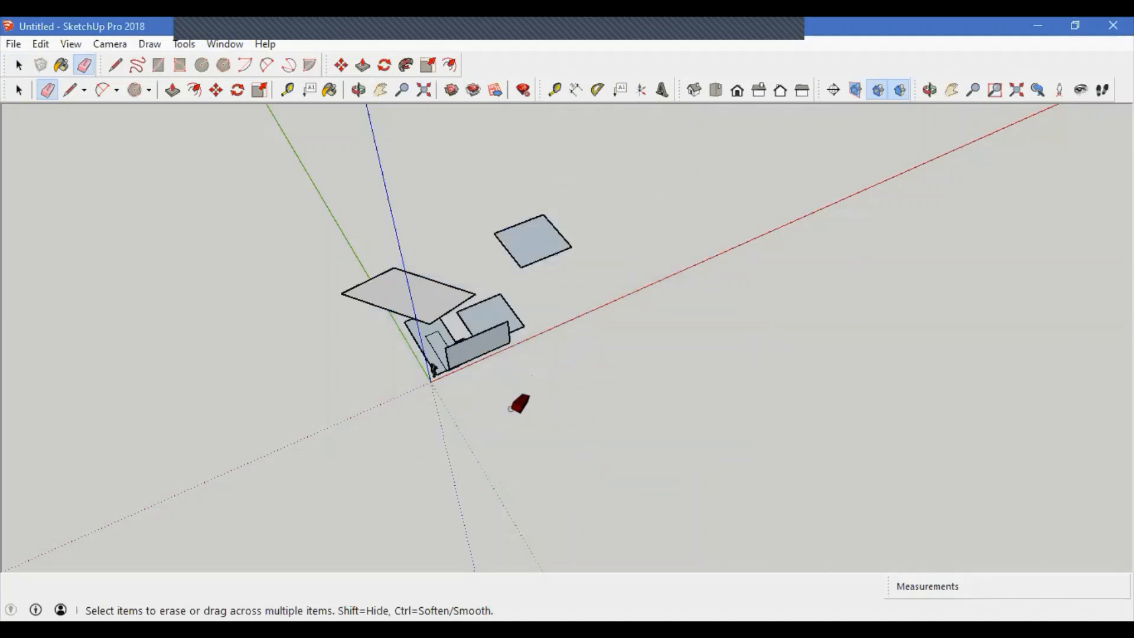
mouse_move(482, 341)
left_mouse_down()
mouse_move(490, 285)
mouse_move(540, 321)
mouse_move(500, 354)
mouse_move(480, 344)
mouse_move(514, 332)
mouse_move(444, 354)
mouse_move(472, 330)
mouse_move(455, 345)
mouse_move(421, 310)
mouse_move(470, 313)
mouse_move(413, 316)
left_mouse_up()
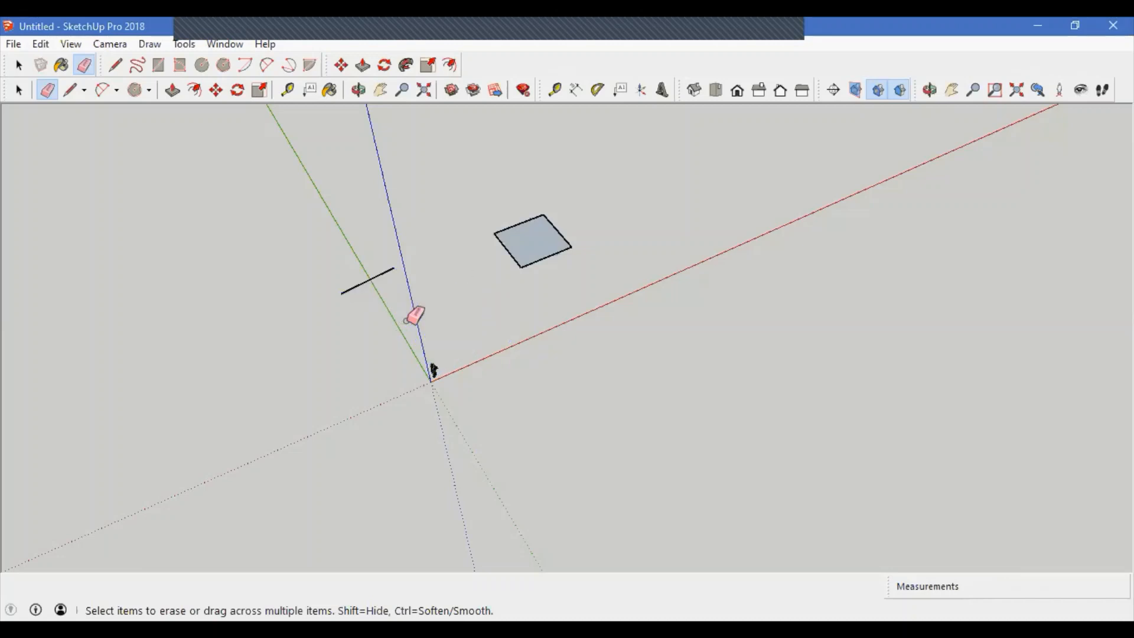
Step: Use Push/Pull to extrude the remaining rectangle upward into a cube
left_click(186, 44)
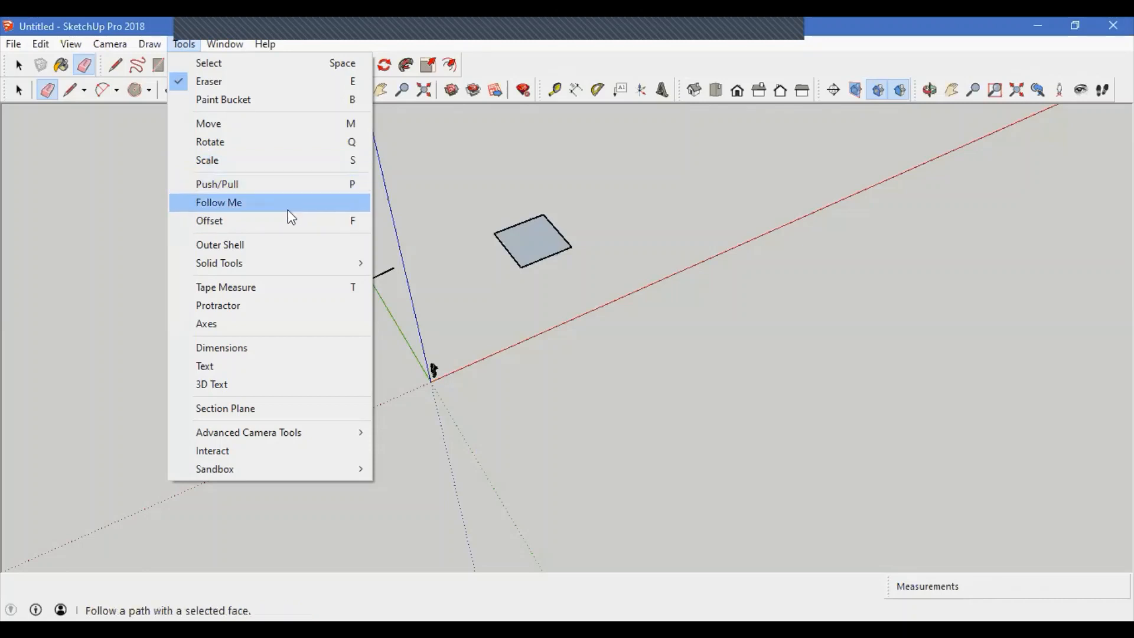
left_click(240, 182)
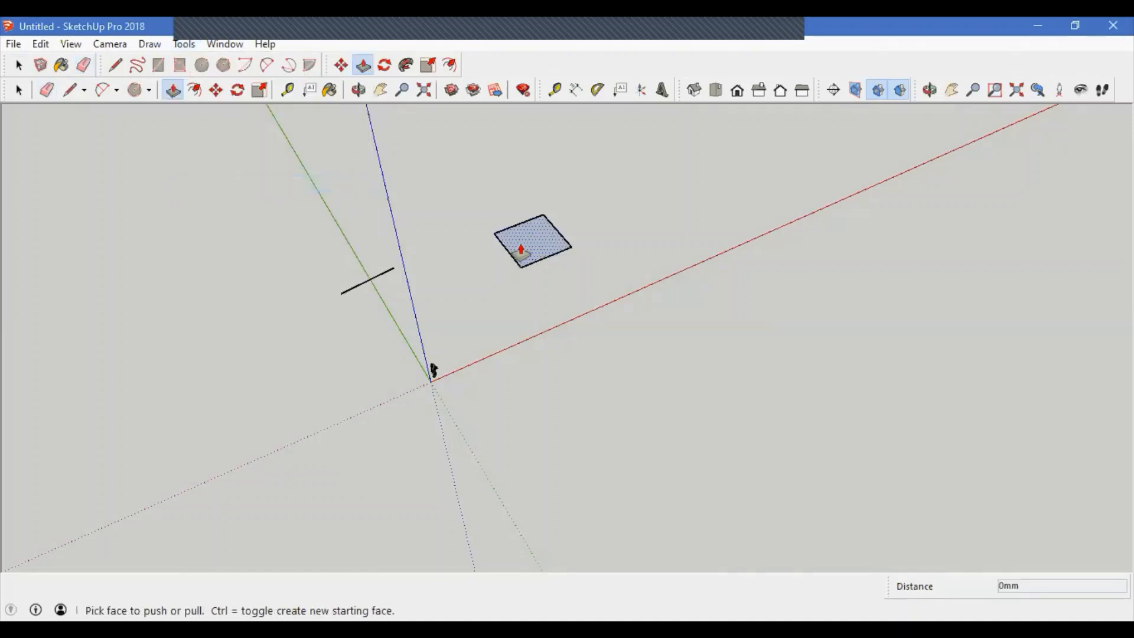
left_click(528, 253)
left_click(530, 203)
middle_click_drag(537, 279, 618, 258)
key("space")
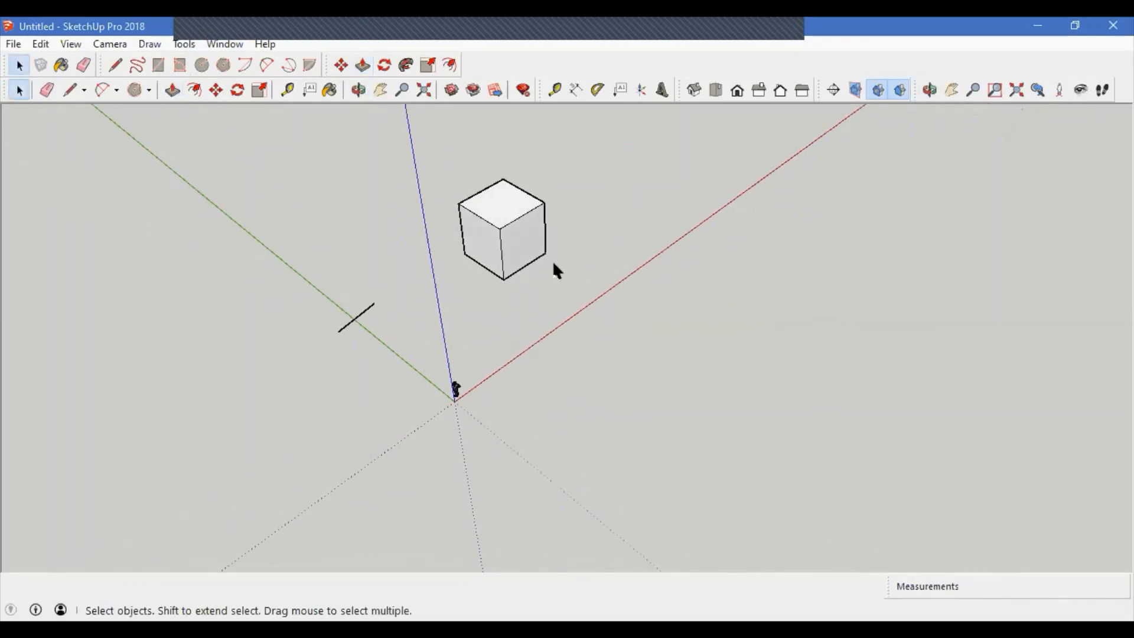
Step: Offset the cube's front face inward with the Offset tool to create an inner border
middle_click_drag(552, 268, 419, 252)
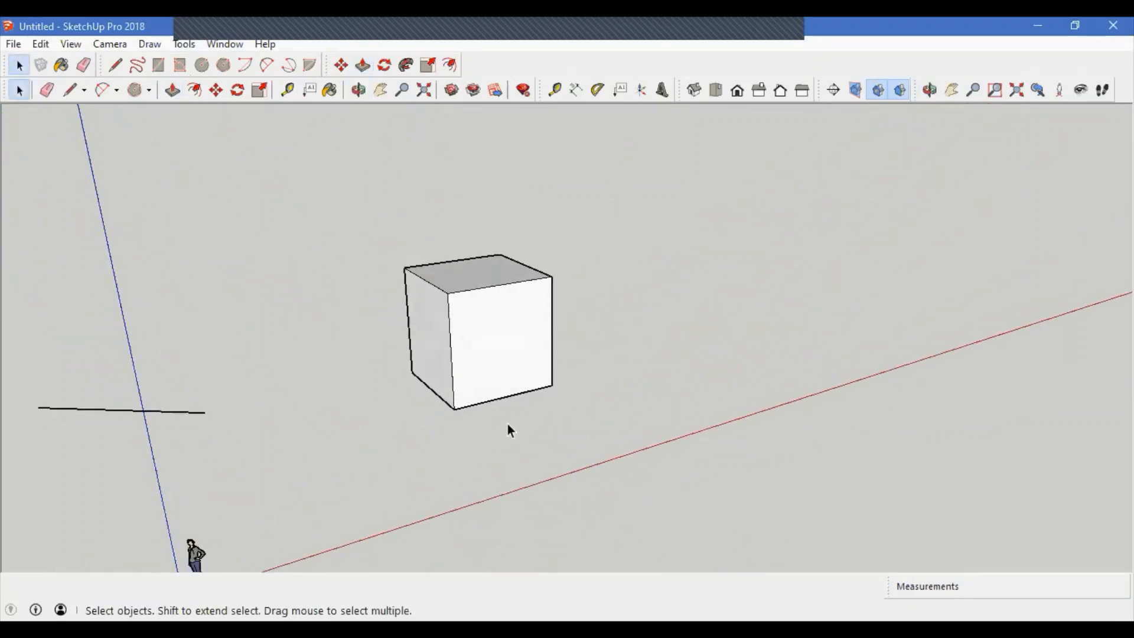
mouse_move(508, 398)
middle_mouse_down()
mouse_move(314, 407)
mouse_move(420, 379)
mouse_move(516, 384)
middle_mouse_up()
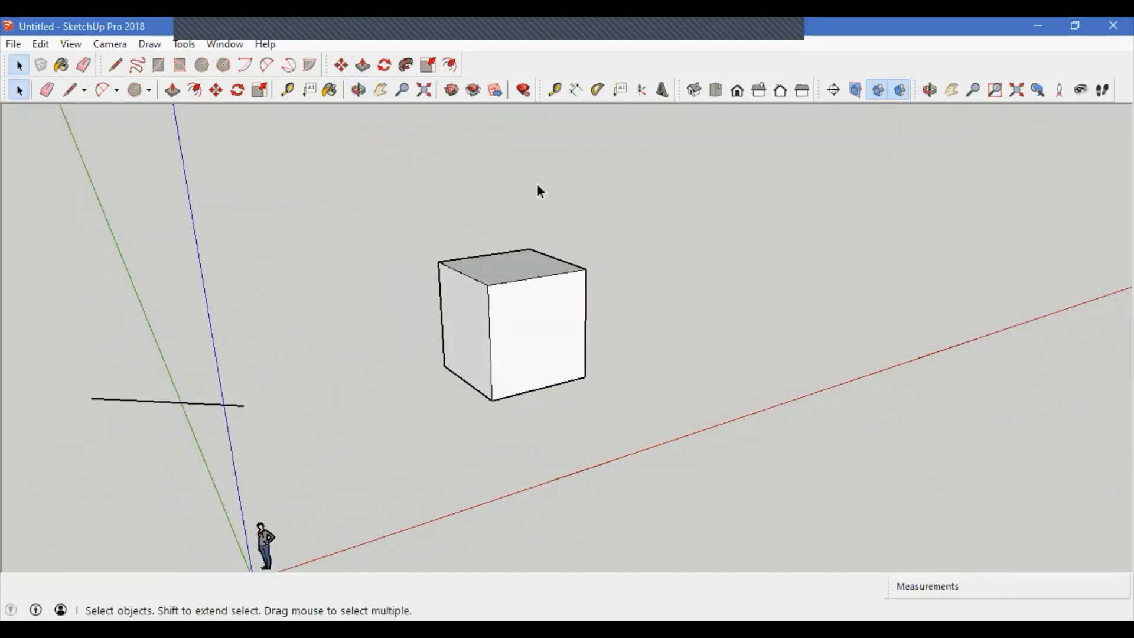
left_click(183, 44)
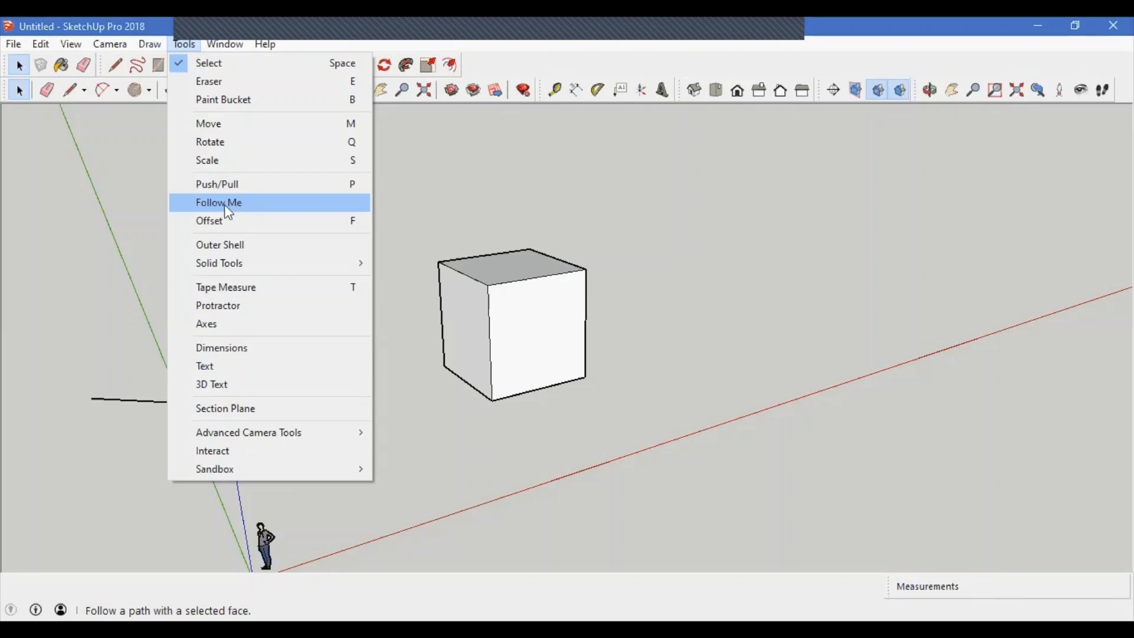
left_click(301, 222)
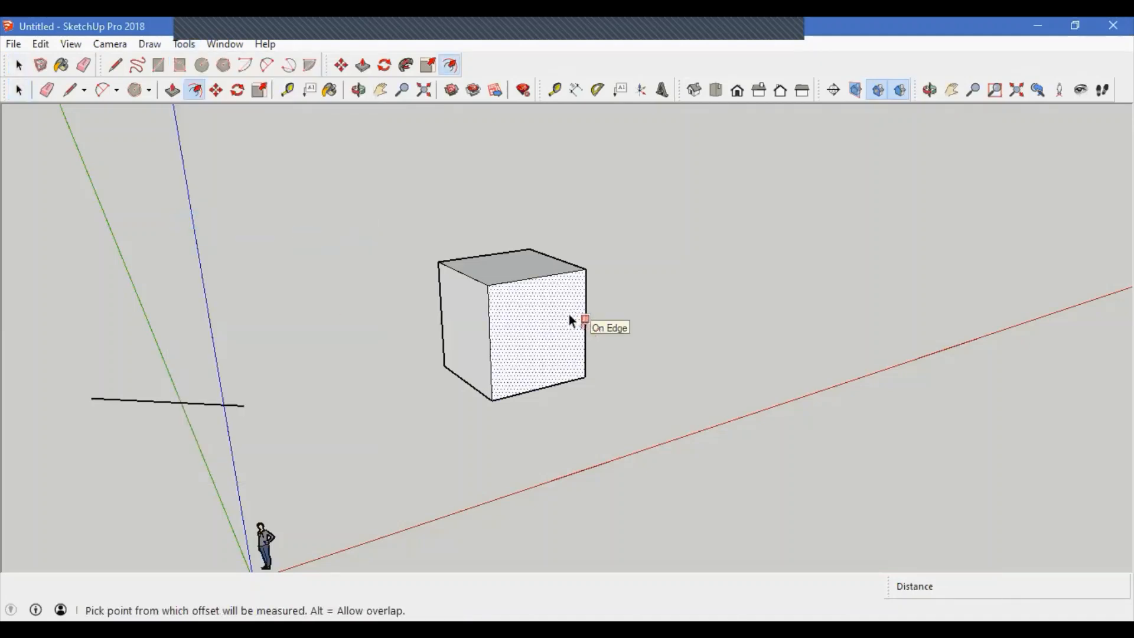
left_click(553, 275)
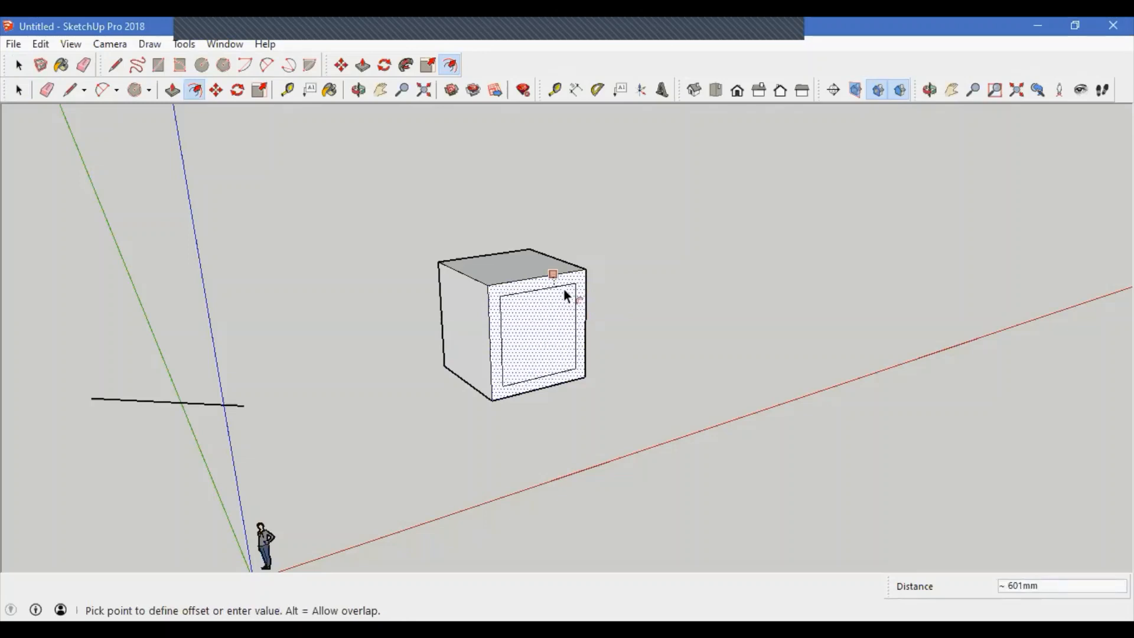
left_click(566, 291)
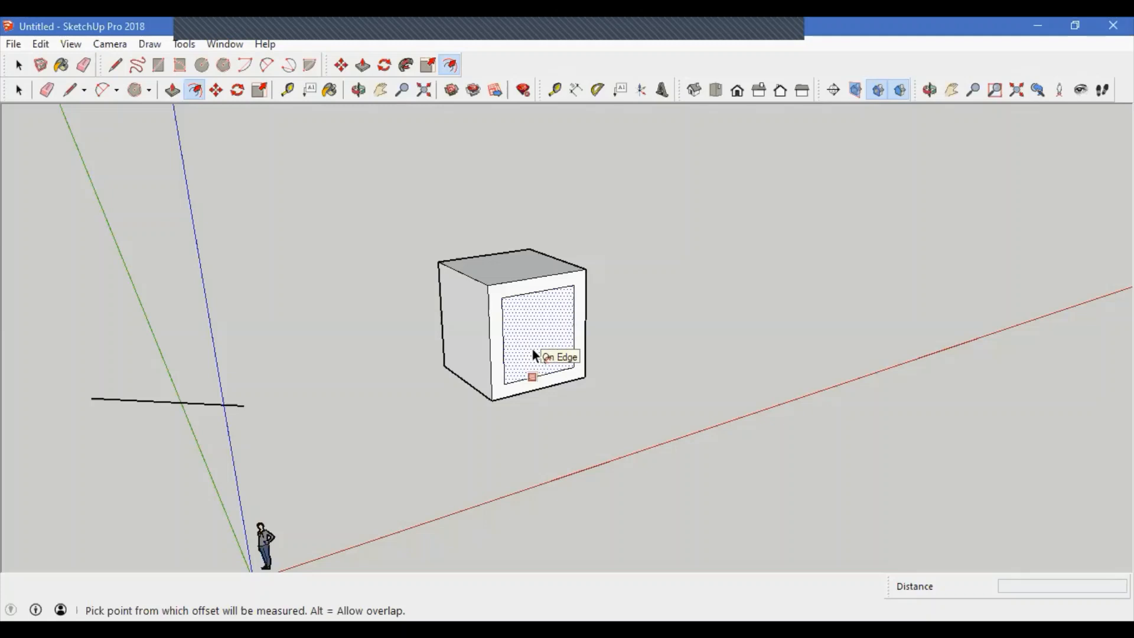
Step: Select and delete the leftover stray edge near the axes
key("space")
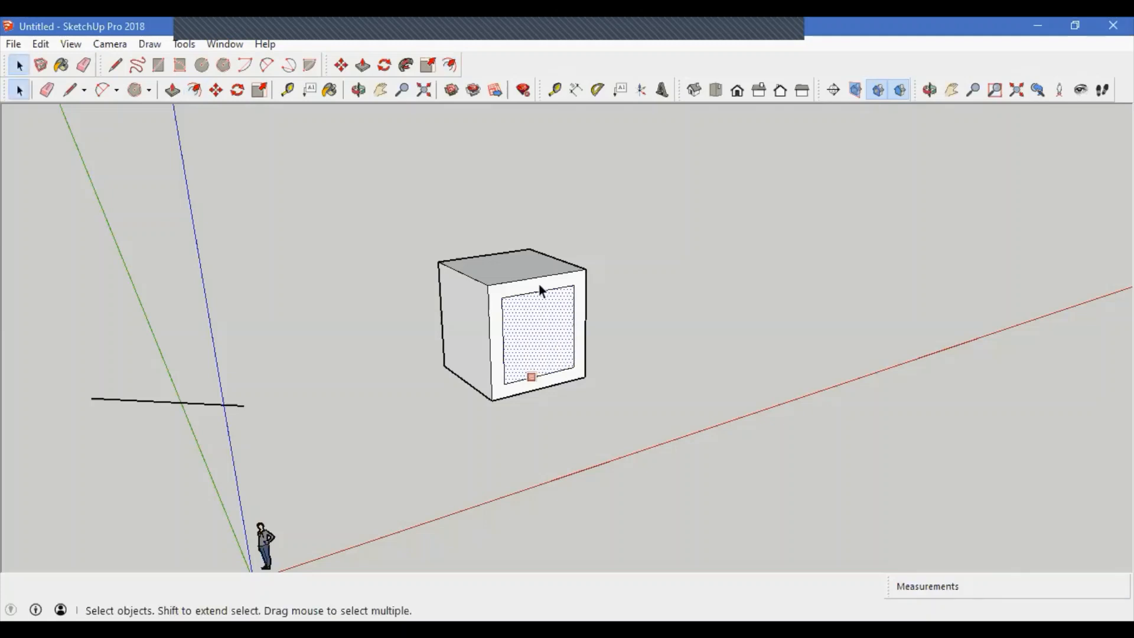
left_click(537, 281)
left_click(561, 408)
middle_click_drag(560, 408, 427, 399)
middle_click_drag(708, 422, 627, 453)
left_click_drag(316, 471, 224, 392)
key("Delete")
middle_click_drag(465, 465, 373, 407)
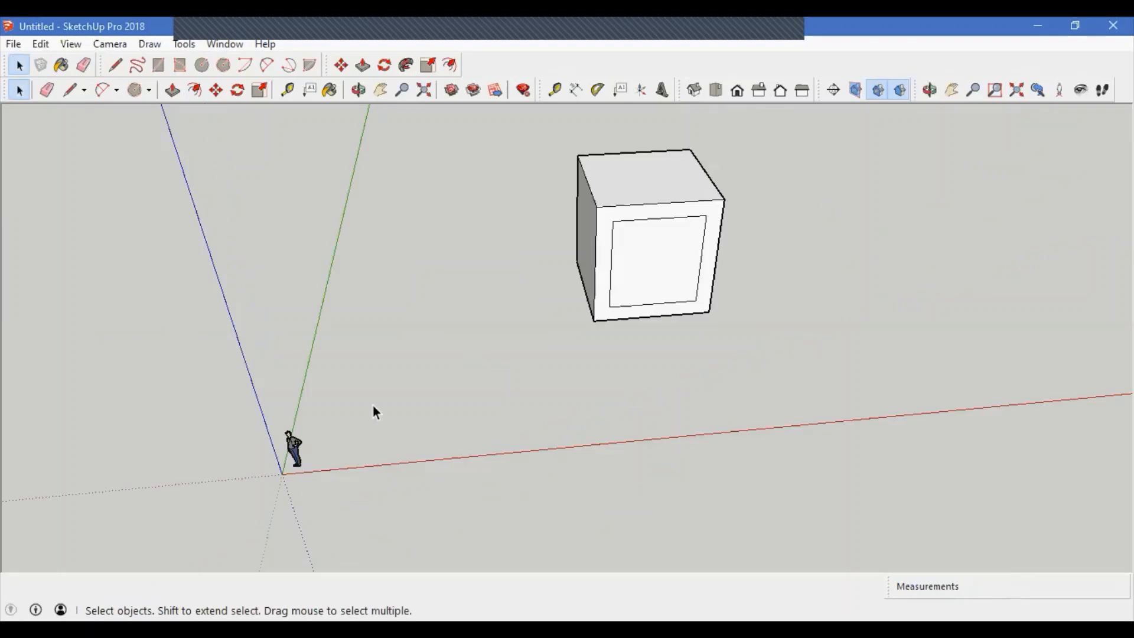
Step: Push the inner offset face into the cube to create an opening in its front
middle_click_drag(295, 496, 367, 473)
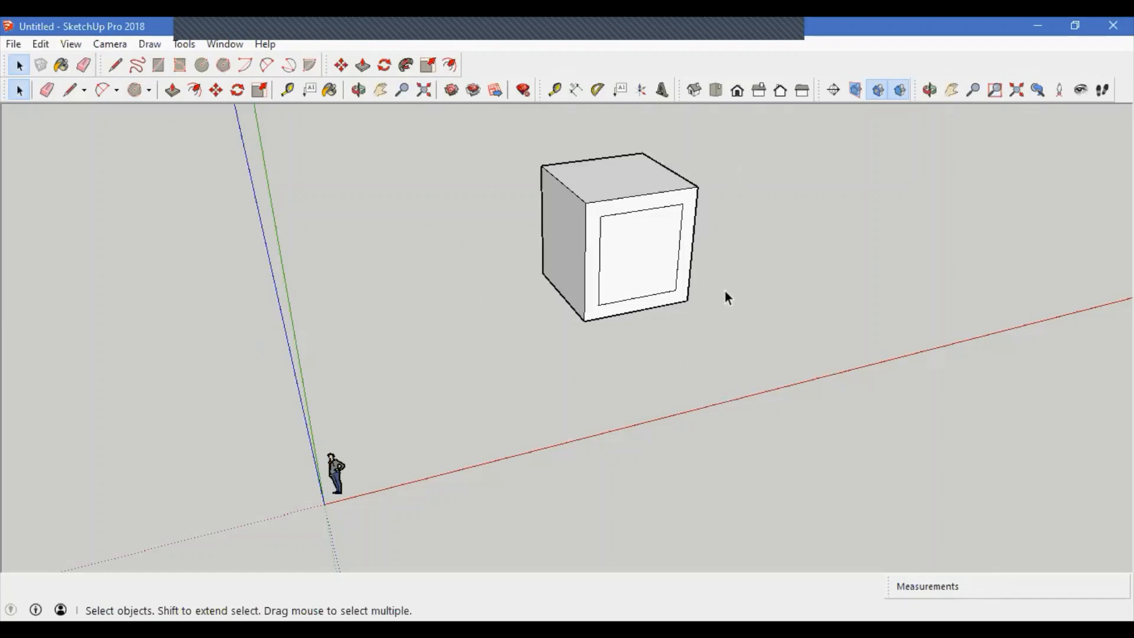
scroll(725, 290, "up", 6)
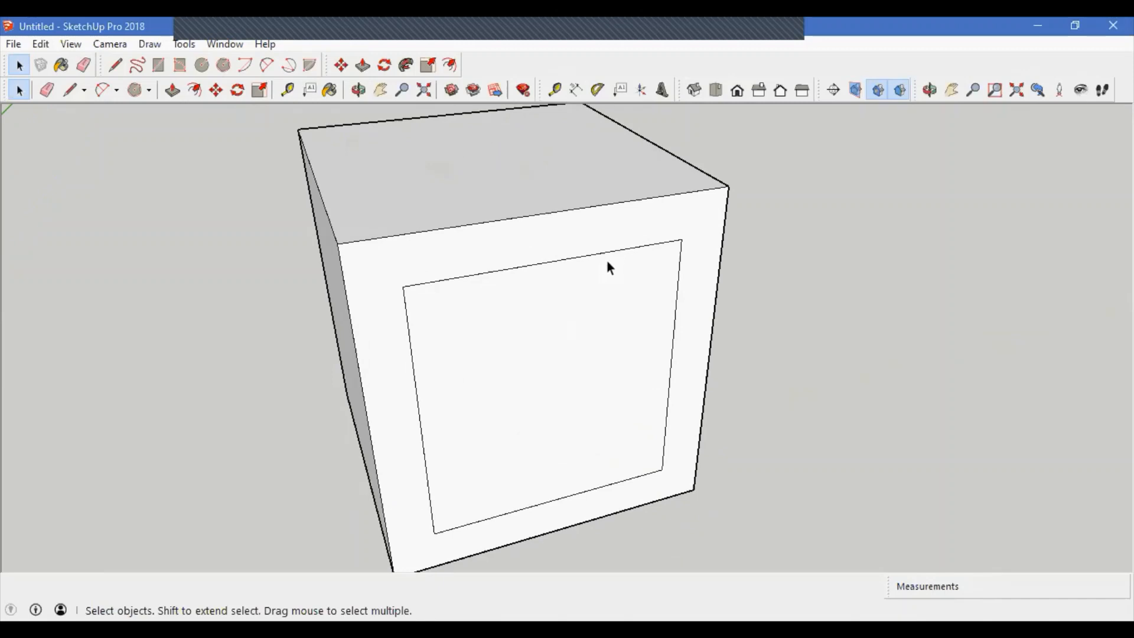
middle_click_drag(516, 291, 517, 259)
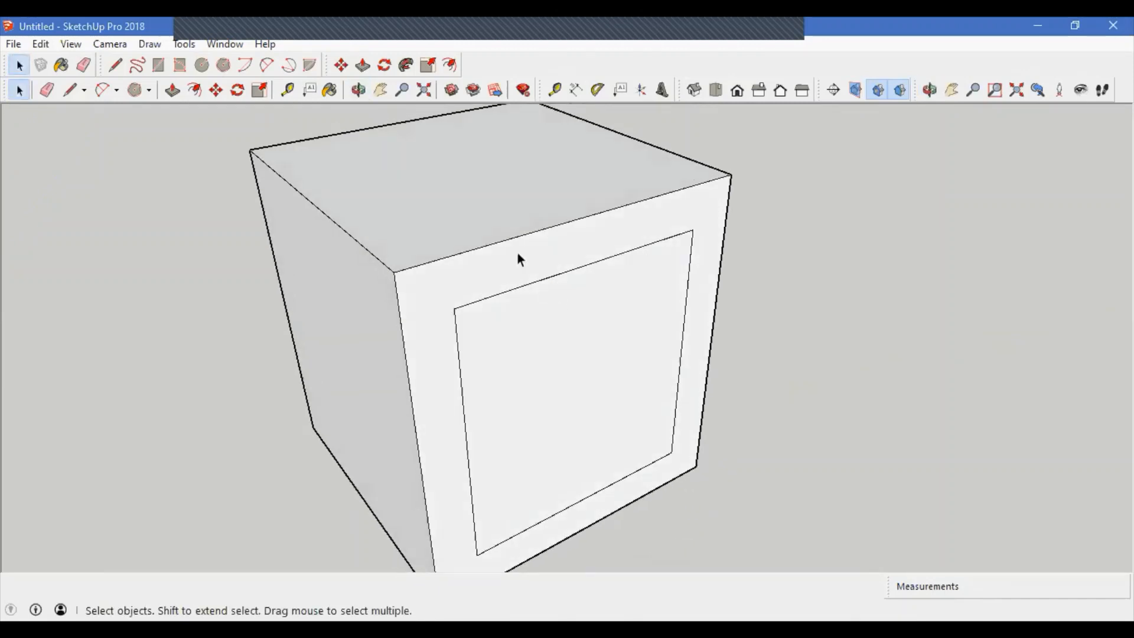
left_click(549, 232)
left_click(529, 215)
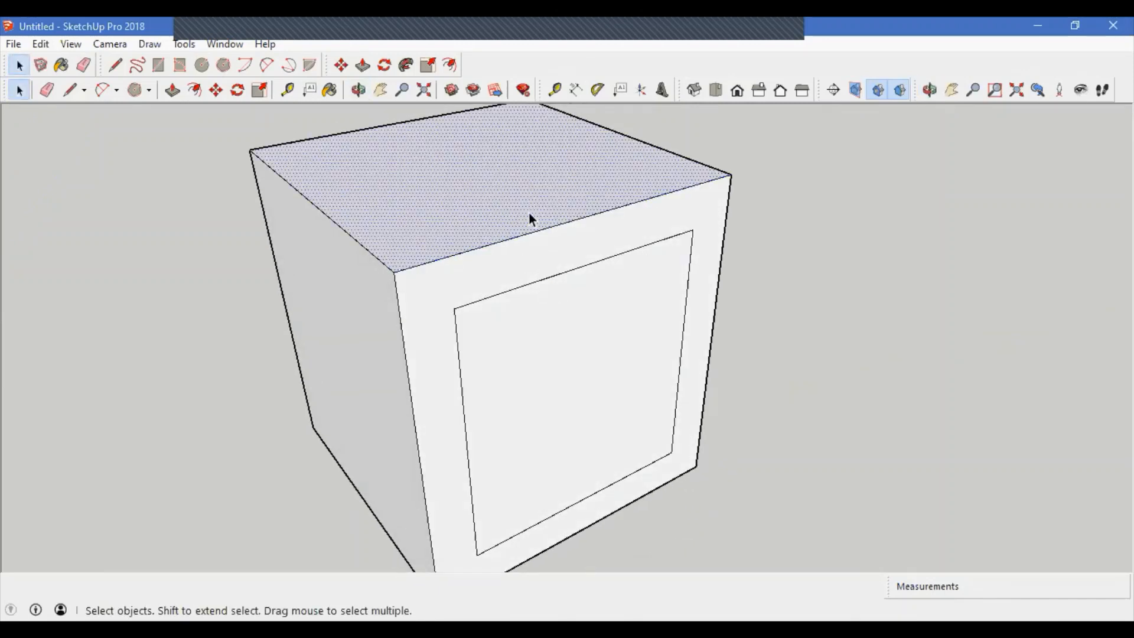
left_click(371, 284)
left_click(435, 295)
left_click(574, 360)
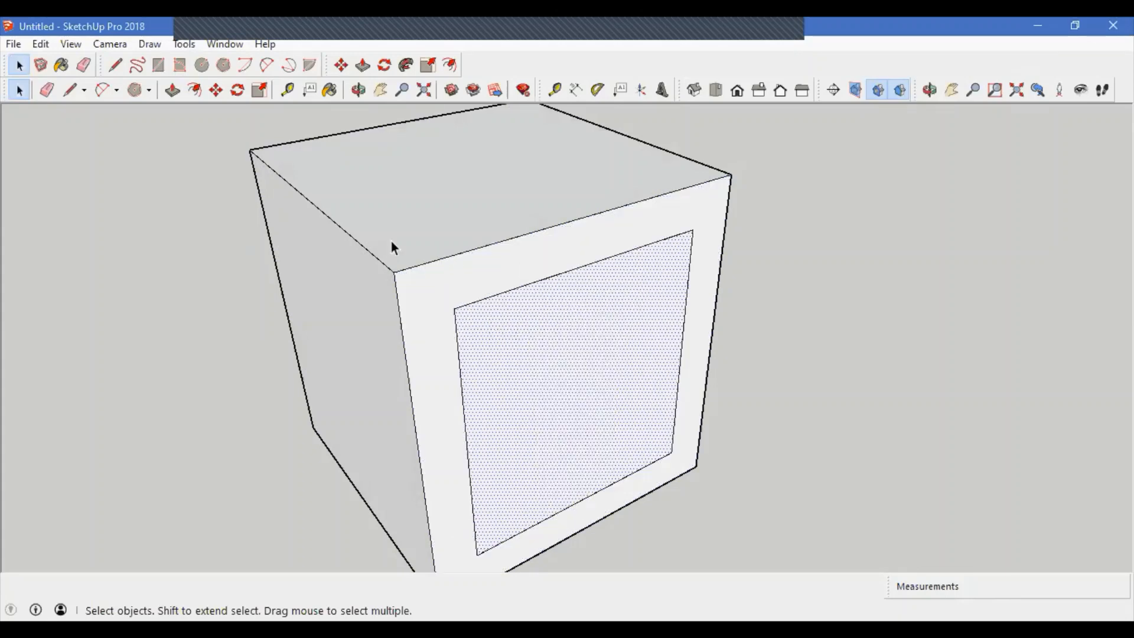
scroll(440, 349, "down", 3)
middle_click_drag(439, 349, 367, 222)
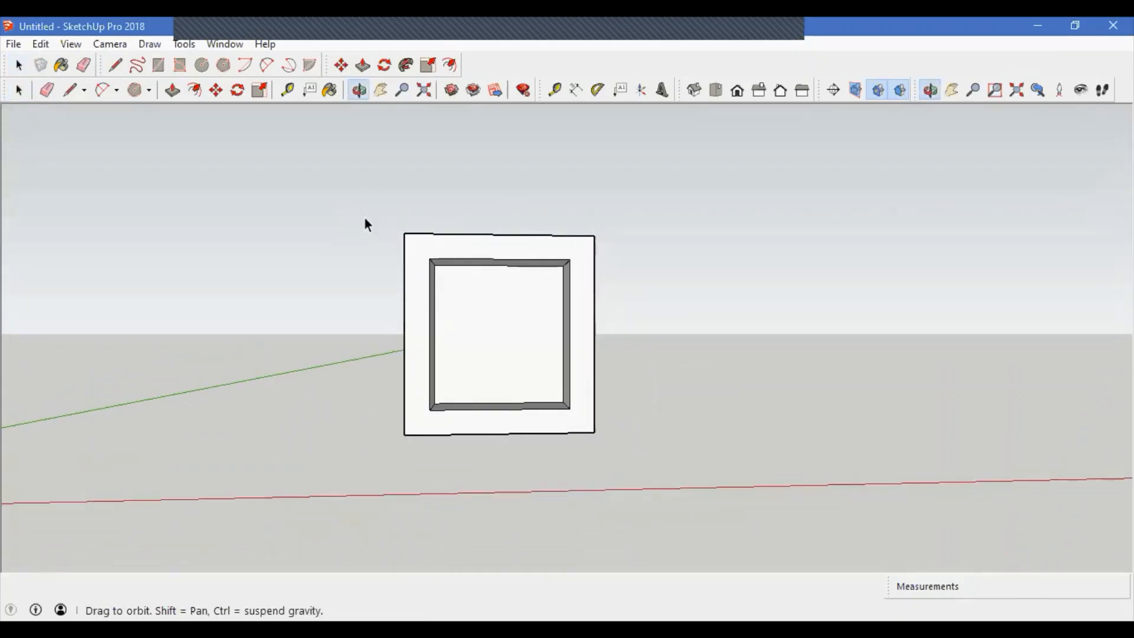
Step: Move the cube's top back corner with the Move tool to skew its shape
middle_click_drag(549, 392, 329, 405)
scroll(443, 361, "up", 3)
middle_click_drag(562, 486, 388, 240)
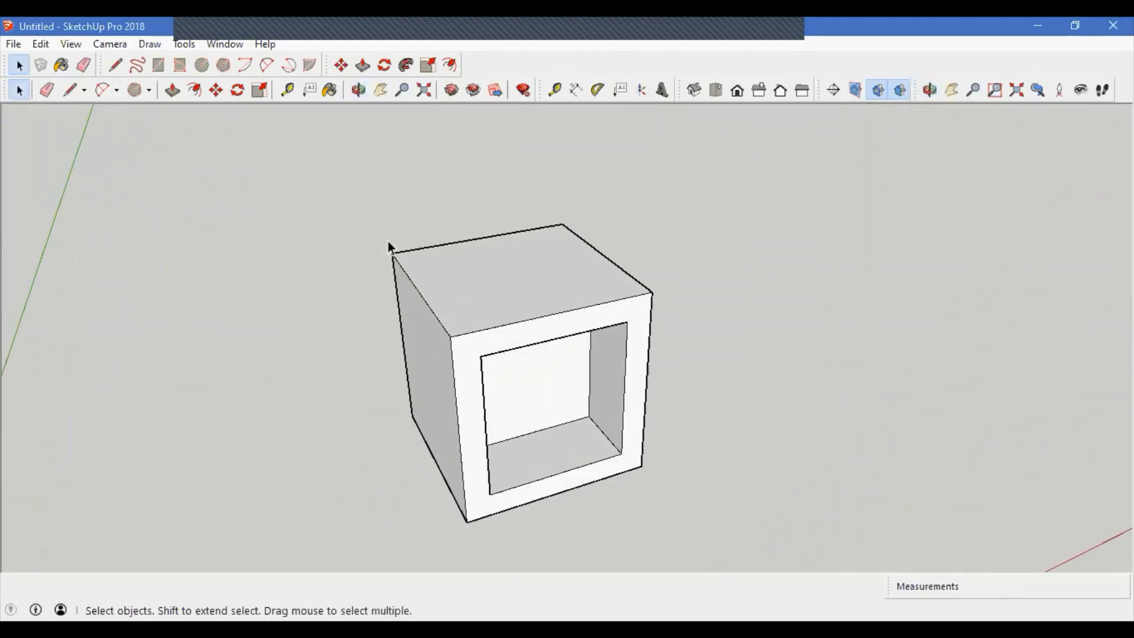
scroll(388, 241, "up", 1)
key("m")
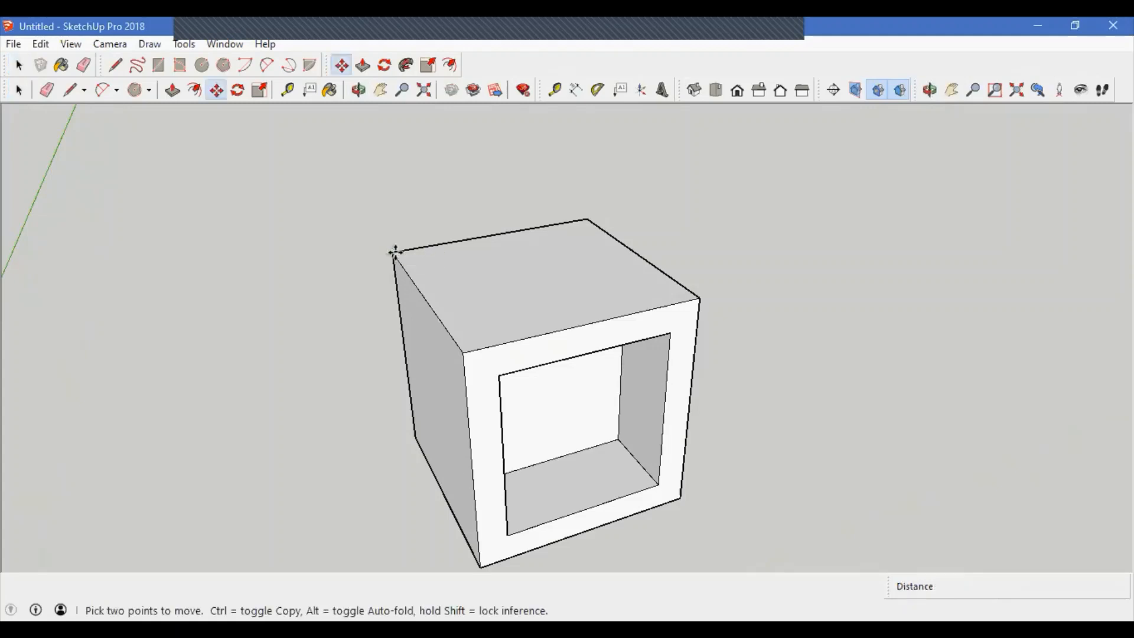
left_click(395, 253)
middle_click_drag(489, 353, 554, 291)
middle_click_drag(644, 269, 918, 473)
key("space")
middle_click_drag(597, 331, 457, 332)
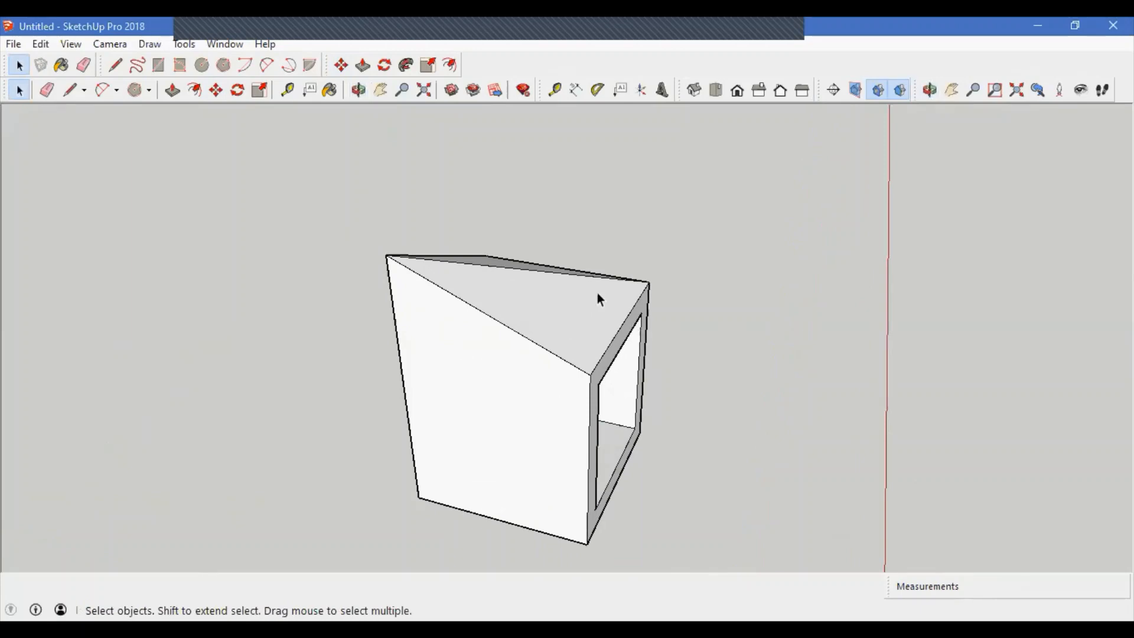
middle_click_drag(625, 473, 503, 320)
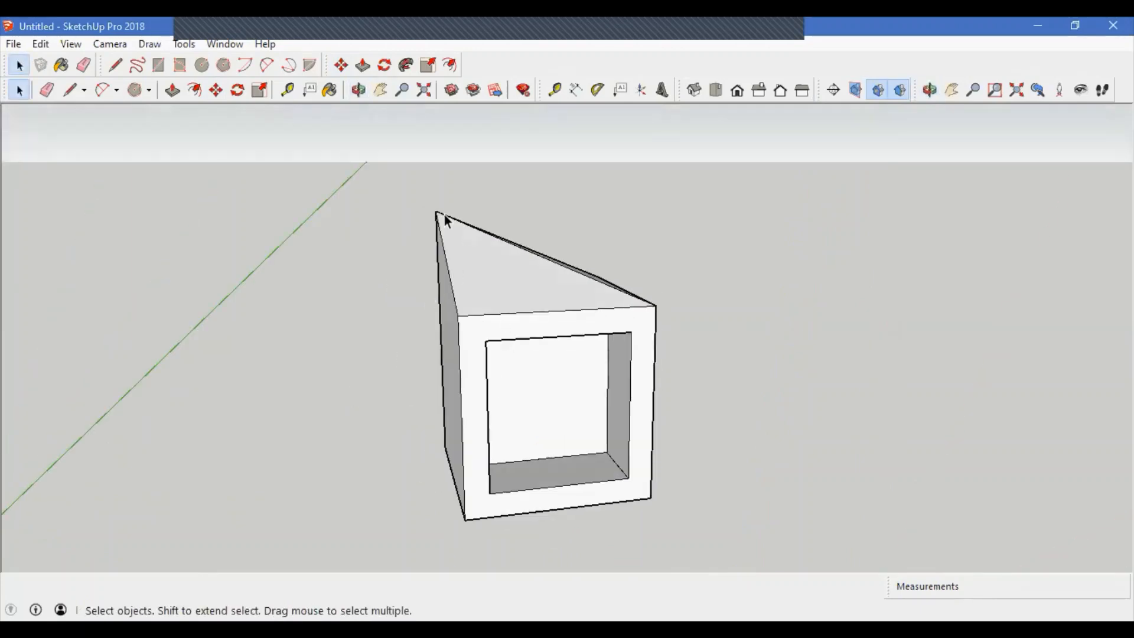
key("m")
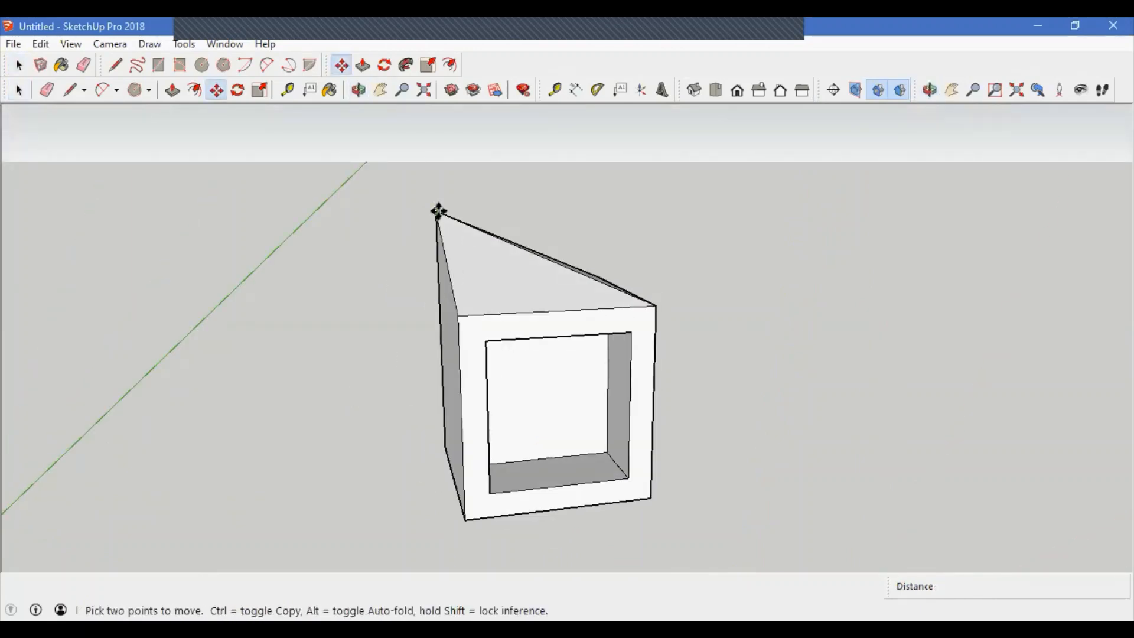
key("space")
left_click(185, 43)
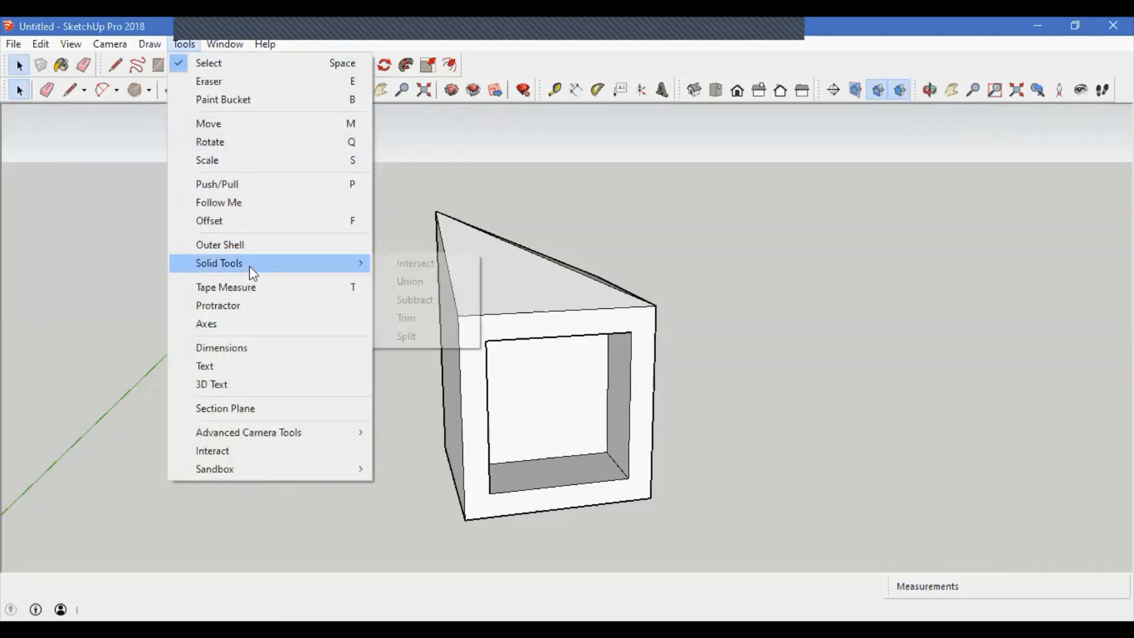
mouse_move(247, 260)
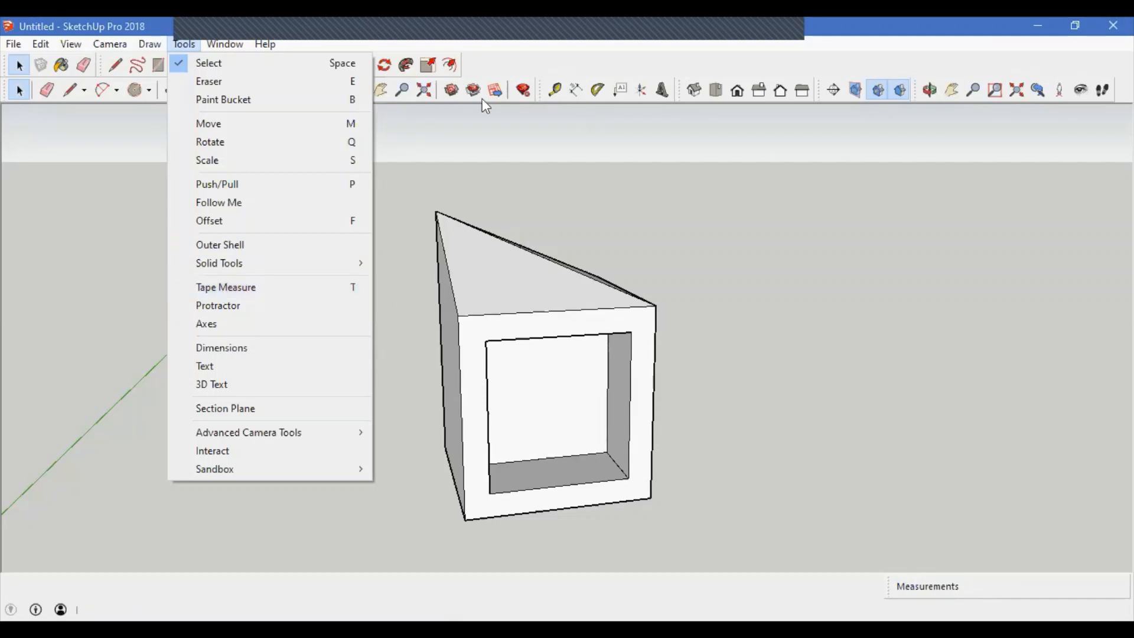
left_click(556, 188)
Step: Measure the cube's vertical front edge and the opening's top edge with the Tape Measure tool
left_click(557, 92)
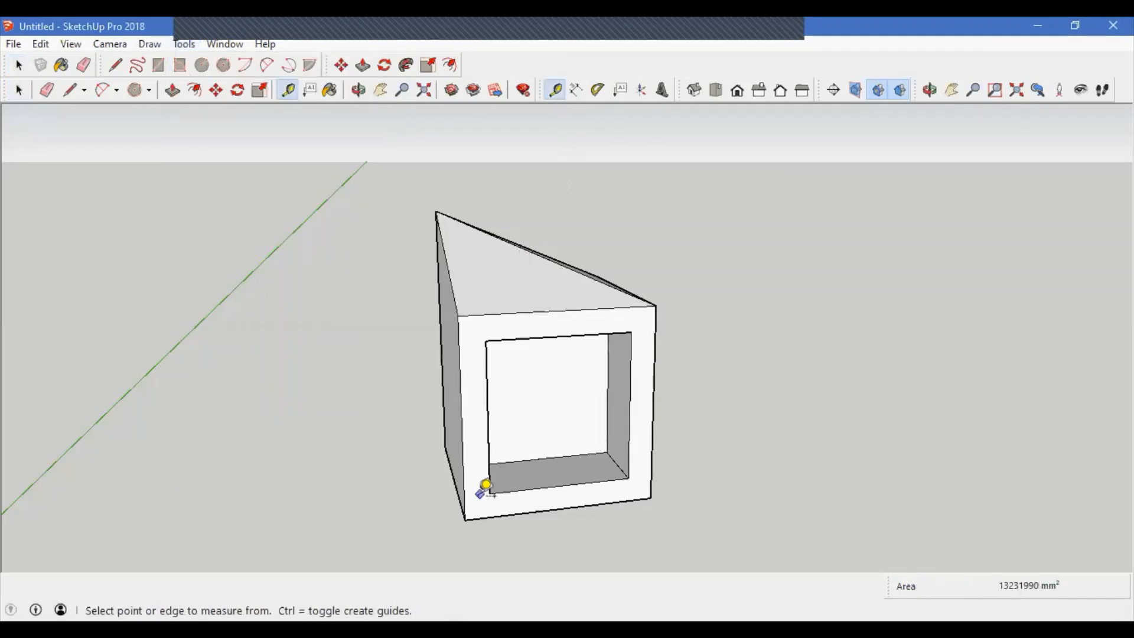
left_click(465, 519)
left_click(463, 306)
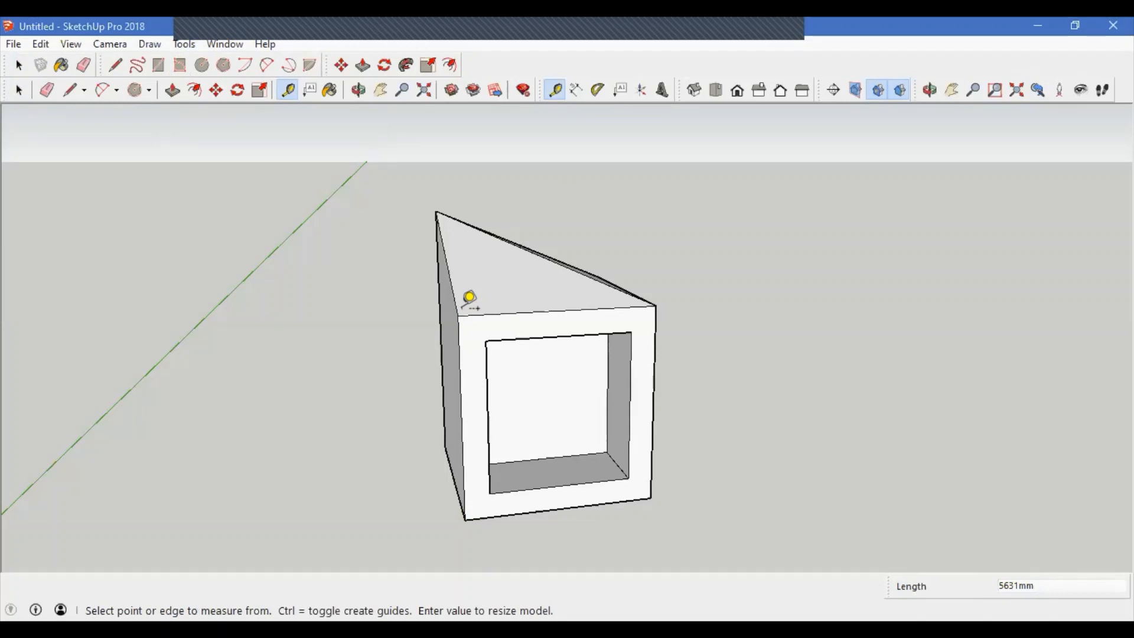
left_click(486, 340)
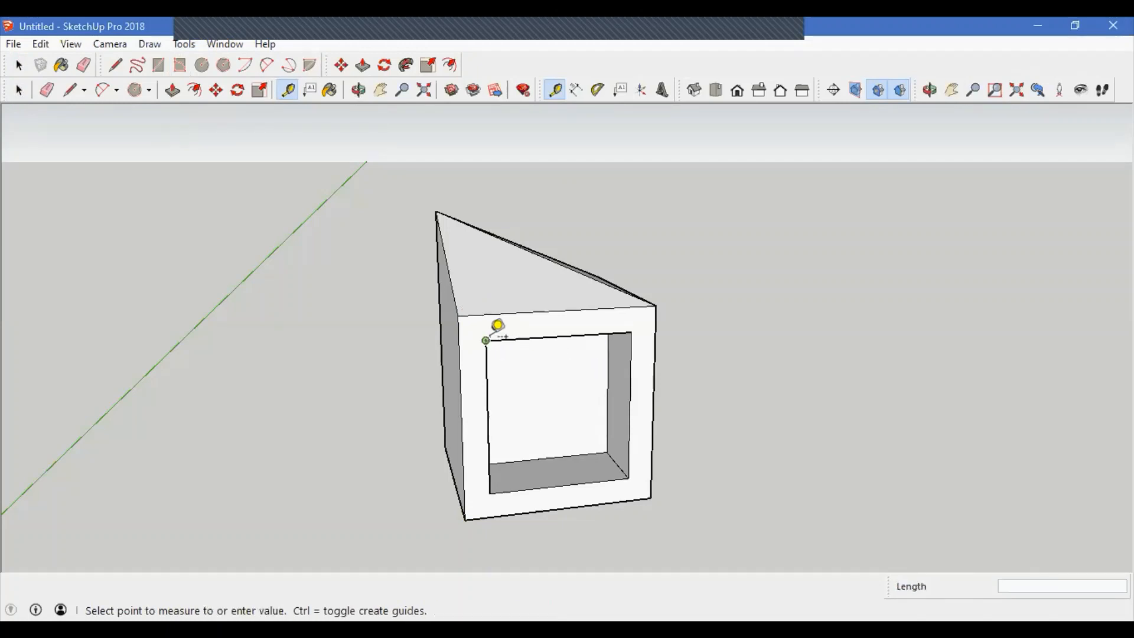
left_click(627, 330)
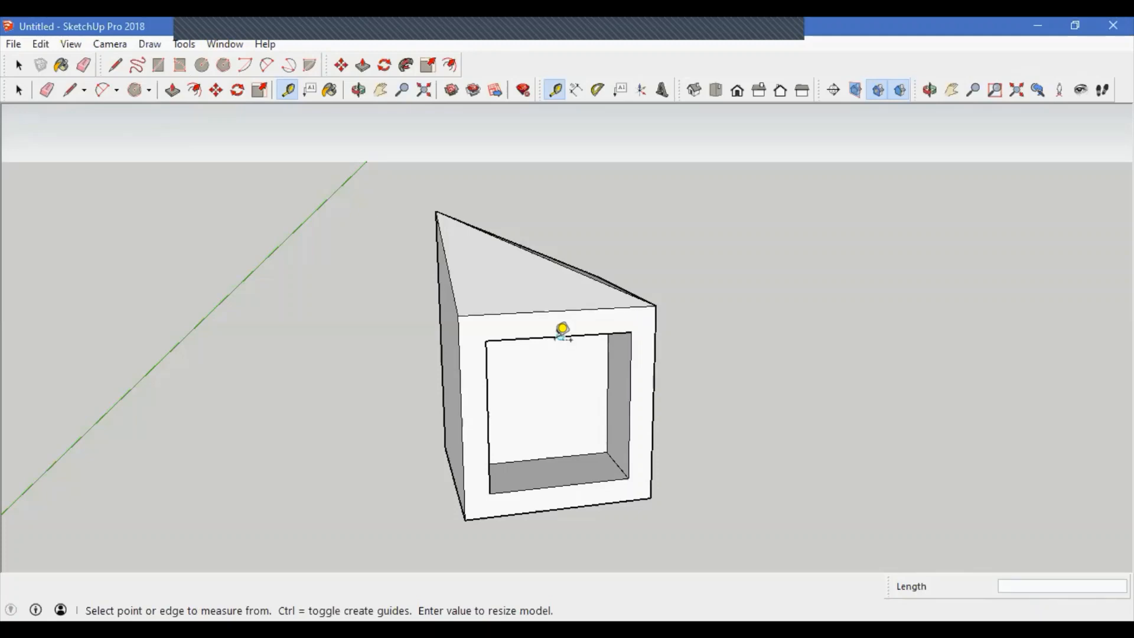
Step: Create a guide line 2000 mm above the opening's bottom edge with the Tape Measure tool
left_click(485, 340)
left_click(501, 474)
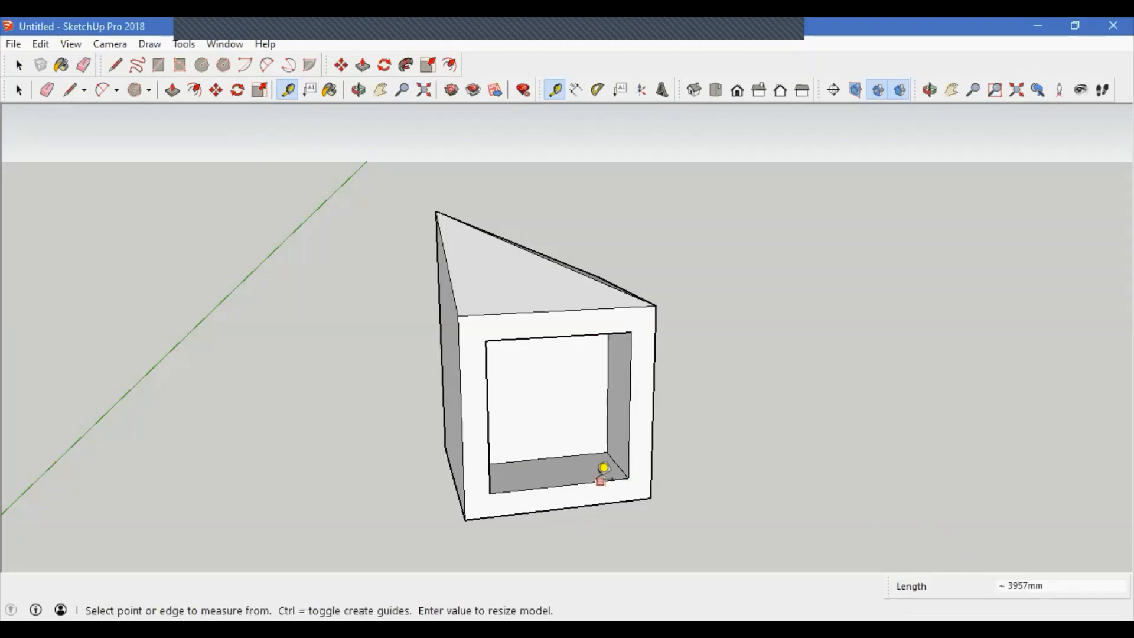
left_click(595, 480)
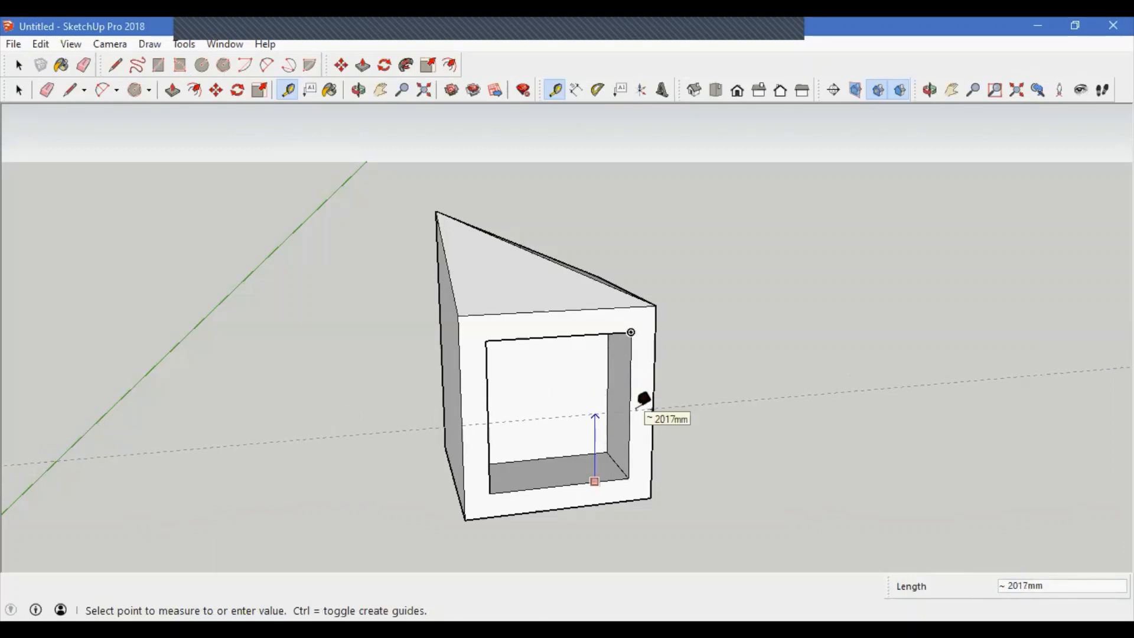
type("2000")
key("Return")
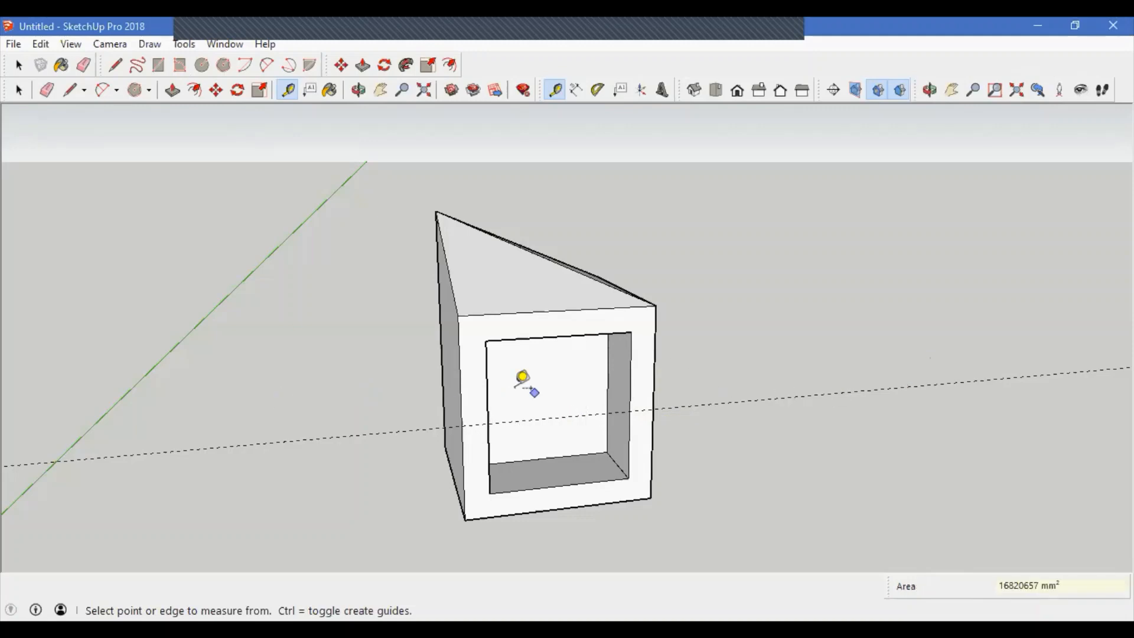
Step: Add further guide lines from the cube's front and top edges
scroll(515, 390, "down", 3)
mouse_move(514, 390)
middle_mouse_down()
mouse_move(506, 461)
mouse_move(218, 365)
mouse_move(284, 455)
mouse_move(519, 395)
middle_mouse_up()
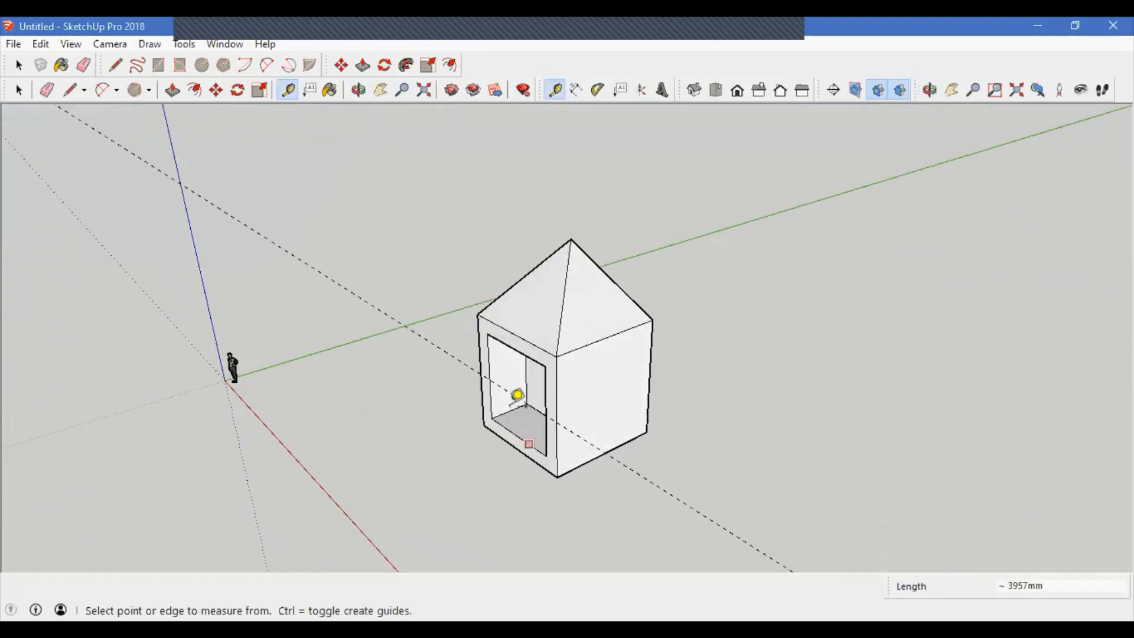
middle_click_drag(670, 467, 632, 435)
scroll(557, 361, "up", 2)
scroll(557, 363, "up", 1)
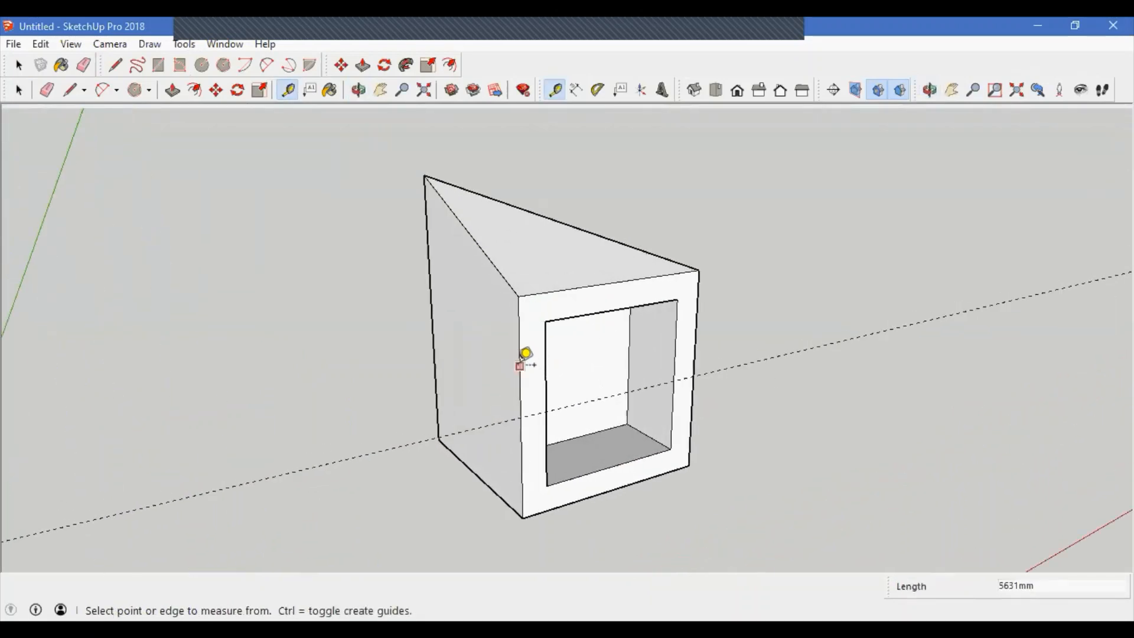
left_click(519, 366)
key("Escape")
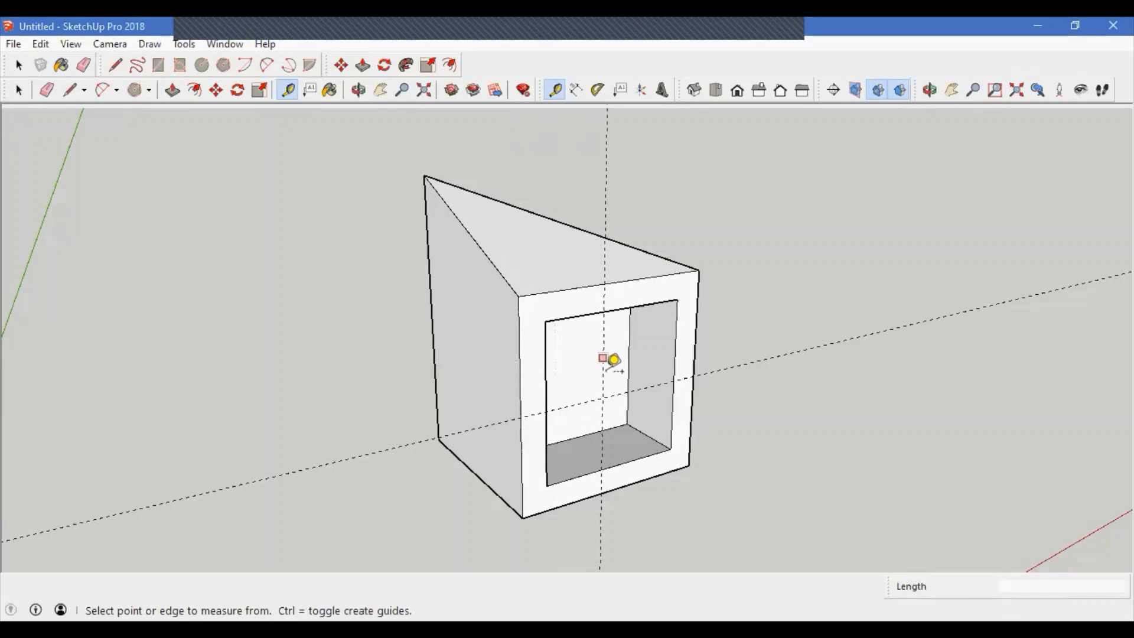
middle_click_drag(608, 359, 603, 280)
left_click(561, 290)
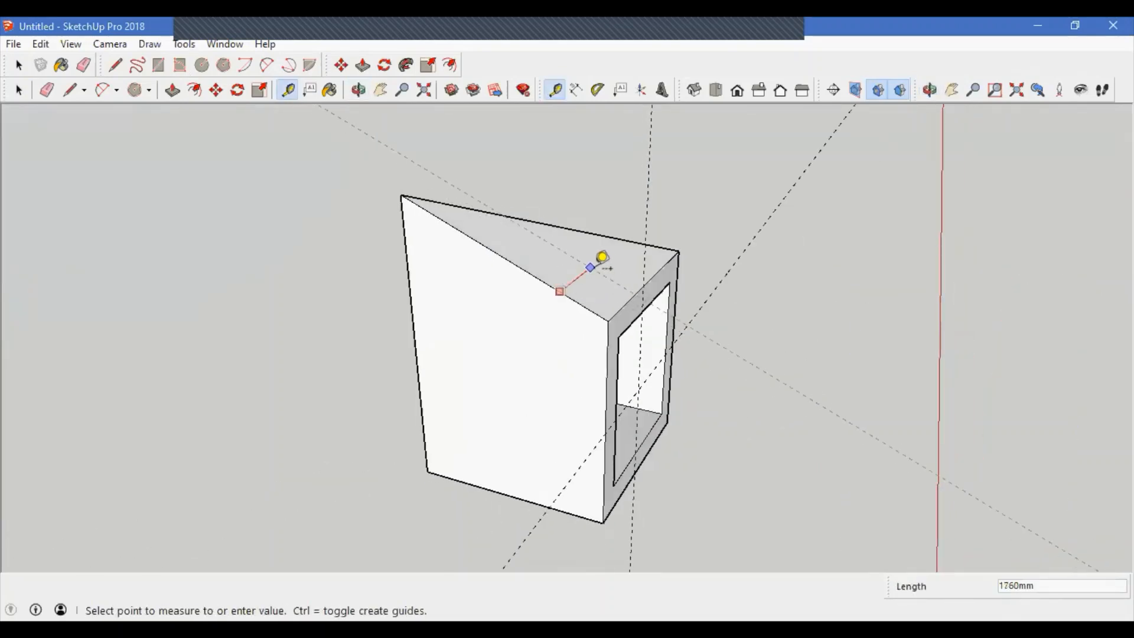
left_click(602, 278)
middle_click_drag(657, 324, 644, 283)
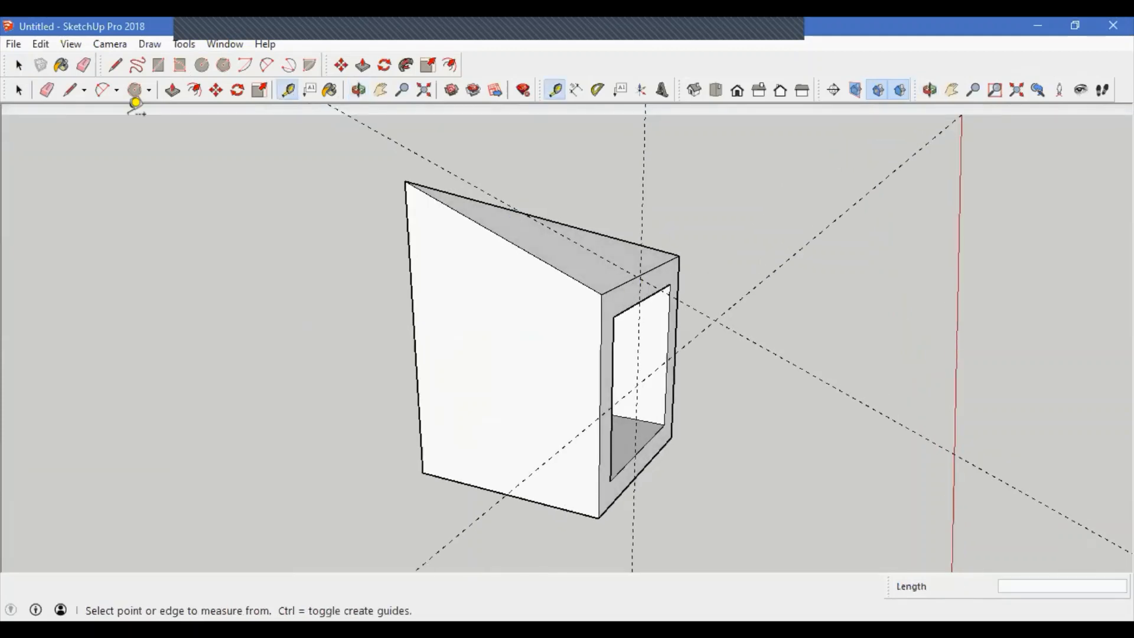
Step: Delete all guides from the model
left_click(41, 44)
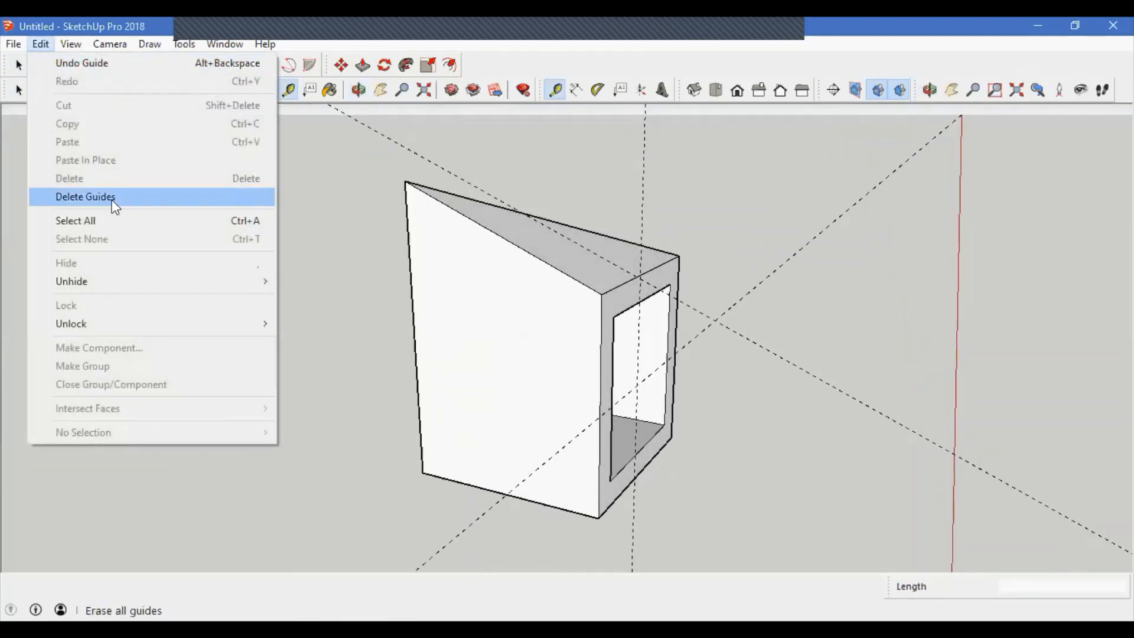
left_click(112, 197)
middle_click_drag(646, 392, 620, 379)
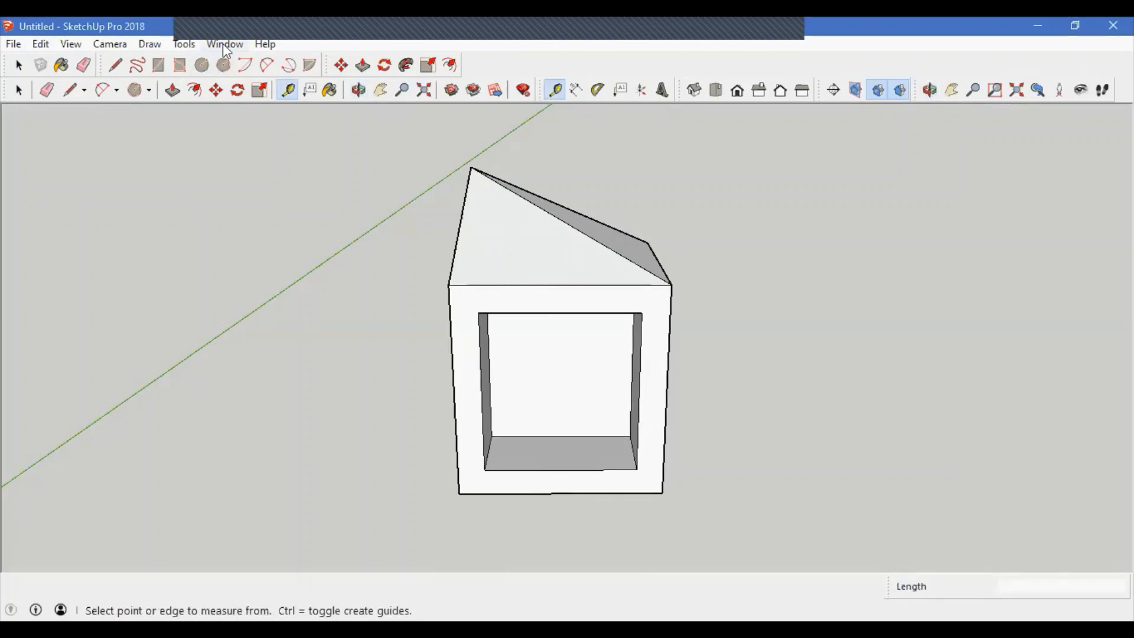
left_click(185, 44)
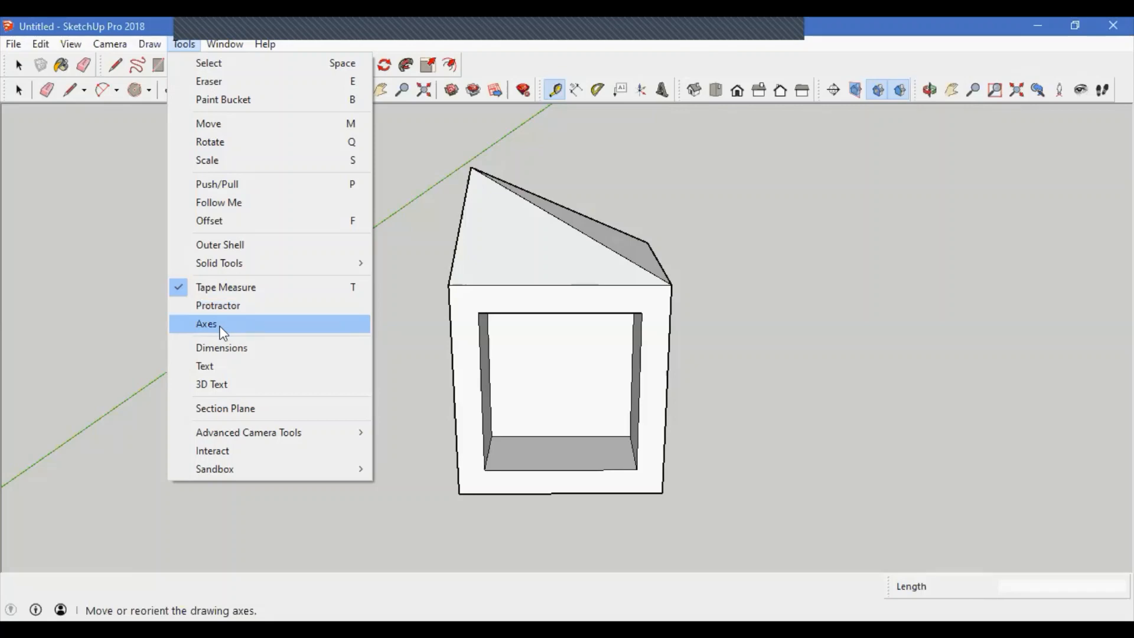
left_click(436, 330)
scroll(428, 305, "down", 4)
left_click(19, 90)
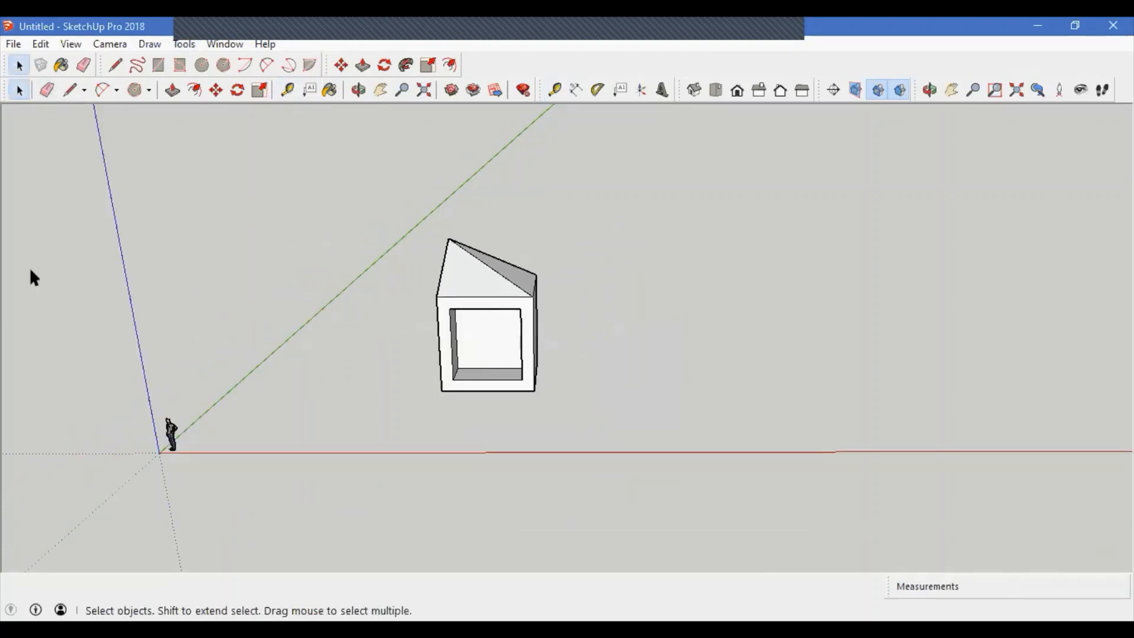
Step: Relocate the drawing axes to the cube's front bottom left corner, aligning them with its edges
left_click(184, 45)
left_click(221, 323)
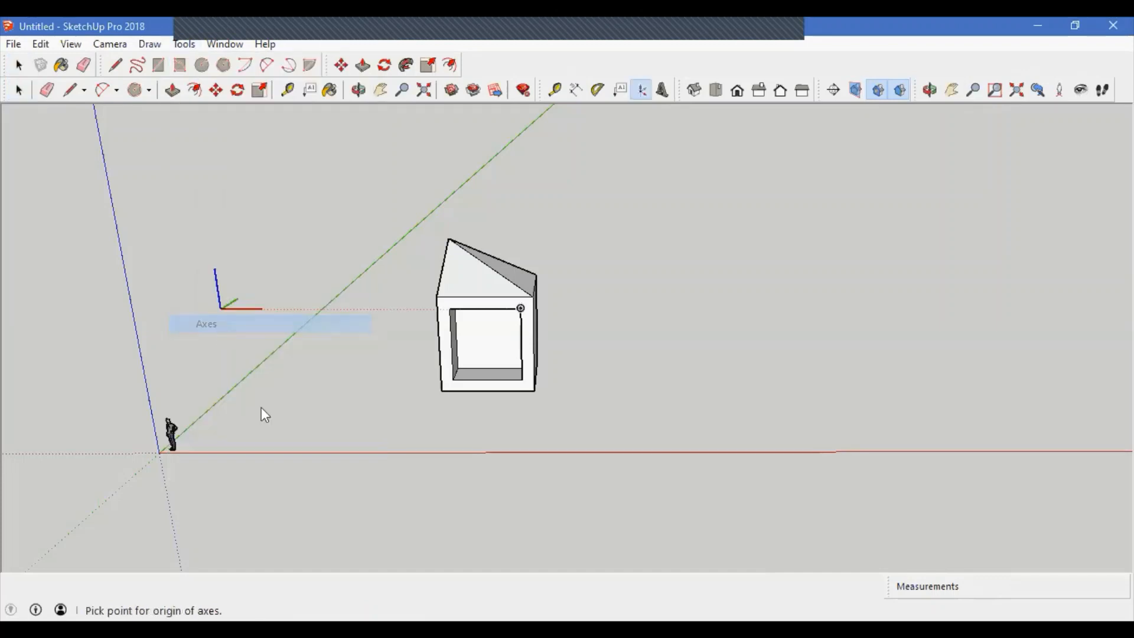
left_click(440, 394)
left_click(507, 394)
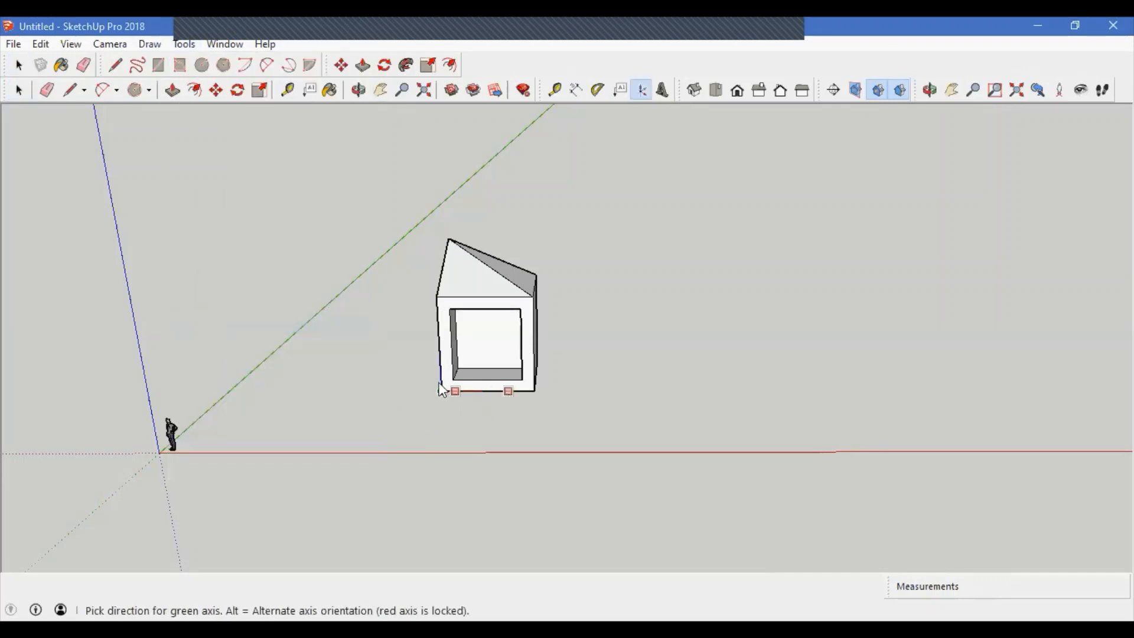
middle_click_drag(506, 394, 1004, 428)
left_click(447, 442)
Step: Place a section plane on the cube's right side face, accepting the default name and symbol
scroll(447, 441, "down", 2)
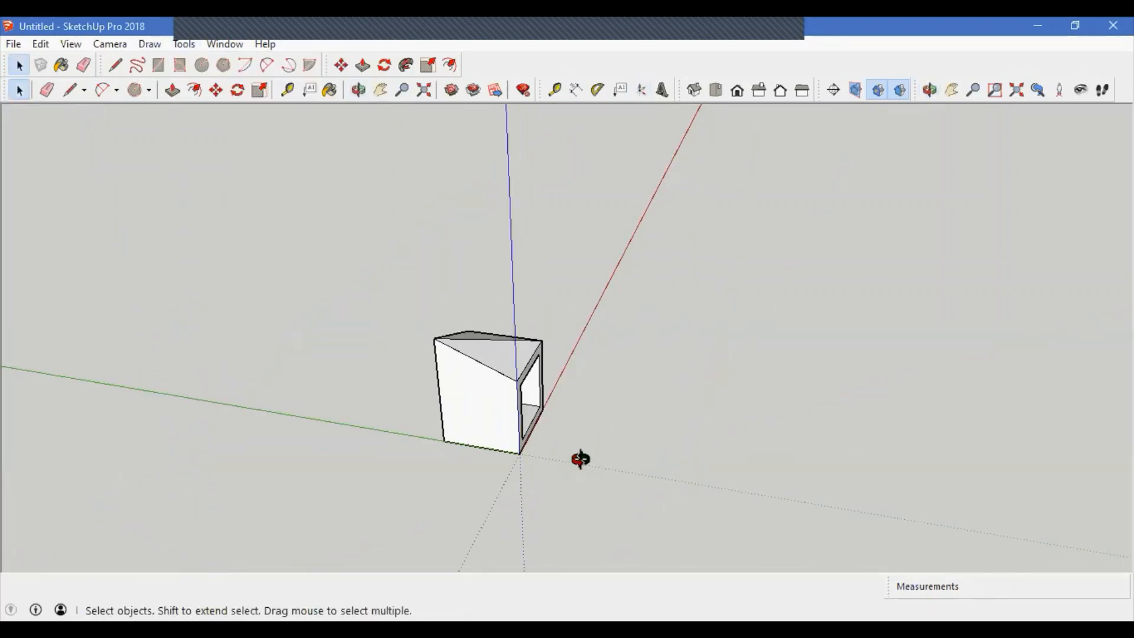
middle_click_drag(579, 458, 364, 479)
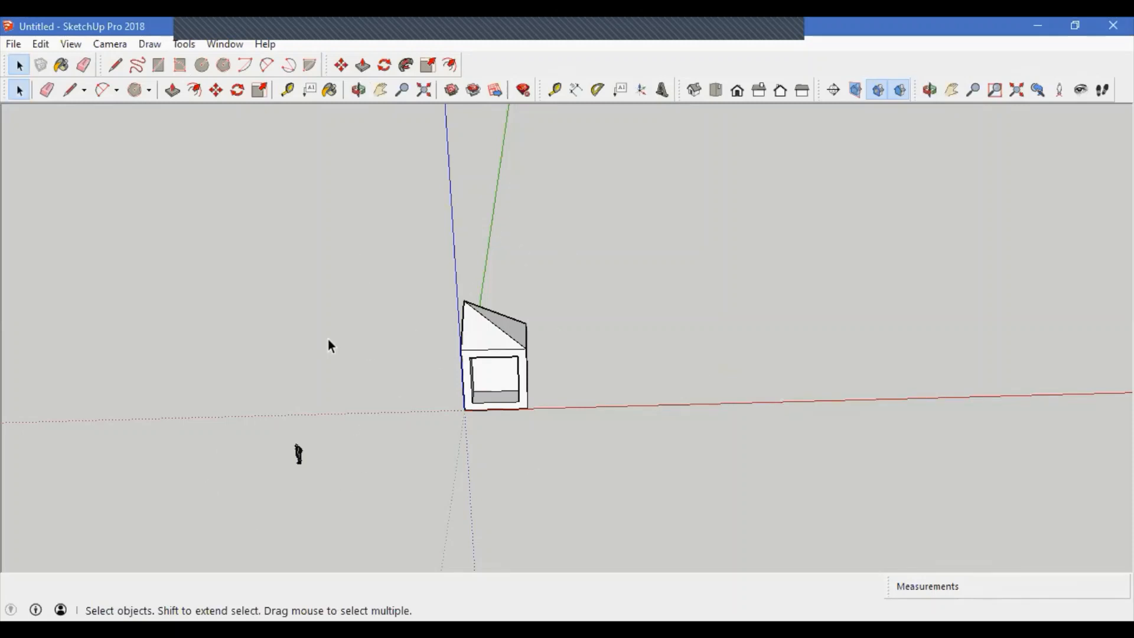
middle_click_drag(329, 344, 491, 462)
scroll(547, 406, "up", 5)
scroll(435, 425, "down", 2)
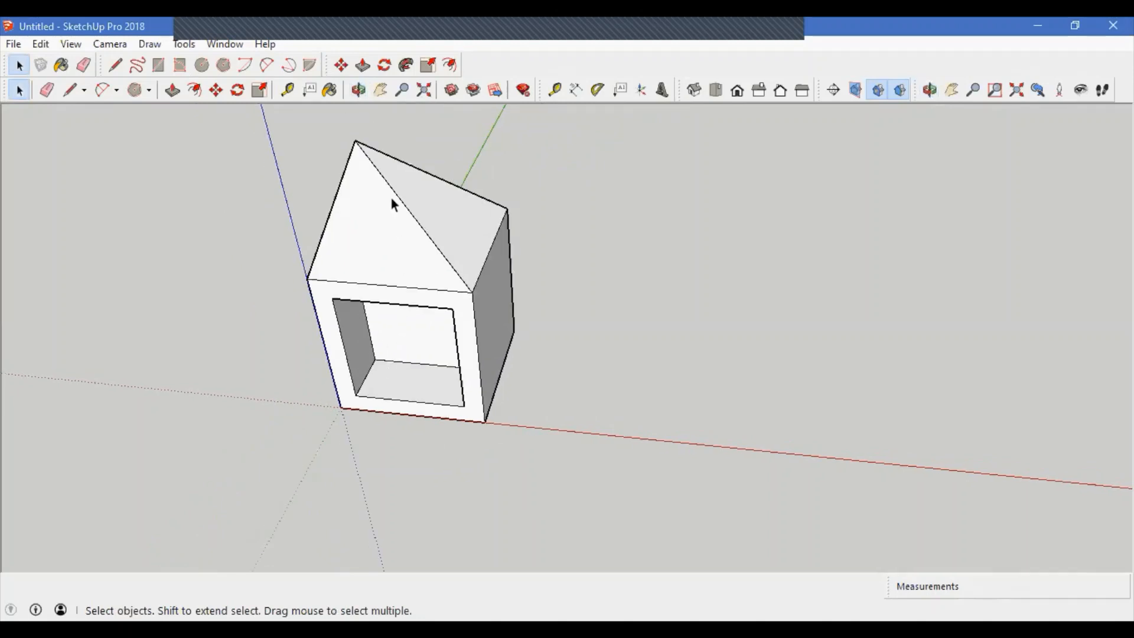
middle_click_drag(373, 195, 349, 320)
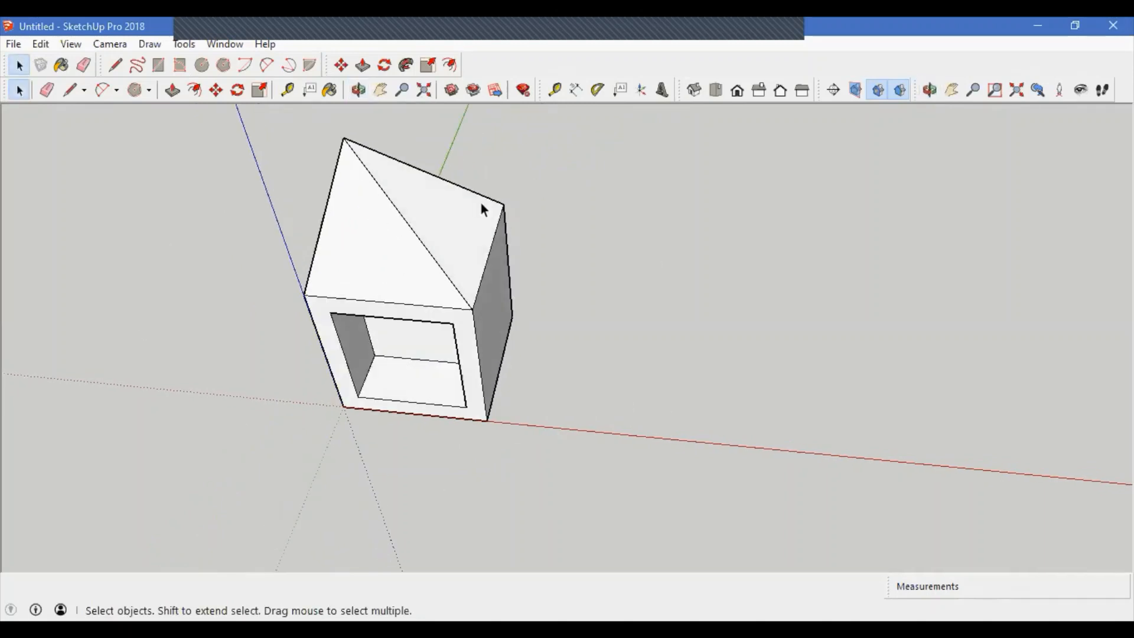
left_click(184, 44)
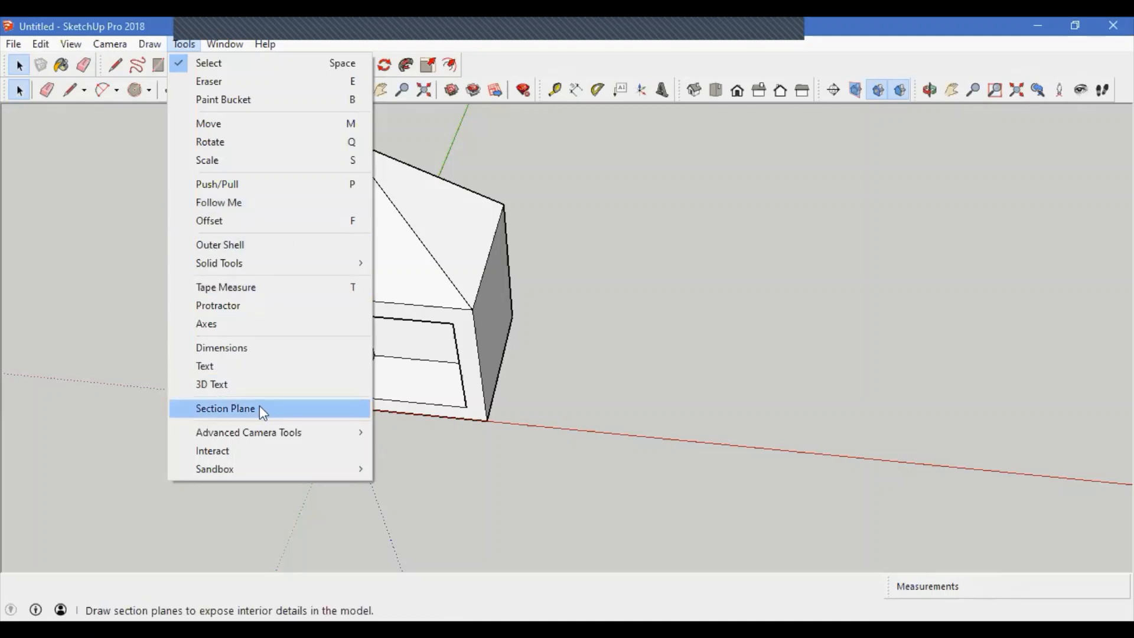
left_click(274, 413)
left_click(497, 327)
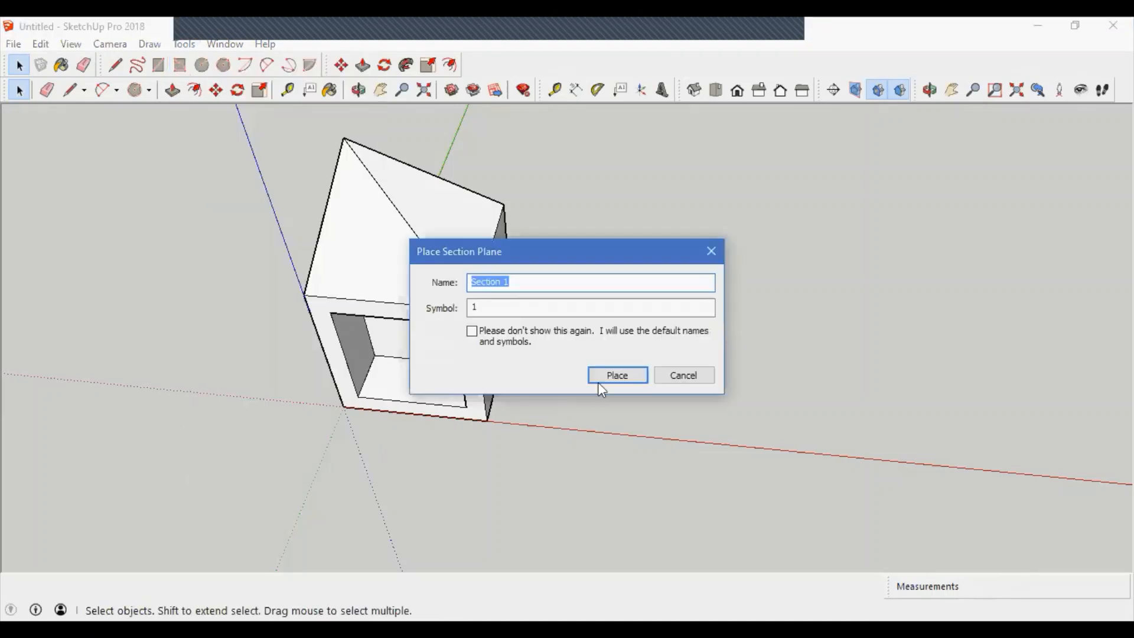
left_click(611, 376)
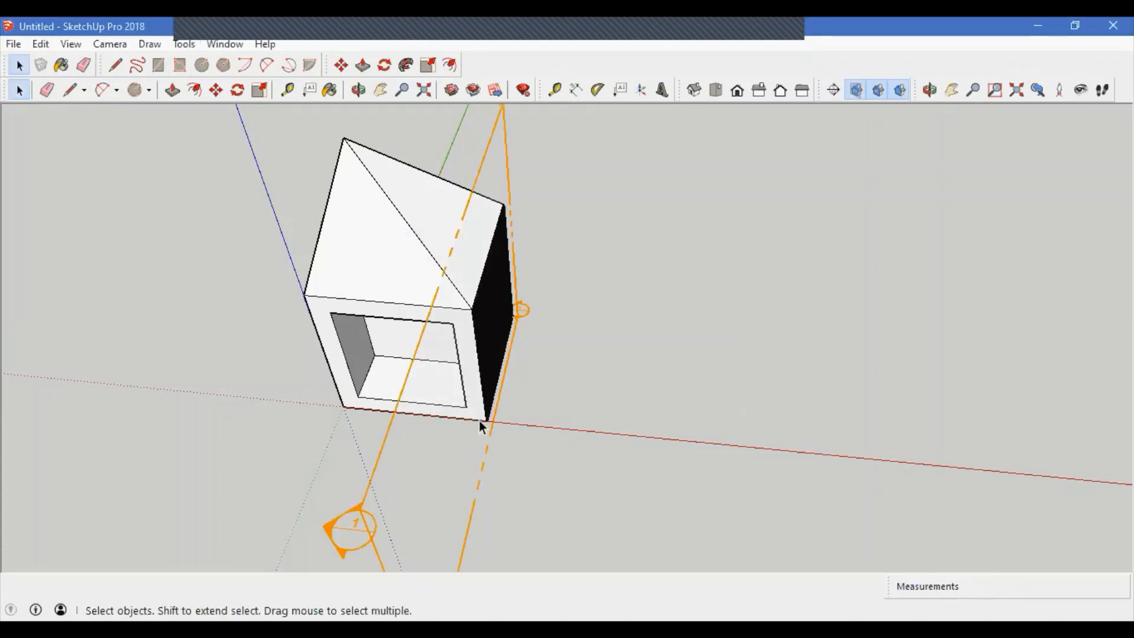
Step: Move the section plane about 466 mm through the cube to cut it open
left_click(463, 463)
key("m")
left_click_drag(441, 486, 343, 477)
middle_click_drag(482, 466, 375, 278)
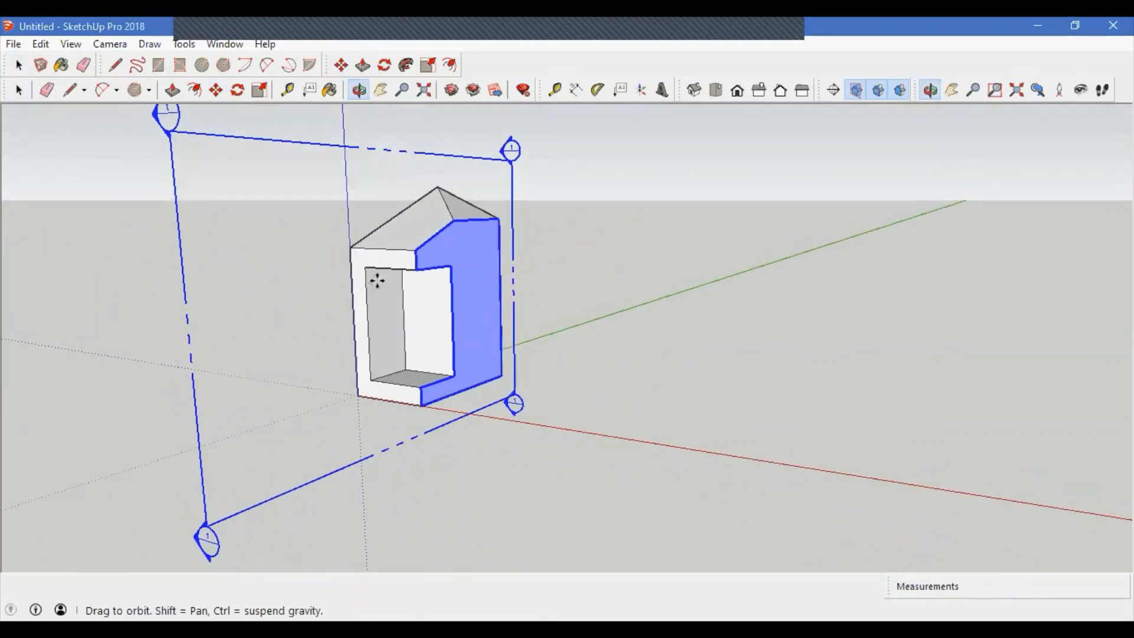
left_click(304, 433)
key("space")
left_click(484, 472)
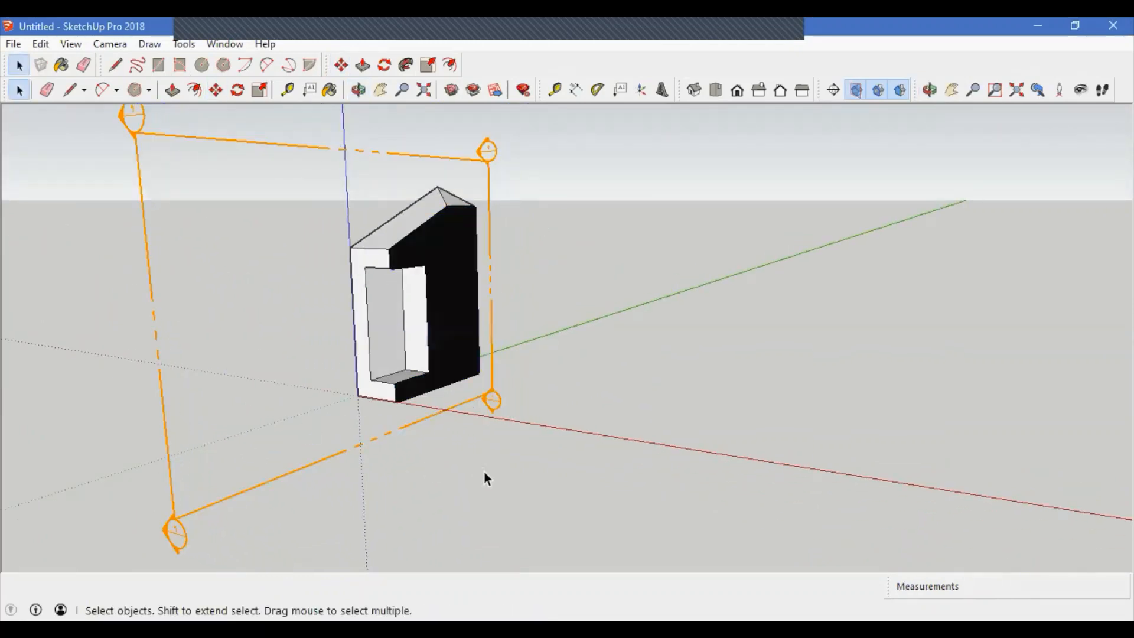
Step: Toggle the section cut fill off and back on to compare the cut view
middle_click_drag(484, 473, 298, 501)
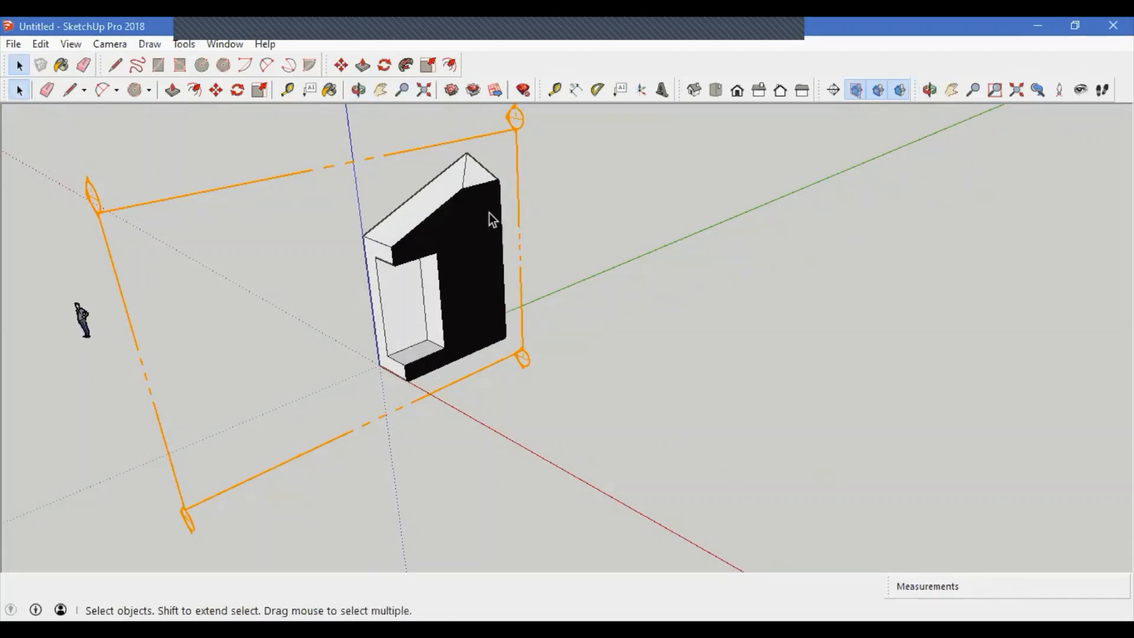
left_click(898, 91)
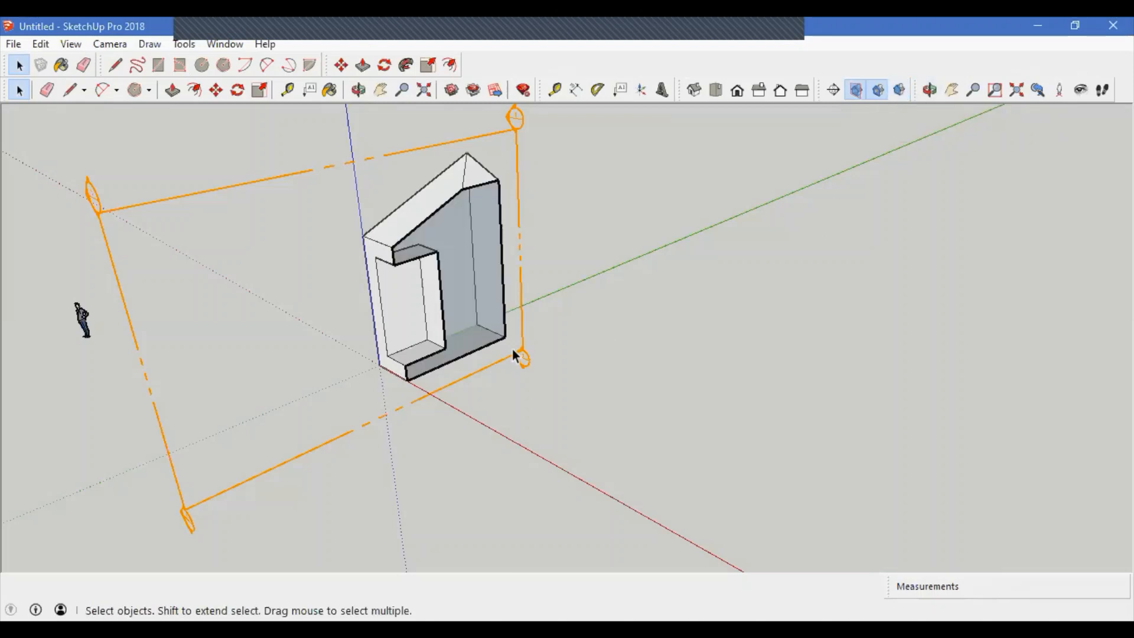
middle_click_drag(512, 349, 485, 390)
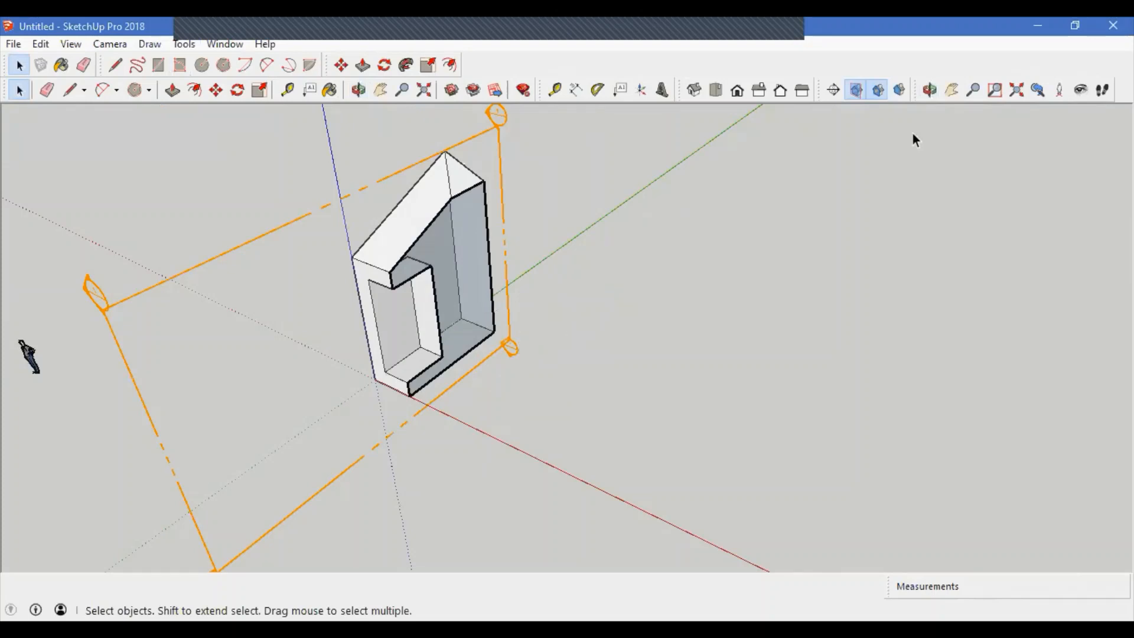
left_click(900, 90)
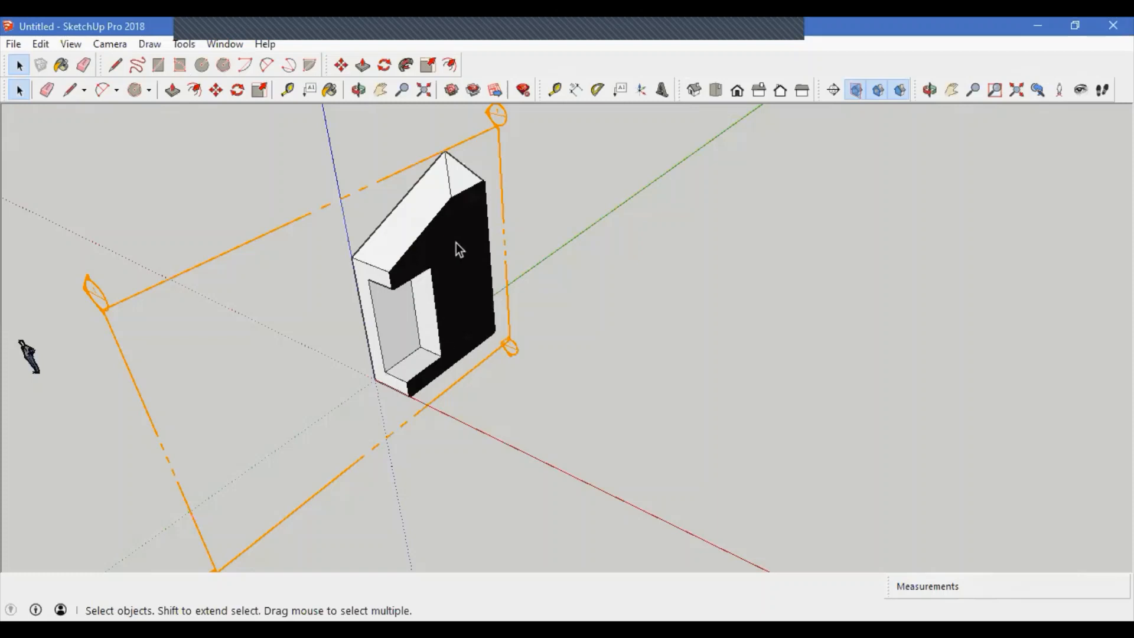
Step: Select the section plane and move it back outward so it cuts less of the cube
left_click(338, 432)
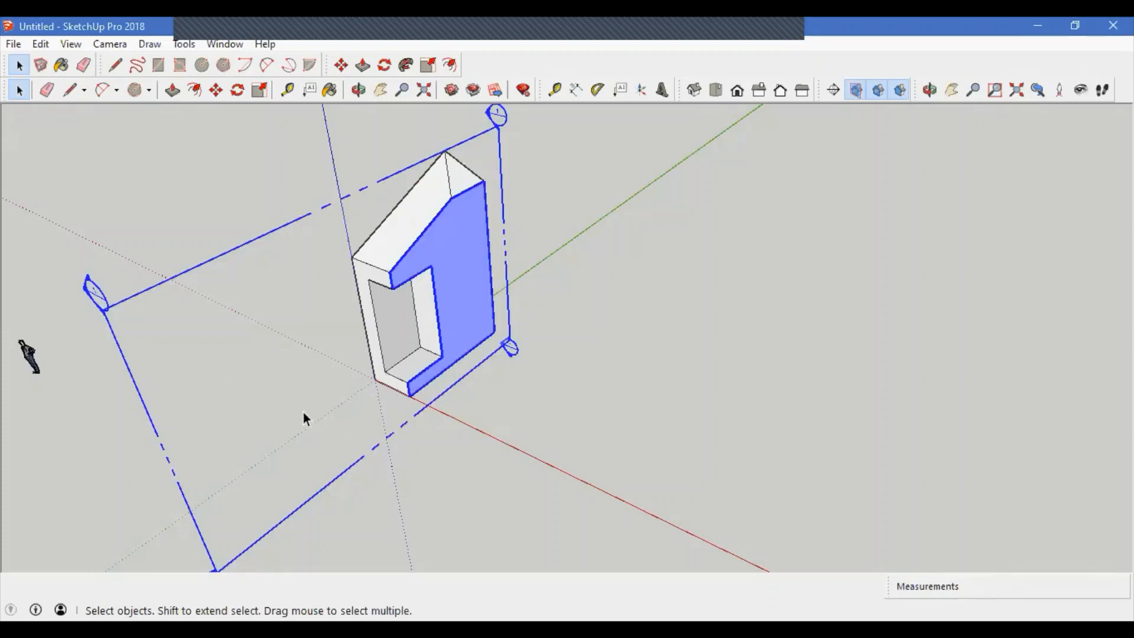
key("m")
left_click(276, 379)
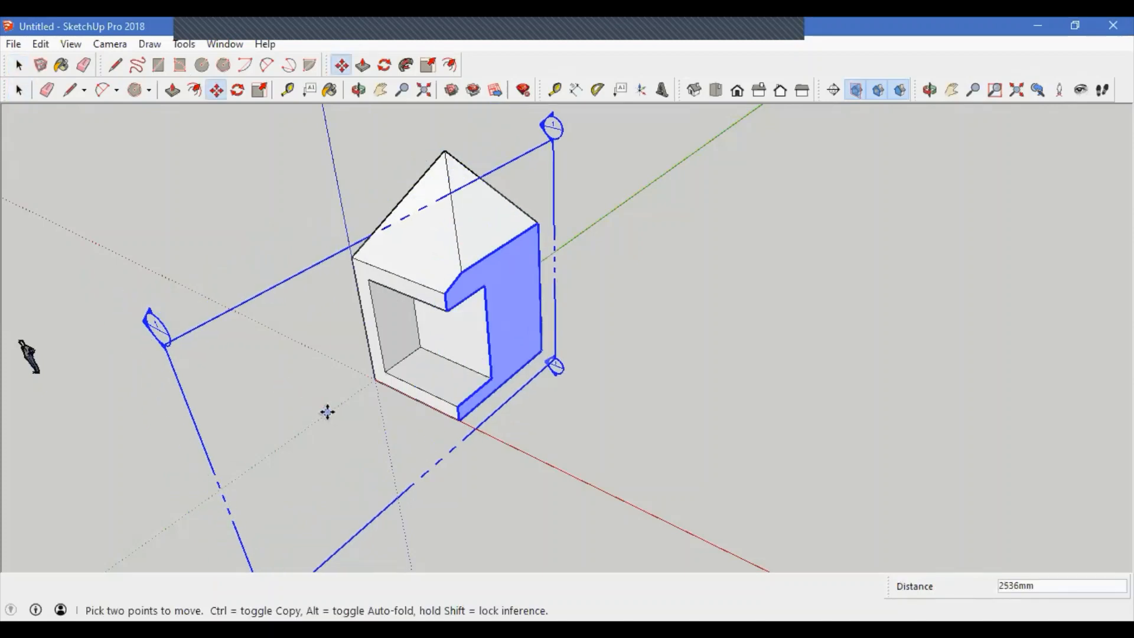
left_click(326, 412)
middle_click_drag(471, 326, 440, 433)
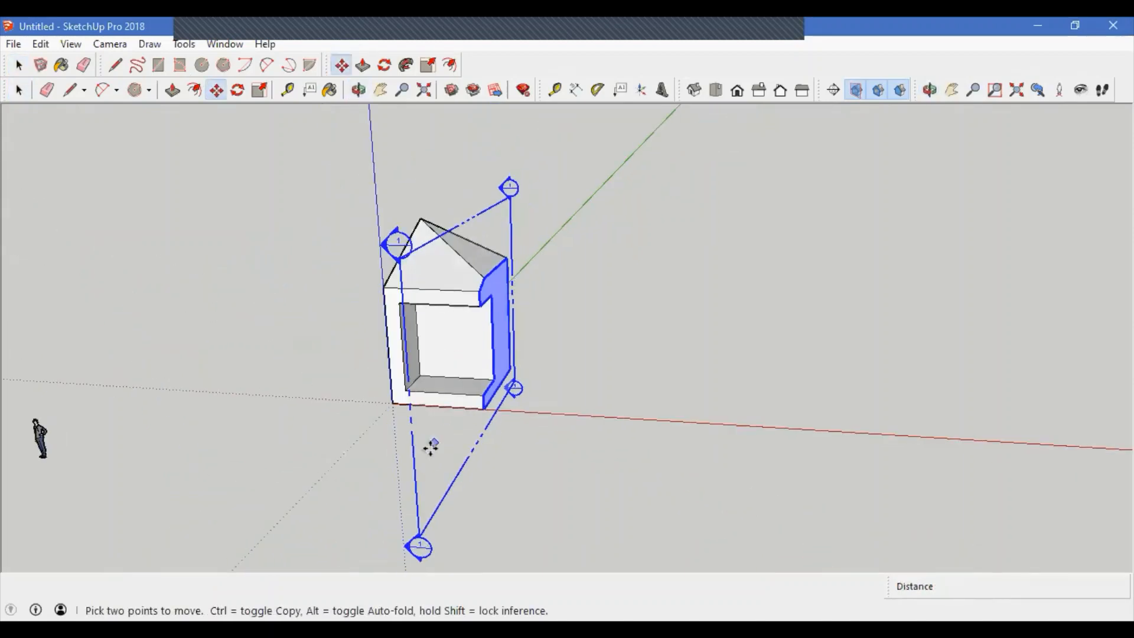
Step: Rotate the section plane about 43 degrees around a vertical axis
key("q")
middle_click_drag(420, 511, 485, 434)
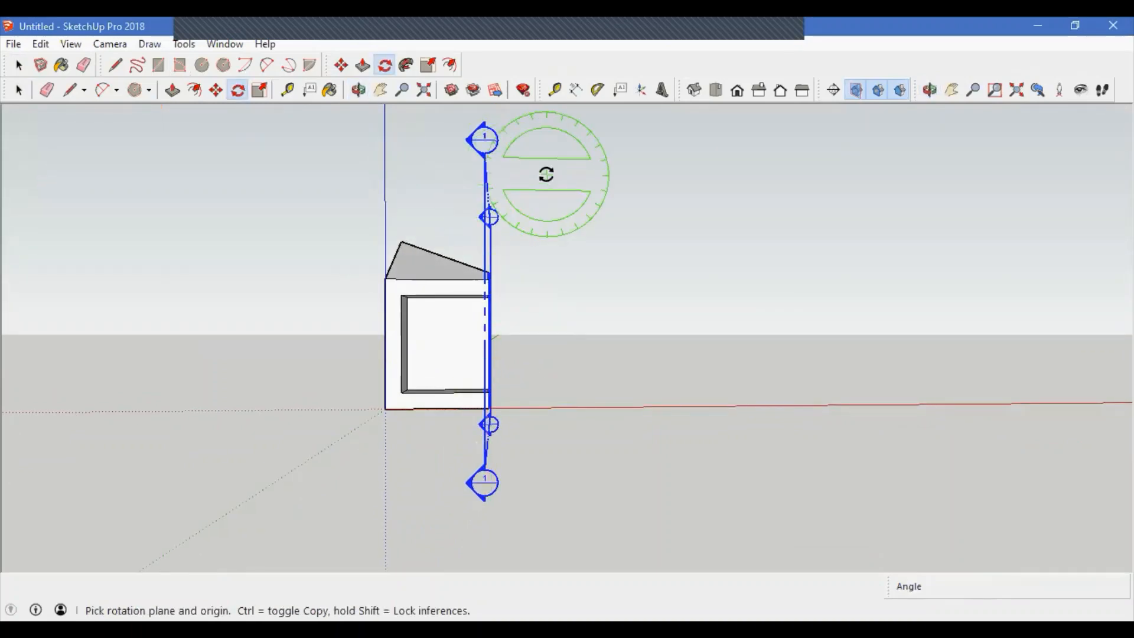
left_click(547, 175)
left_click(551, 387)
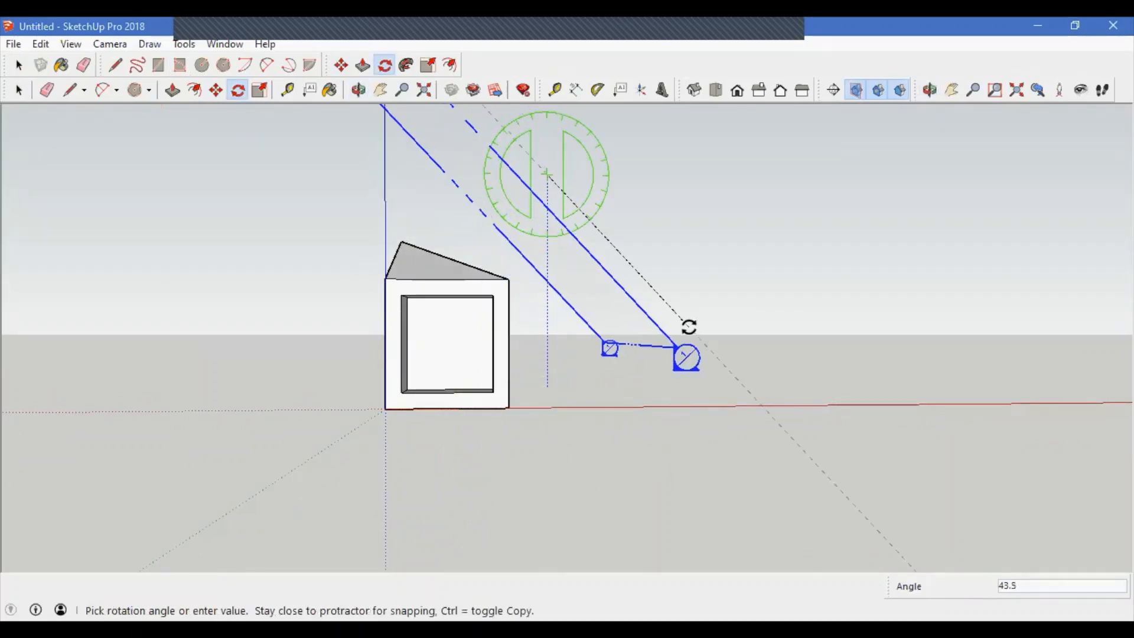
left_click(689, 326)
middle_click_drag(486, 371, 426, 425)
Step: Move the rotated section plane through the cube and return to the Select tool
key("m")
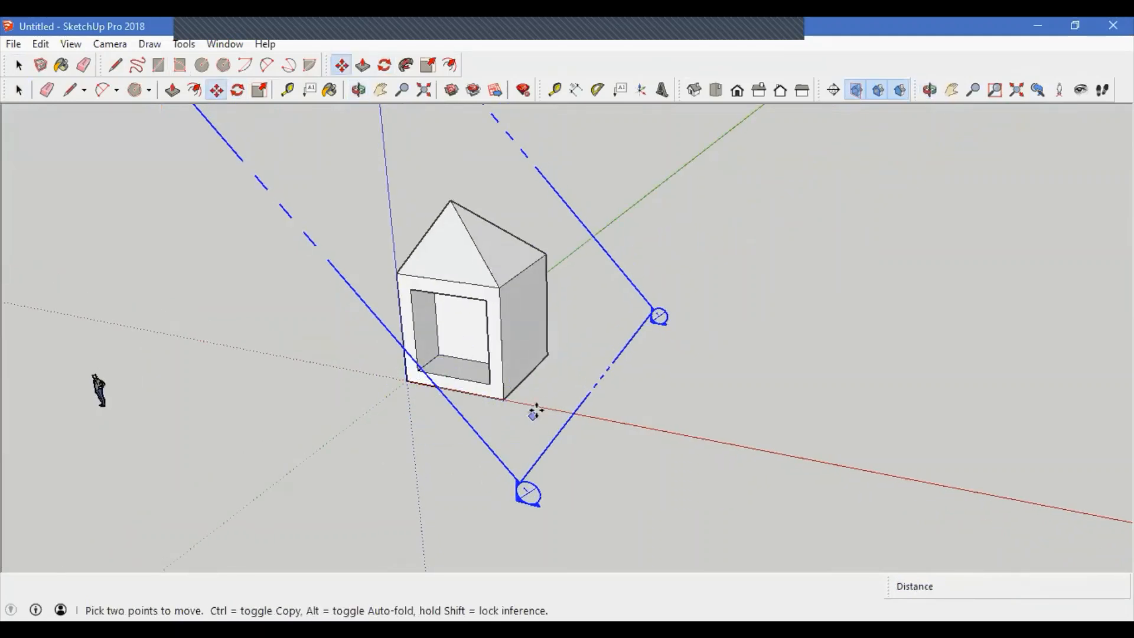
left_click(456, 458)
middle_click_drag(455, 458, 448, 239)
middle_click_drag(587, 401, 679, 466)
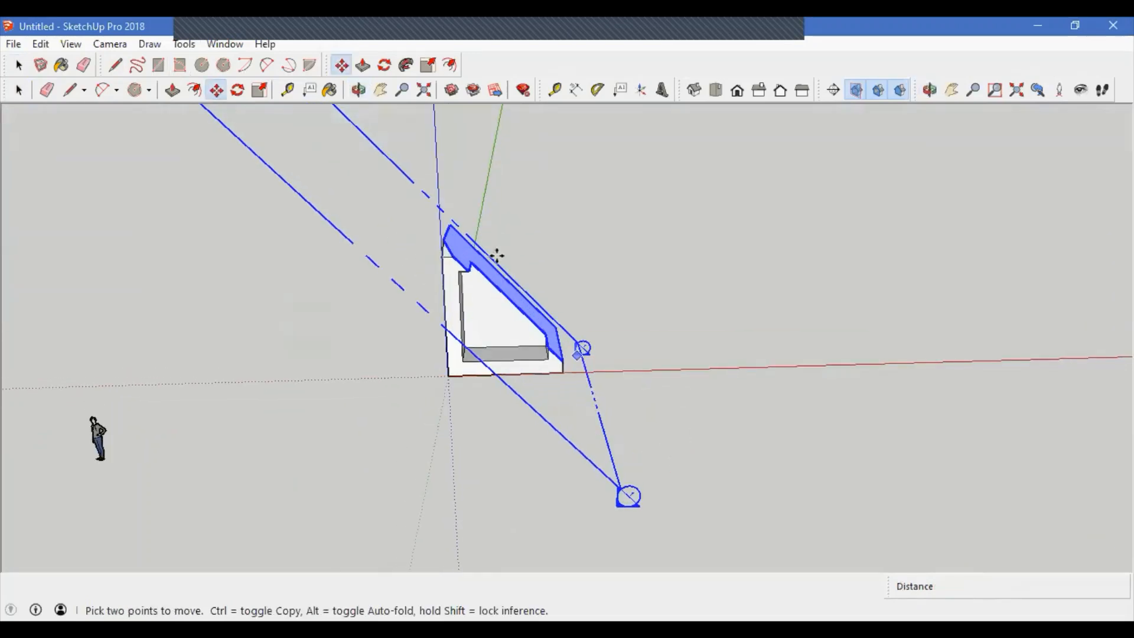
left_click(586, 415)
middle_click_drag(562, 400, 380, 463)
key("space")
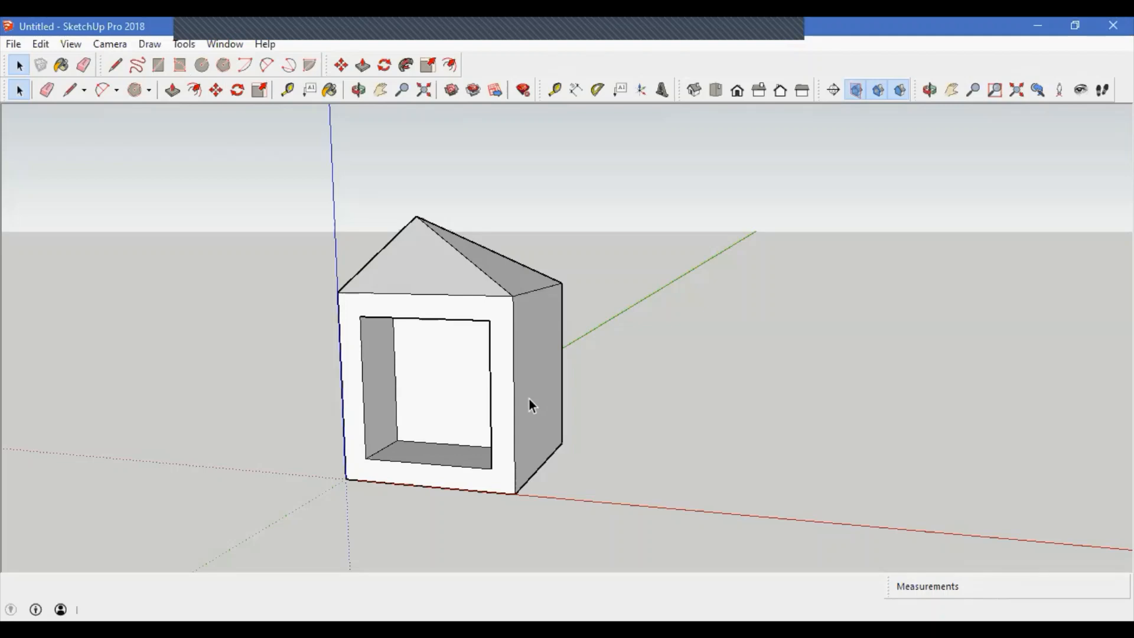
Step: Browse the Tools, Draw and Window menus to examine the Sandbox tools and tray options
middle_click_drag(519, 355, 511, 436)
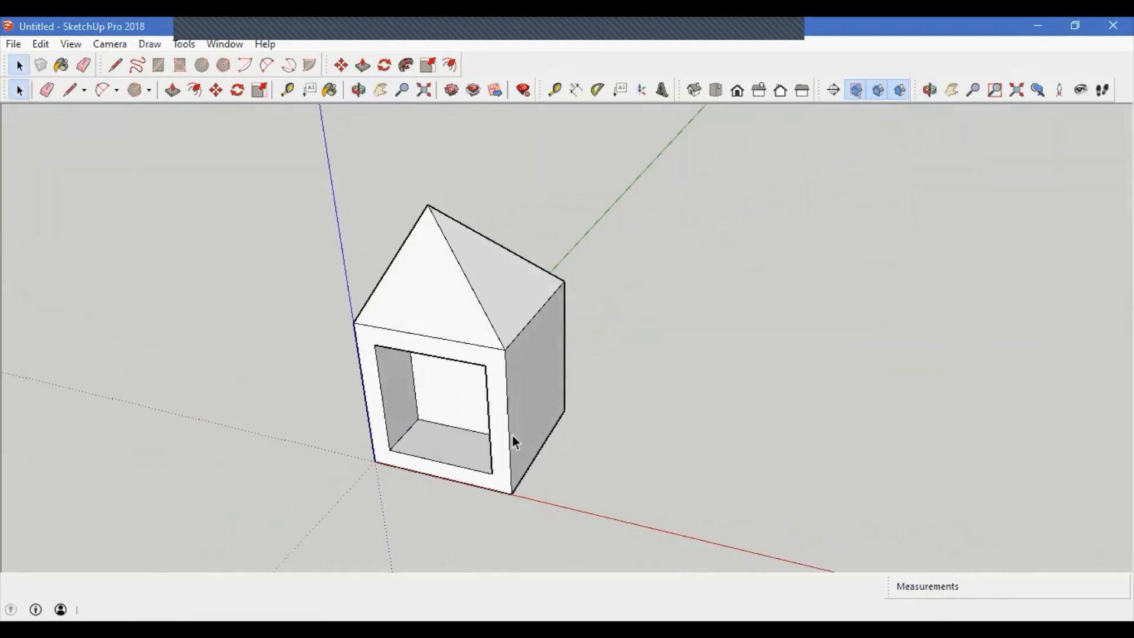
left_click(184, 44)
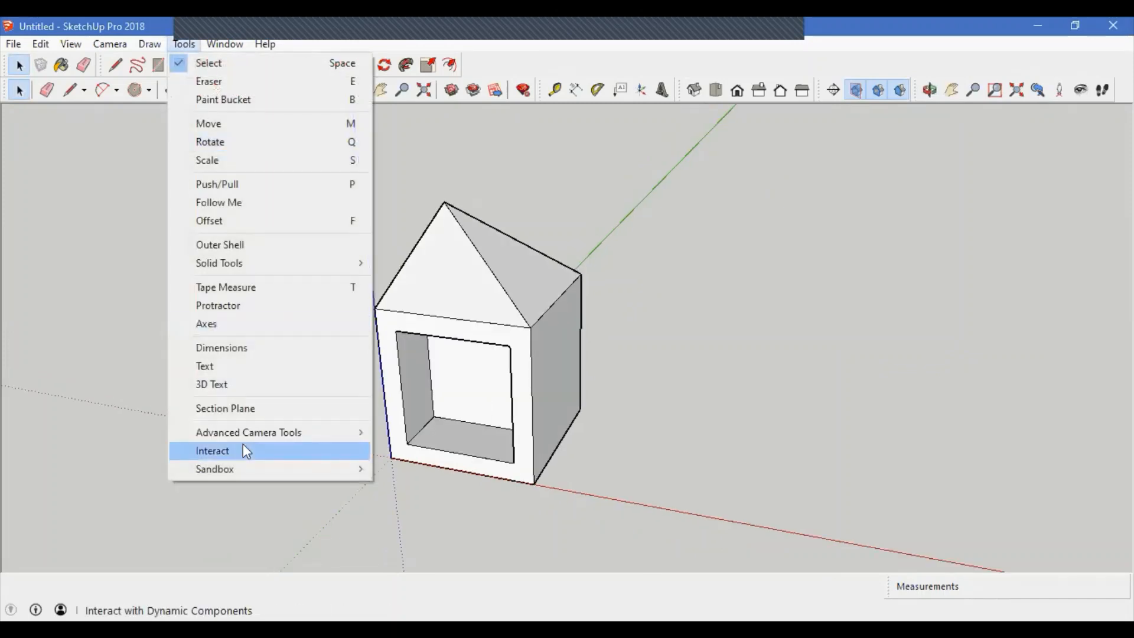
mouse_move(285, 436)
mouse_move(249, 463)
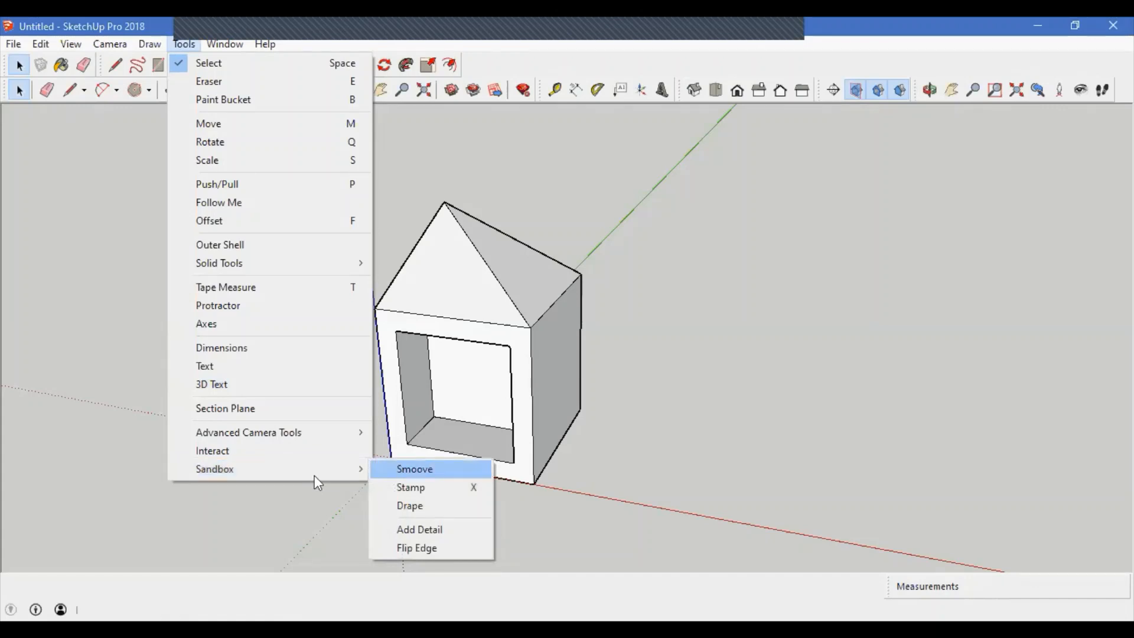
mouse_move(148, 41)
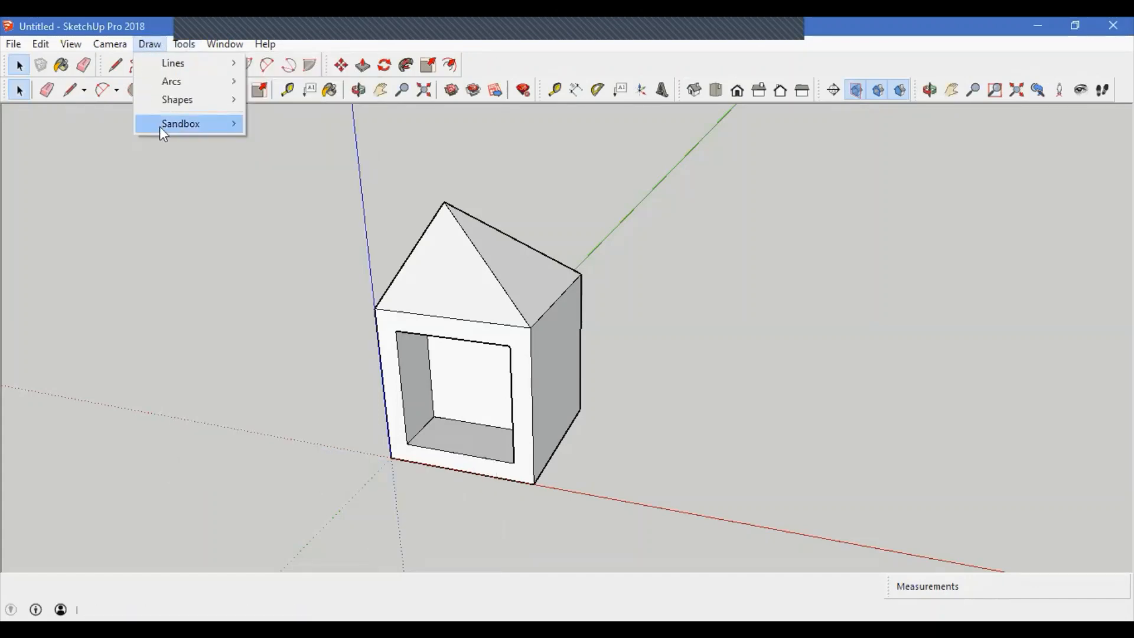
mouse_move(161, 126)
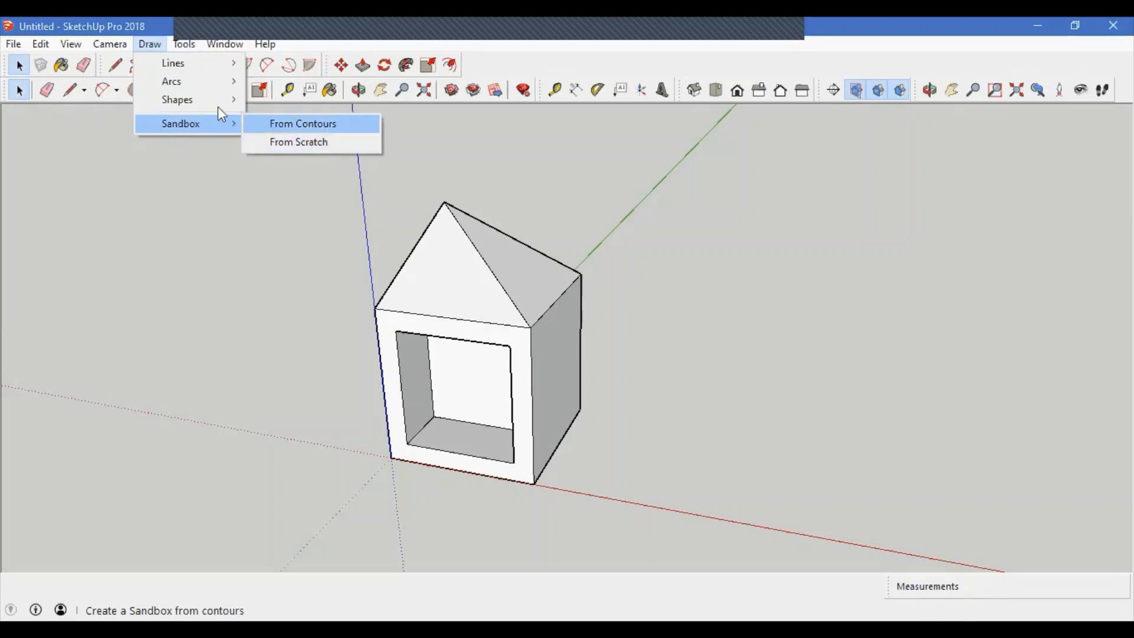
mouse_move(184, 44)
mouse_move(352, 473)
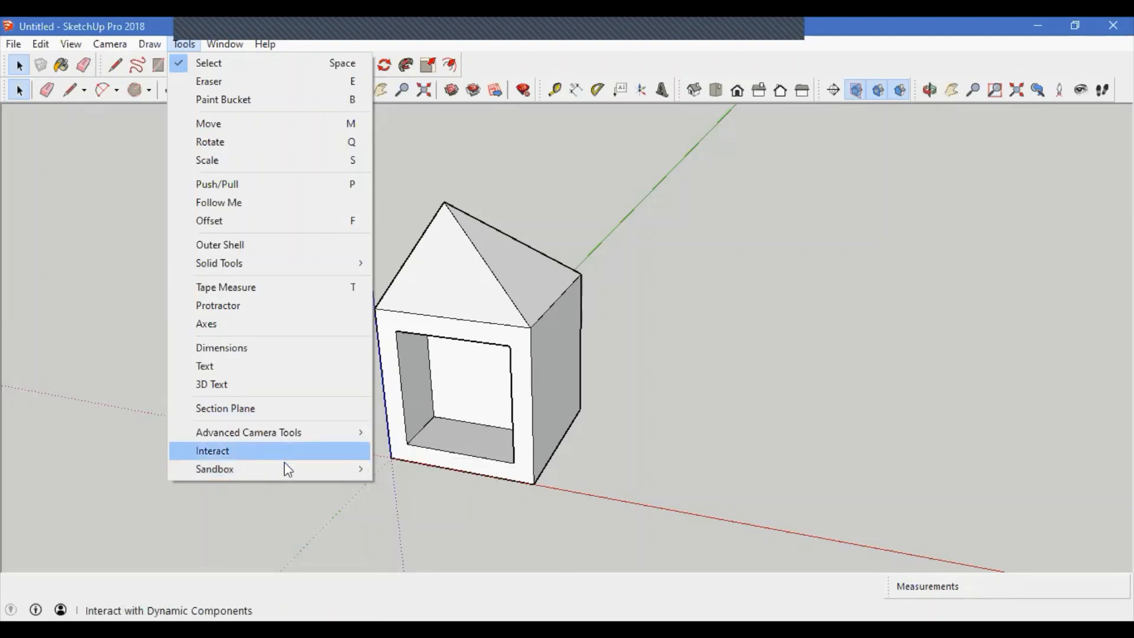
mouse_move(222, 45)
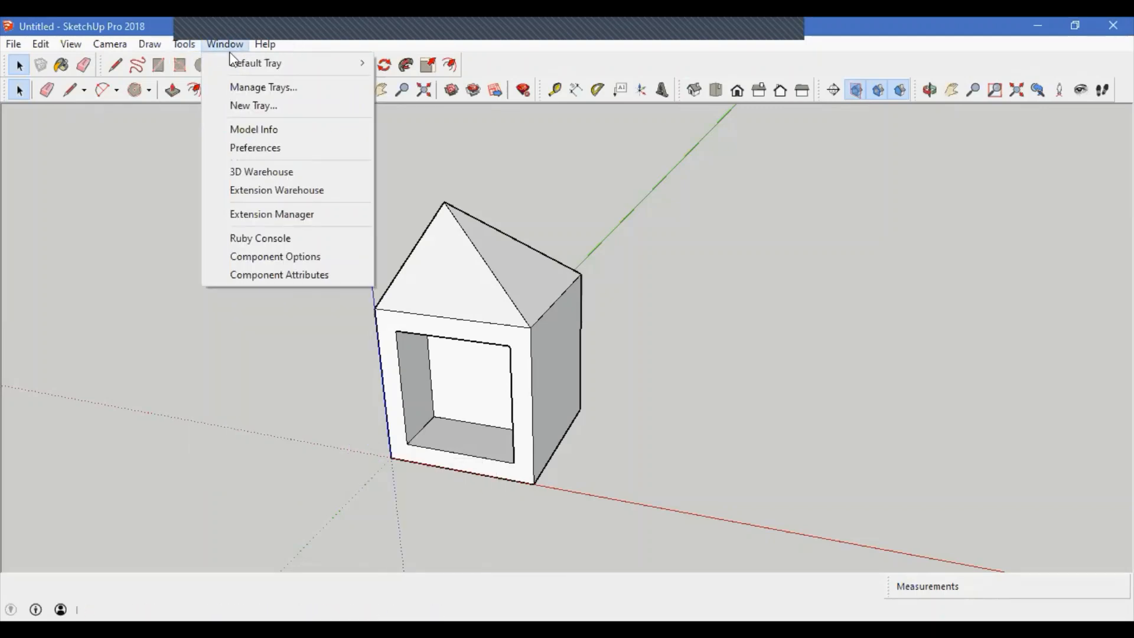
mouse_move(284, 69)
left_click(845, 369)
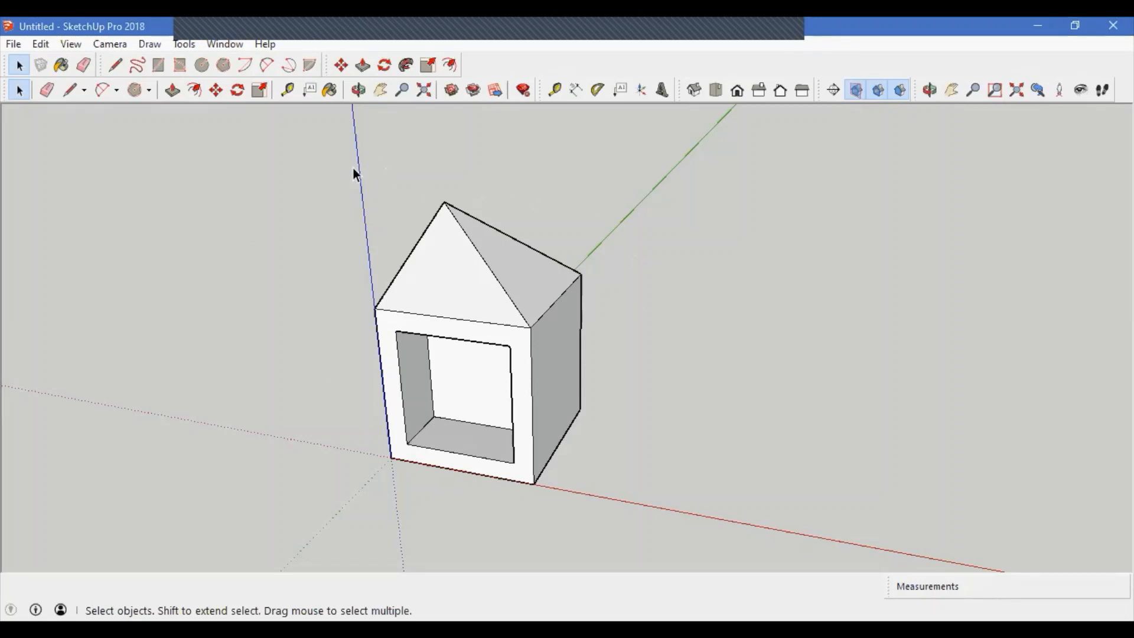
Step: Show the Default Tray beside the drawing area
left_click(242, 49)
mouse_move(312, 73)
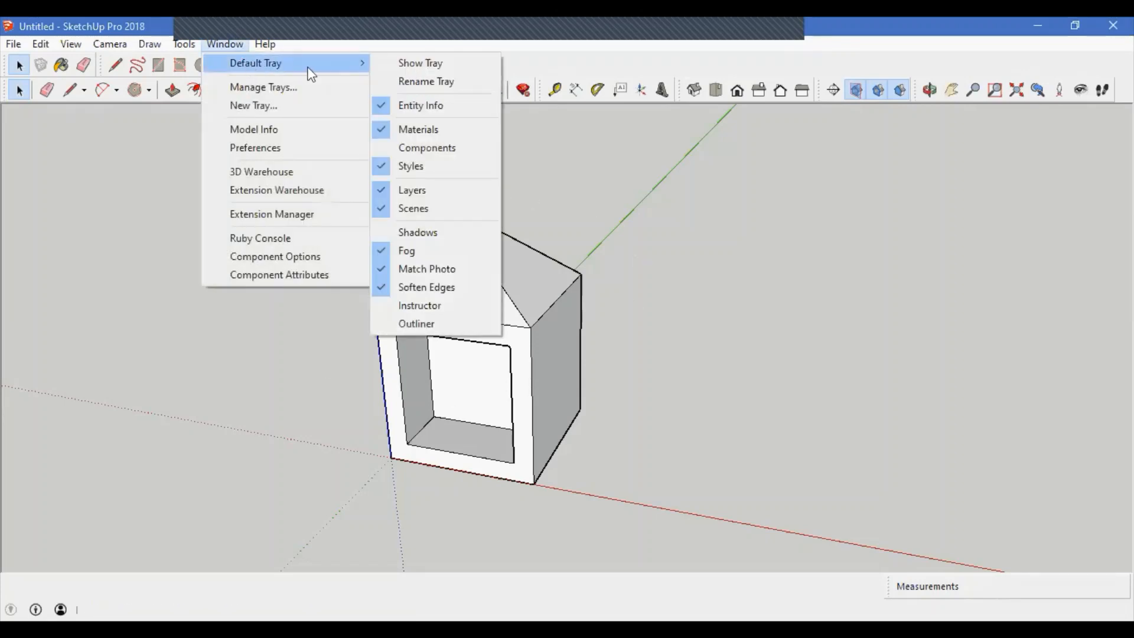
left_click(436, 66)
Step: Expand and collapse the tray's Materials, Styles and Scenes panels to preview their contents
left_click(939, 141)
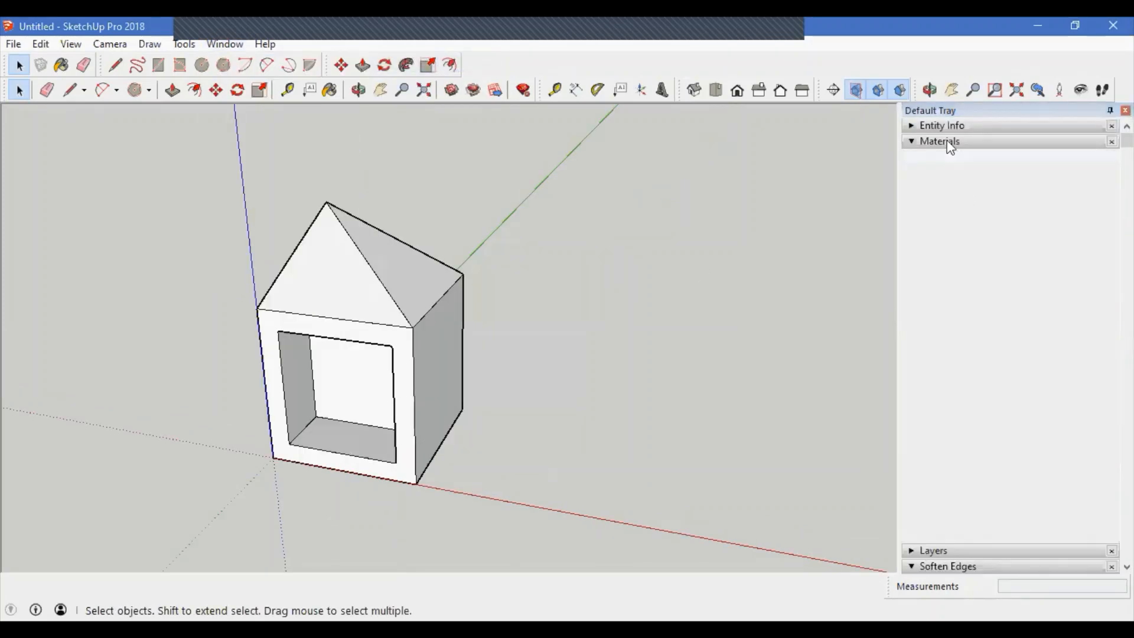
left_click(959, 156)
left_click(957, 187)
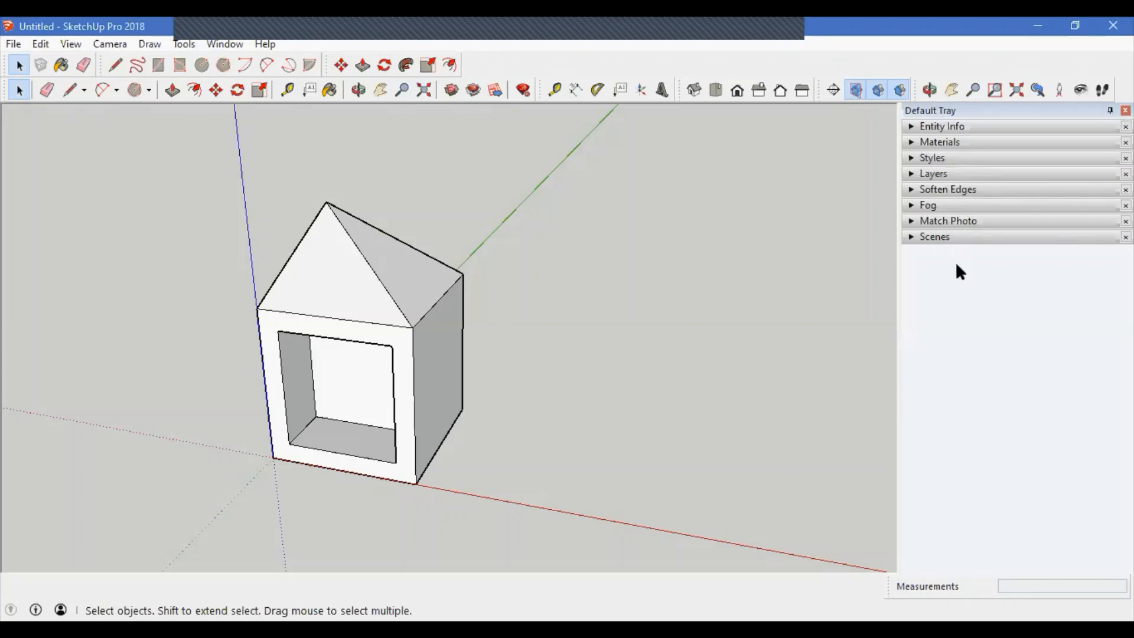
left_click(945, 126)
left_click(945, 125)
left_click(945, 141)
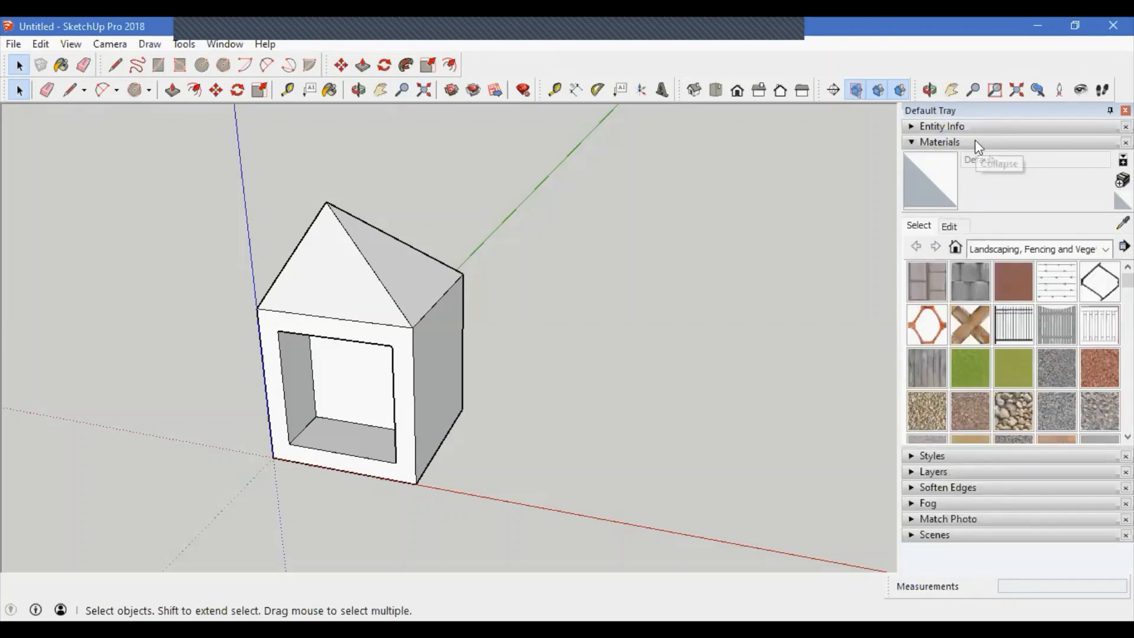
left_click(977, 145)
left_click(968, 157)
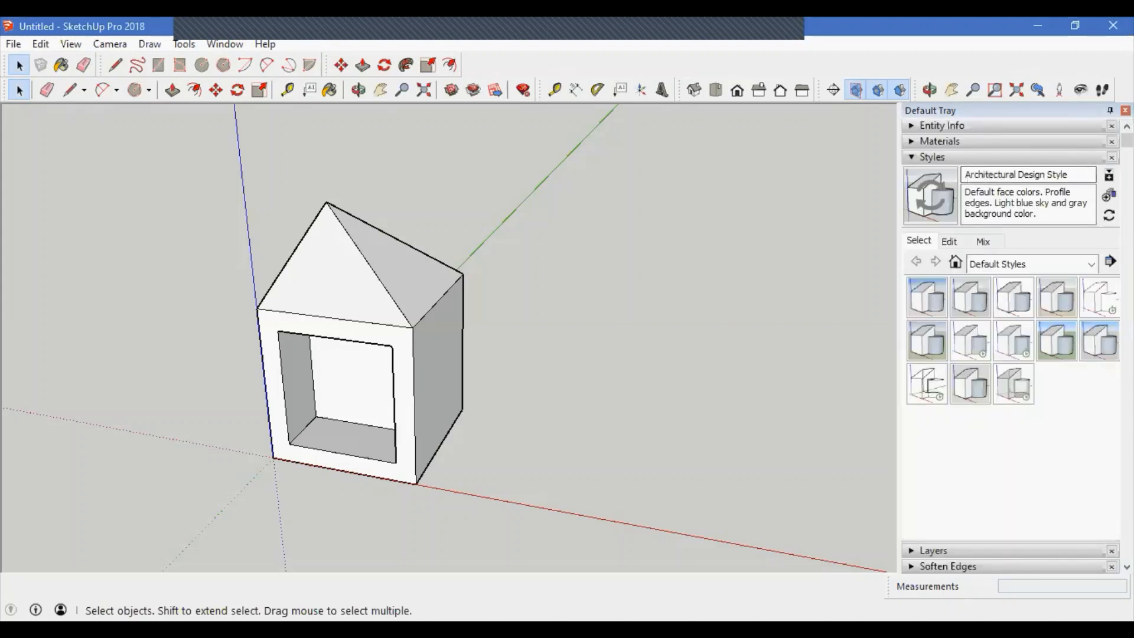
left_click(968, 156)
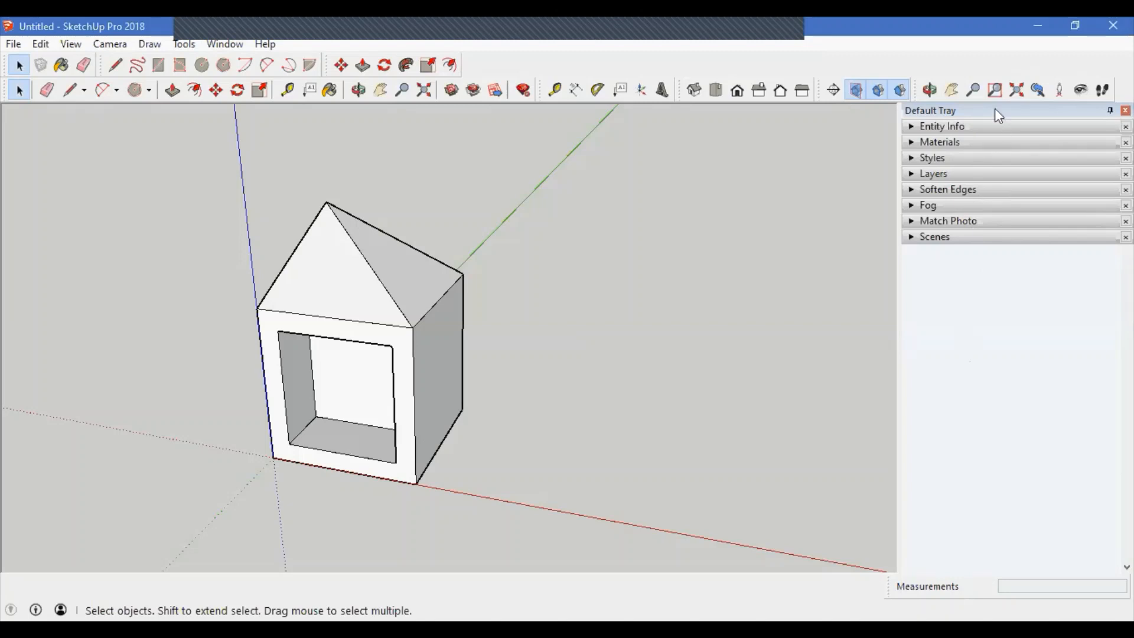
left_click(972, 236)
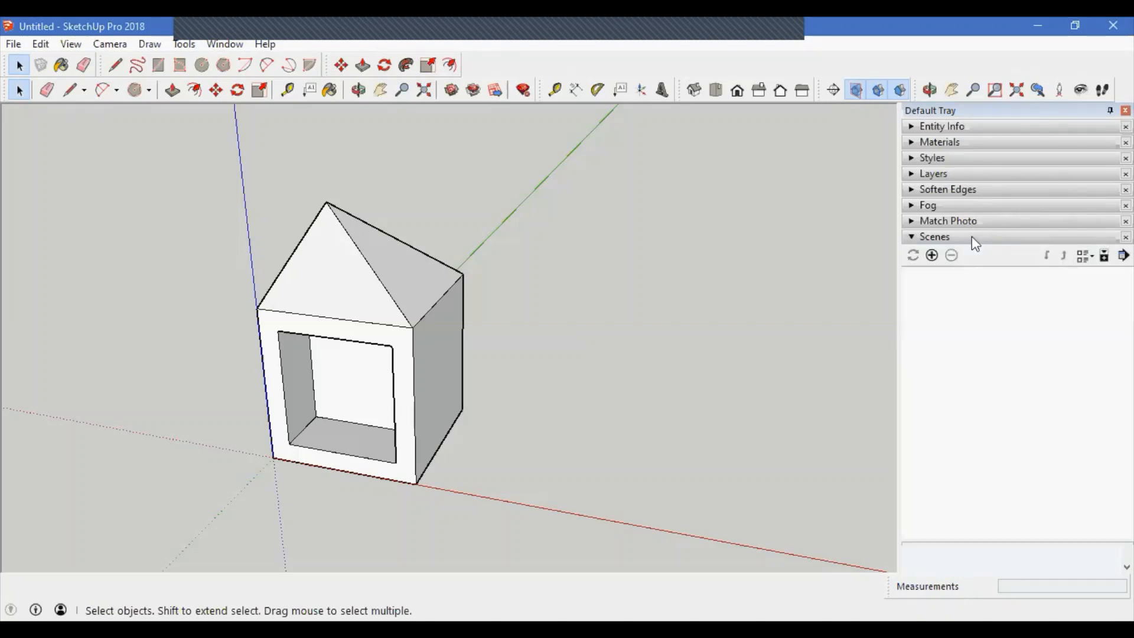
left_click(972, 236)
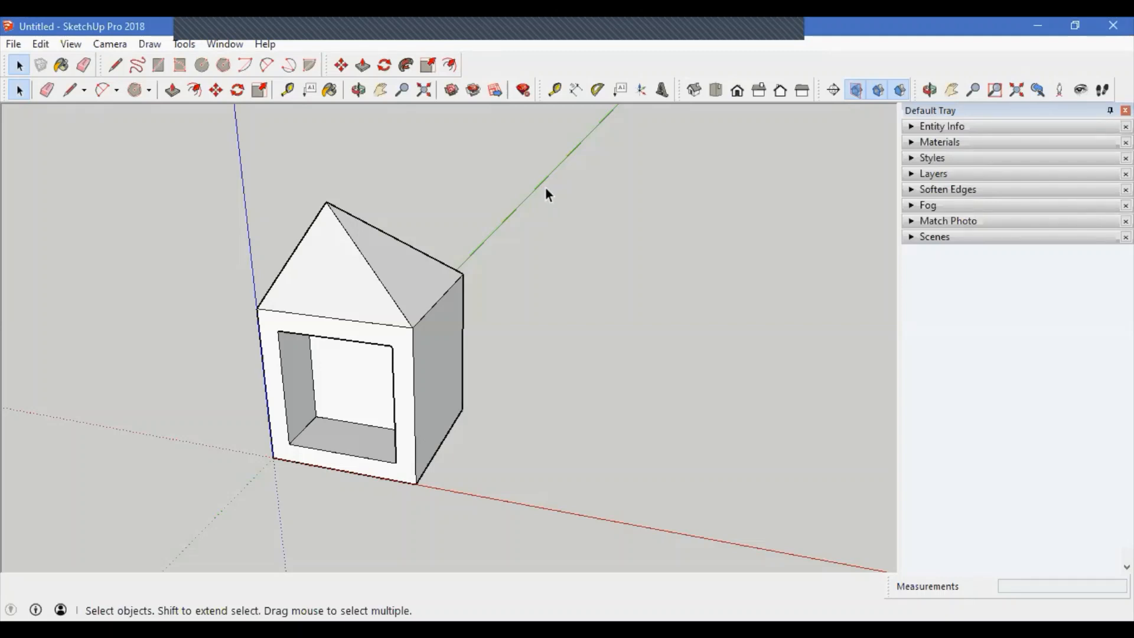
Step: In Manage Trays, remove Entity Info, Styles and Materials from the Default Tray
left_click(224, 43)
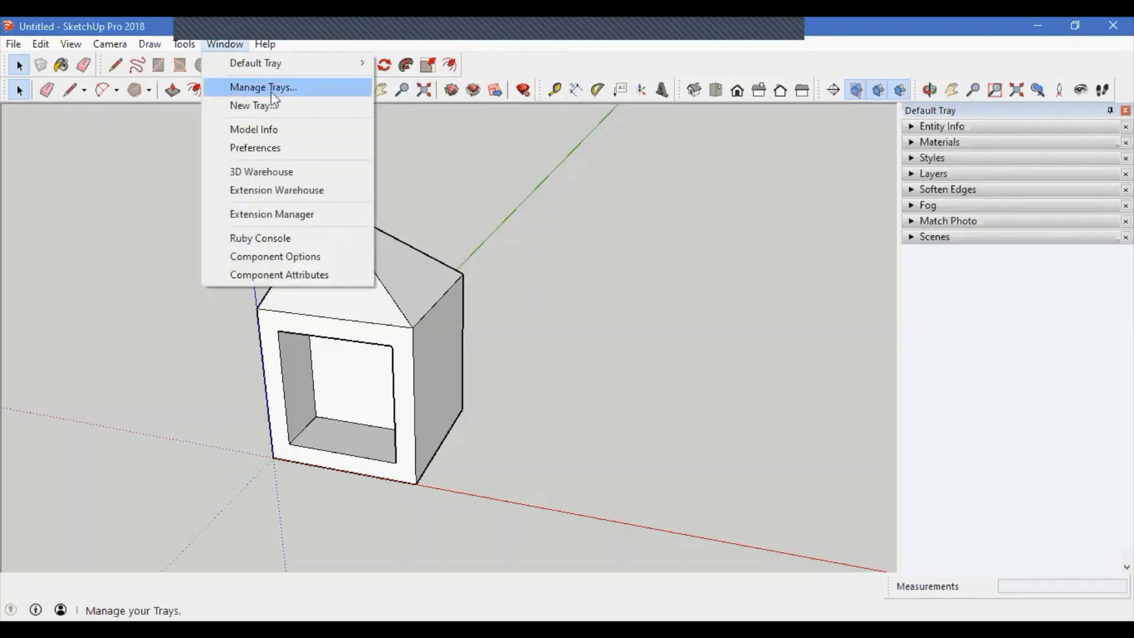
left_click(304, 88)
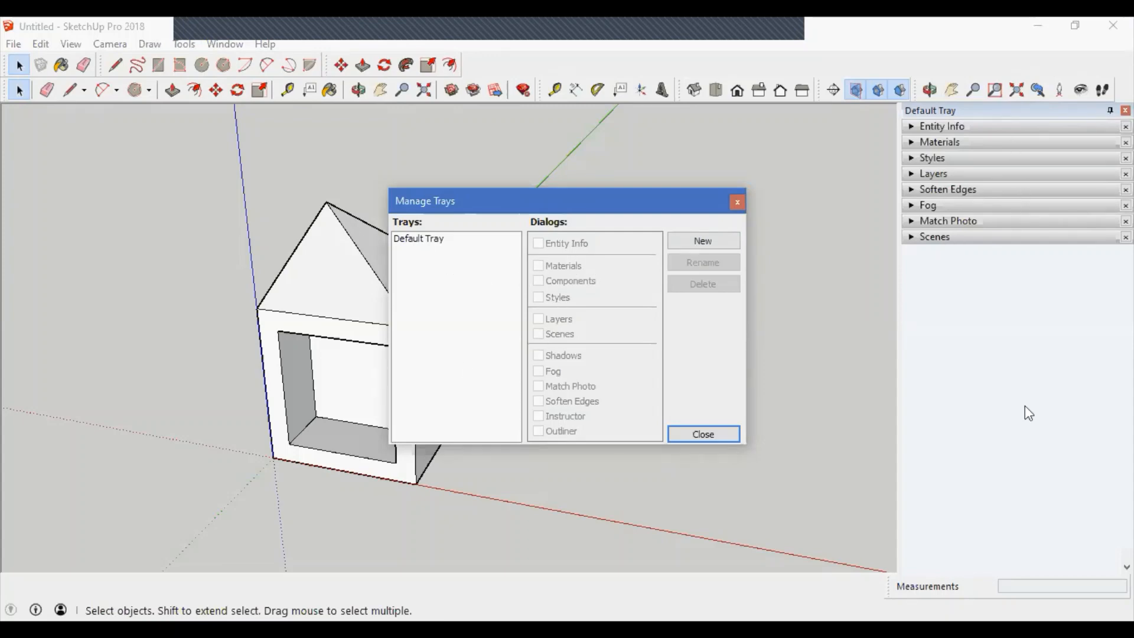
left_click(425, 239)
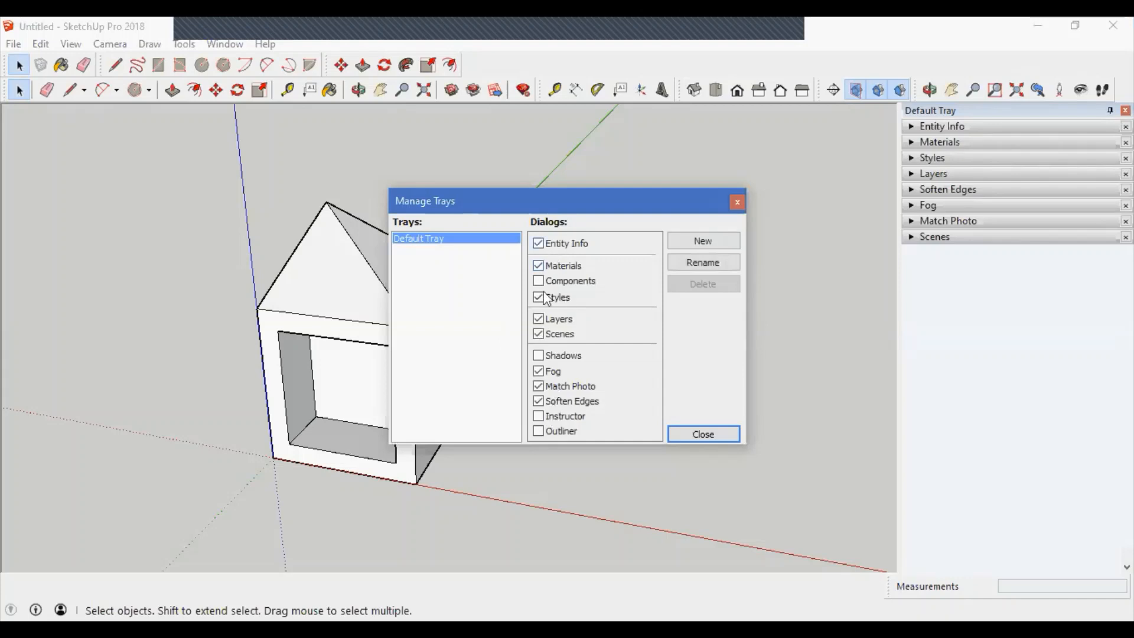
left_click(539, 243)
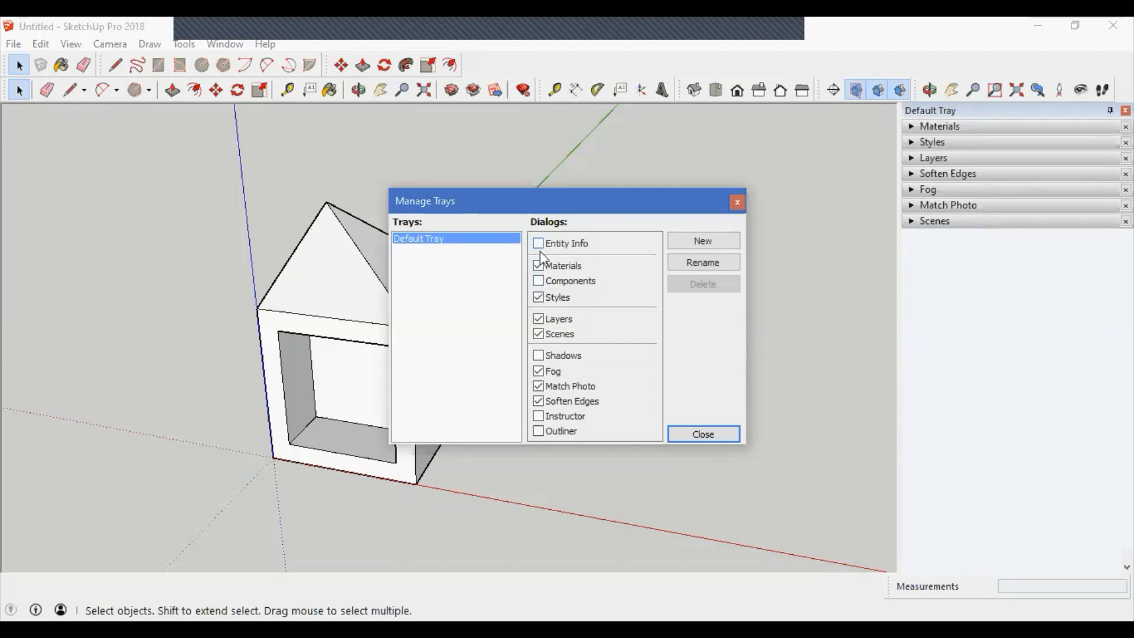
left_click(538, 297)
left_click(537, 265)
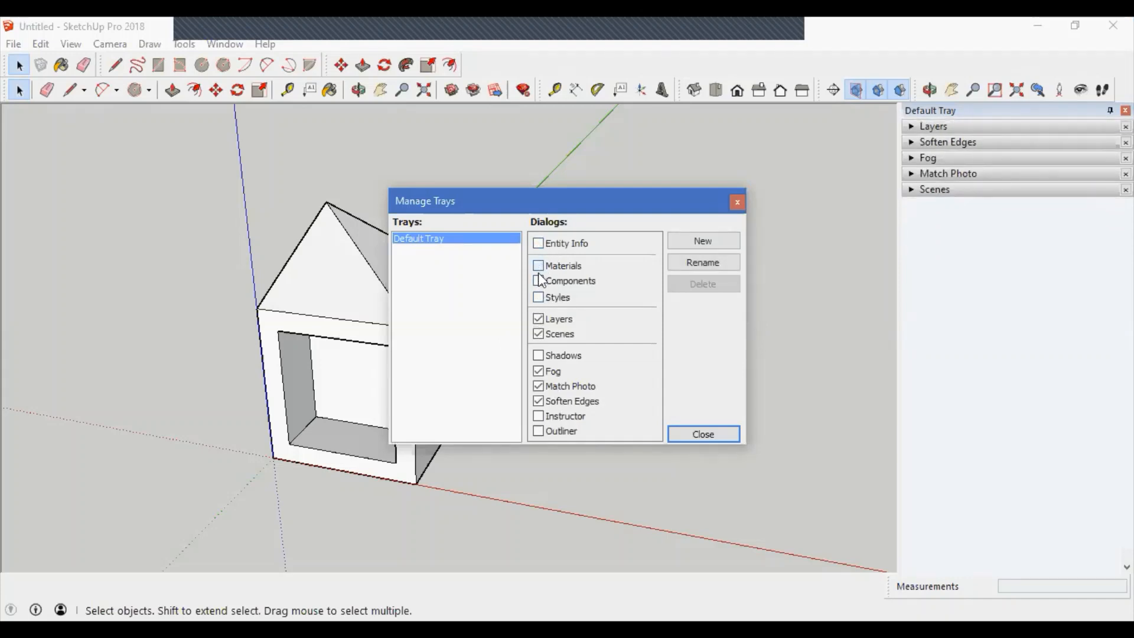
Step: Add the Components and Shadows panels to the Default Tray and close the Manage Trays dialog
left_click(538, 318)
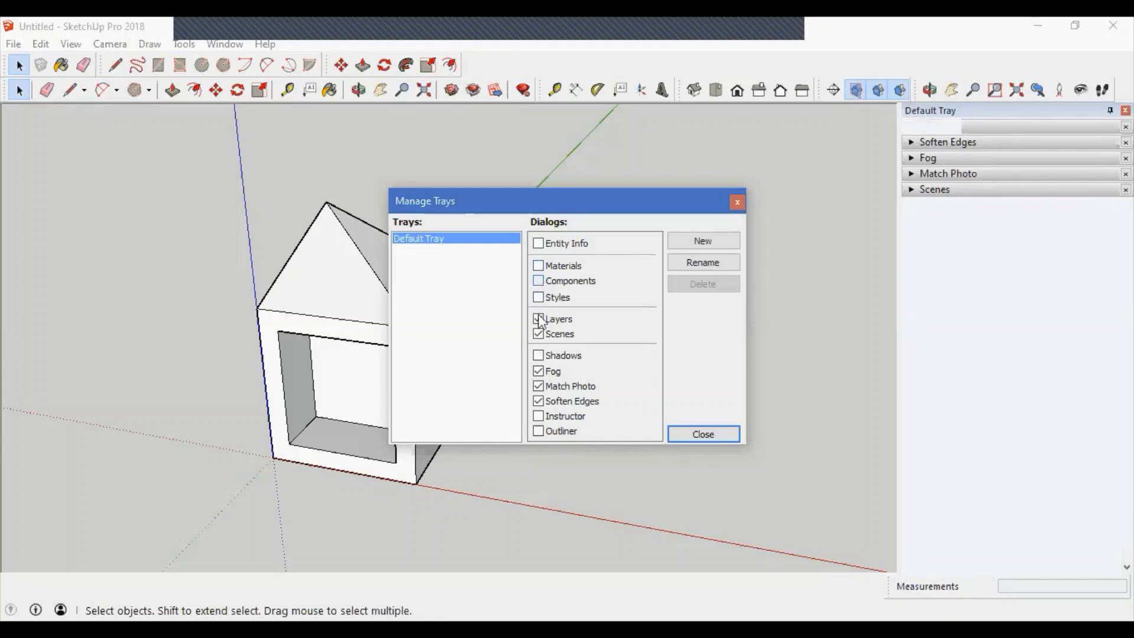
left_click(538, 355)
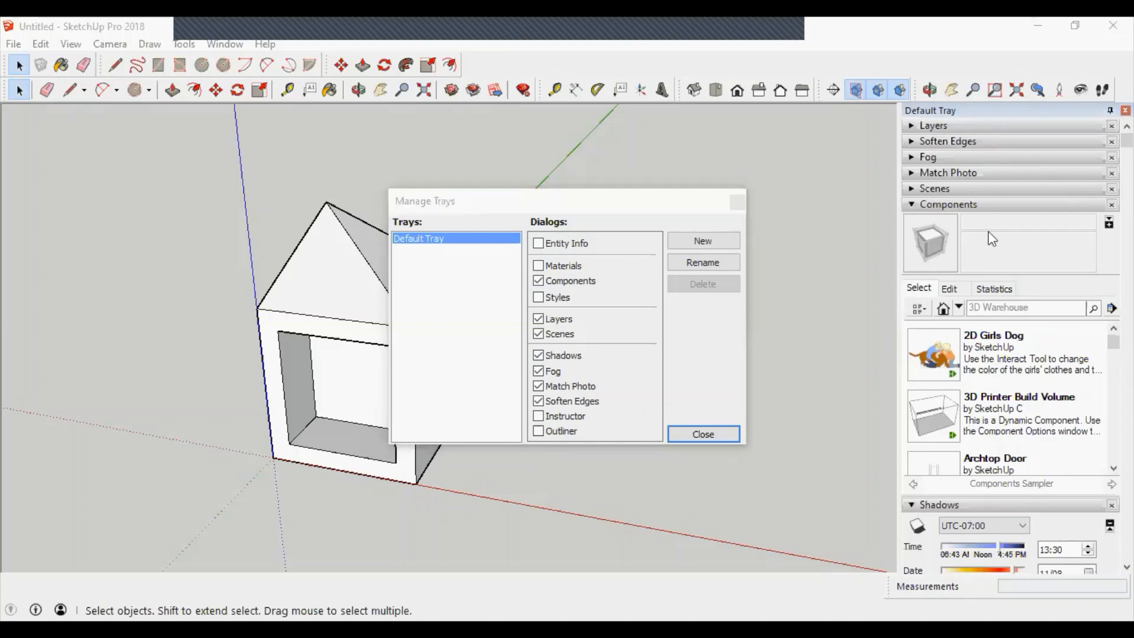
left_click(703, 434)
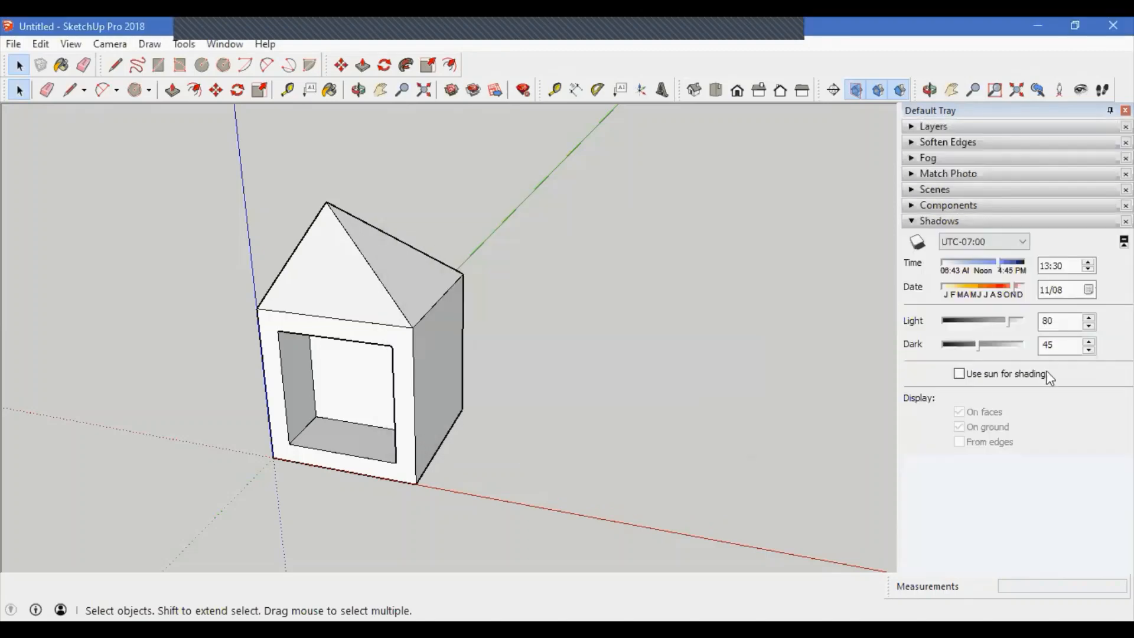
Step: Collapse the Shadows panel and close the Default Tray
left_click(987, 222)
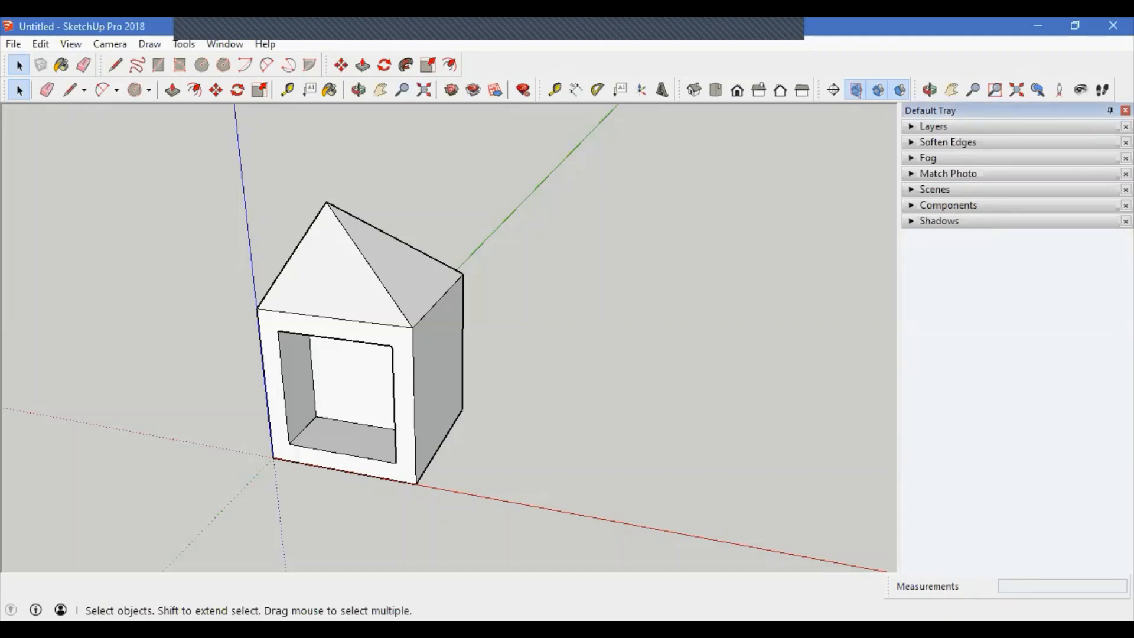
left_click(1125, 110)
Step: Open the 3D Warehouse website and scroll through its featured community and commercial models
left_click(224, 44)
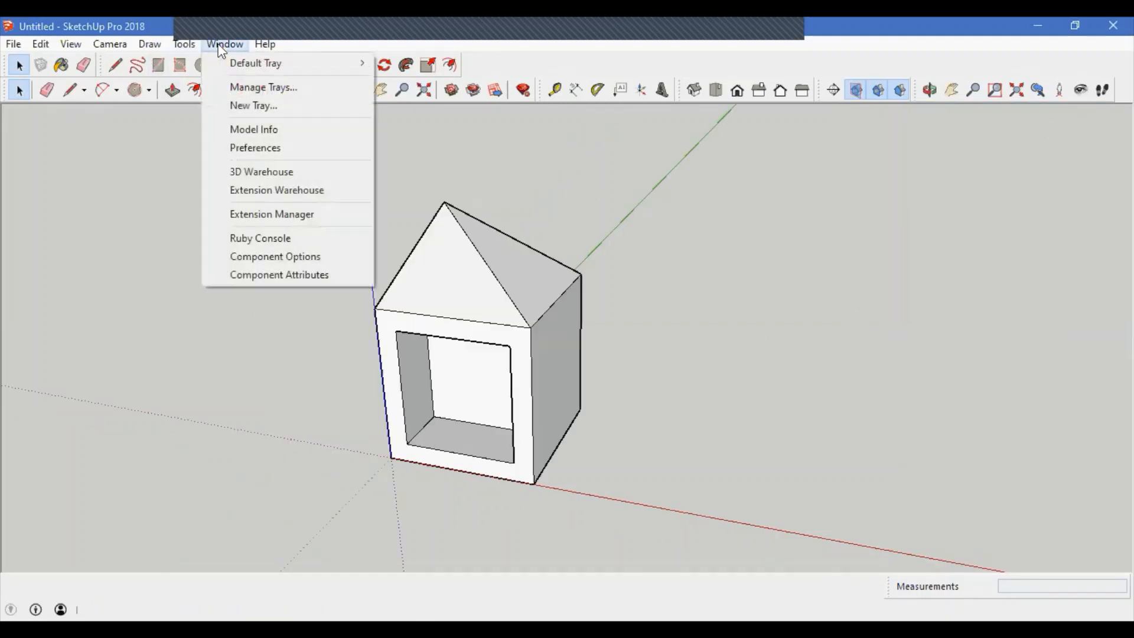
mouse_move(239, 64)
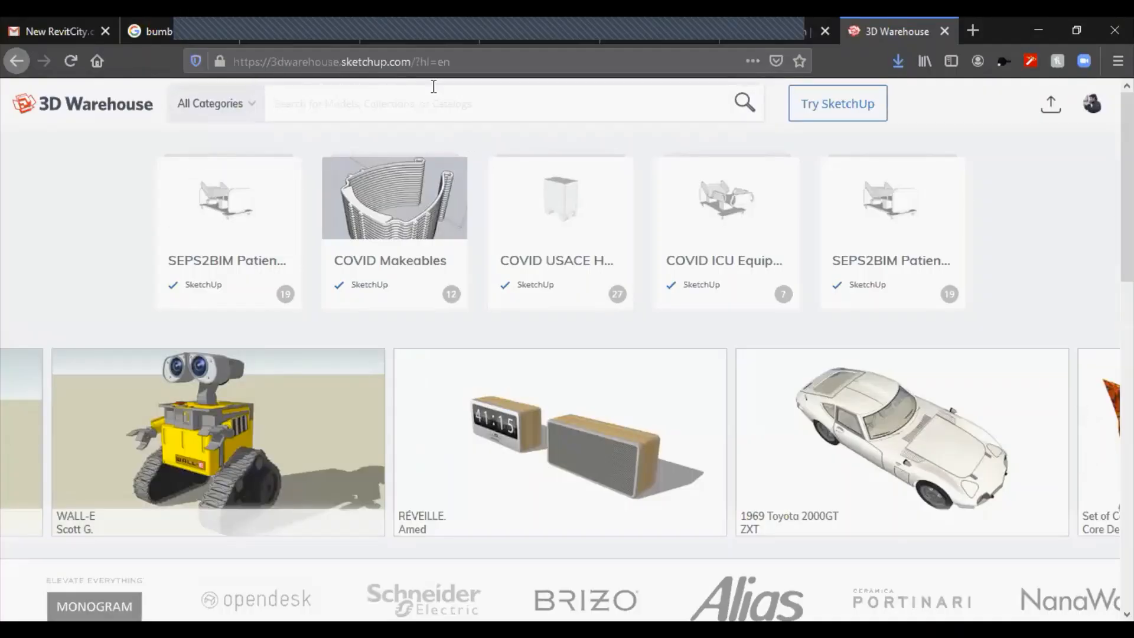
scroll(463, 329, "down", 2)
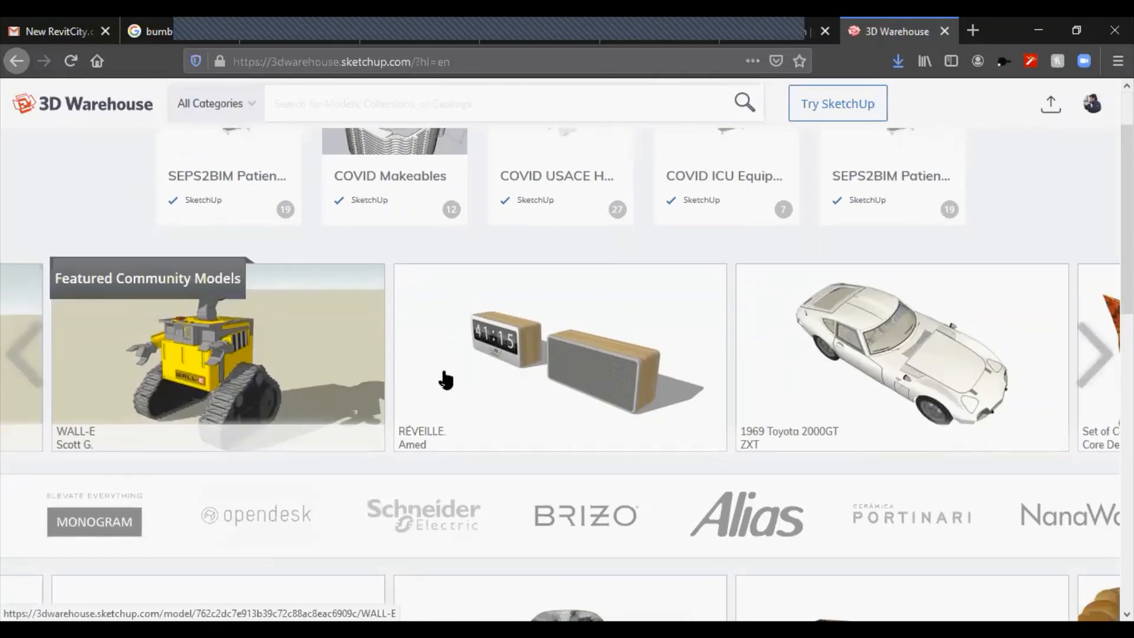
scroll(936, 378, "down", 5)
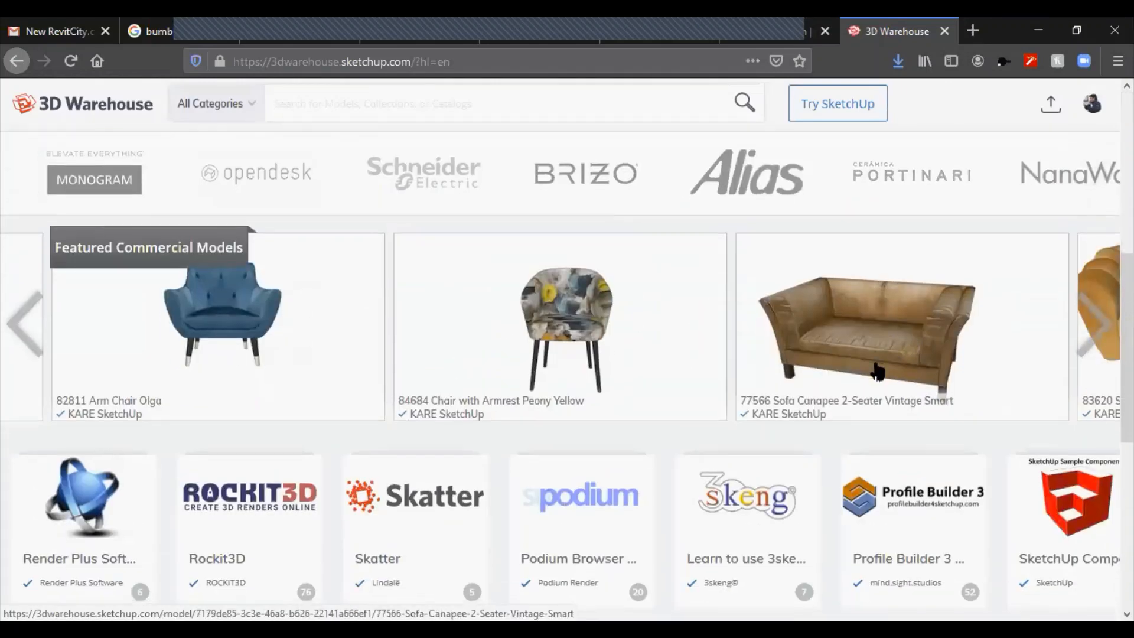
scroll(877, 370, "down", 5)
scroll(877, 370, "up", 10)
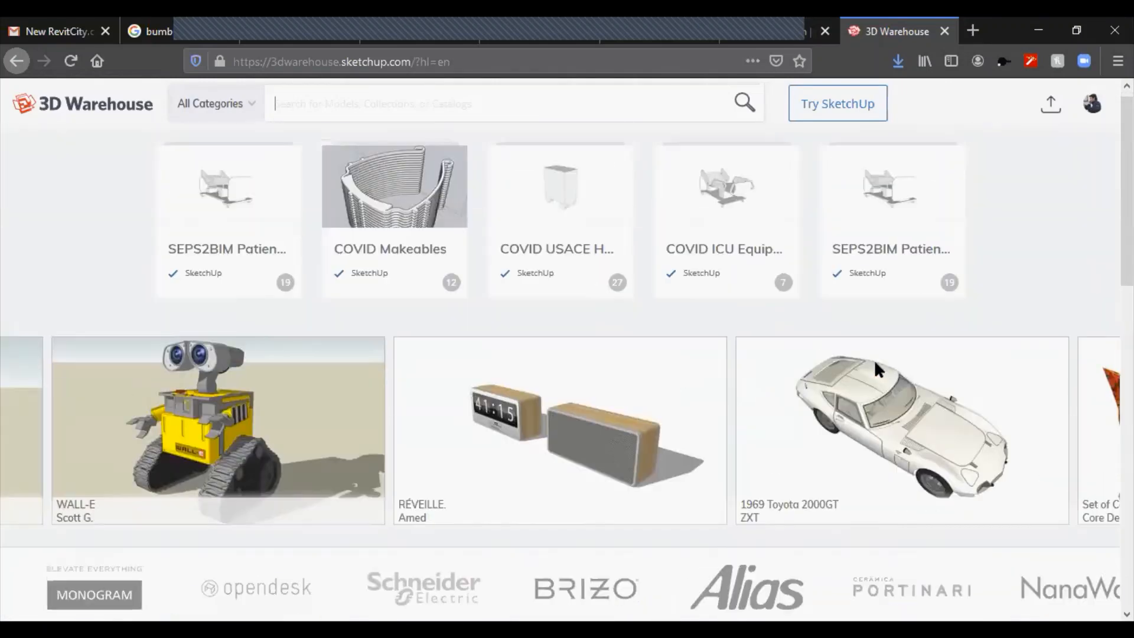
Step: Filter the 3D Warehouse by the Architecture category and browse the resulting models
left_click(239, 106)
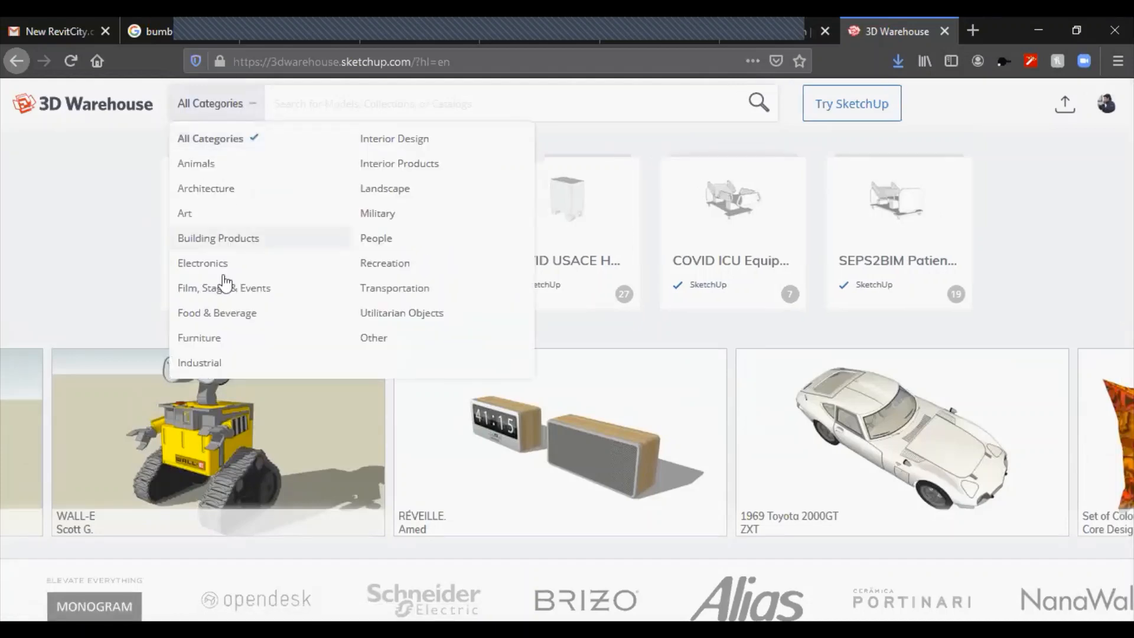
left_click(208, 189)
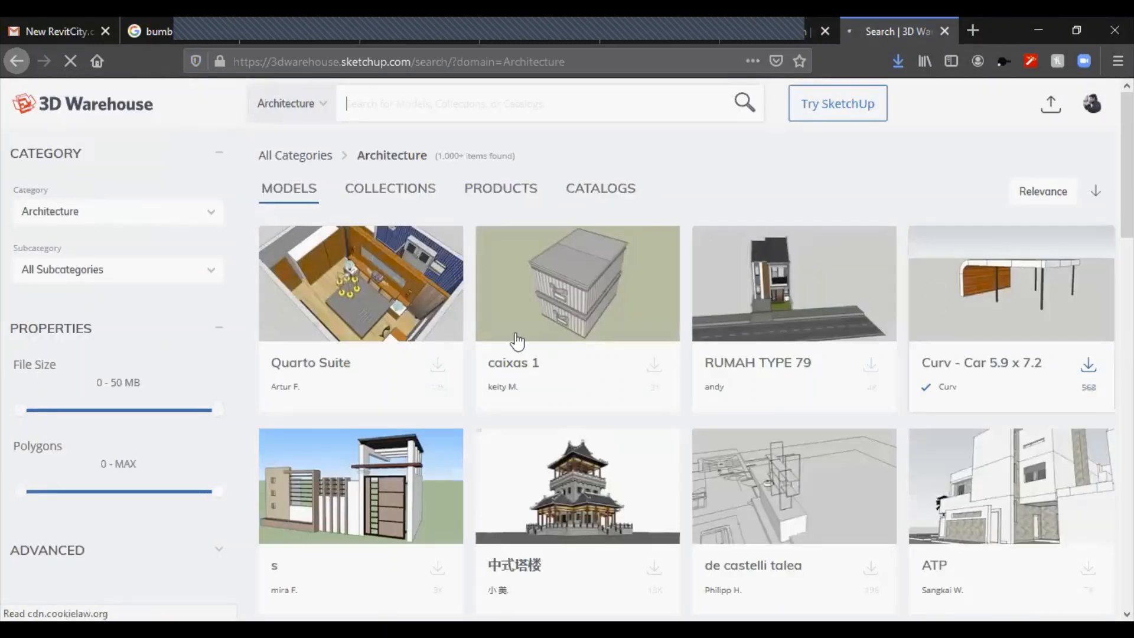
scroll(514, 337, "down", 3)
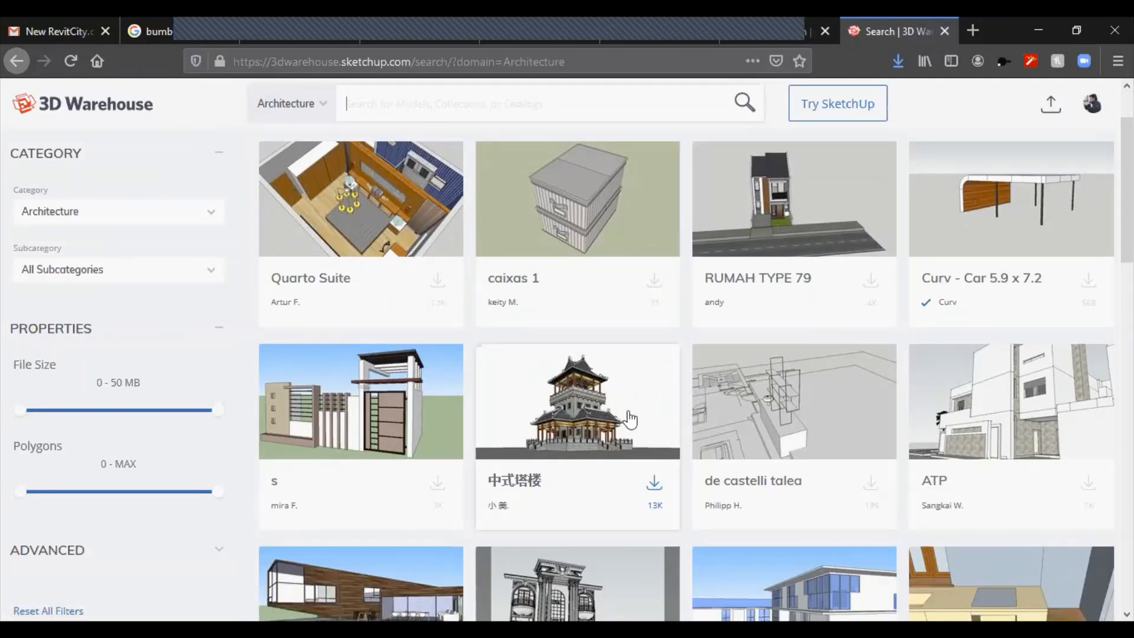
scroll(630, 418, "down", 5)
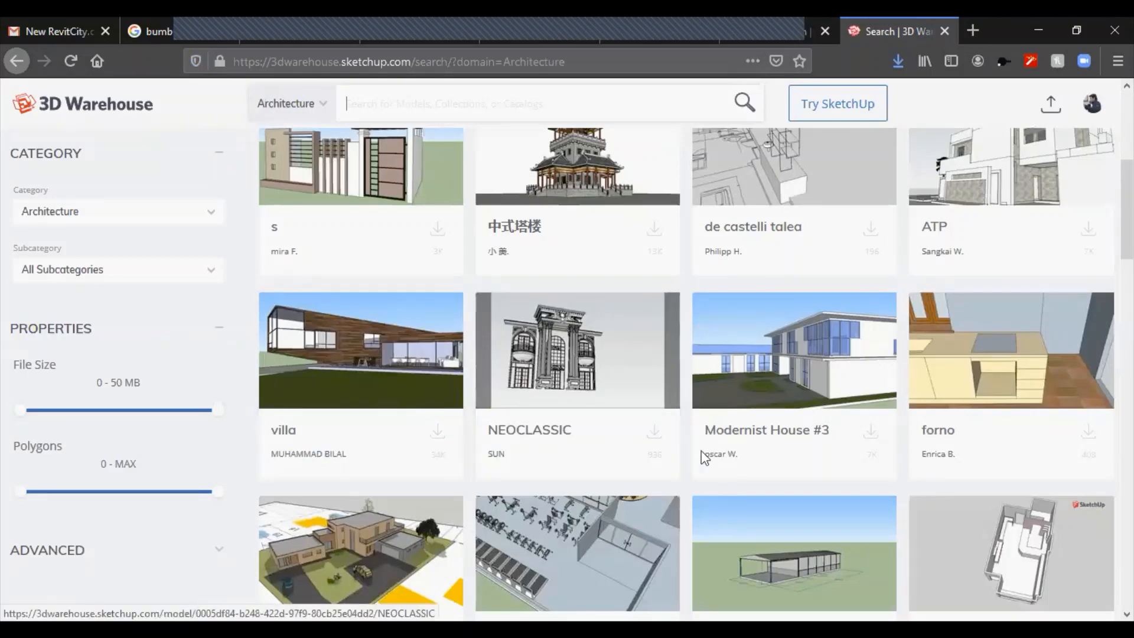
scroll(733, 442, "up", 3)
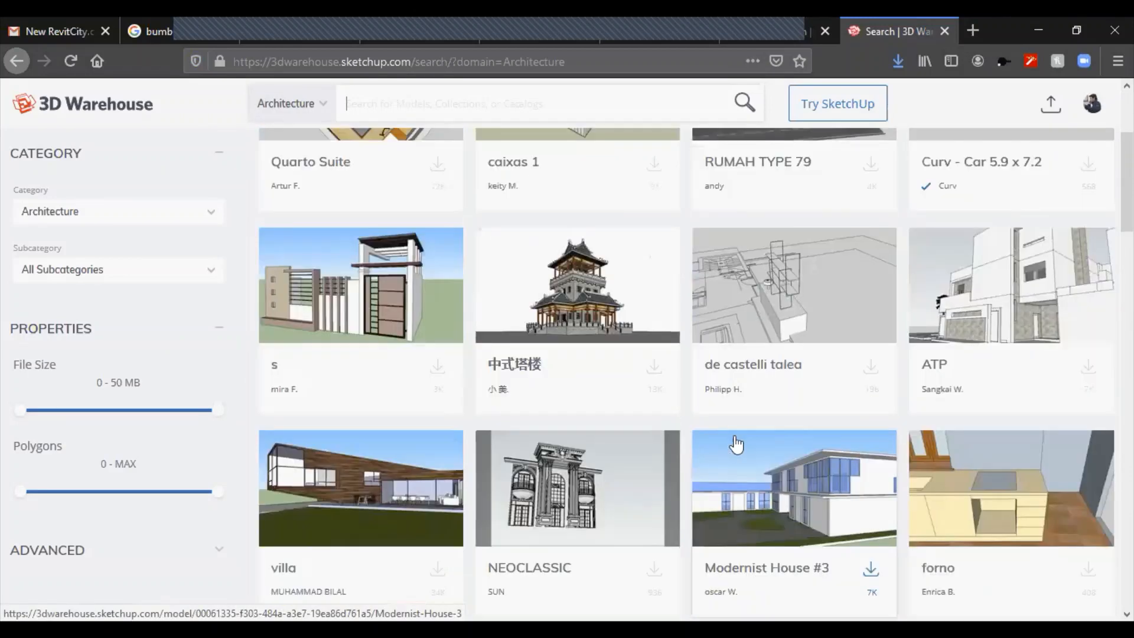
scroll(735, 444, "up", 2)
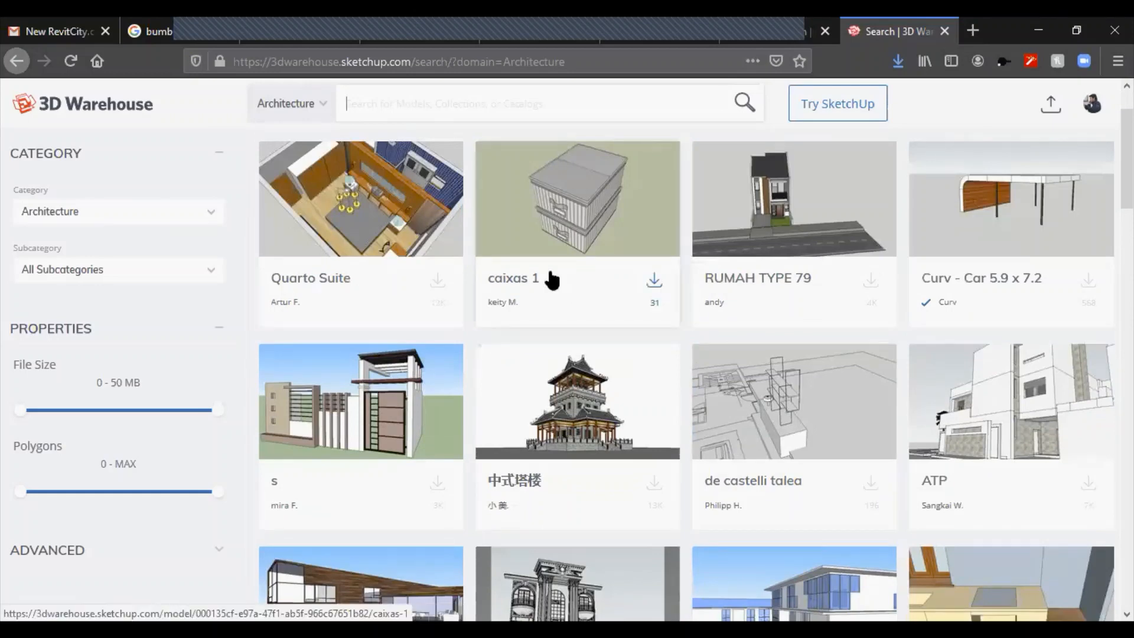
Step: Open the signed-in account's public page and browse the models uploaded there
left_click(1092, 106)
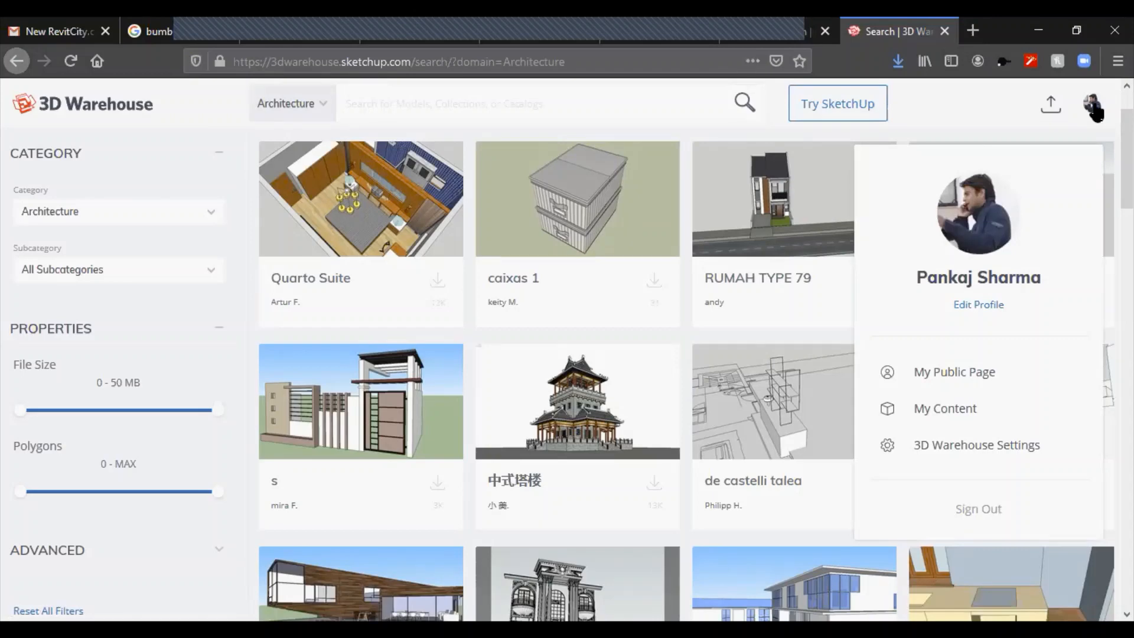
left_click(946, 372)
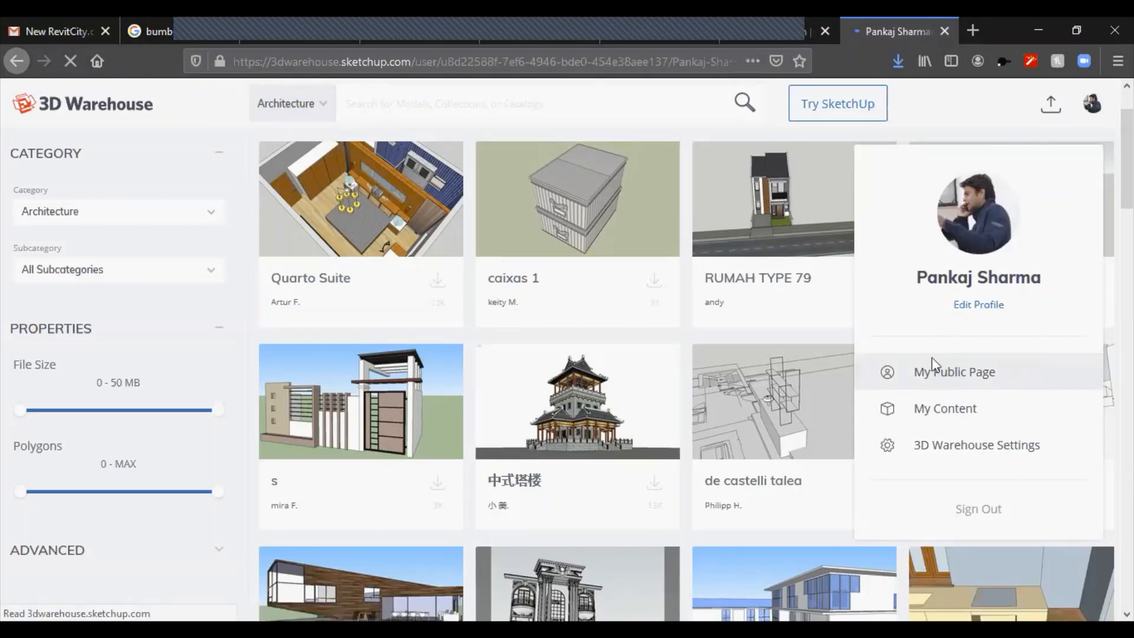
scroll(472, 399, "down", 4)
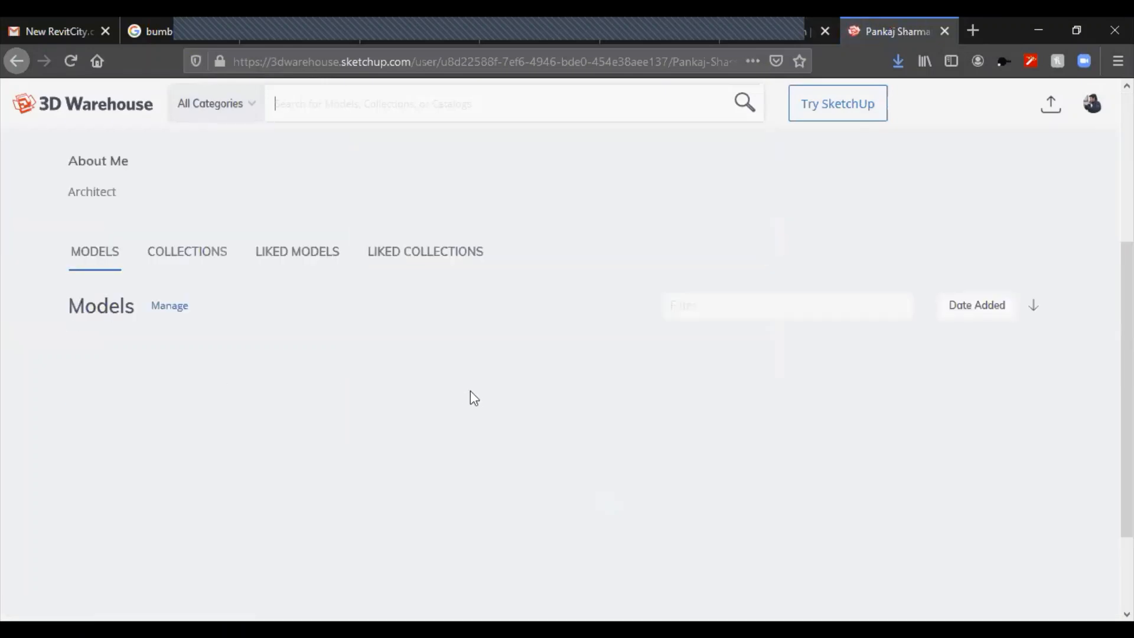
scroll(473, 398, "down", 6)
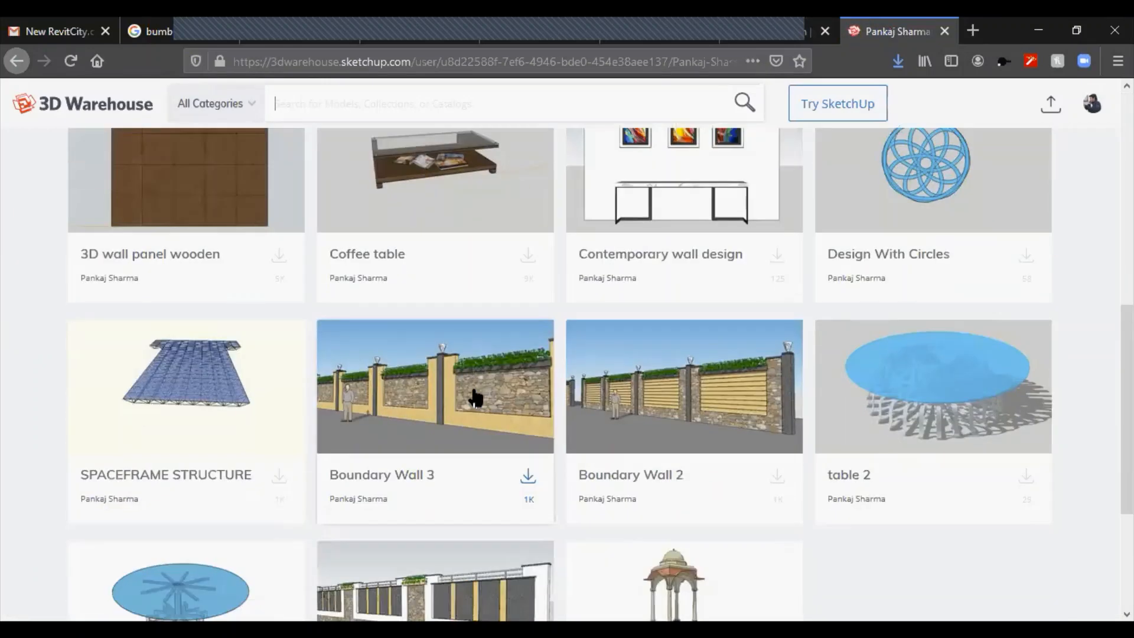
scroll(473, 399, "down", 3)
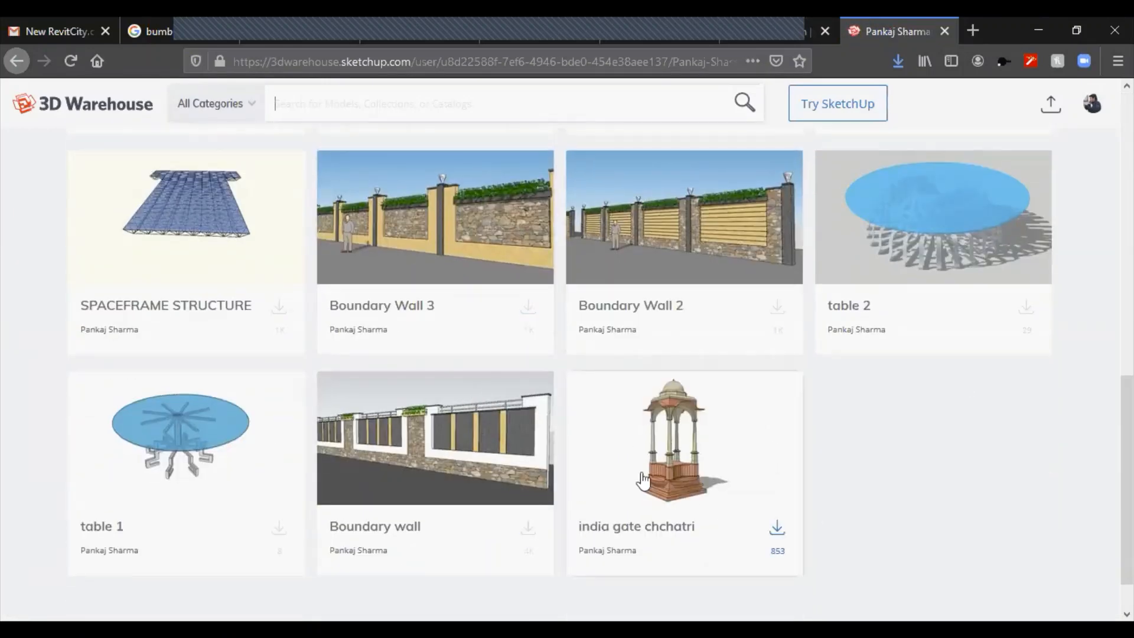
scroll(642, 480, "up", 4)
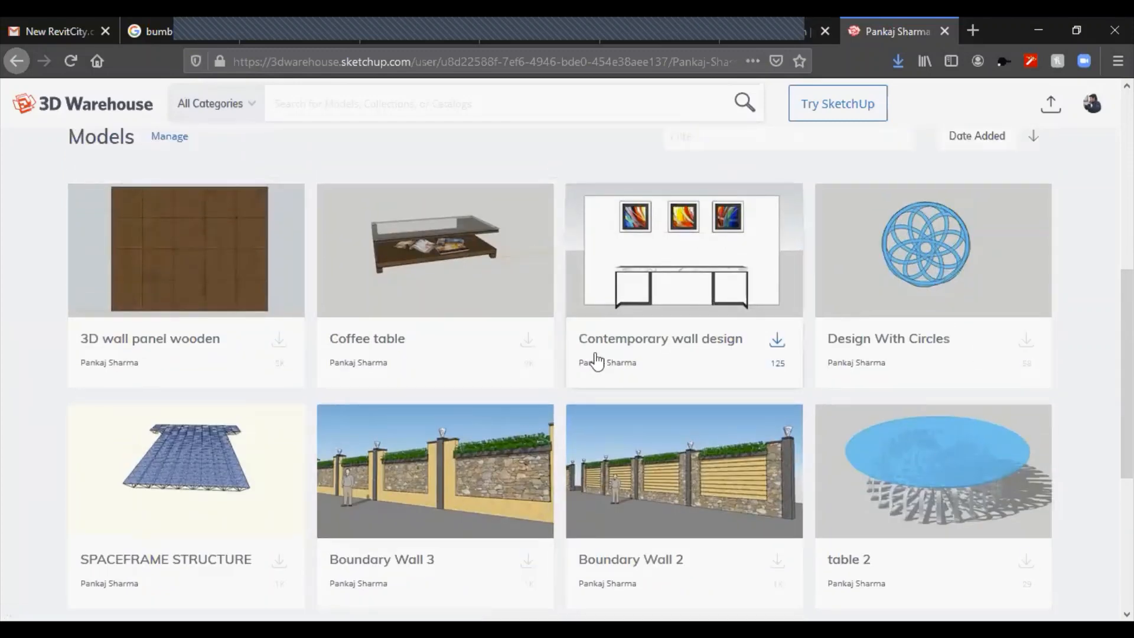
scroll(598, 360, "down", 4)
Step: Open the india gate chchatri model's page and review its model information and comments
left_click(691, 456)
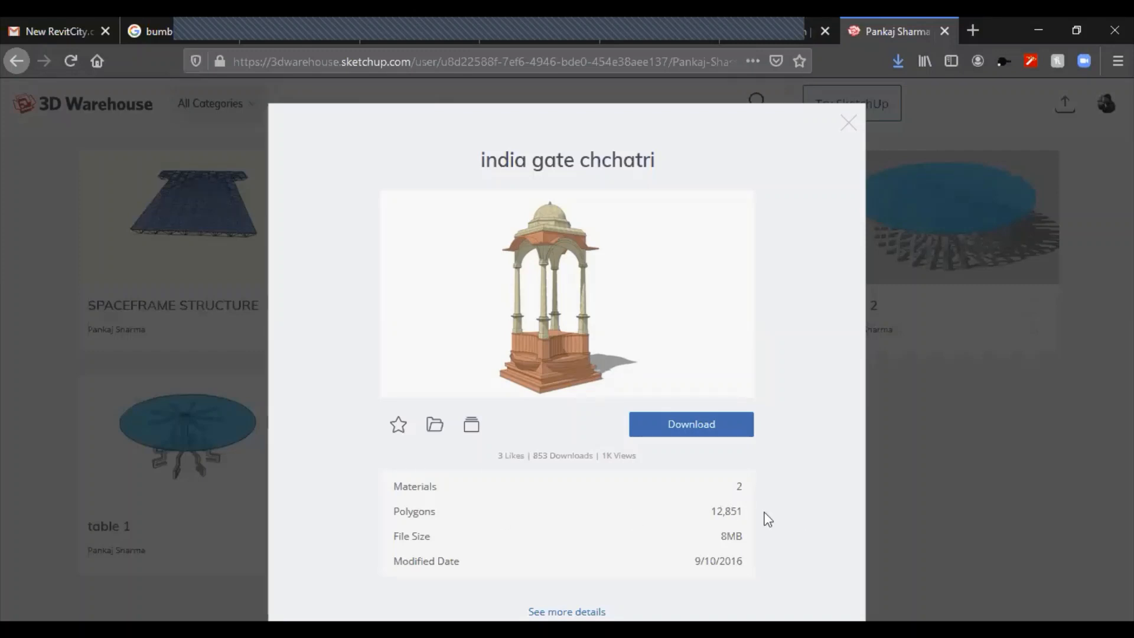
left_click(744, 397)
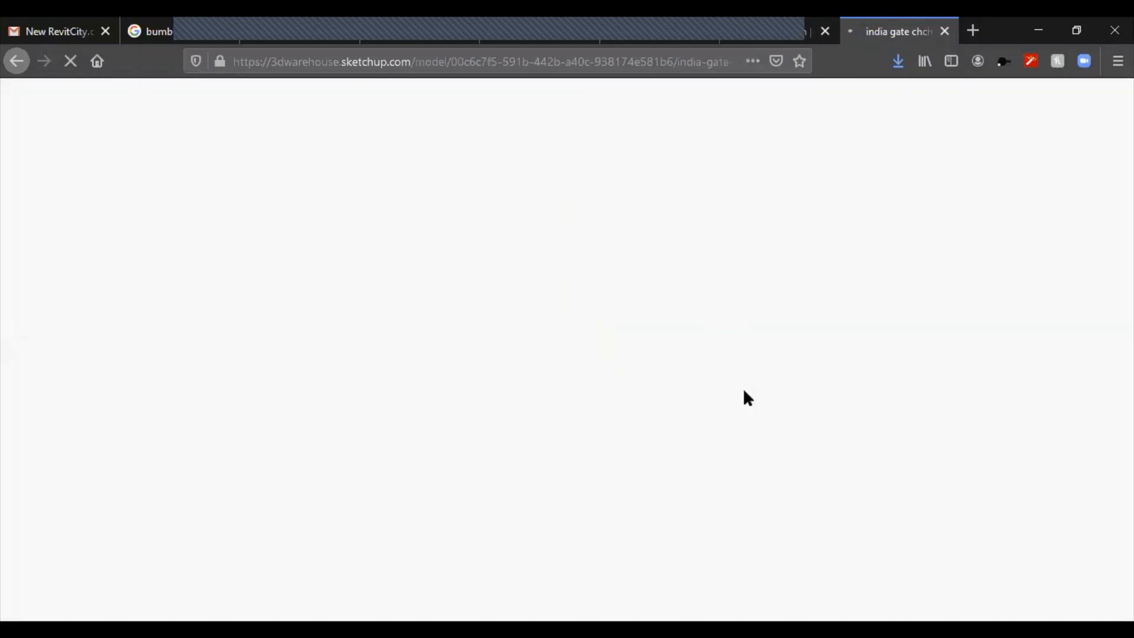
scroll(706, 363, "down", 3)
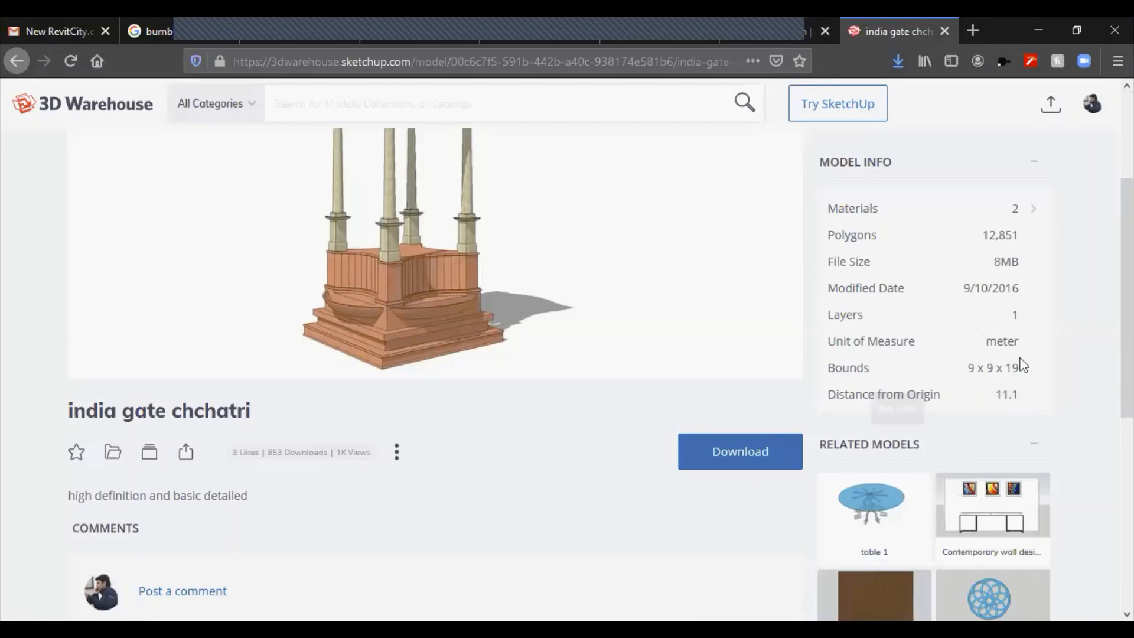
scroll(571, 443, "down", 1)
scroll(570, 442, "down", 6)
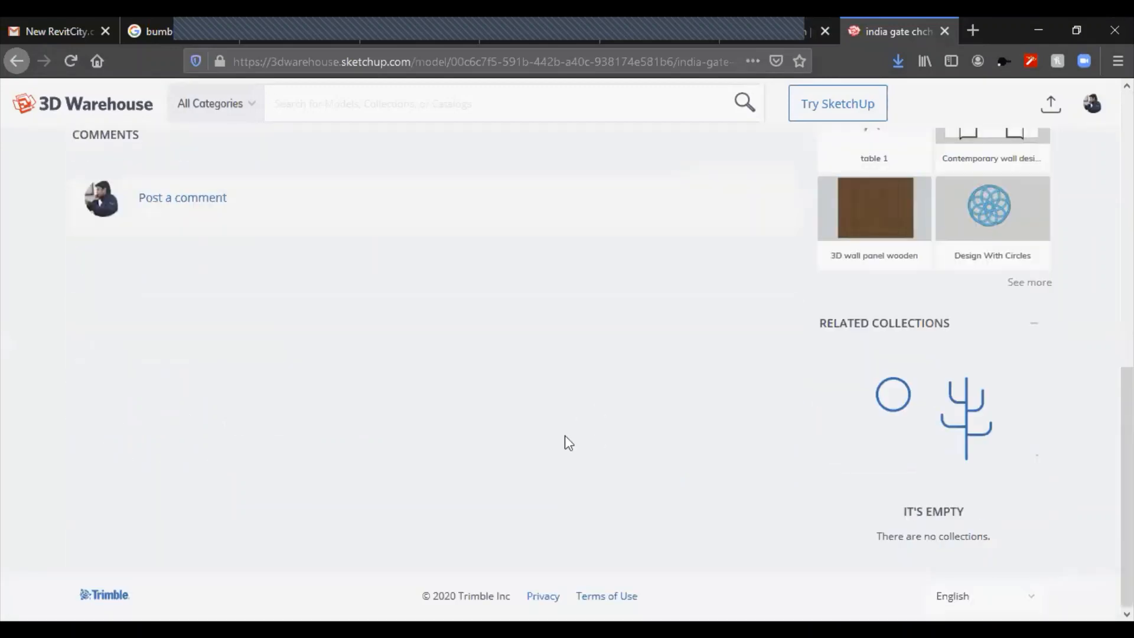
scroll(564, 441, "up", 5)
scroll(344, 456, "down", 1)
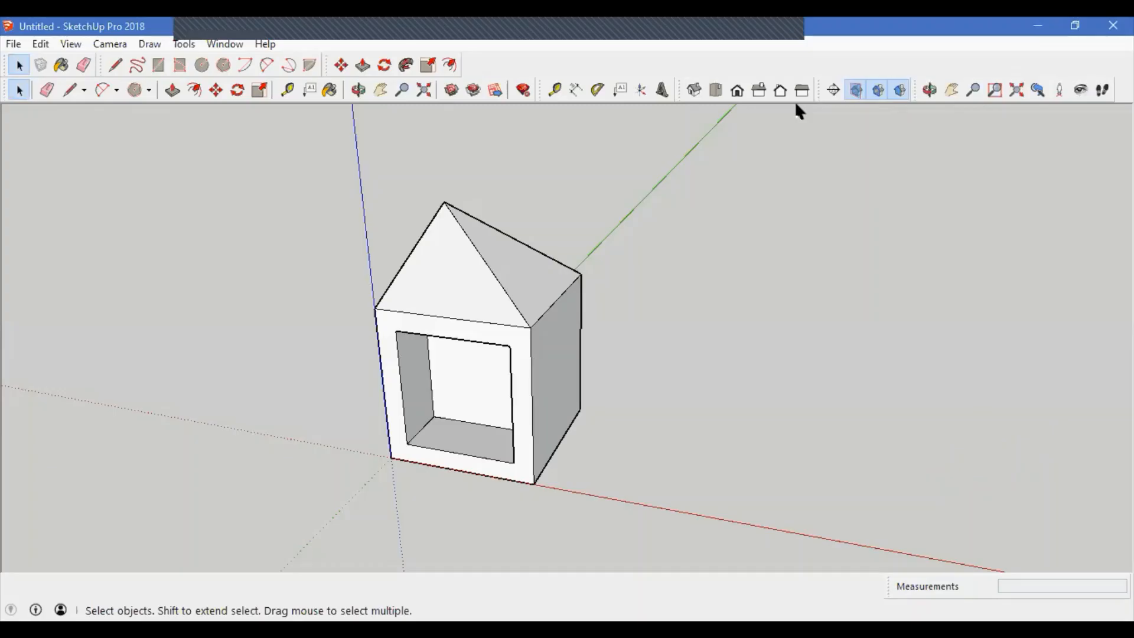
Step: Open the Welcome to SketchUp dialog and toggle its Always show on startup option
left_click(222, 46)
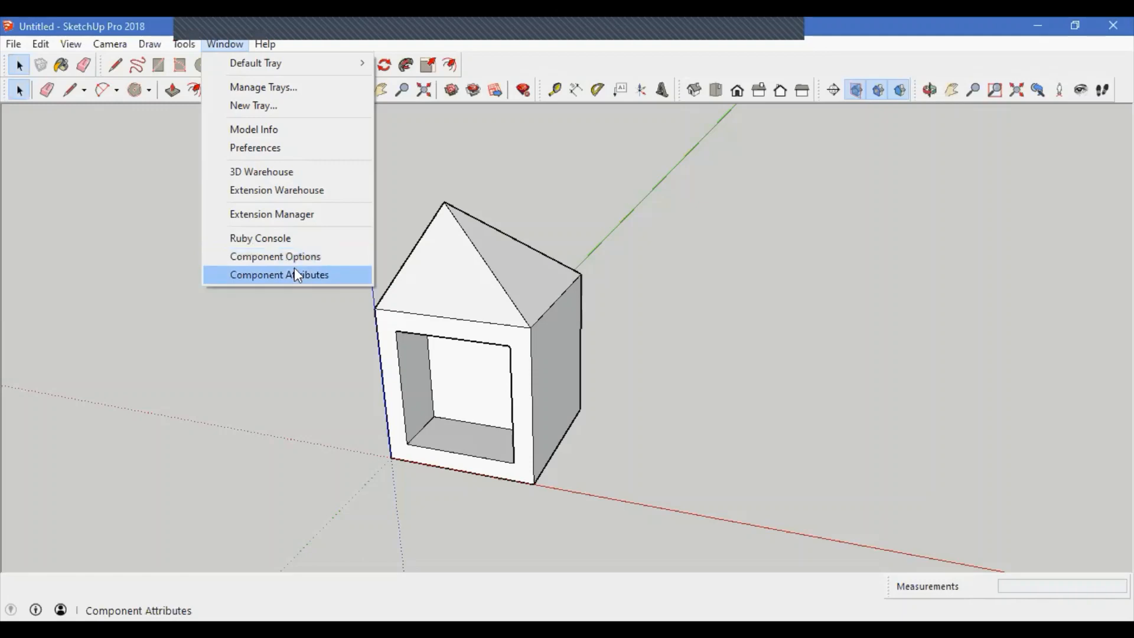
mouse_move(269, 45)
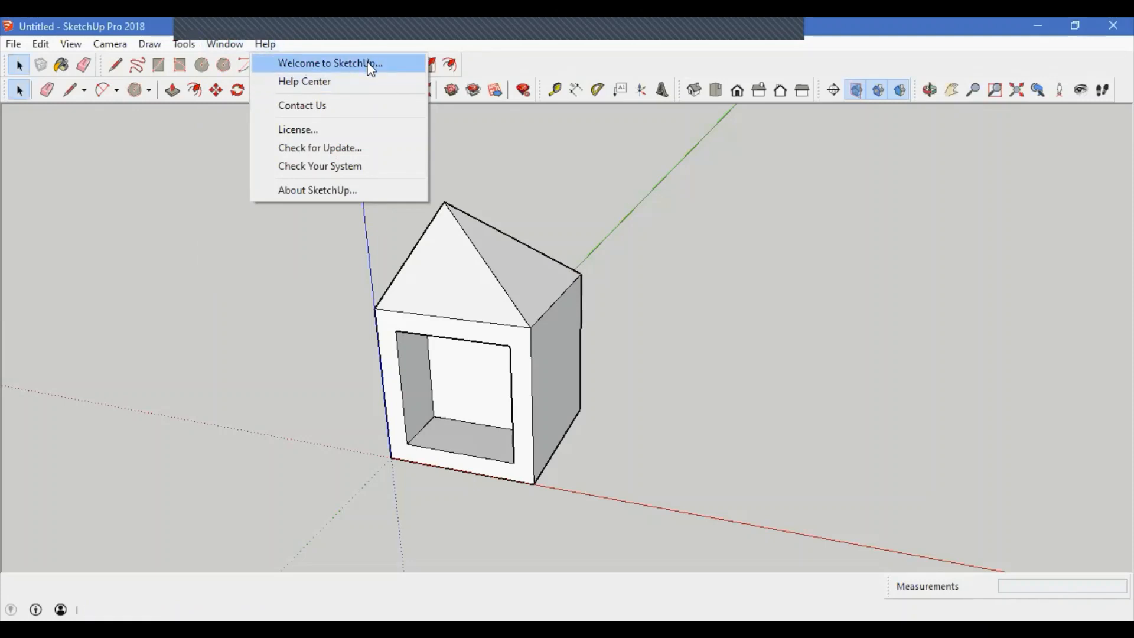
left_click(774, 324)
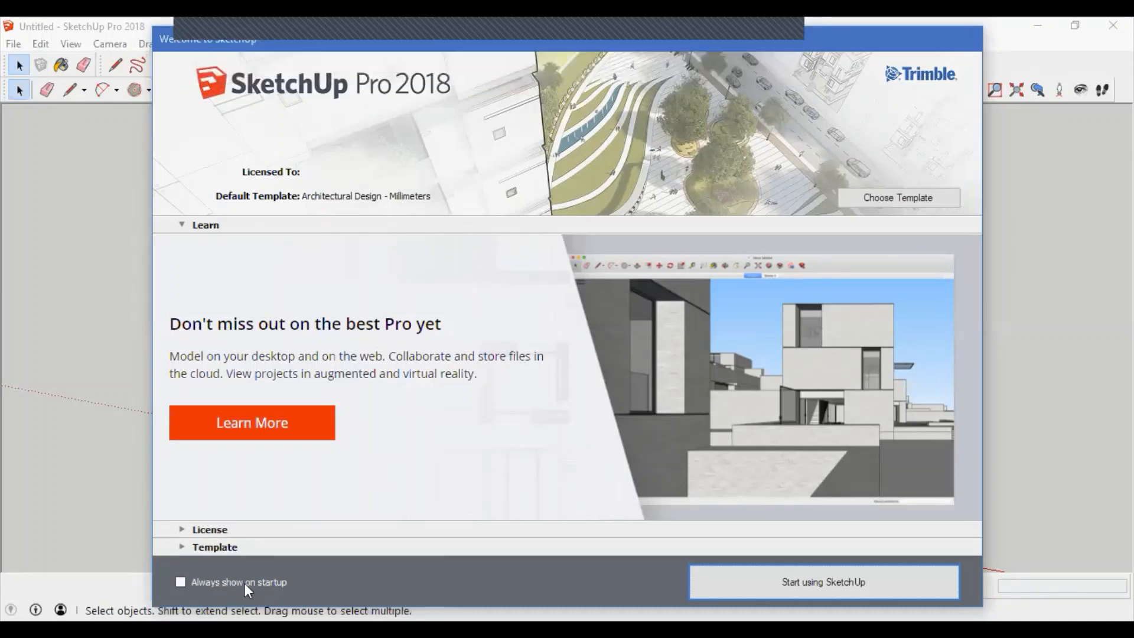
left_click(180, 582)
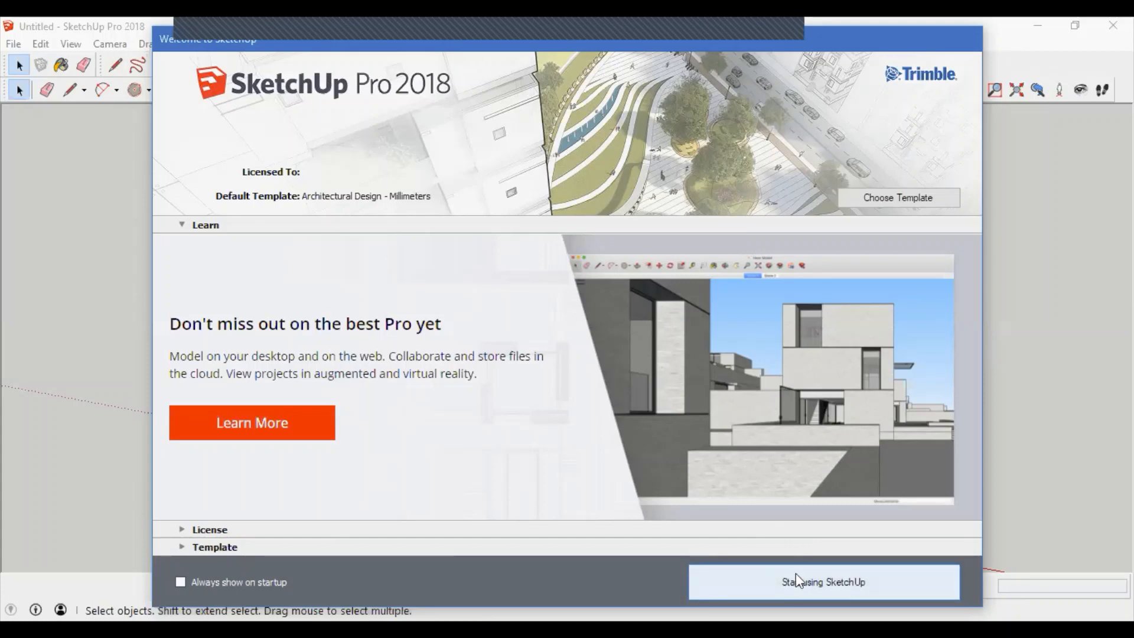
Step: Browse the template list in the Welcome dialog, then close it to start using SketchUp
left_click(908, 197)
scroll(328, 372, "down", 15)
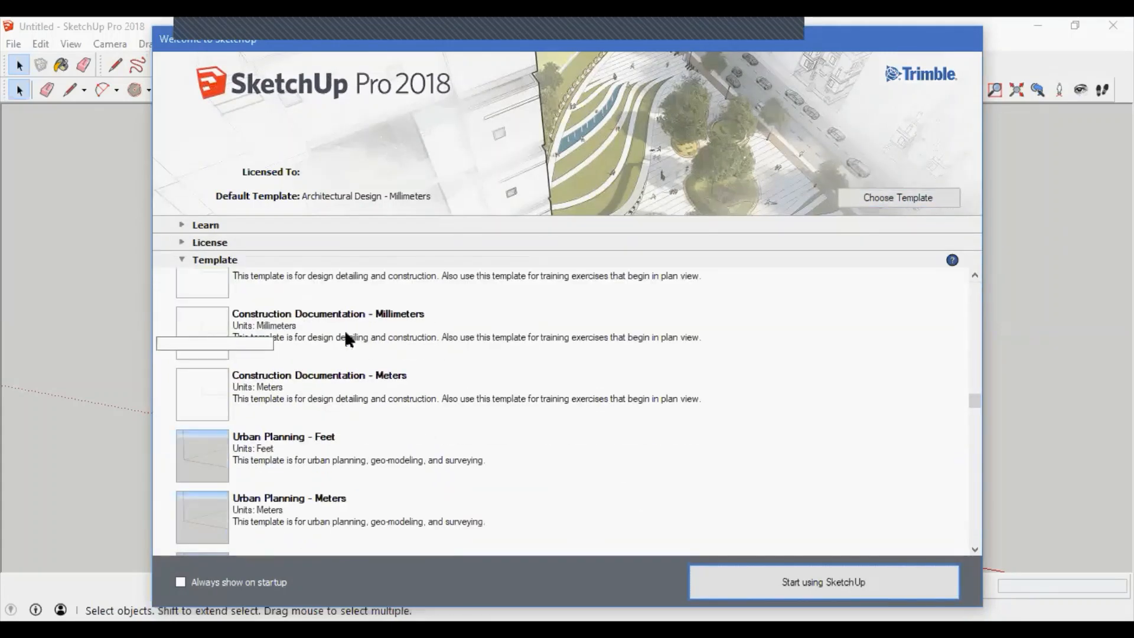
scroll(318, 428, "up", 15)
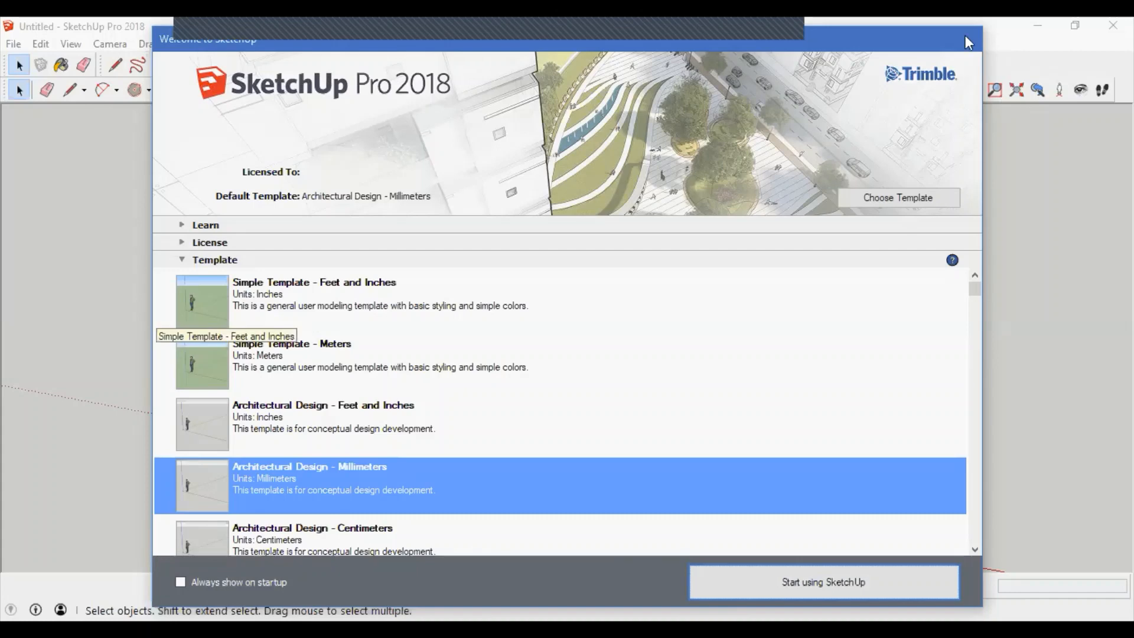
left_click(853, 583)
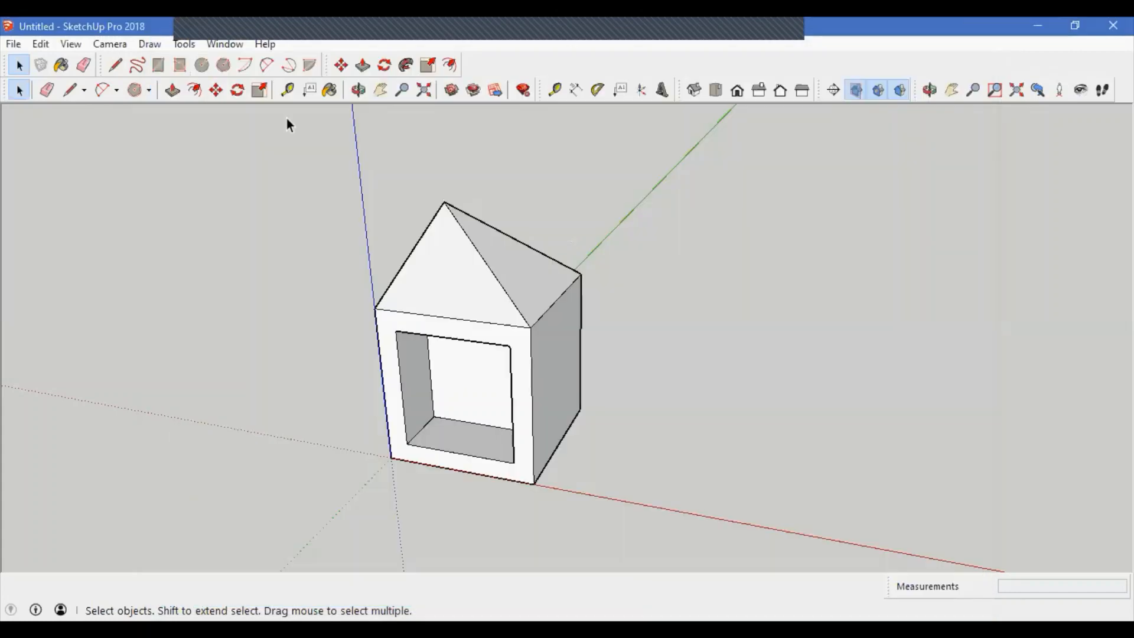
left_click(264, 44)
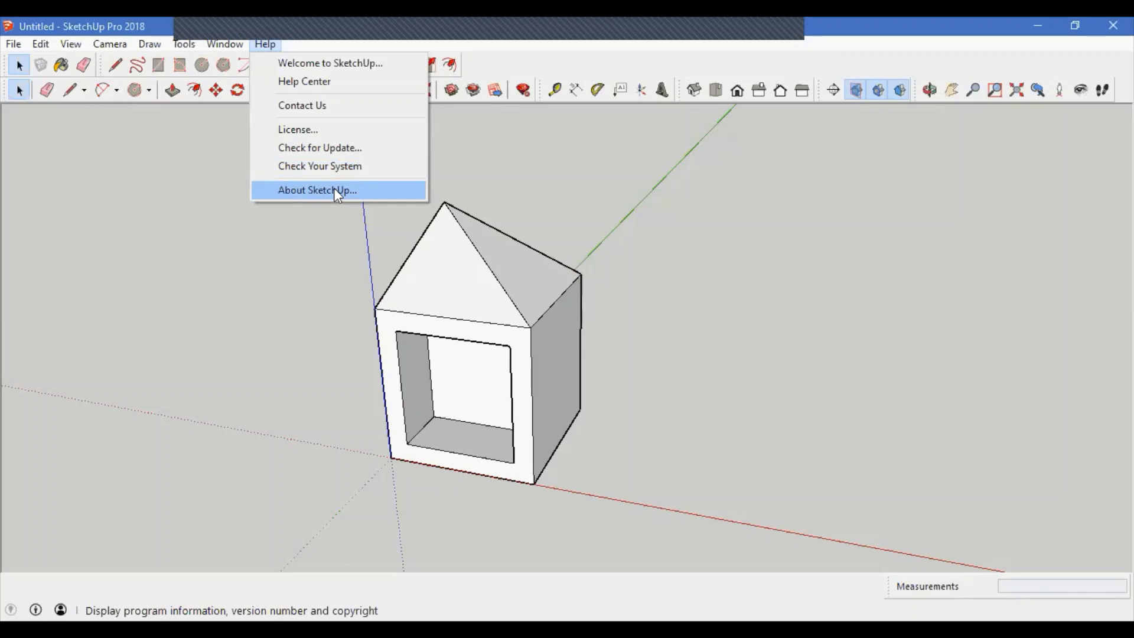
left_click(603, 216)
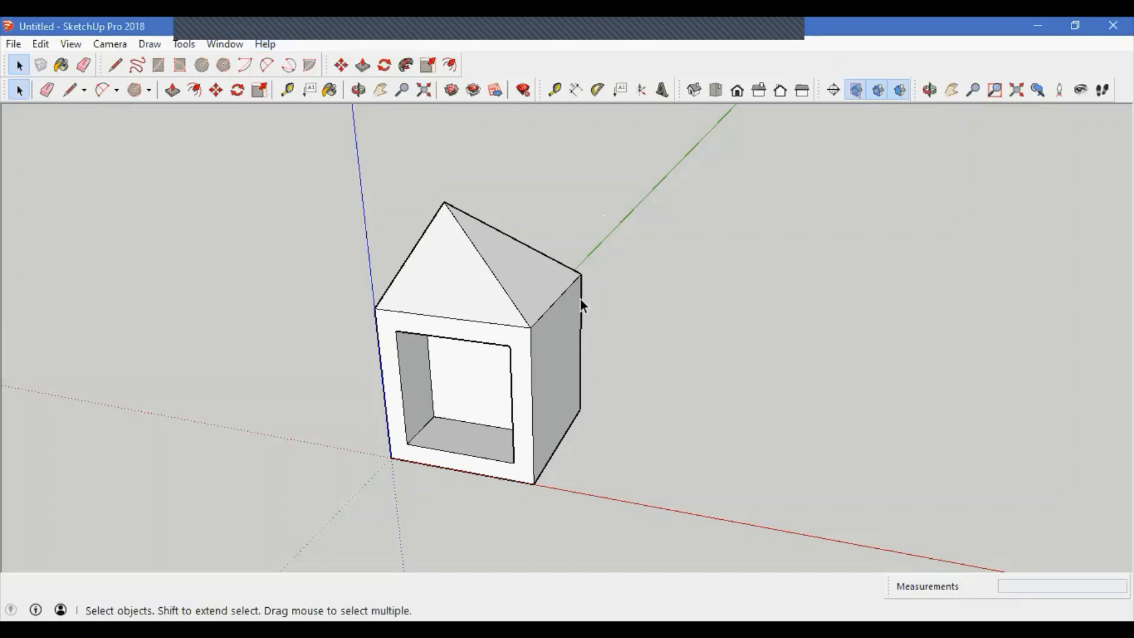